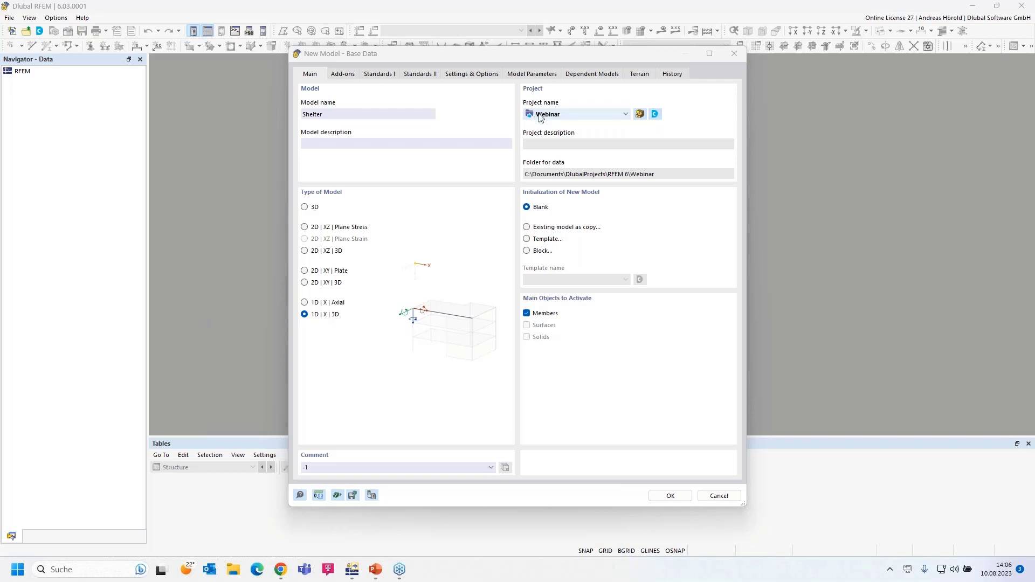
# Step: Keep Webinar as the project and make the Shelter model a full 3D model
pyautogui.click(624, 114)
pyautogui.click(624, 115)
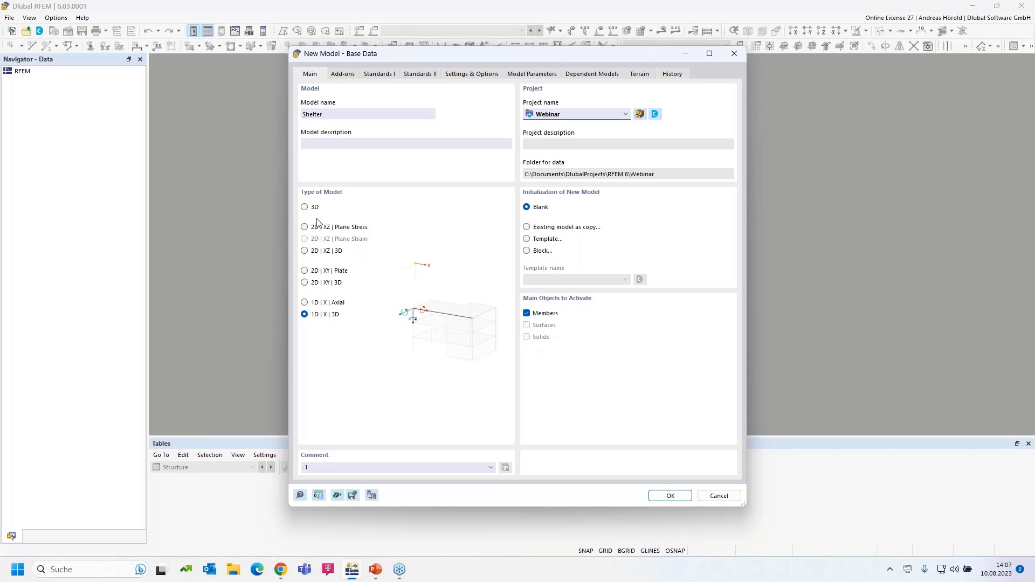
pyautogui.click(304, 208)
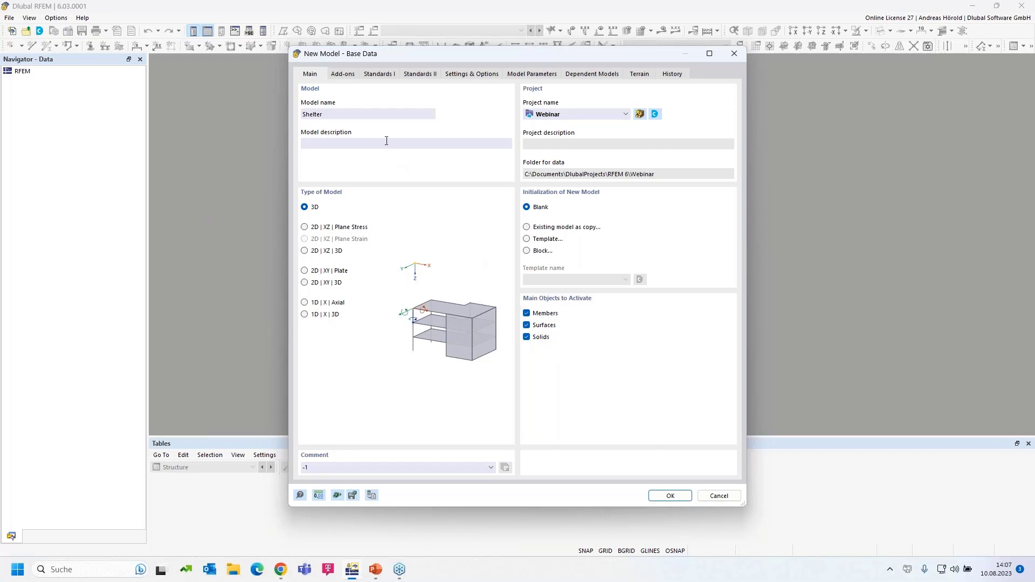
# Step: Enable the Steel Design and Timber Design add-ons for the model
pyautogui.click(342, 73)
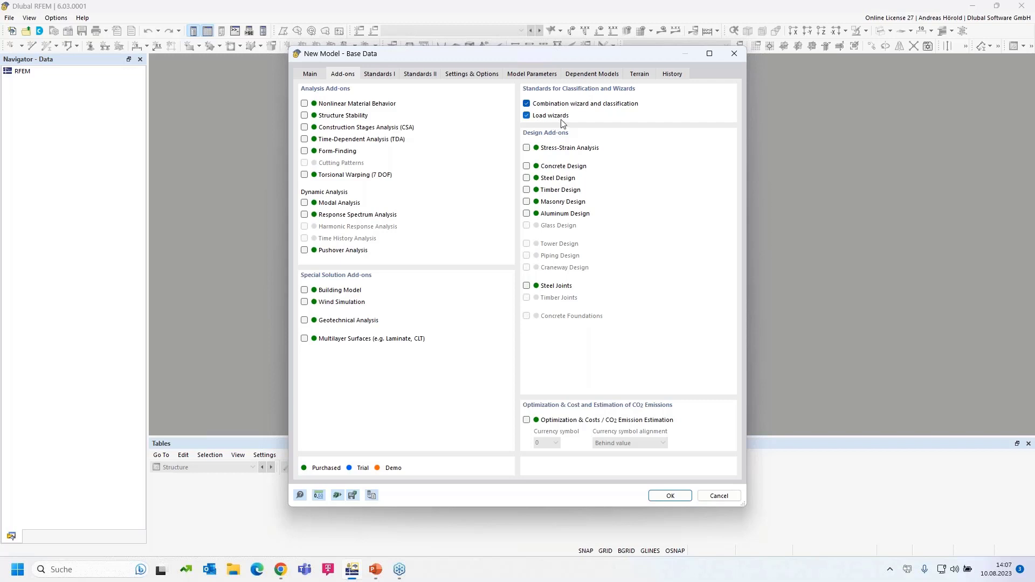
pyautogui.click(527, 178)
pyautogui.click(525, 187)
# Step: Set the combination standard to EN 1990 Base + Timber with the DIN 2012-08 annex
pyautogui.click(379, 74)
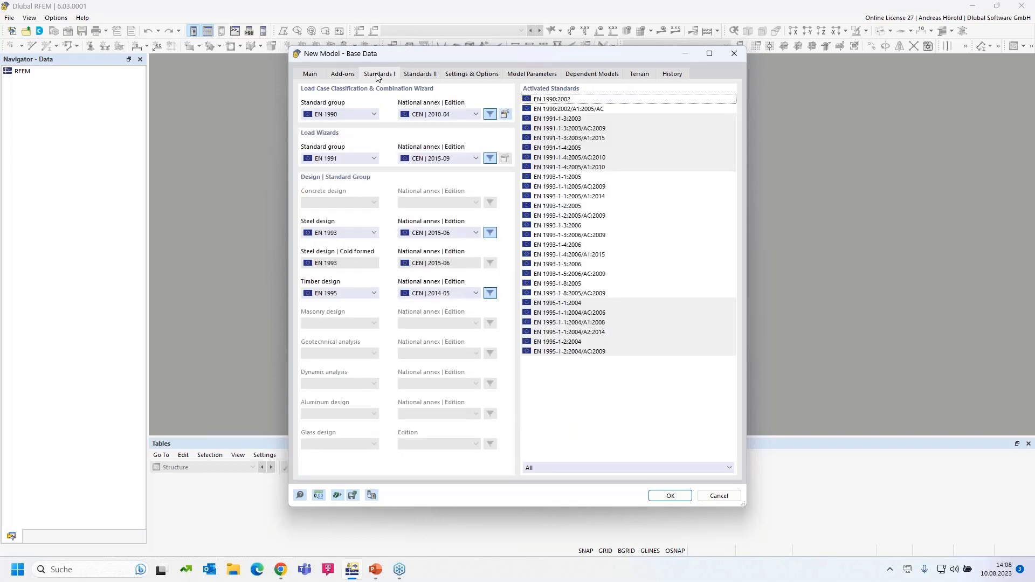
pyautogui.click(353, 115)
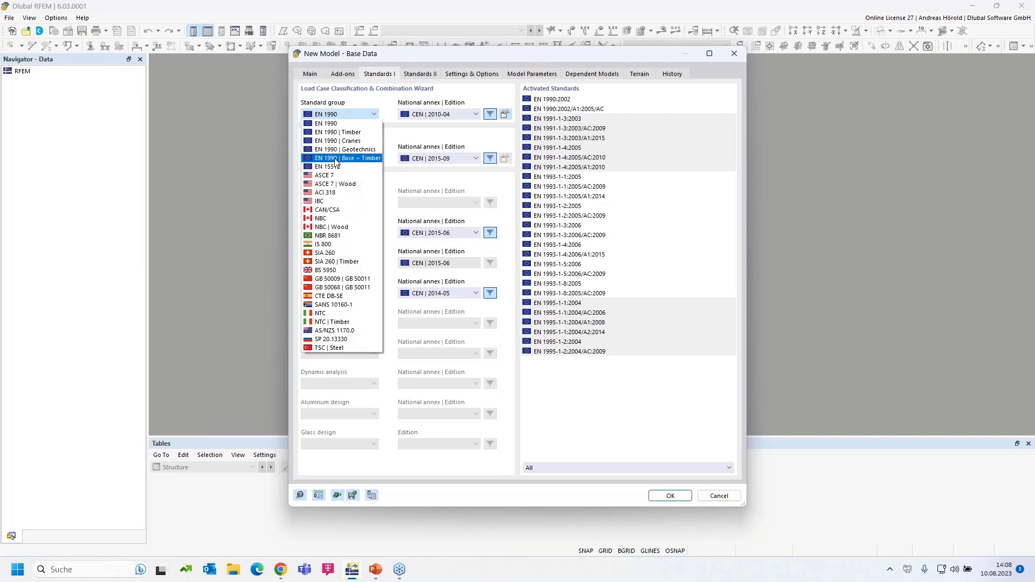
pyautogui.click(370, 160)
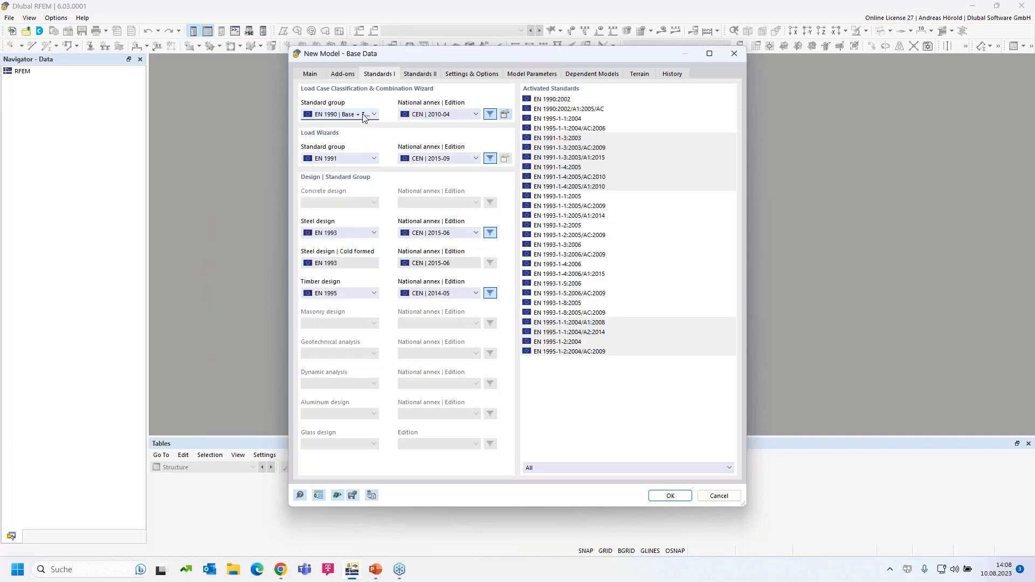
pyautogui.click(452, 114)
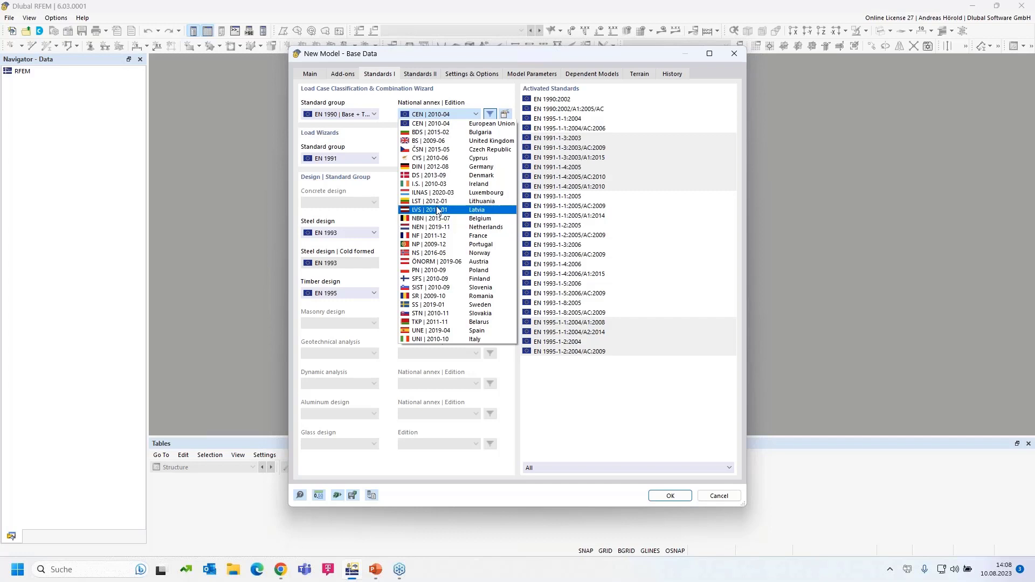
pyautogui.click(452, 167)
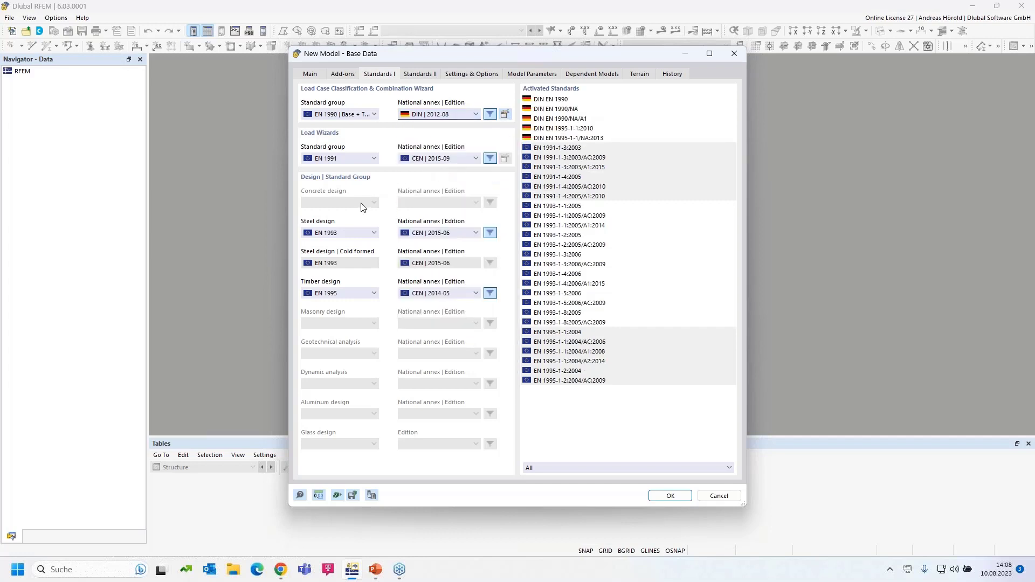
# Step: Keep EN 1991 for the load wizards with the DIN 2019-04 annex
pyautogui.click(345, 159)
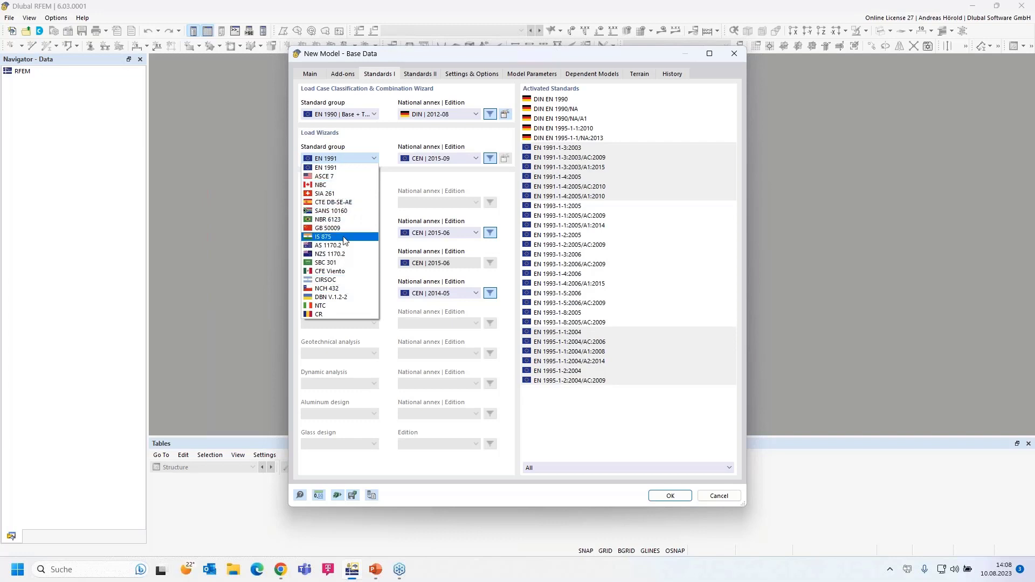
pyautogui.click(341, 169)
pyautogui.click(437, 159)
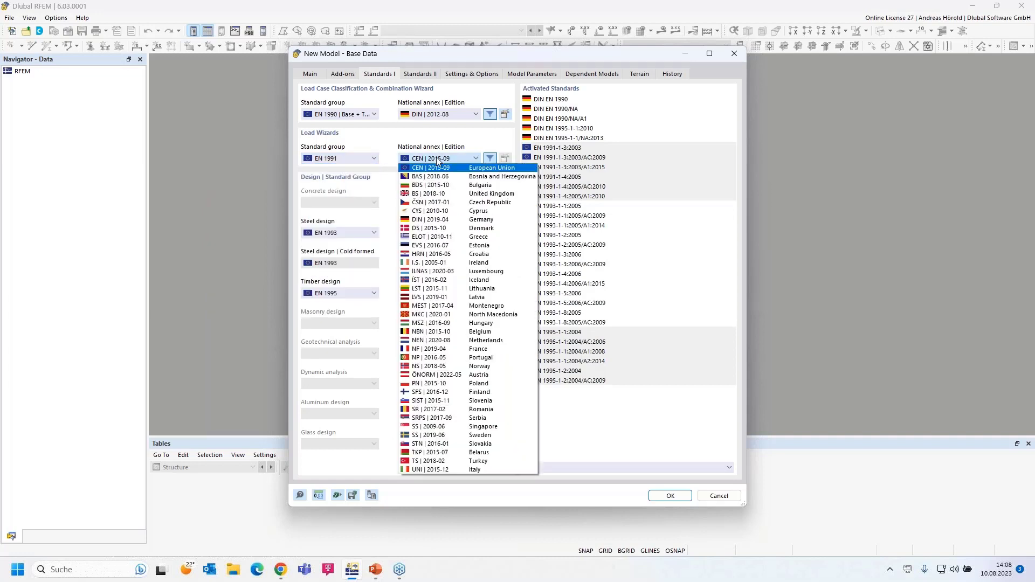
pyautogui.click(474, 221)
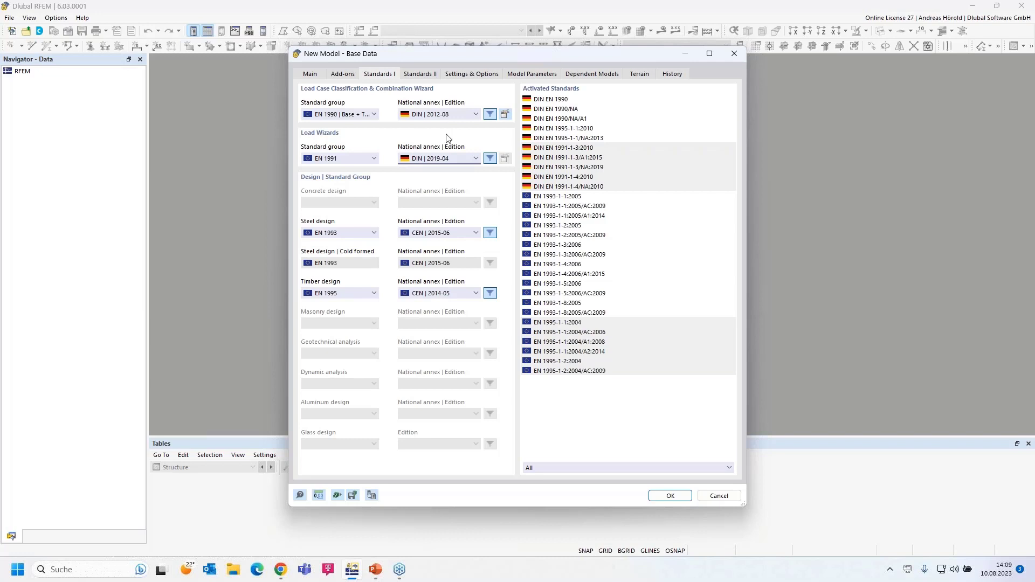
# Step: Use EN 1993 with the German DIN 2020-11 annex for steel design
pyautogui.click(353, 233)
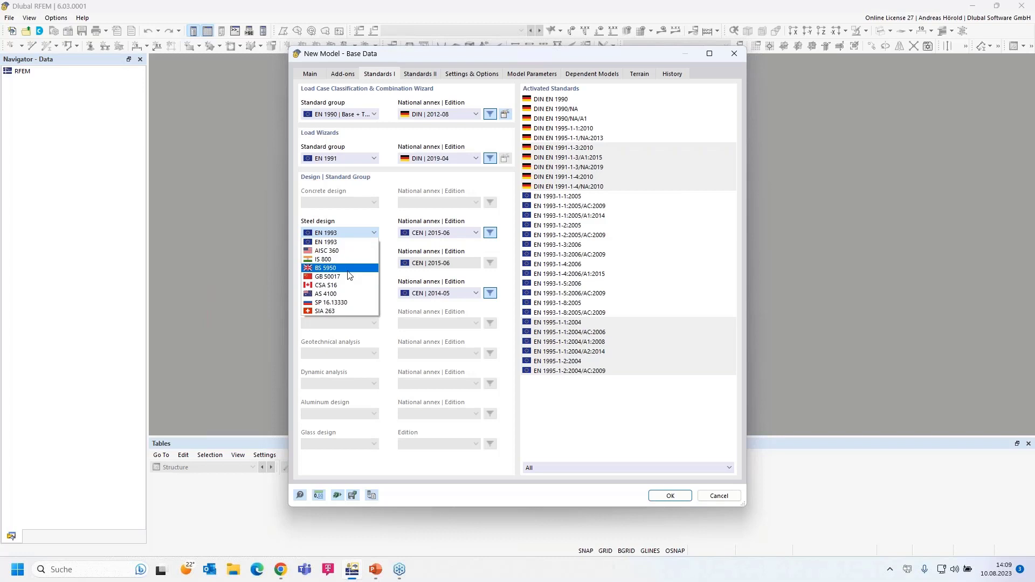
pyautogui.click(346, 243)
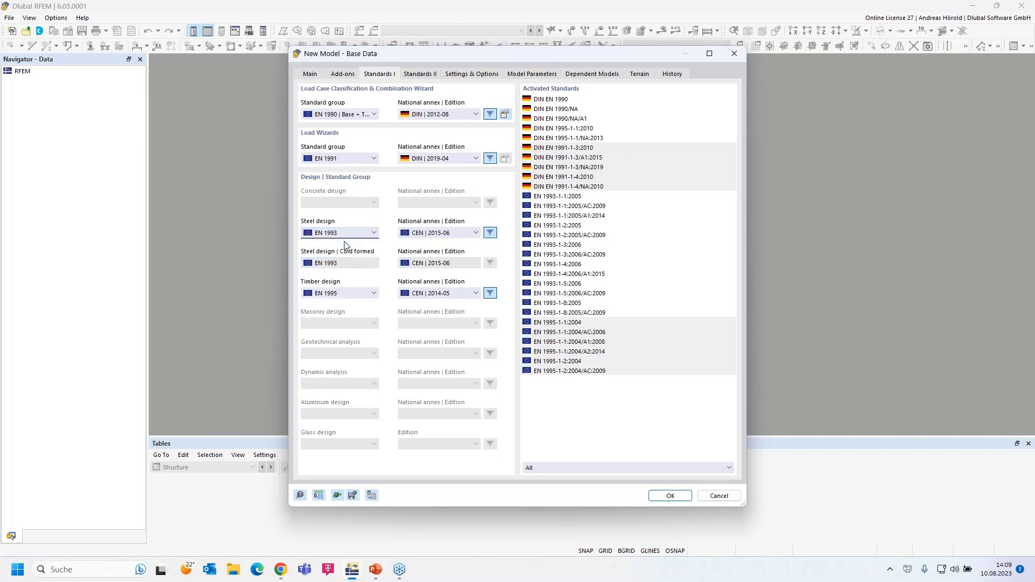
pyautogui.click(455, 235)
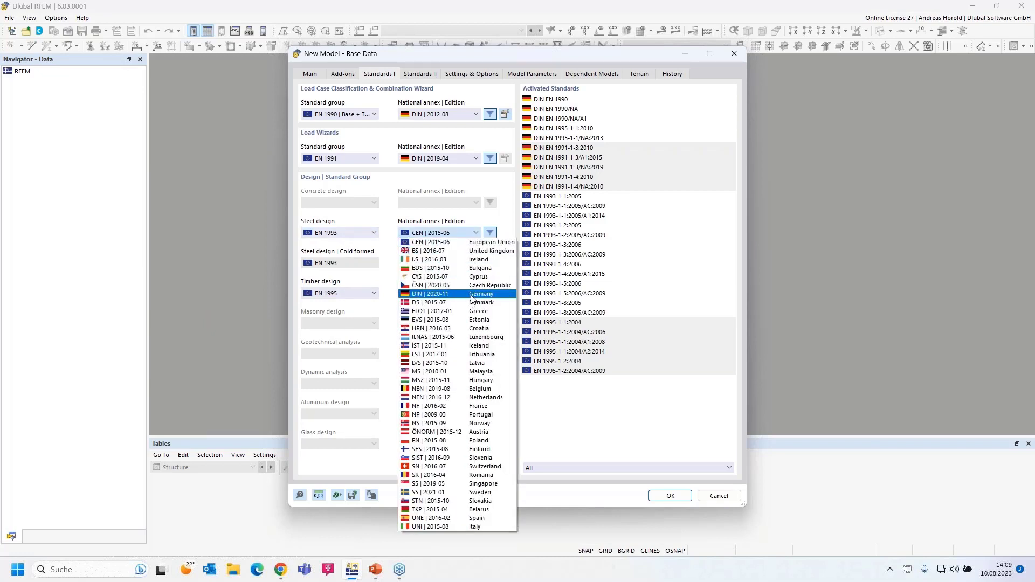
pyautogui.click(472, 296)
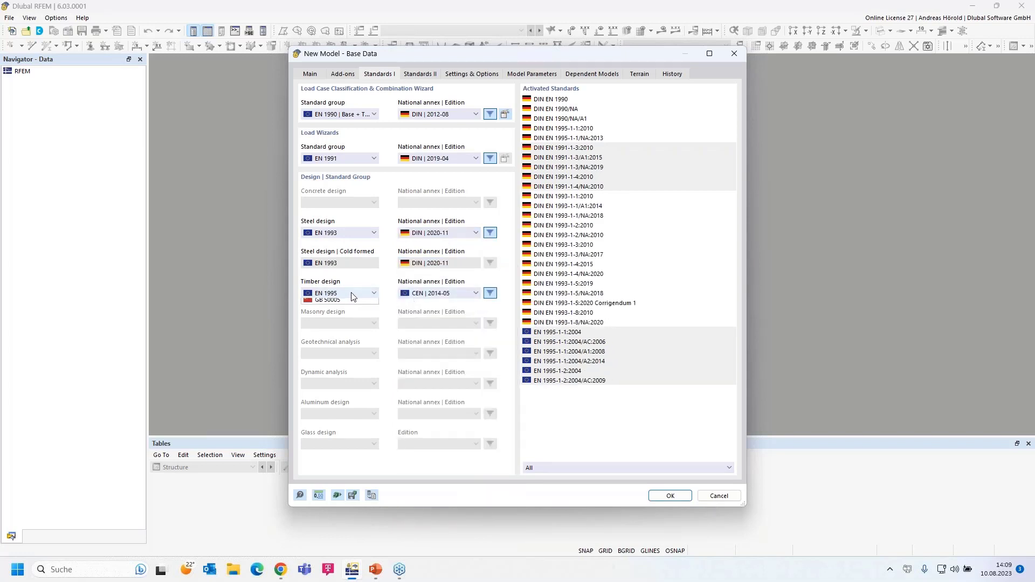
# Step: Use EN 1995 with the German DIN 2014-07 annex for timber design
pyautogui.click(352, 296)
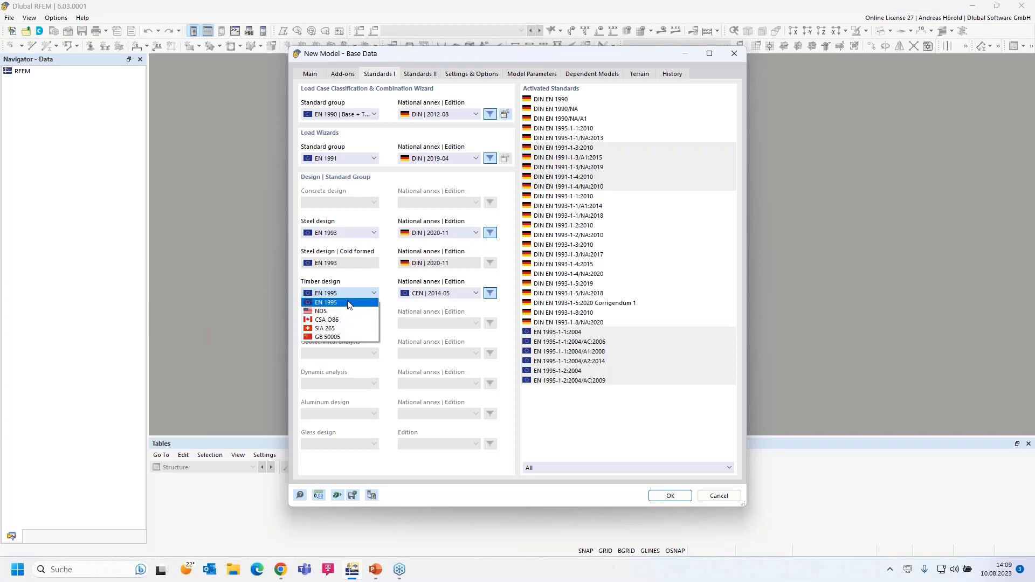
pyautogui.click(348, 303)
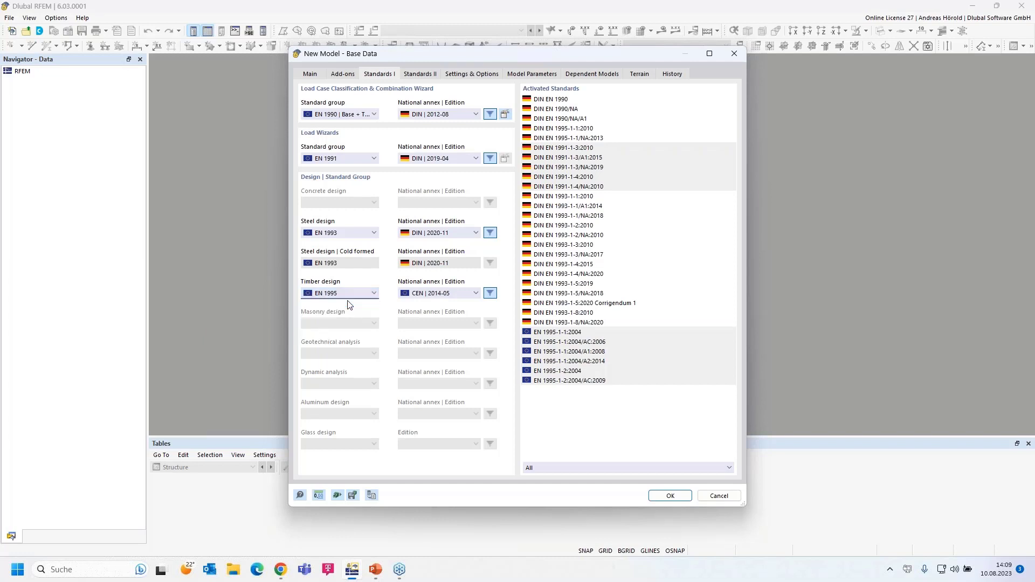
pyautogui.click(450, 293)
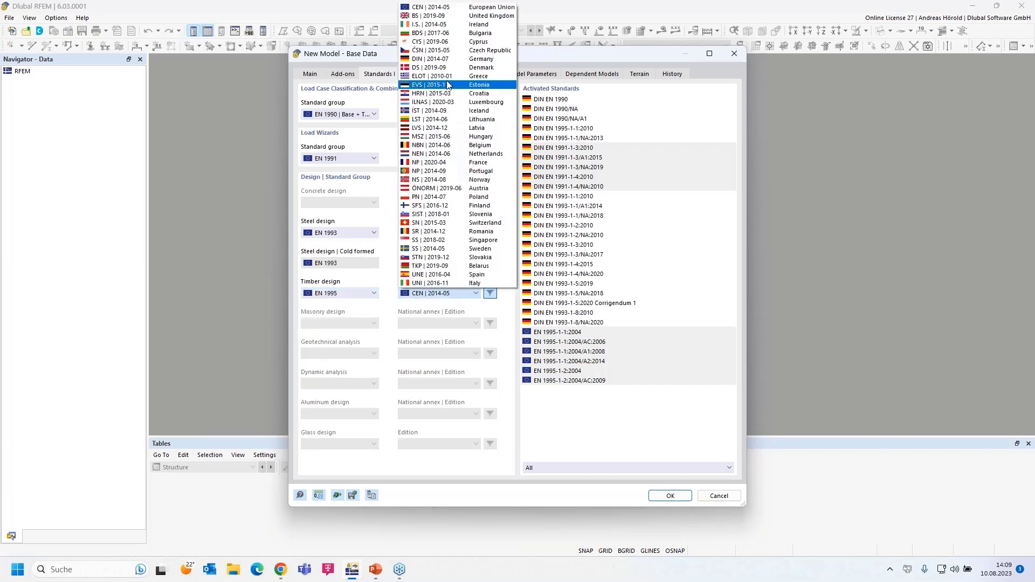
pyautogui.click(452, 59)
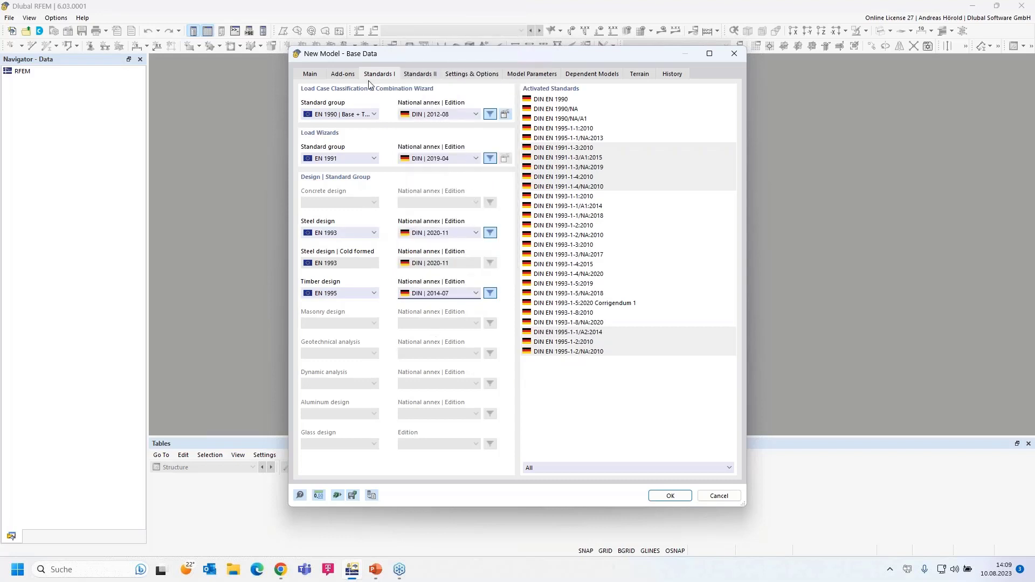
pyautogui.click(421, 75)
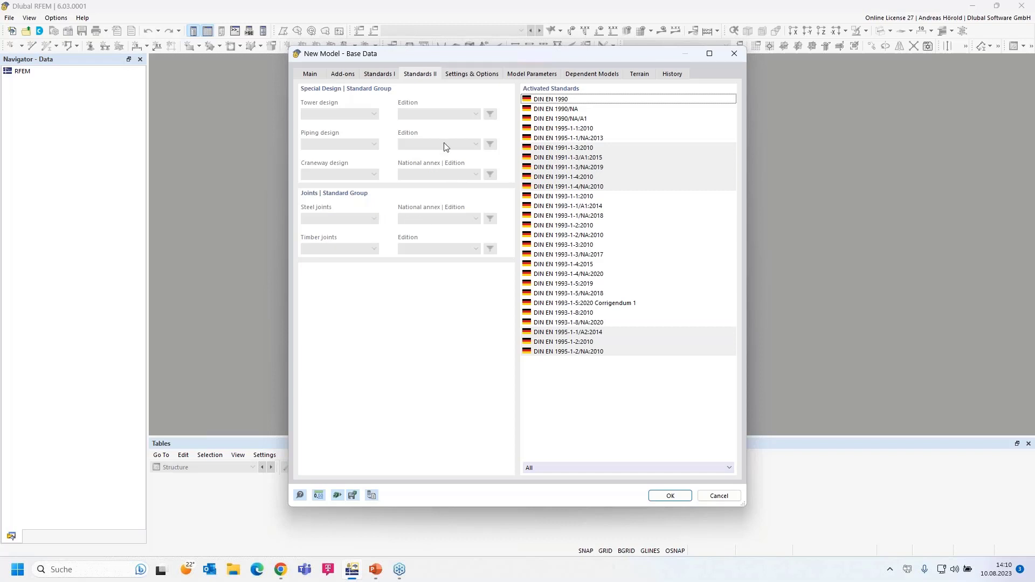
# Step: Turn on Member Representatives and Member Set Representatives under Settings & Options
pyautogui.click(473, 75)
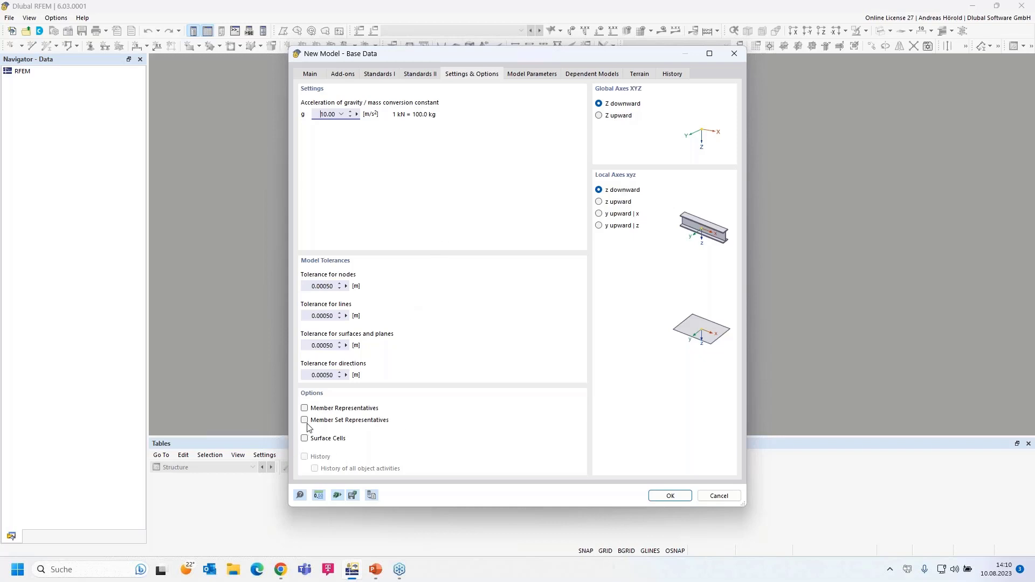
pyautogui.click(304, 408)
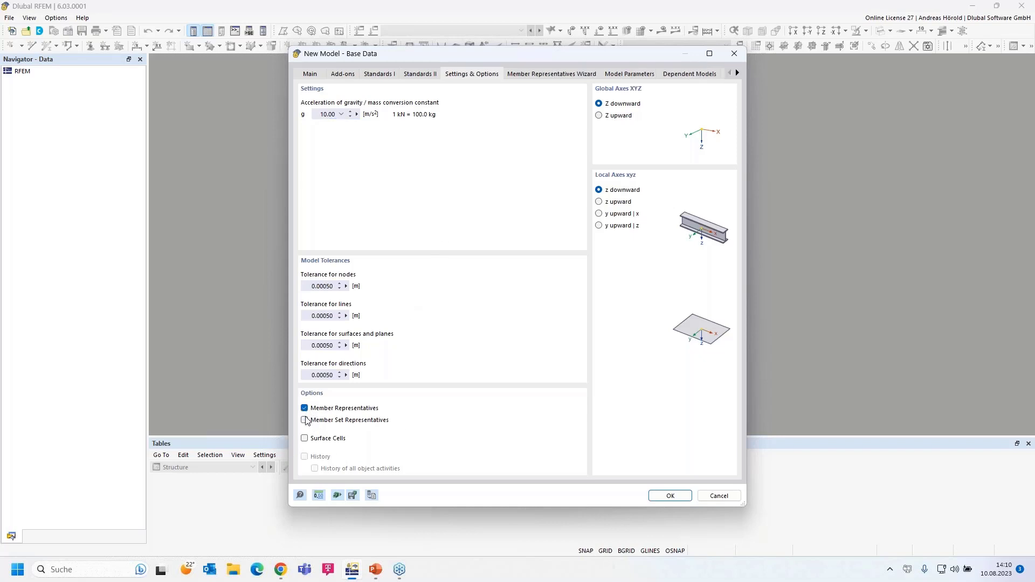
pyautogui.click(305, 421)
# Step: Review the Member Representatives and Member Set Representatives wizard properties
pyautogui.click(532, 74)
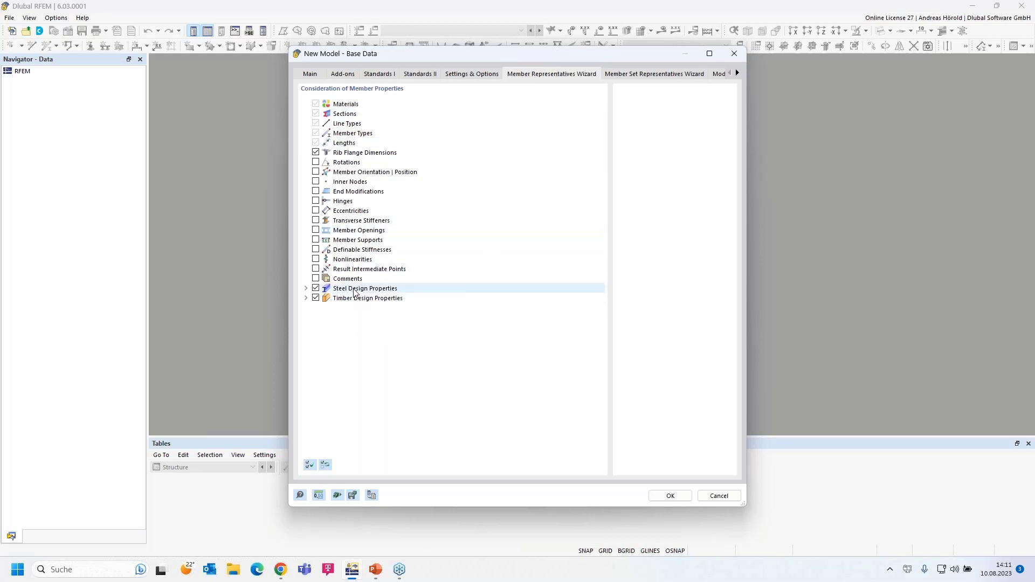
pyautogui.click(306, 299)
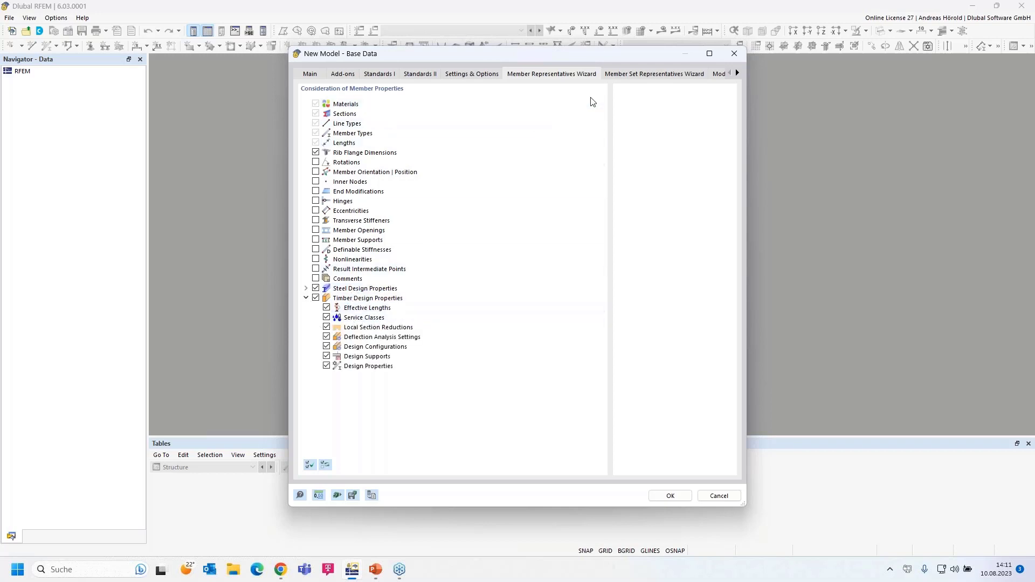
pyautogui.click(628, 74)
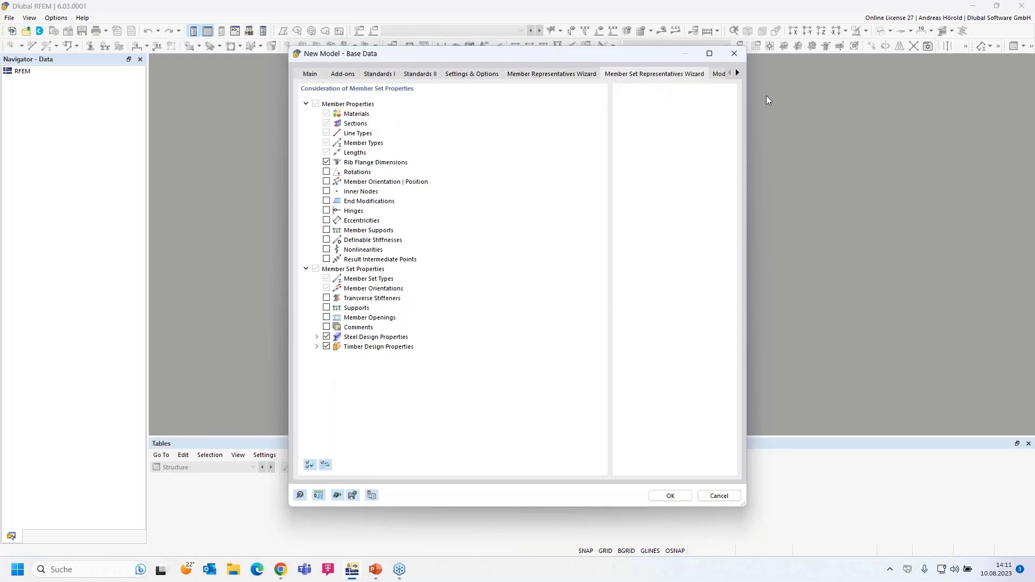
# Step: Scroll the settings tabs and bring up the Model Parameters page
pyautogui.click(738, 74)
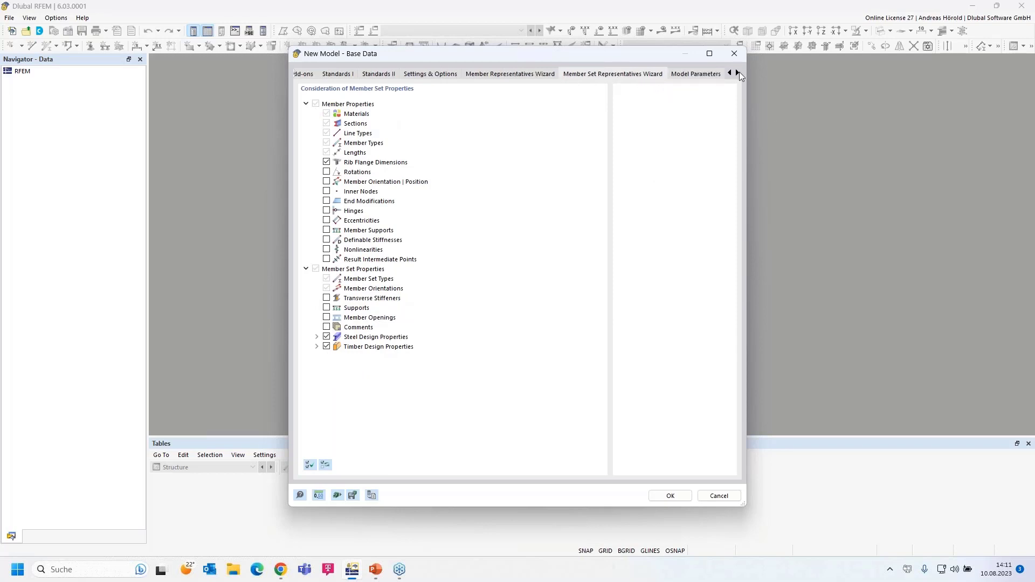
pyautogui.click(737, 74)
pyautogui.click(738, 73)
pyautogui.click(737, 73)
pyautogui.click(566, 74)
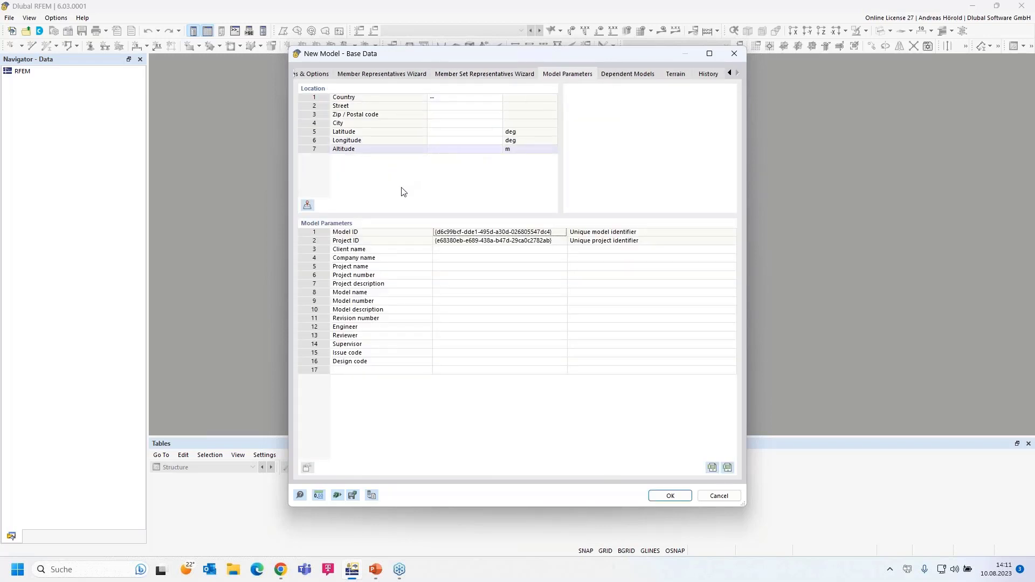
# Step: Check the company and project fields, dependent models, terrain (left unset) and history pages
pyautogui.click(464, 259)
pyautogui.click(459, 268)
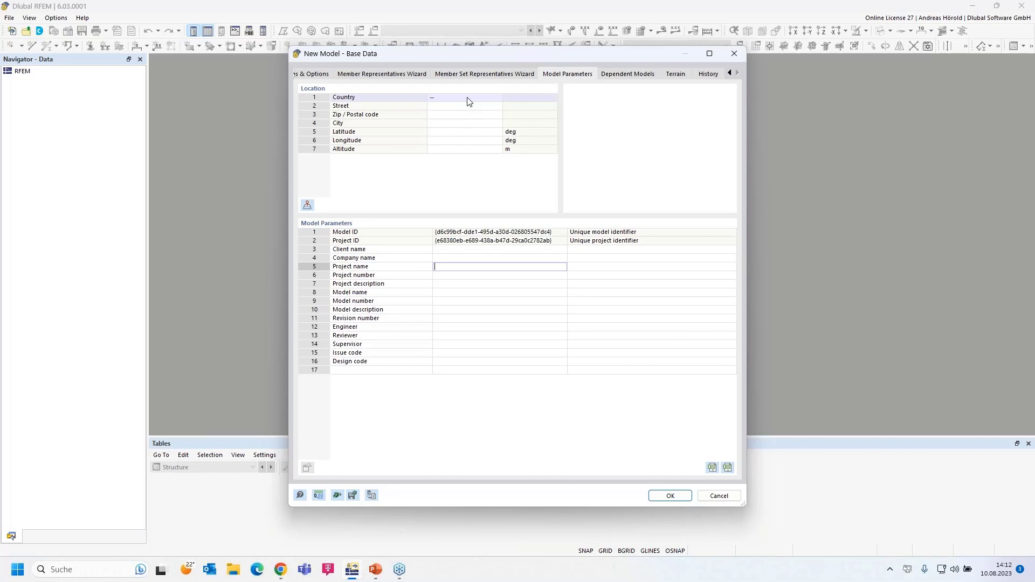
pyautogui.click(629, 75)
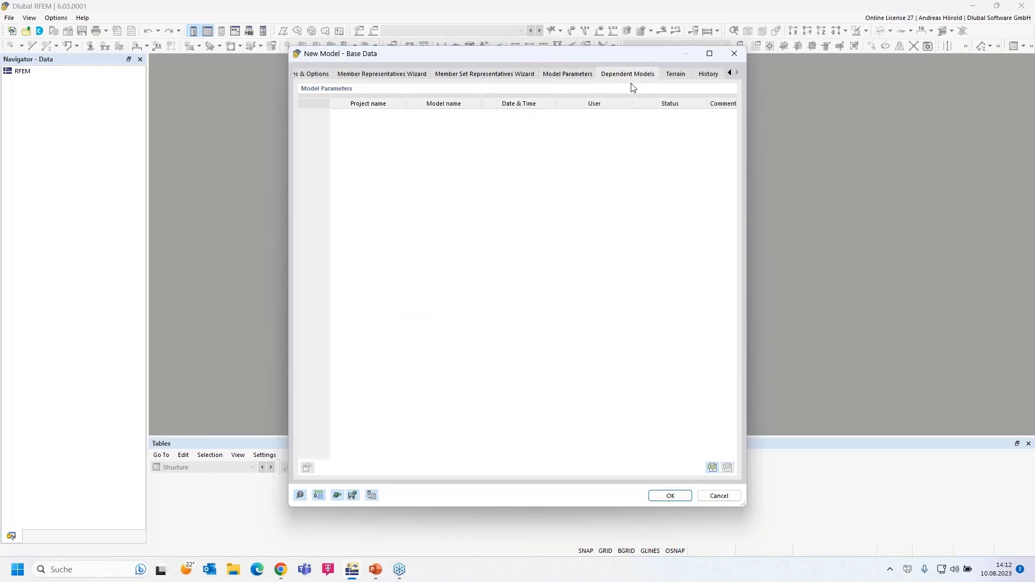
pyautogui.click(677, 77)
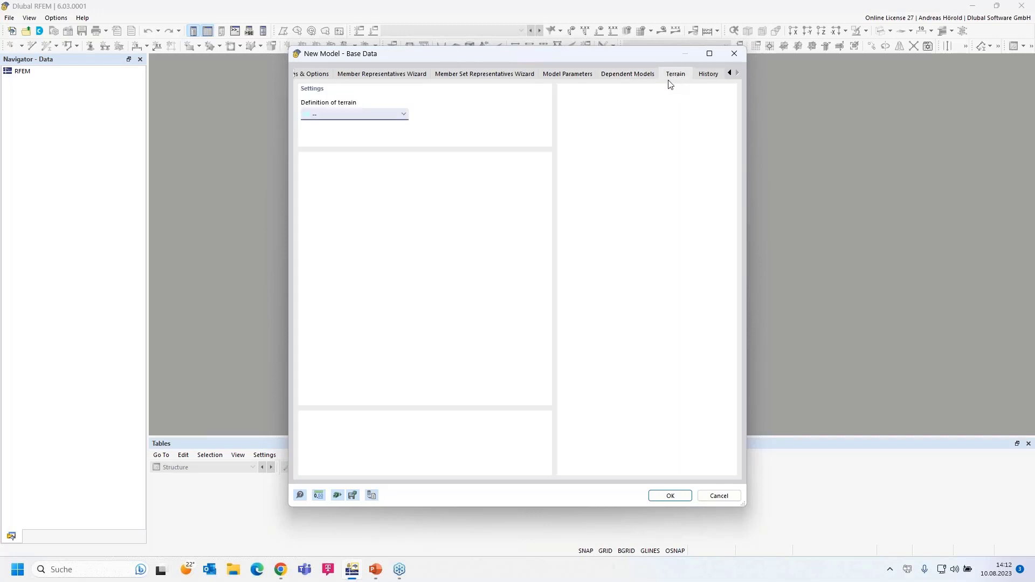
pyautogui.click(403, 118)
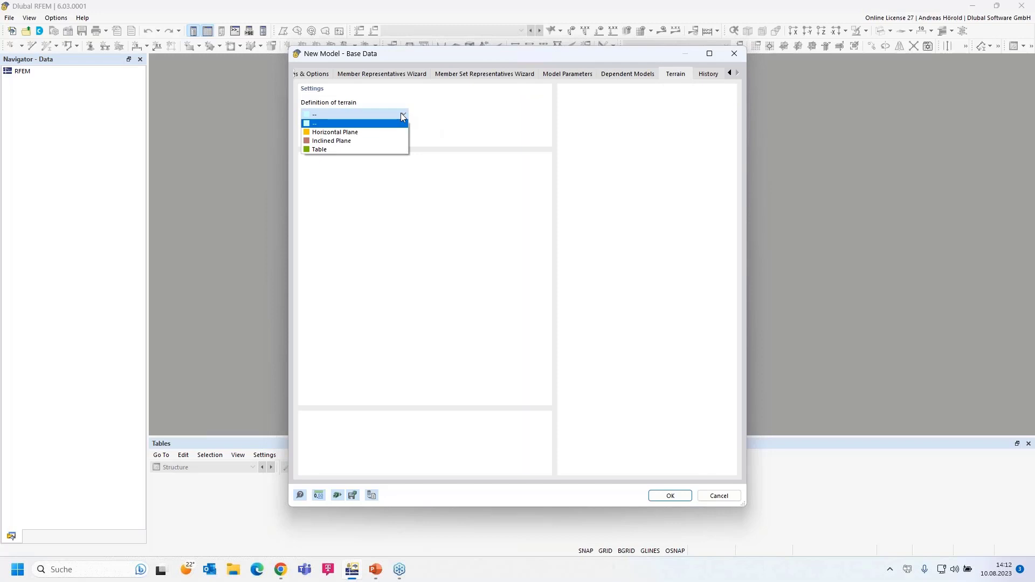
pyautogui.click(401, 117)
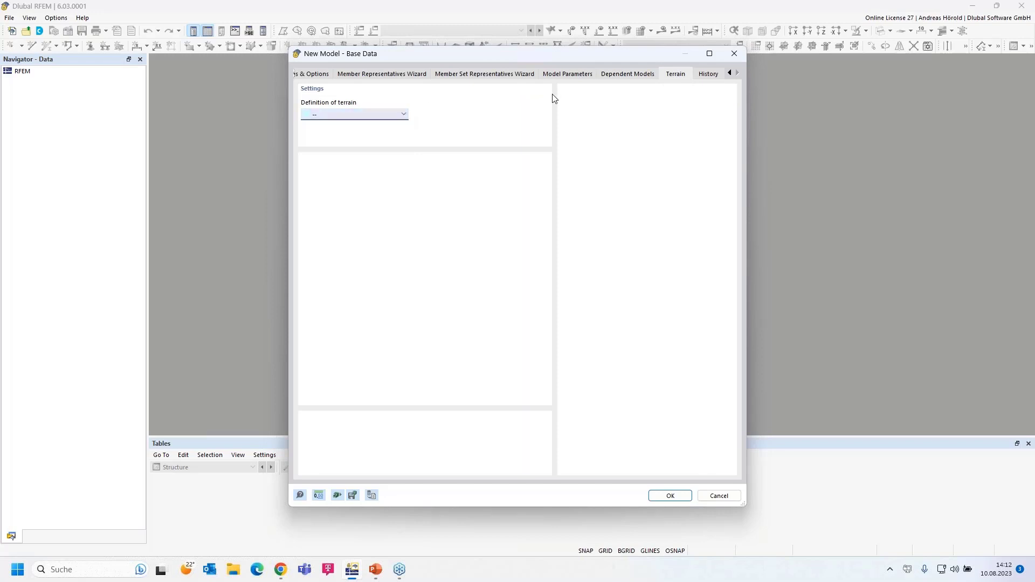
pyautogui.click(709, 76)
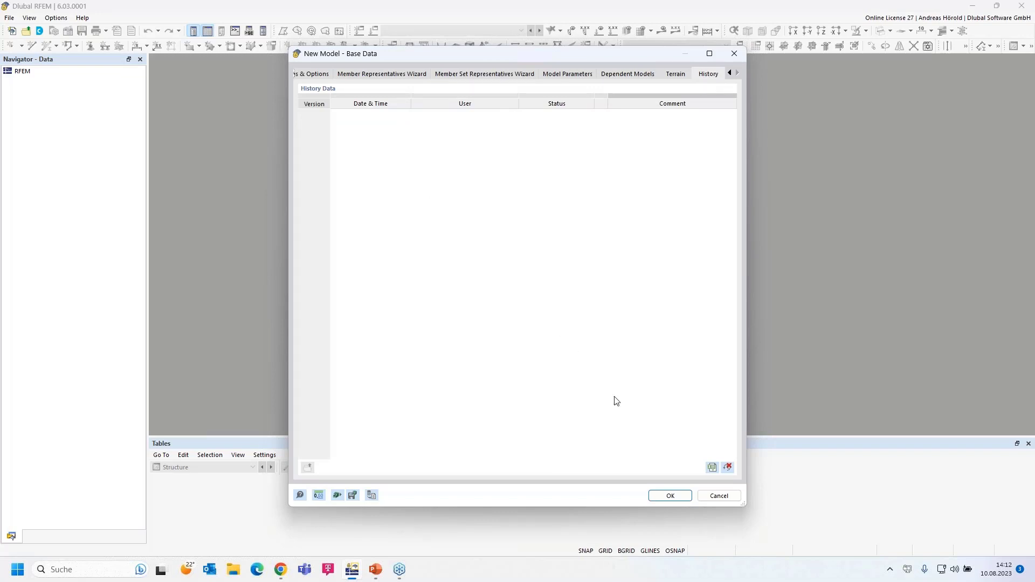
# Step: Confirm the base data to create the Shelter model, then launch Dlubal Center
pyautogui.click(669, 497)
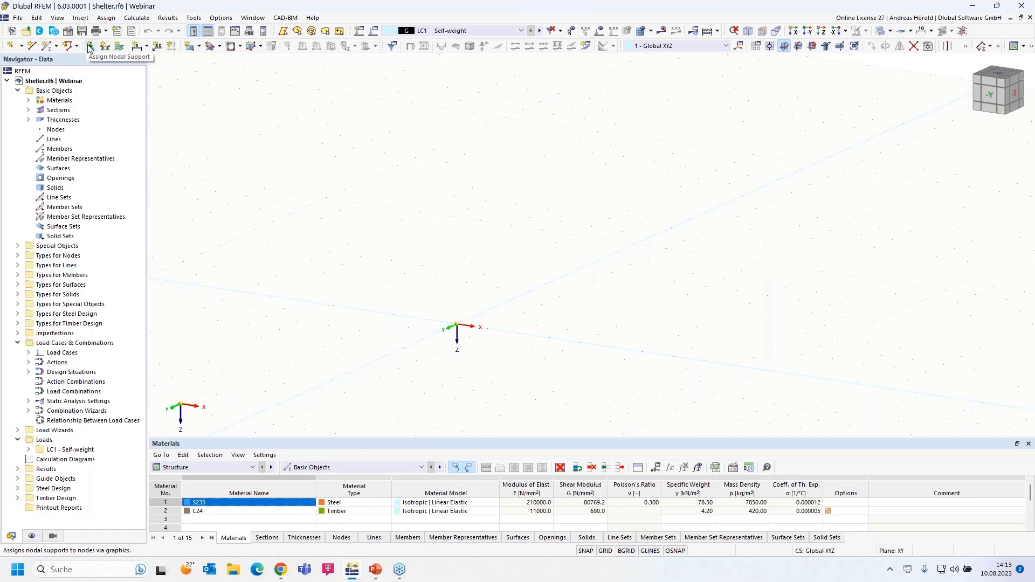
pyautogui.click(40, 33)
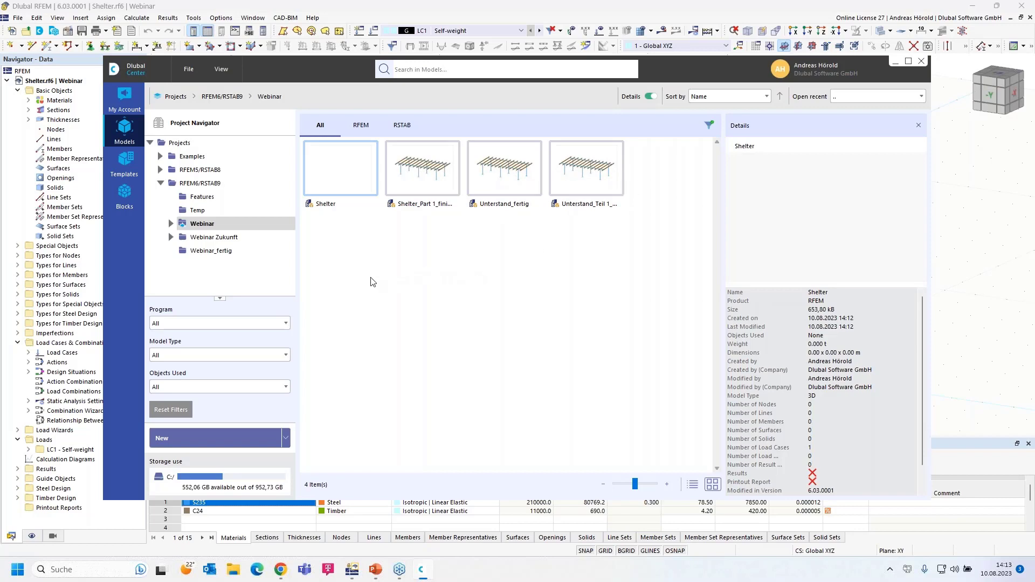
# Step: Browse Webinar_fertig and the Concrete Structures, Construction Stages and Dynamic Analysis examples, then open My Account
pyautogui.click(207, 253)
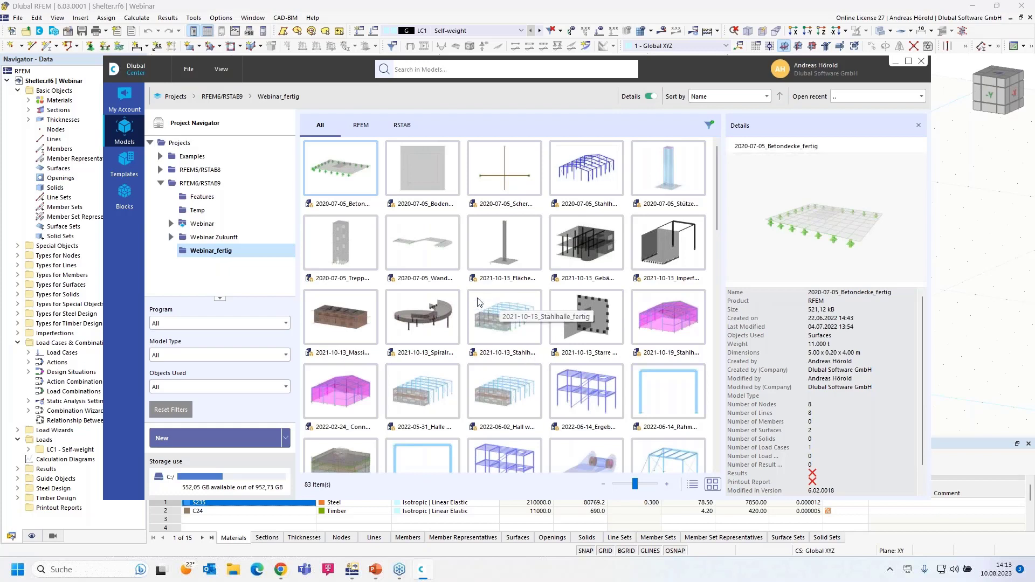
pyautogui.click(160, 157)
pyautogui.click(218, 170)
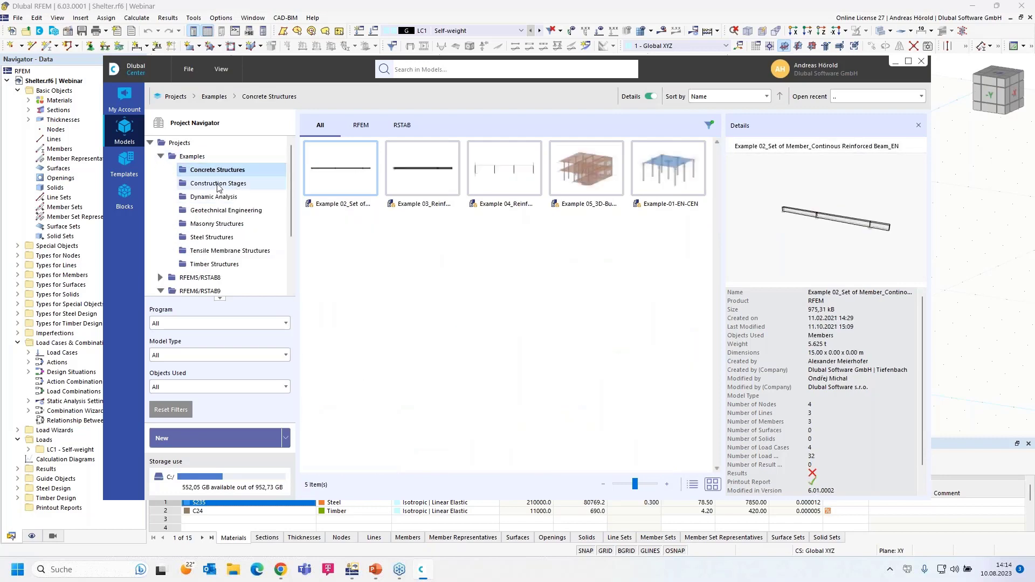
pyautogui.click(218, 184)
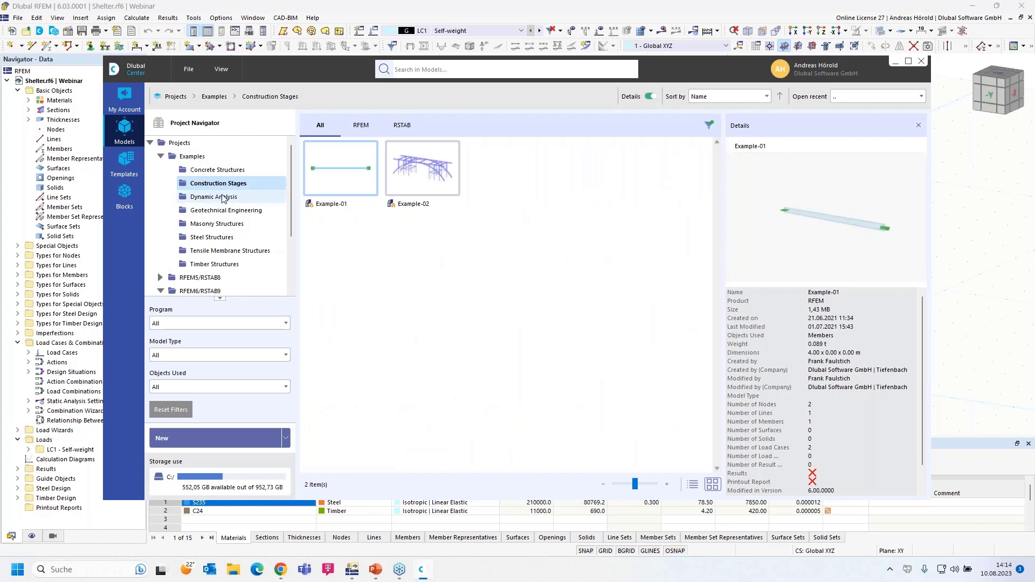
pyautogui.click(223, 198)
pyautogui.moveTo(887, 240); pyautogui.dragTo(830, 239)
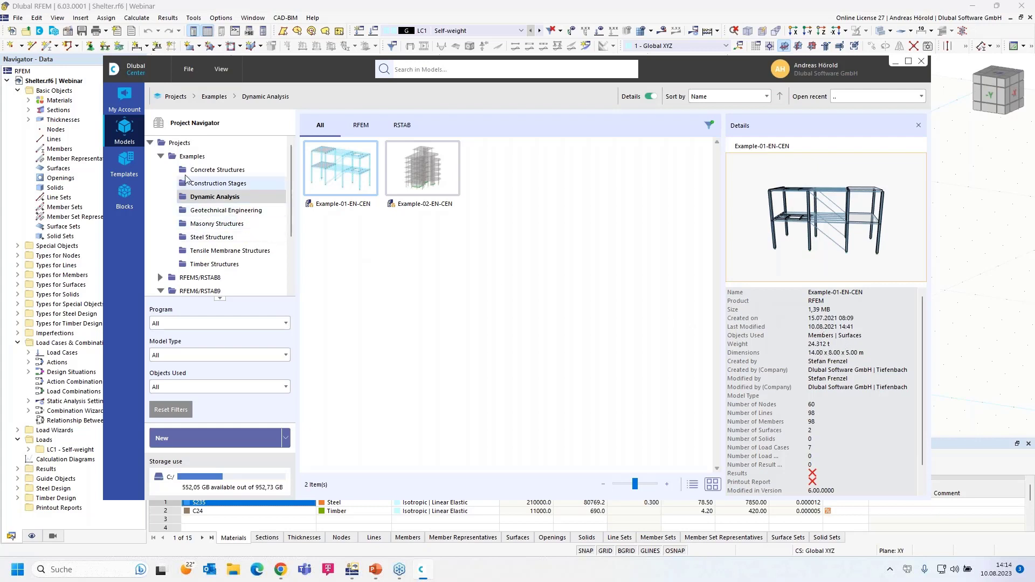
pyautogui.click(125, 96)
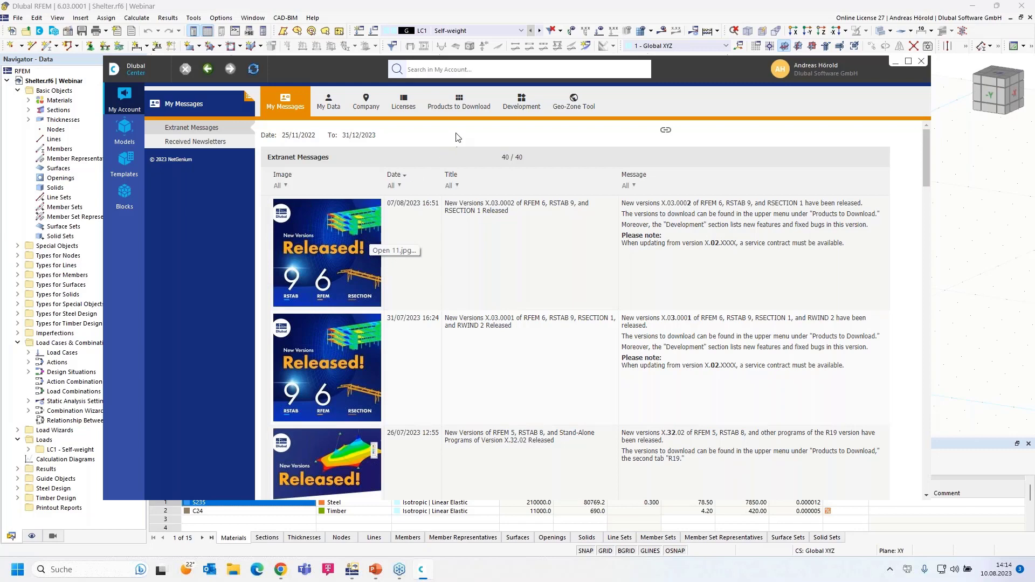
# Step: Page through My Data, Company and the R19/R20 downloads, ending on Development's implemented features
pyautogui.click(330, 100)
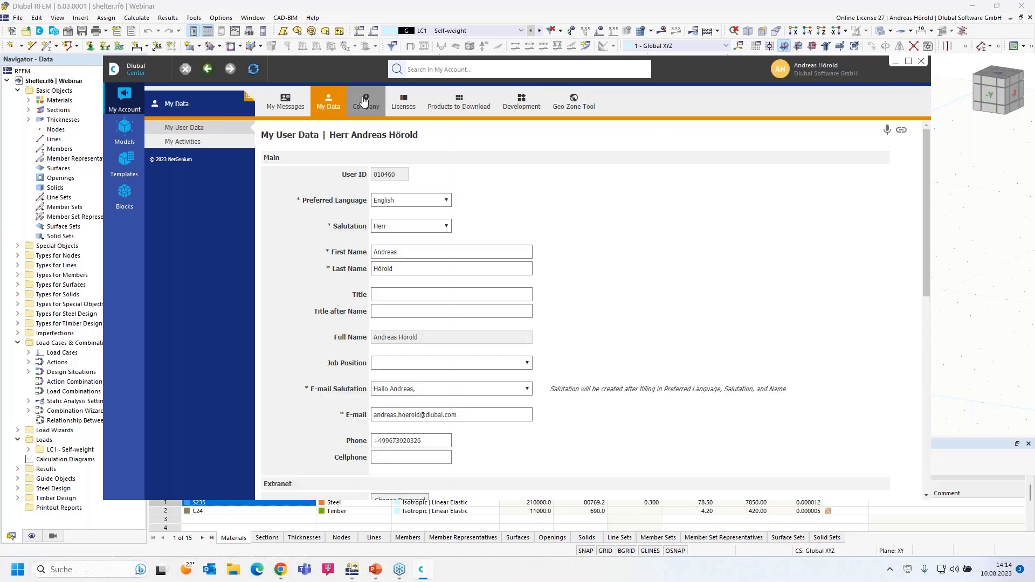
pyautogui.click(365, 101)
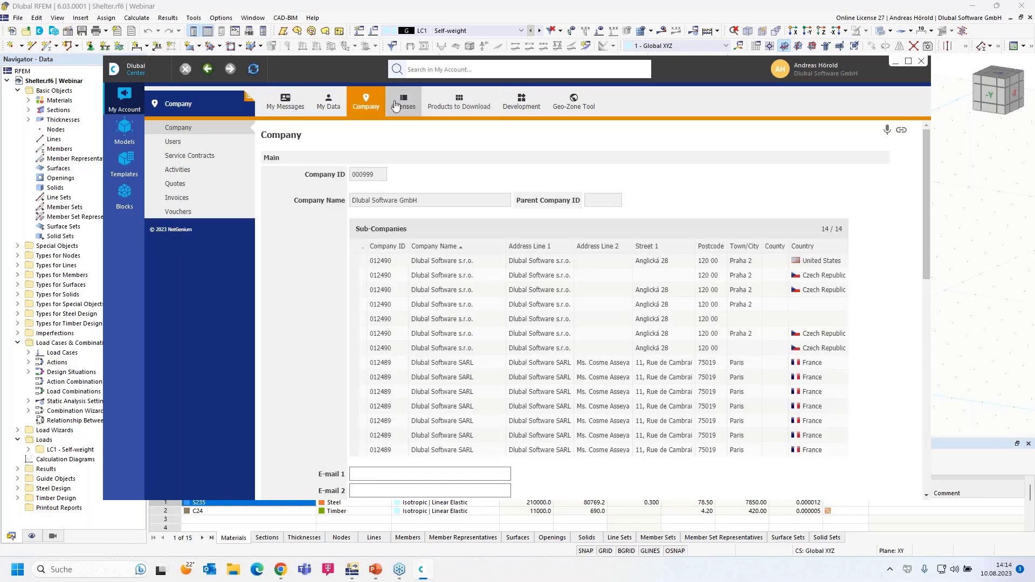
pyautogui.click(457, 102)
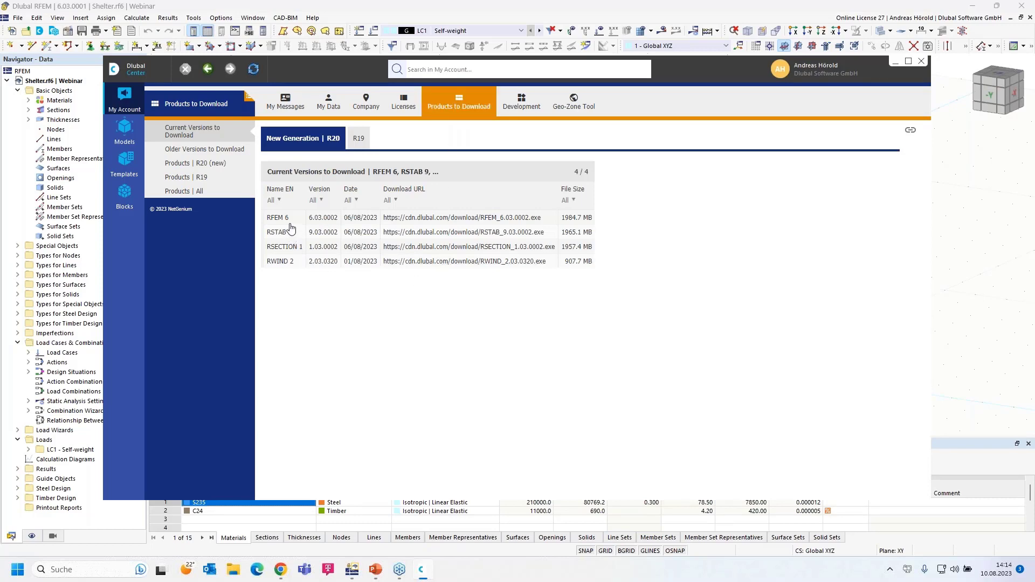
pyautogui.click(356, 141)
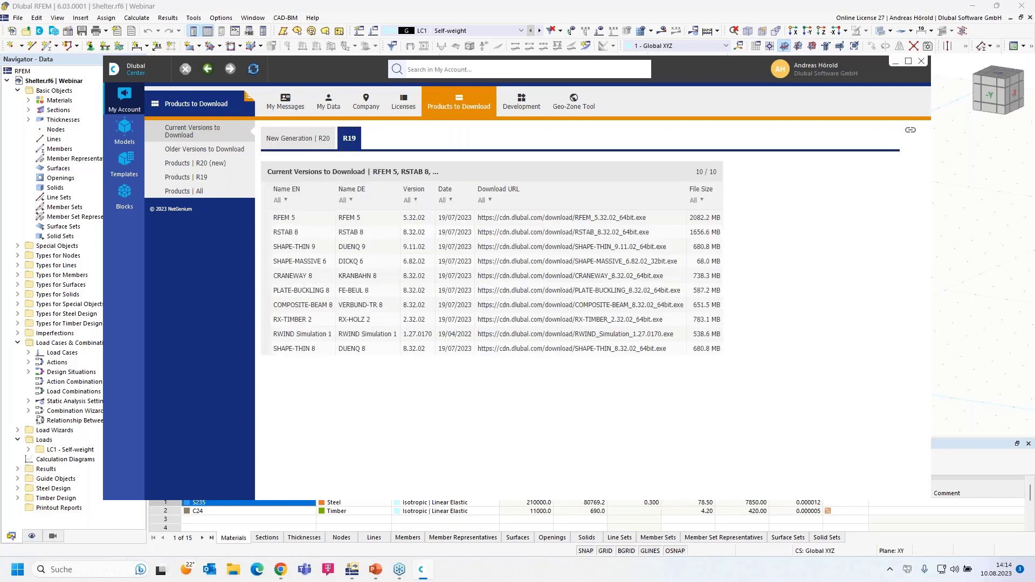
pyautogui.click(293, 144)
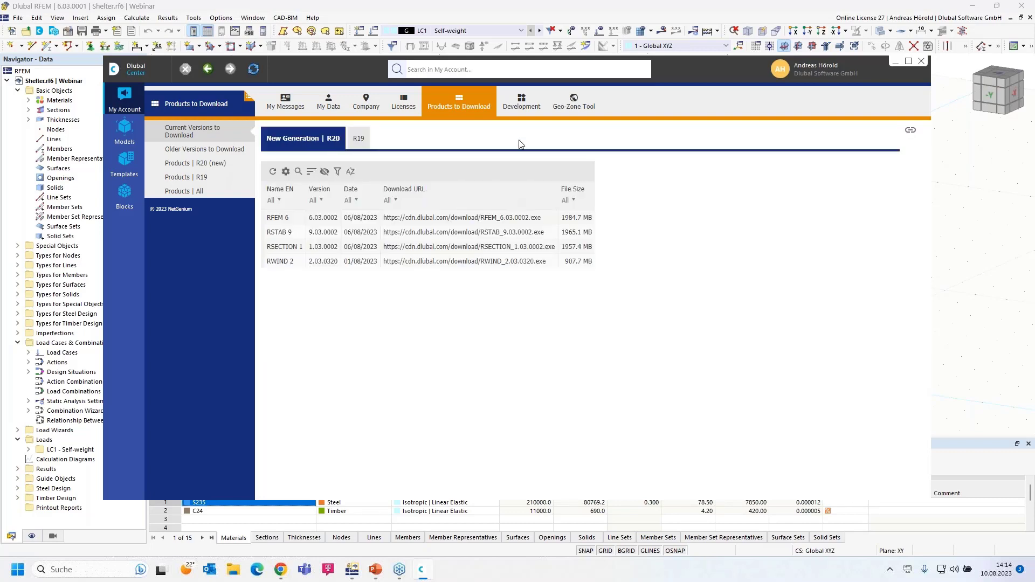
pyautogui.click(521, 101)
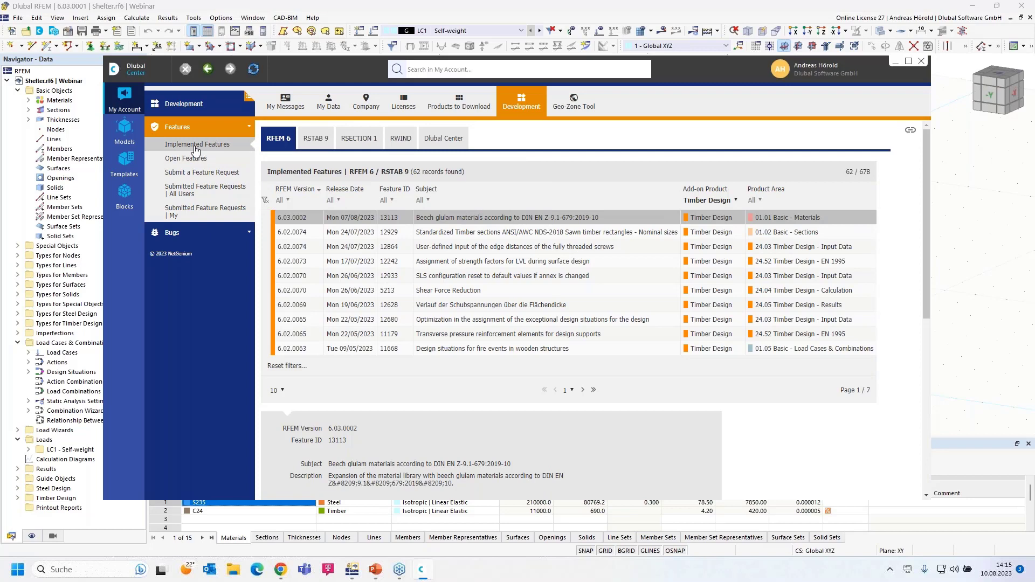
# Step: Filter implemented features to Concrete Design, view the feature request form, then open Templates
pyautogui.click(731, 201)
pyautogui.click(717, 213)
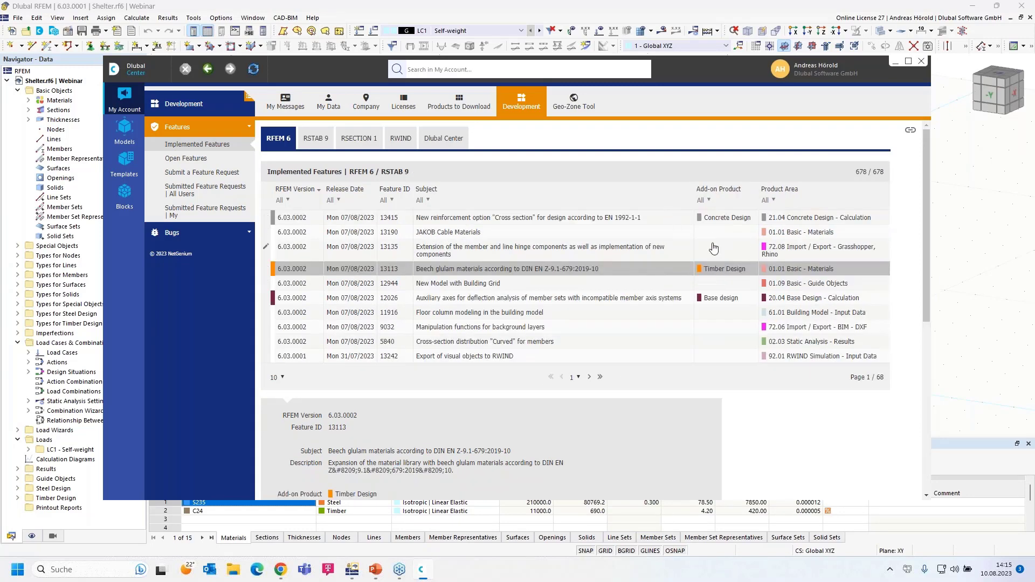
pyautogui.click(709, 200)
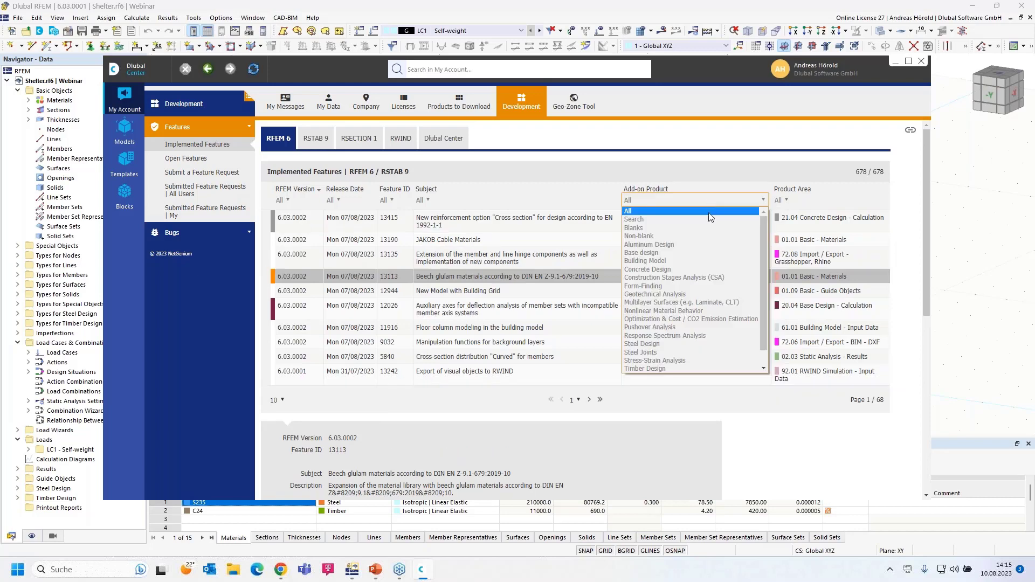
pyautogui.click(690, 269)
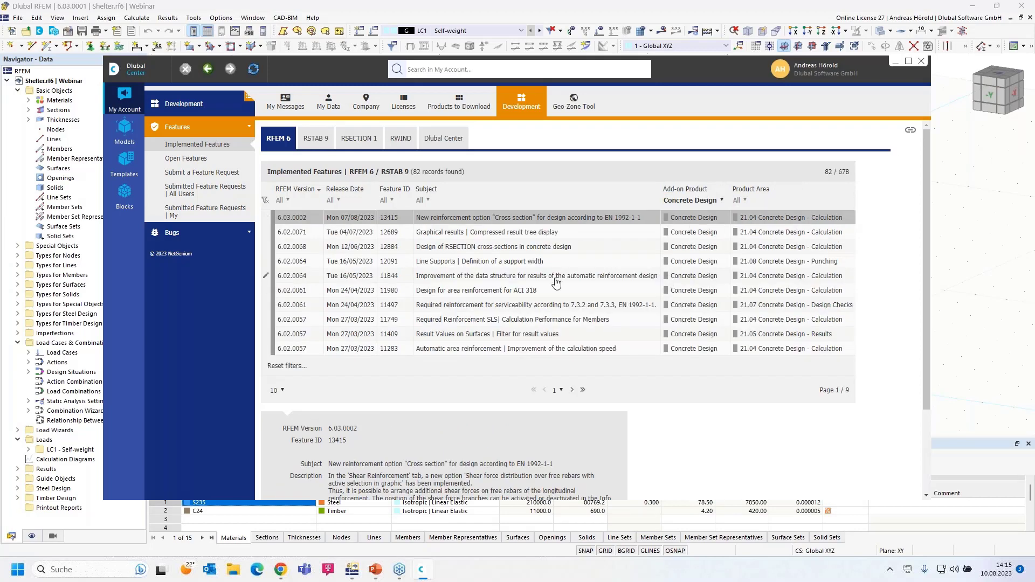
pyautogui.click(191, 176)
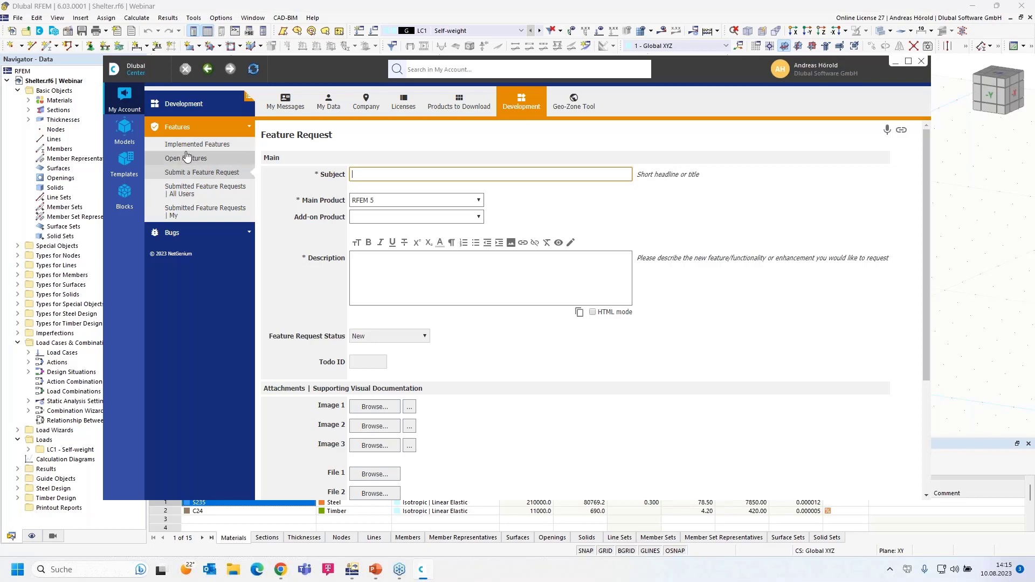
pyautogui.click(125, 160)
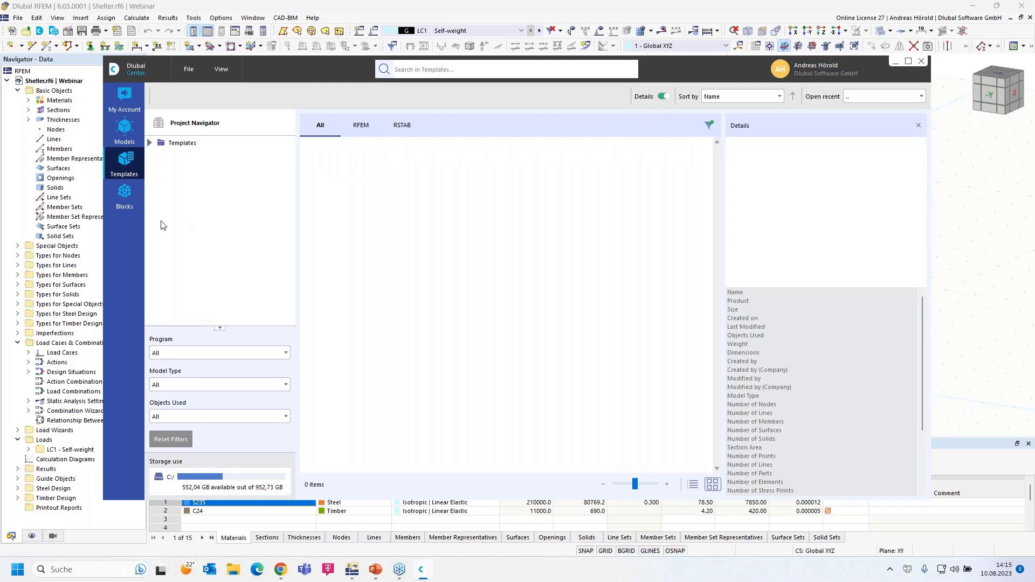
# Step: Open the Blocks library and browse the 2D and 3D truss and Tapered Frames blocks
pyautogui.click(124, 195)
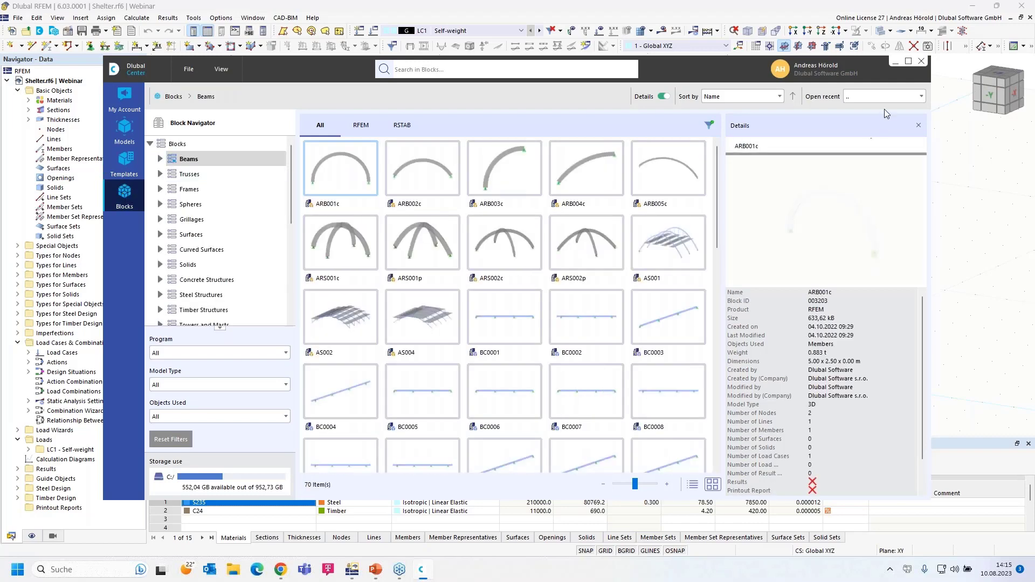
pyautogui.moveTo(709, 65); pyautogui.dragTo(719, 28)
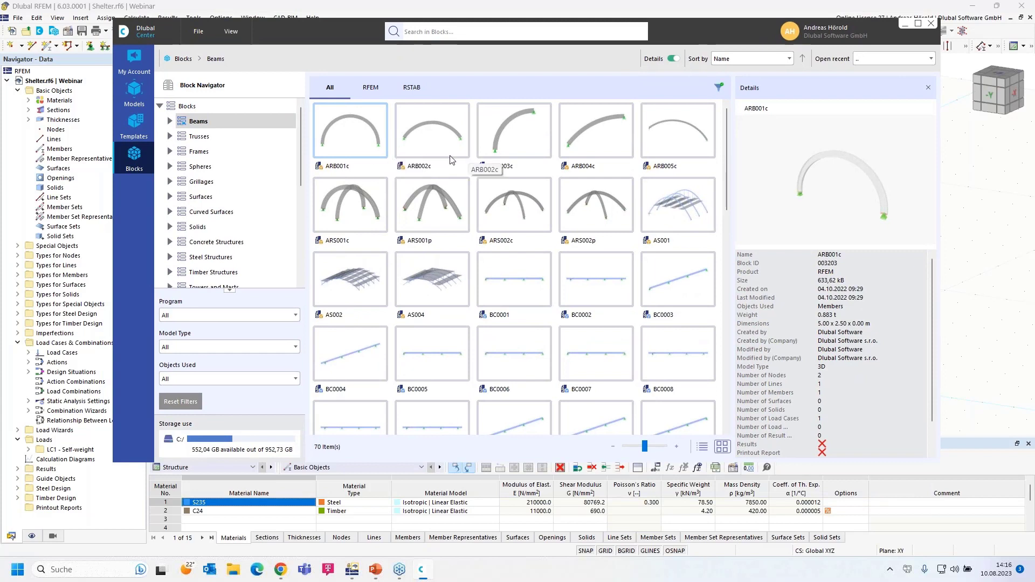
pyautogui.click(170, 137)
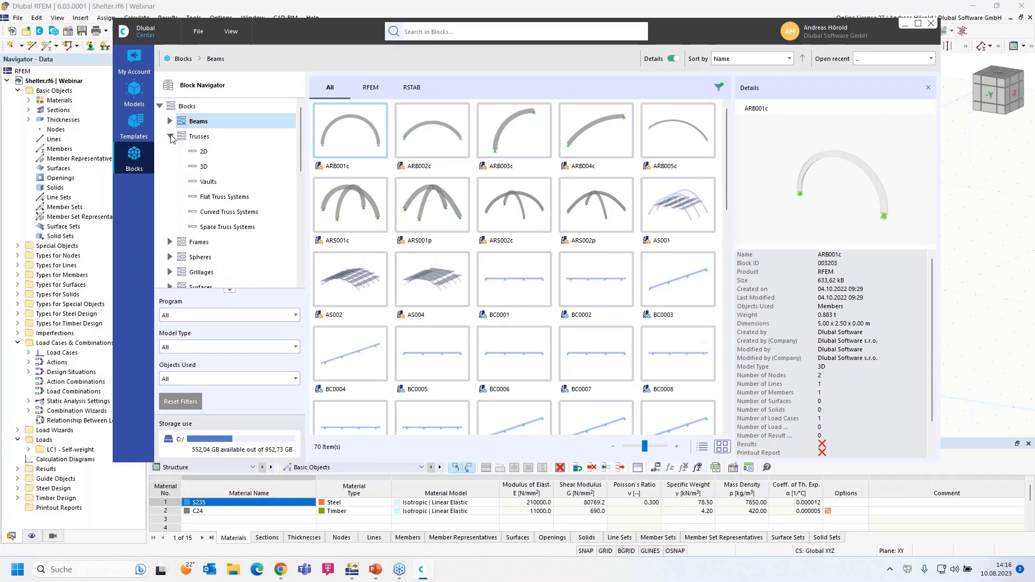
pyautogui.click(205, 152)
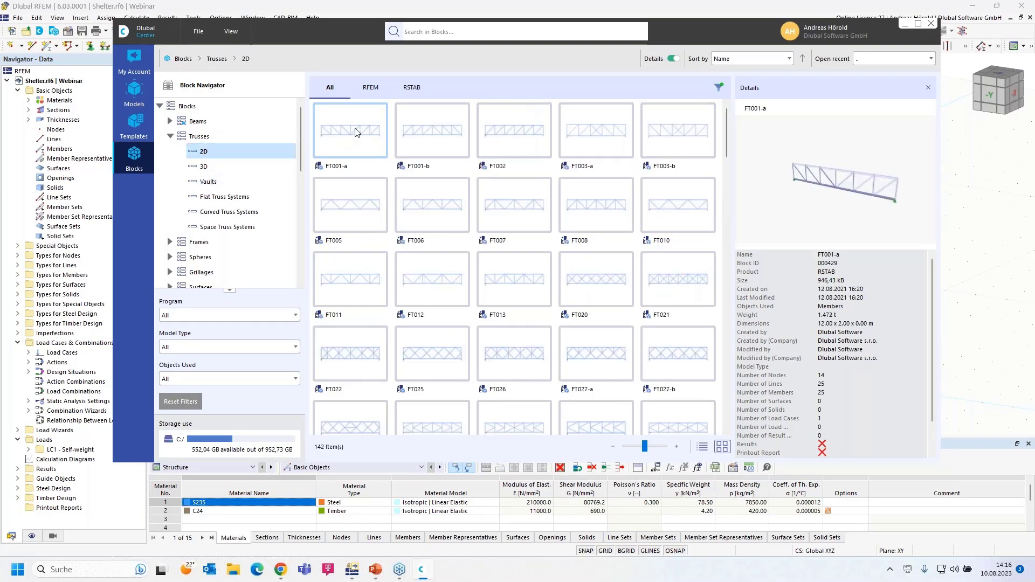
pyautogui.click(204, 168)
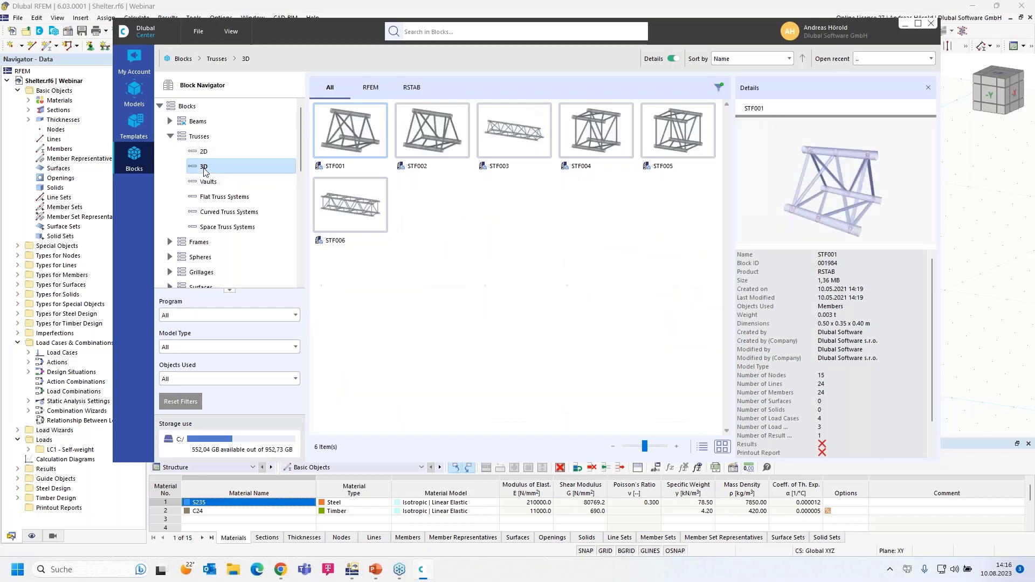
pyautogui.click(171, 242)
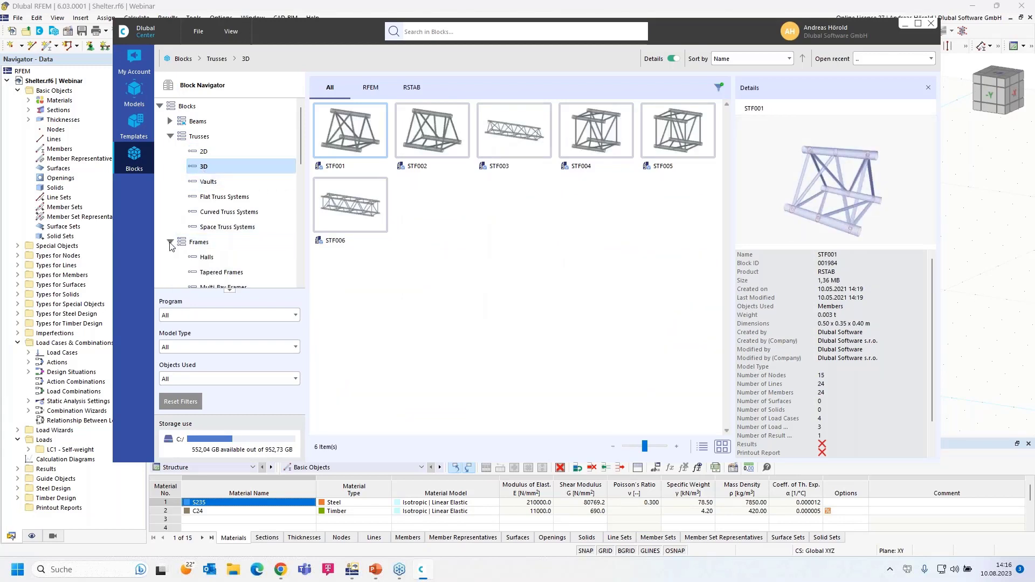
pyautogui.click(211, 273)
# Step: Look through the steel and concrete stairway blocks, then return to Trusses > 2D
pyautogui.scroll(-2, 242, 254)
pyautogui.scroll(-1, 242, 253)
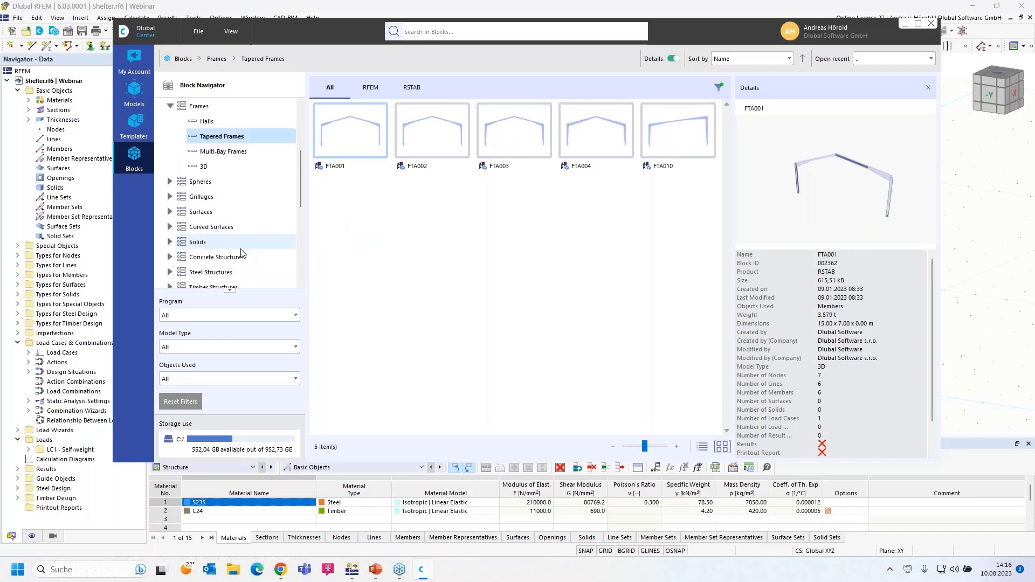
pyautogui.scroll(-2, 225, 251)
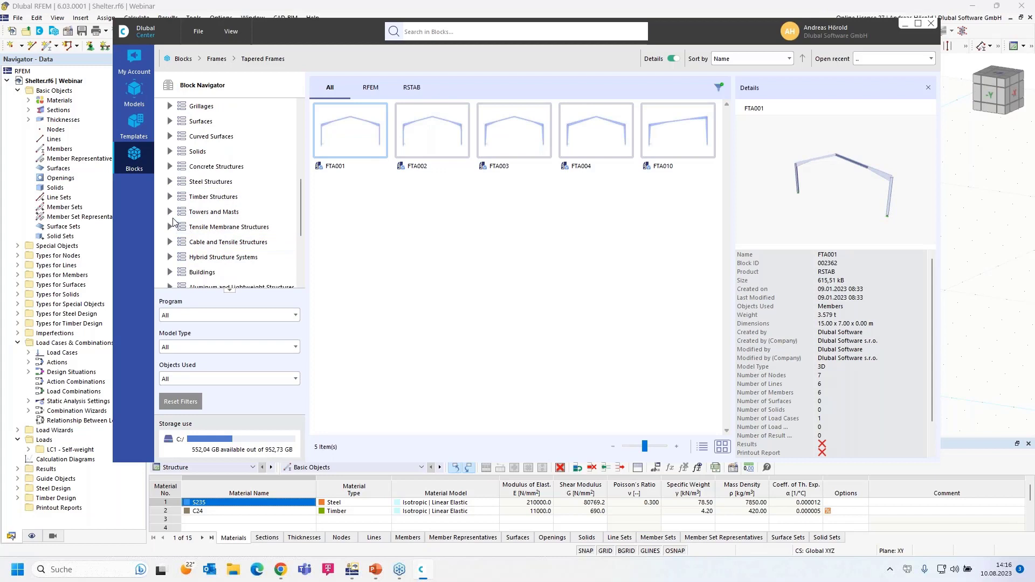
pyautogui.scroll(-3, 183, 257)
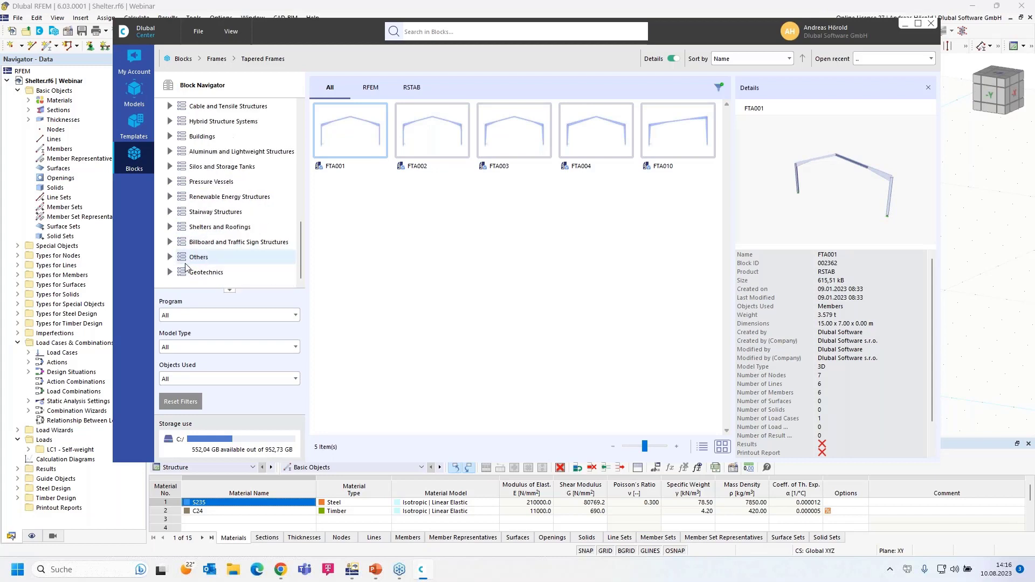
pyautogui.click(170, 213)
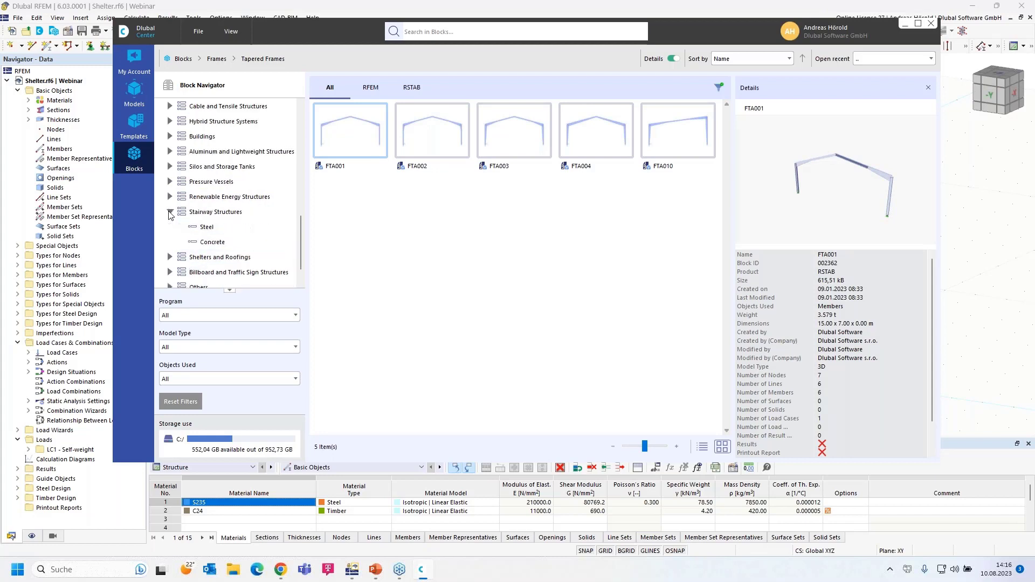
pyautogui.click(207, 227)
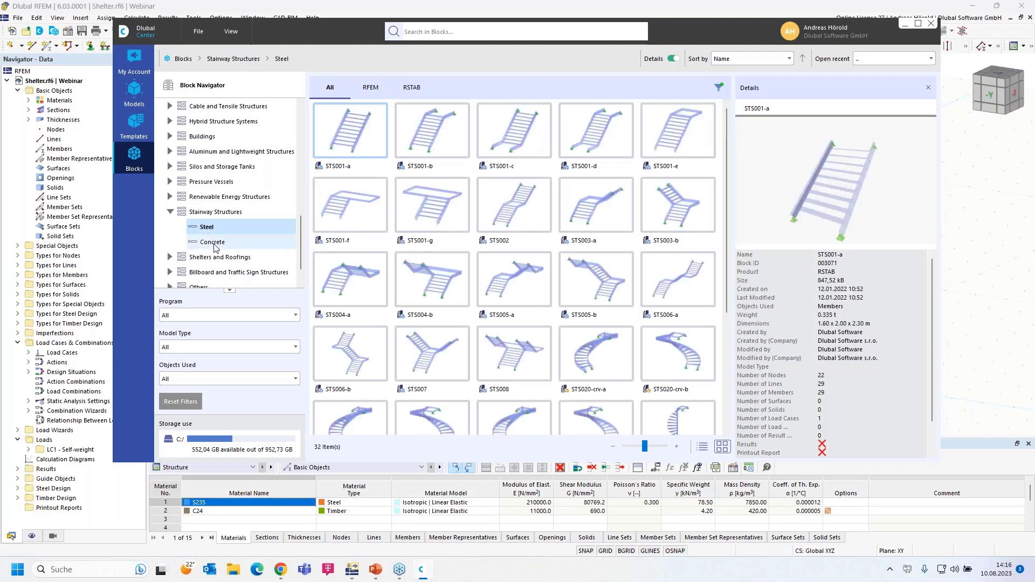
pyautogui.click(214, 243)
pyautogui.scroll(-1, 215, 244)
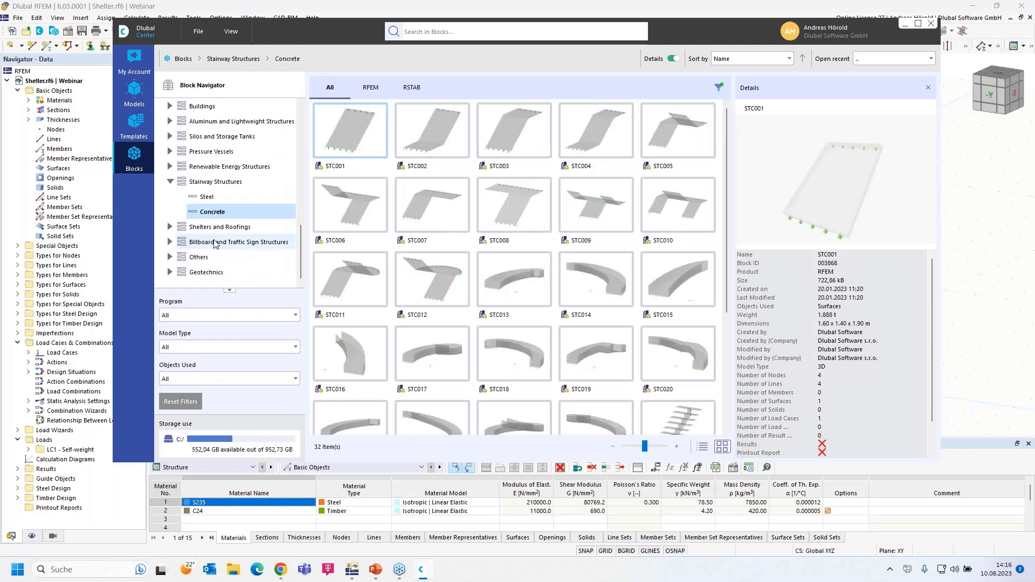
pyautogui.scroll(2, 214, 244)
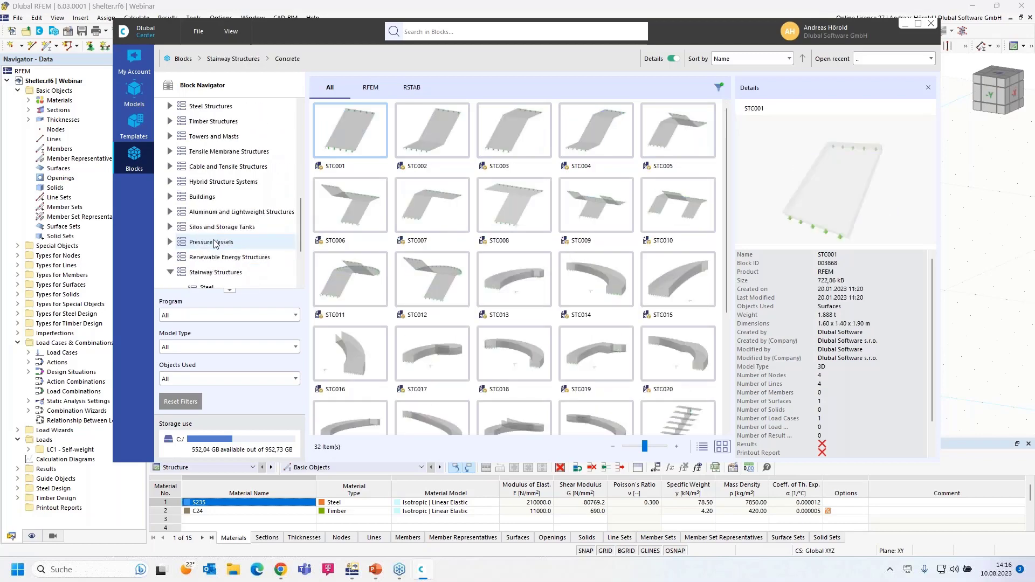
pyautogui.scroll(6, 214, 243)
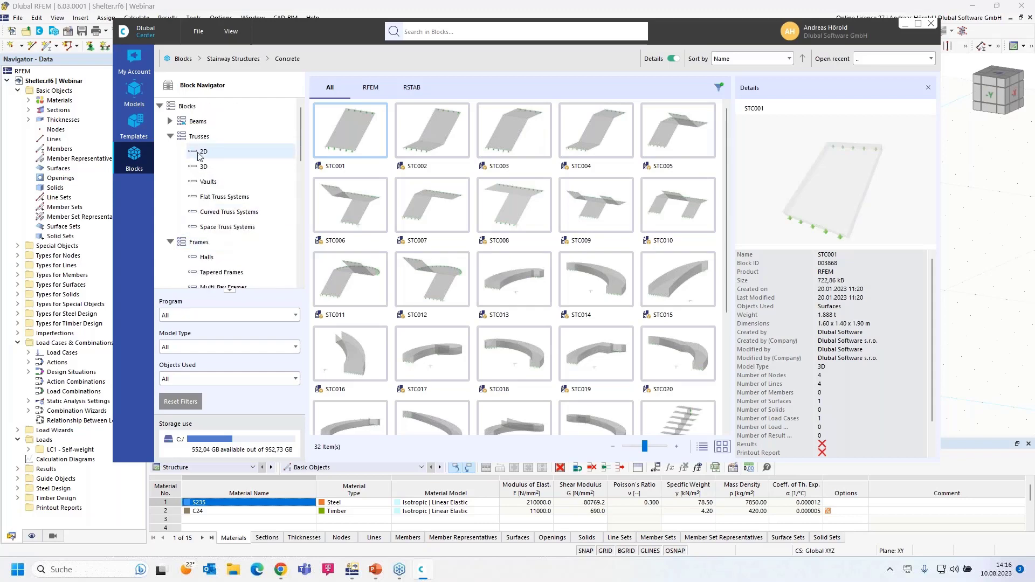
pyautogui.click(202, 152)
# Step: Insert the FT001-a truss block and define its geometry via total length L and outer bay L1
pyautogui.doubleClick(358, 132)
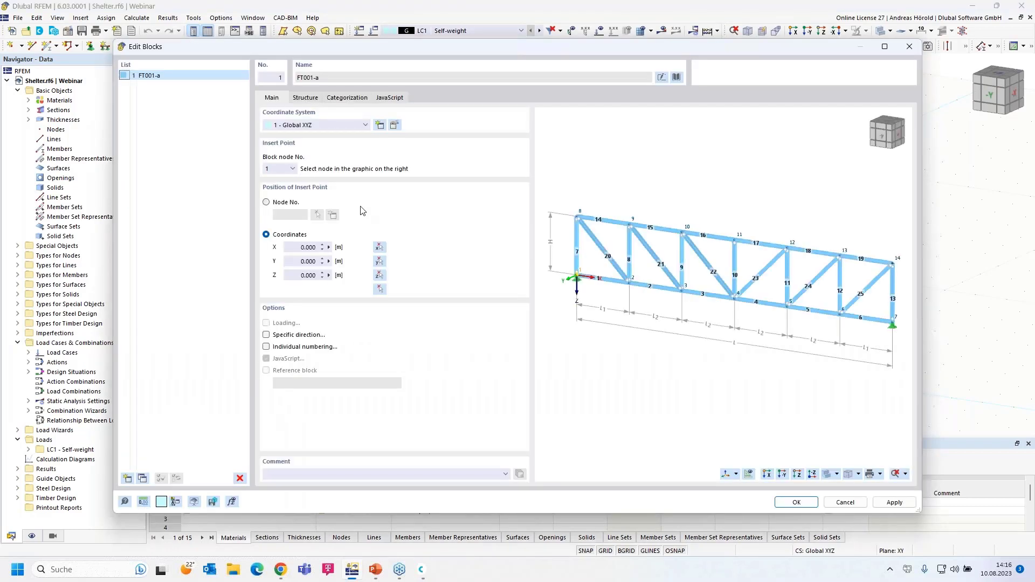
pyautogui.click(305, 97)
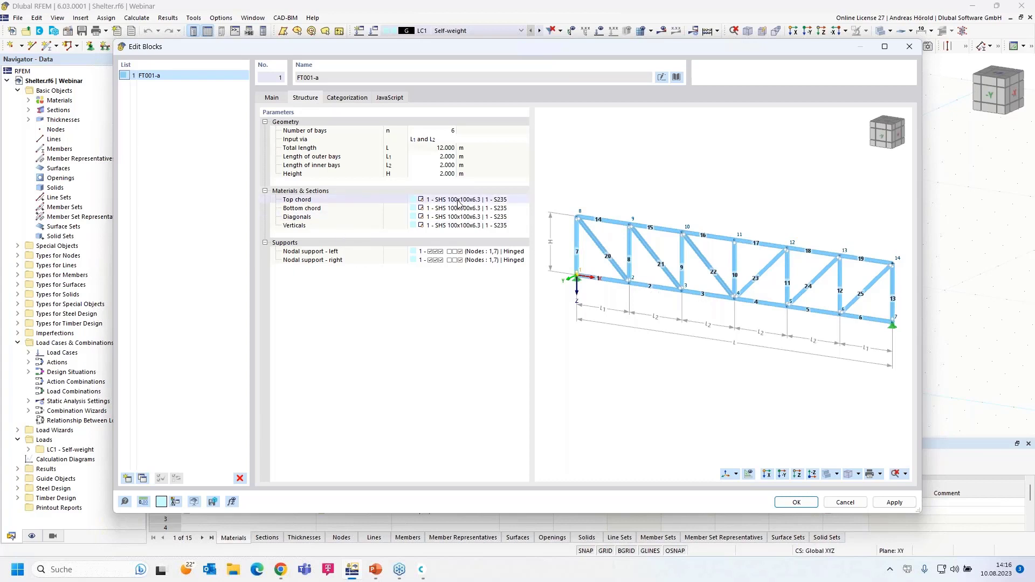
pyautogui.click(447, 131)
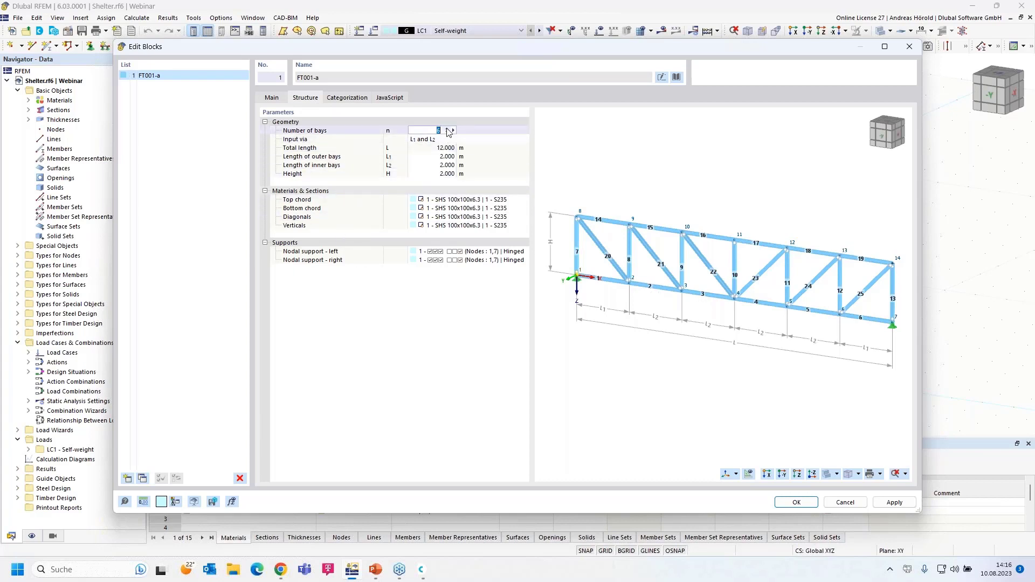
pyautogui.click(434, 139)
pyautogui.click(433, 139)
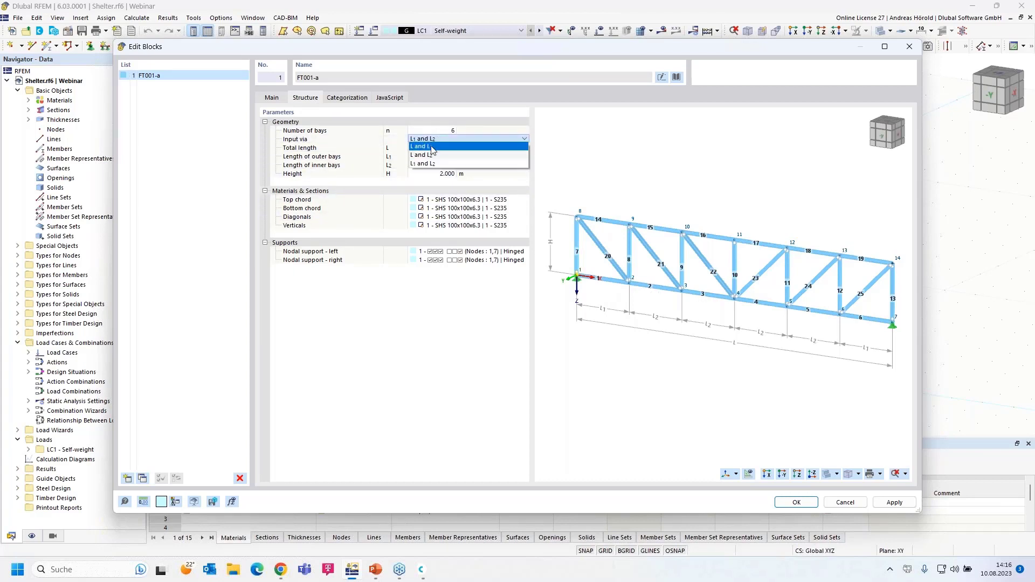
pyautogui.click(430, 147)
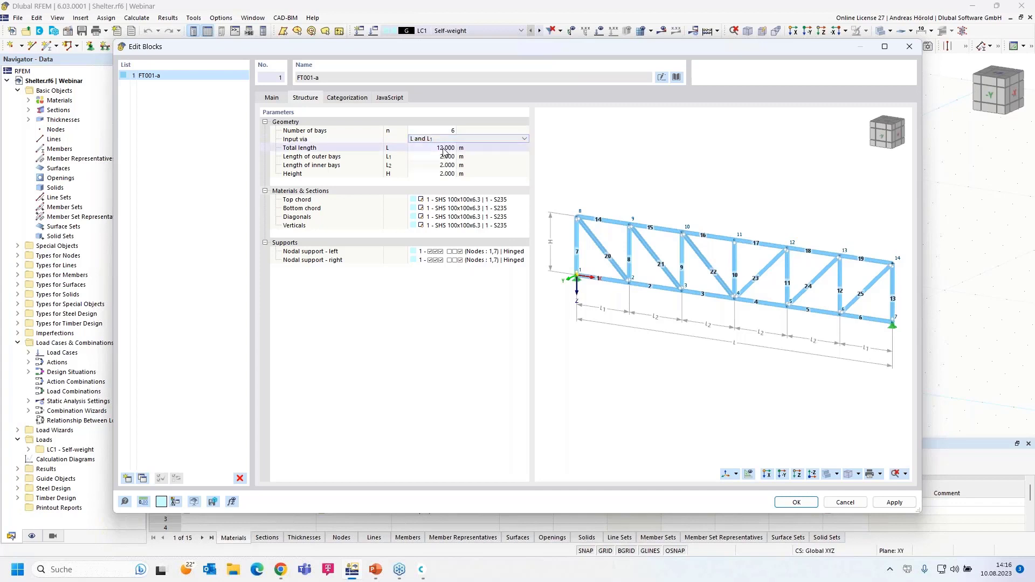
# Step: Set the truss total length to 20 m and its height to 3 m
pyautogui.click(444, 150)
pyautogui.write('20')
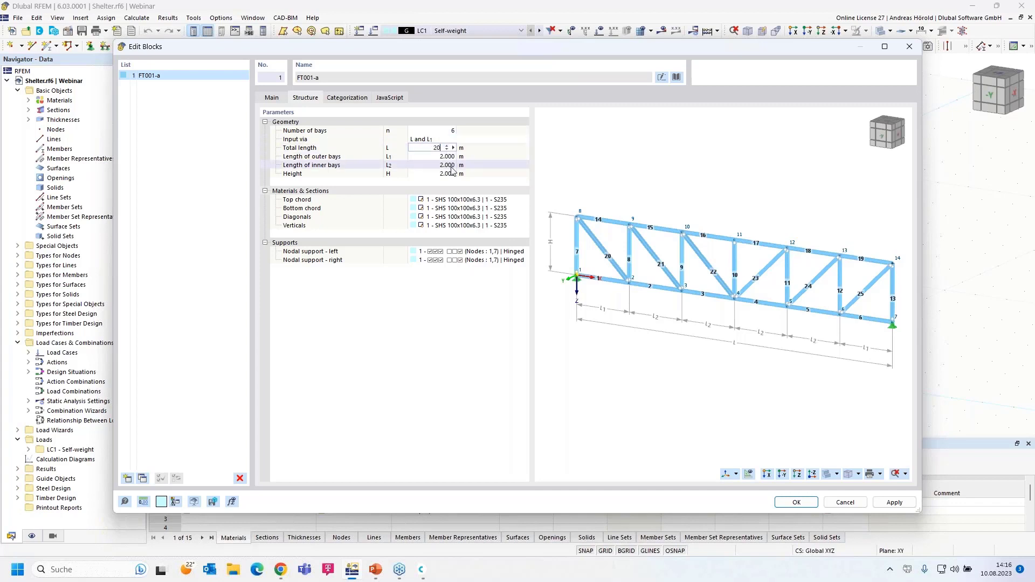
pyautogui.click(462, 165)
pyautogui.click(447, 174)
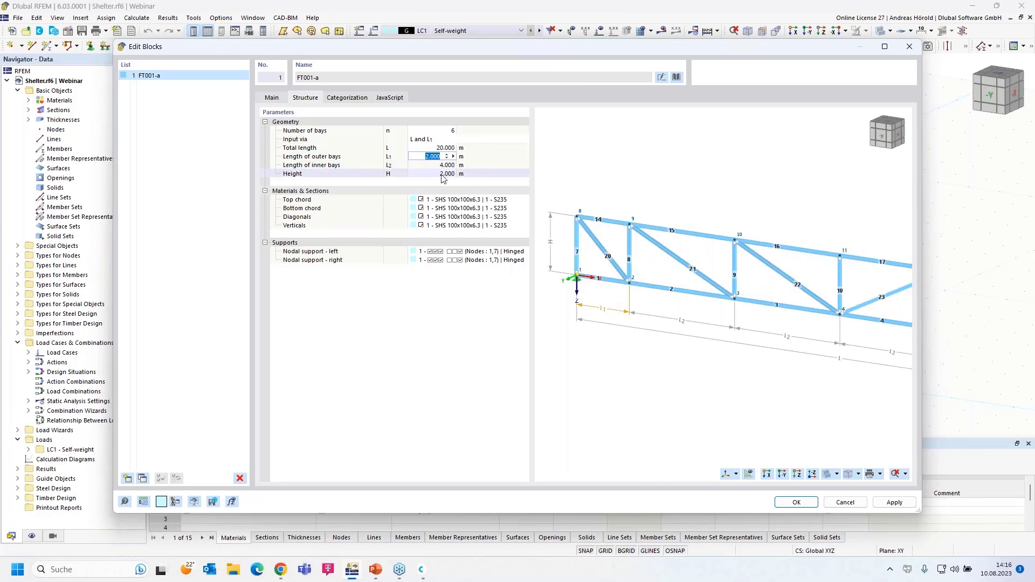
pyautogui.write('3')
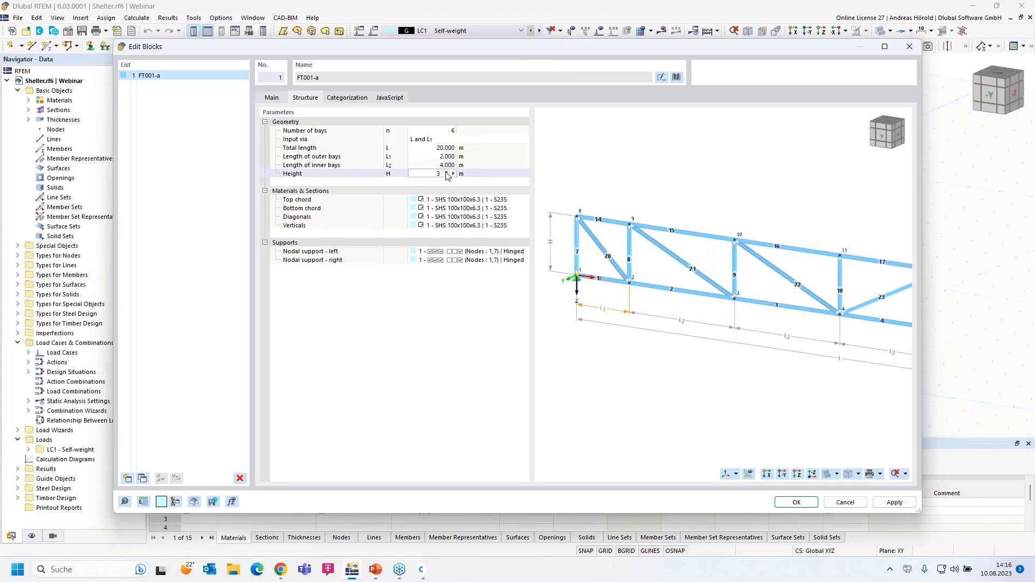
pyautogui.click(447, 200)
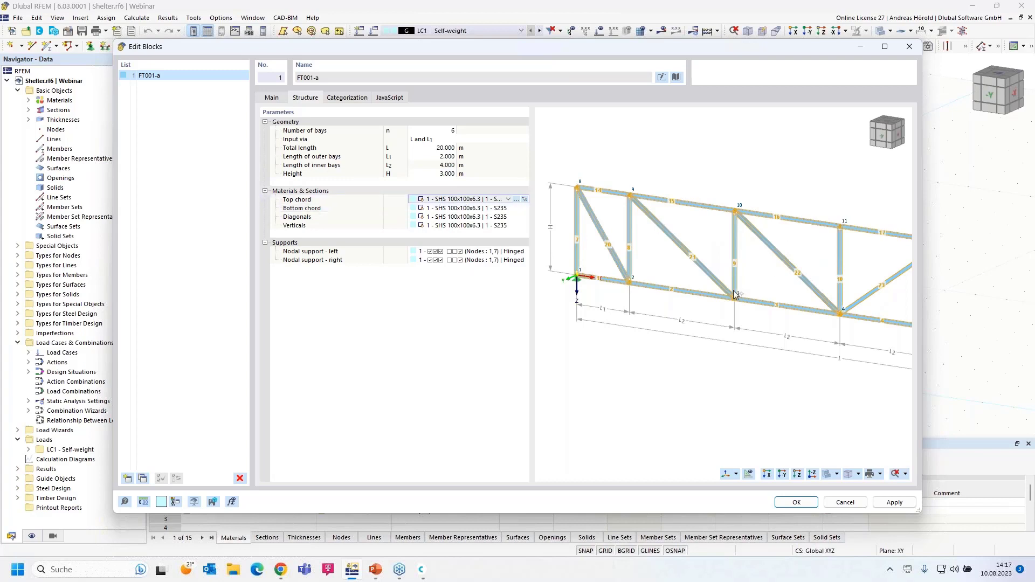
pyautogui.scroll(-4, 735, 289)
pyautogui.moveTo(789, 303); pyautogui.dragTo(731, 262, button='middle')
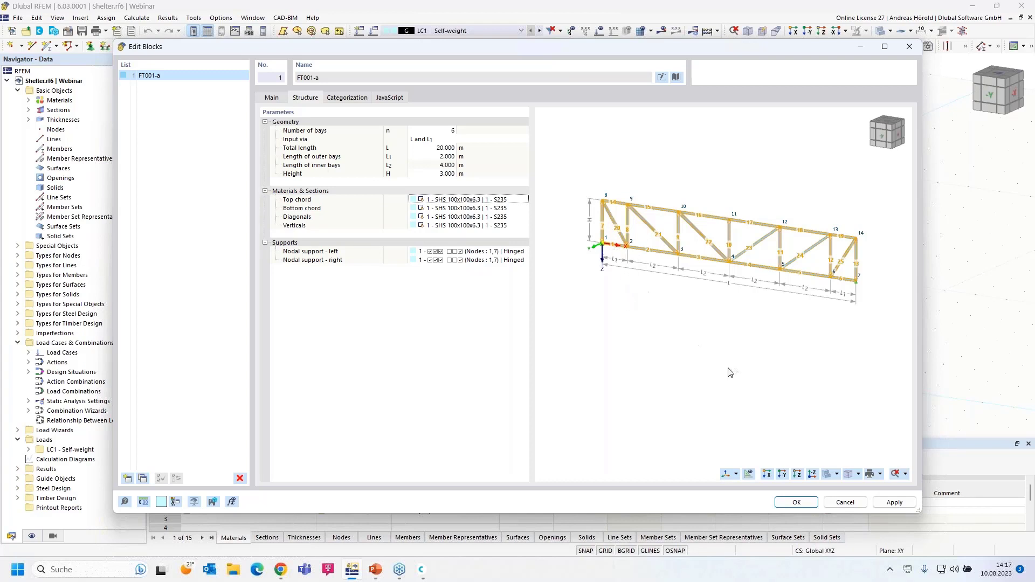
# Step: Cancel the truss block, make XZ the work plane and view the model from -Y
pyautogui.click(846, 507)
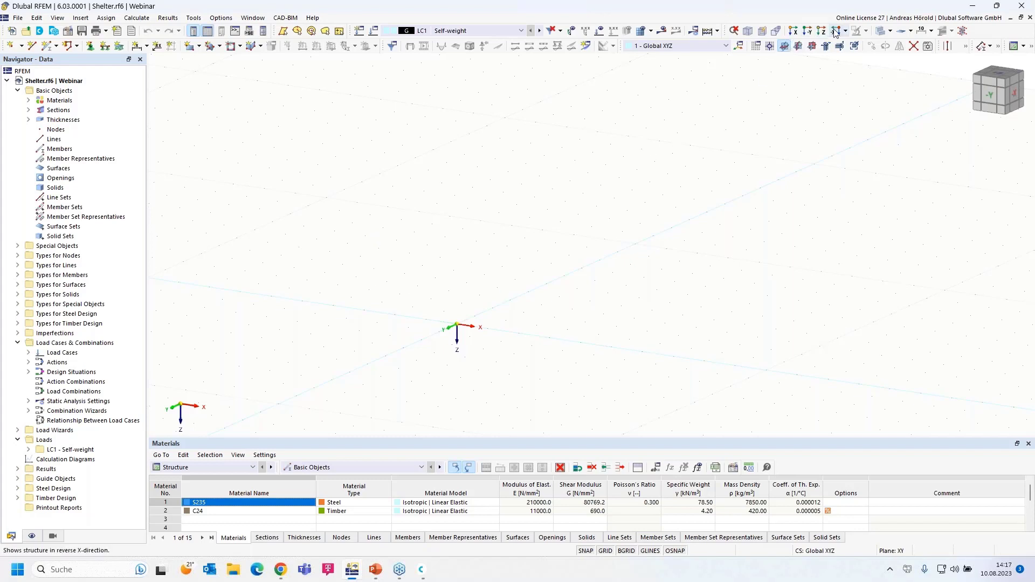
pyautogui.click(812, 47)
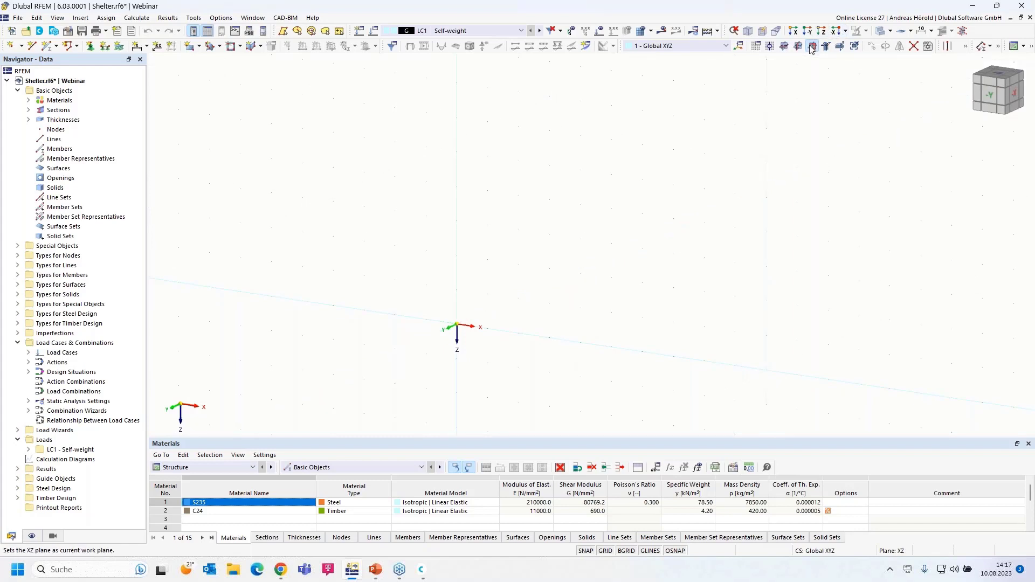
pyautogui.click(810, 33)
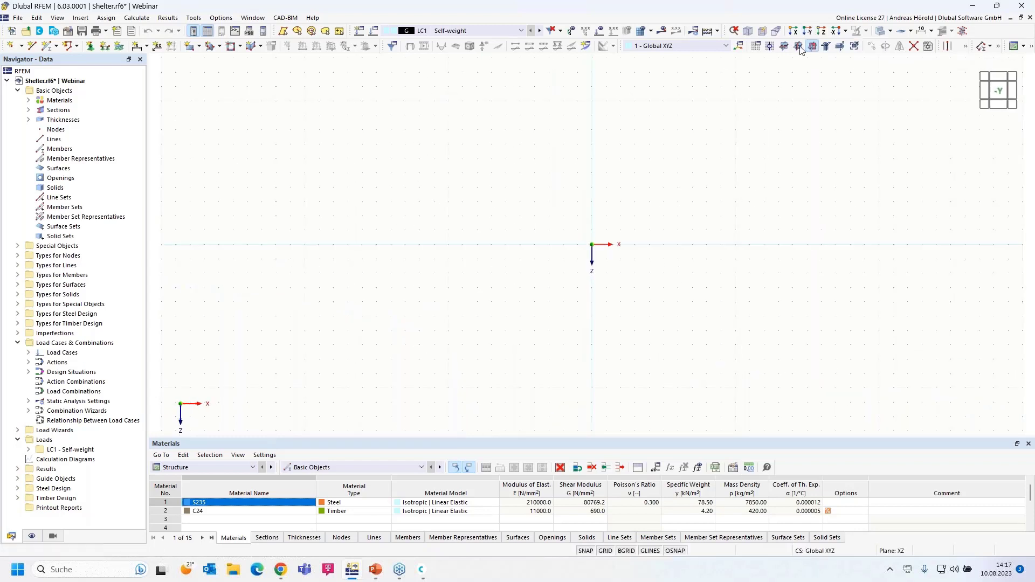
pyautogui.scroll(5, 636, 209)
pyautogui.moveTo(636, 211); pyautogui.dragTo(568, 279, button='middle')
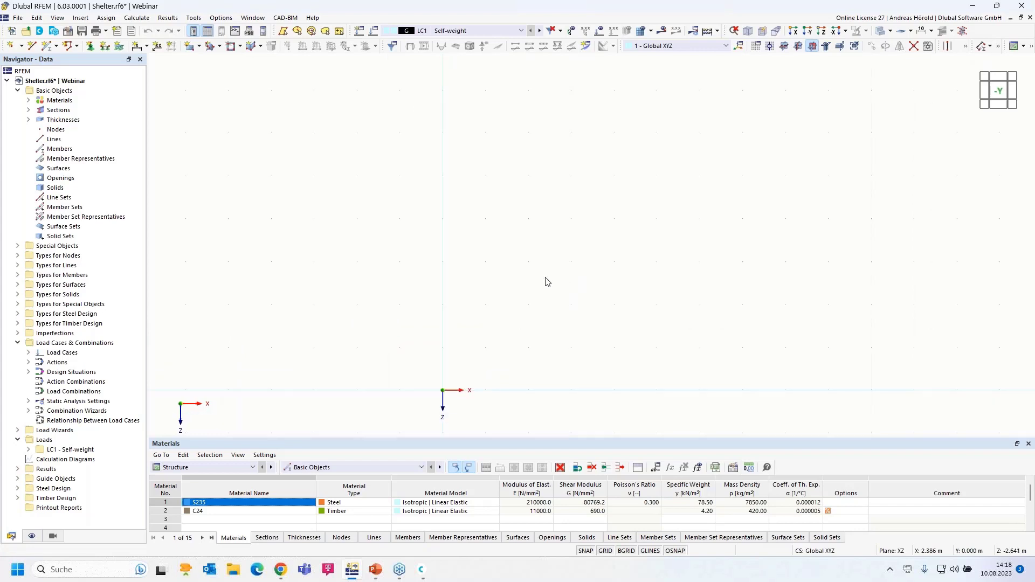
# Step: Start a new single member and open the section library from its SHS 100x100x6.3 section
pyautogui.click(46, 47)
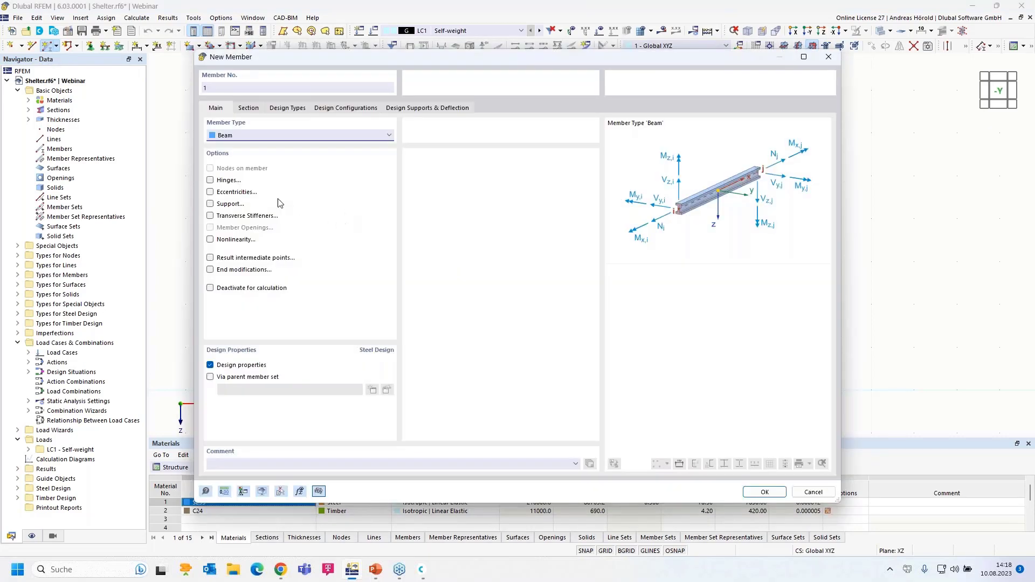
pyautogui.click(247, 108)
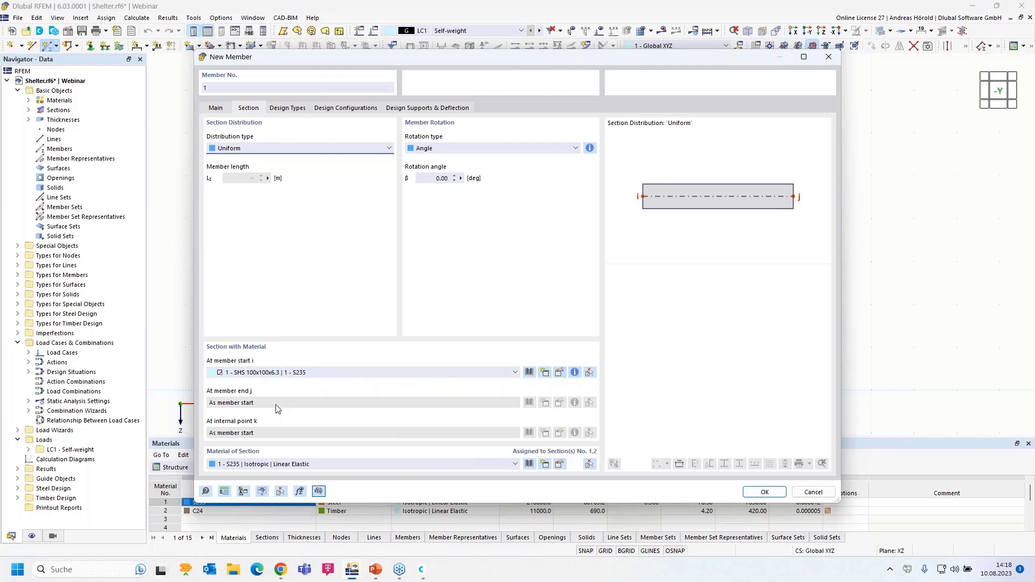
pyautogui.click(559, 373)
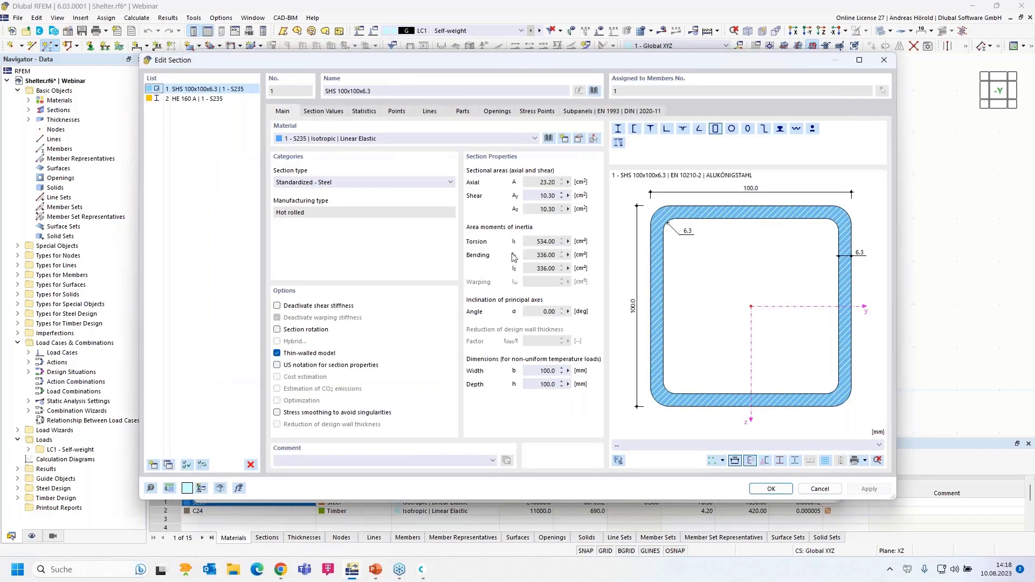
pyautogui.click(595, 91)
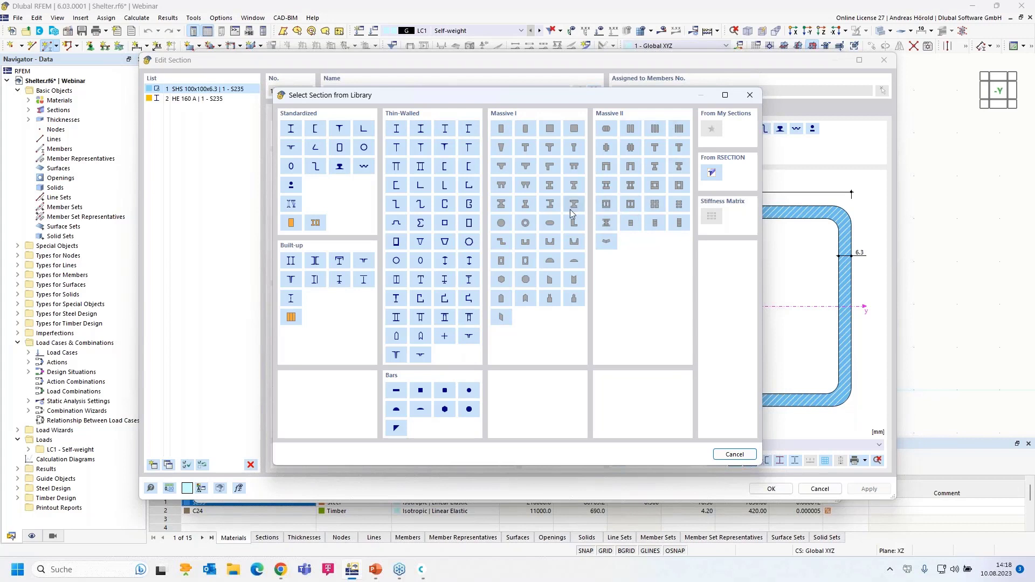
# Step: Pick SHS 100x100x6.3 from the EN 10210-2 hollow sections and open S235 material editing
pyautogui.click(340, 149)
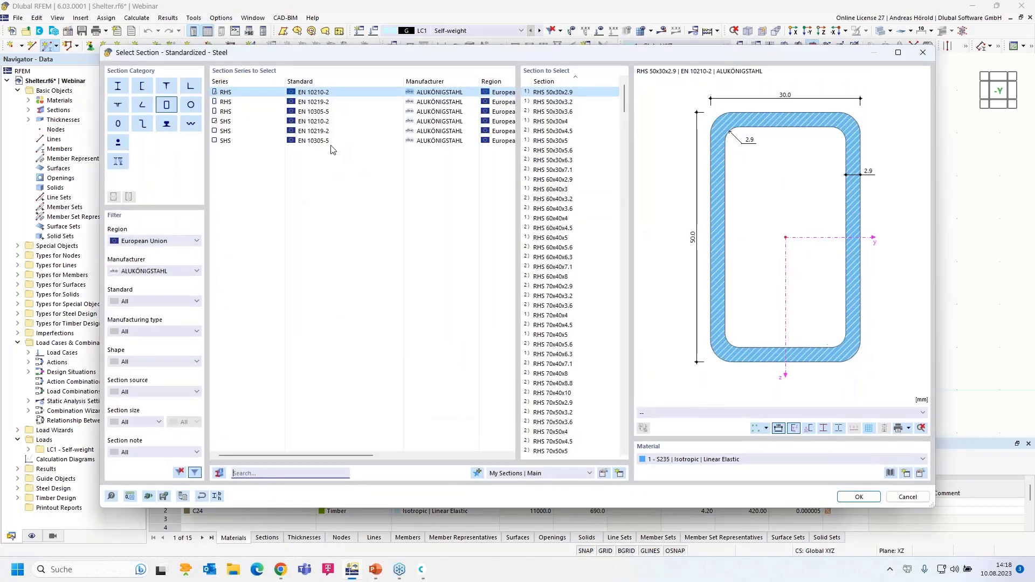
pyautogui.click(229, 123)
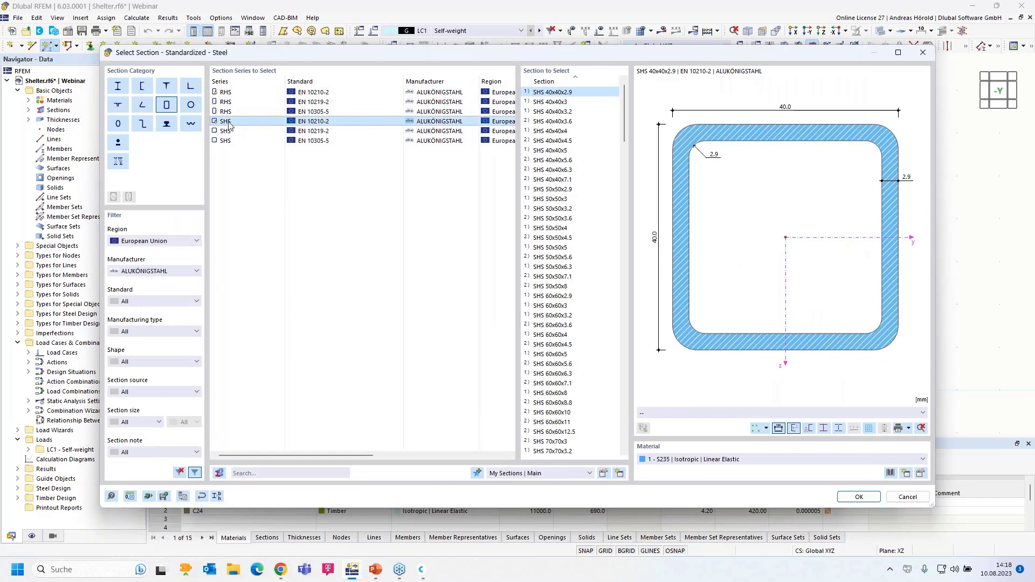
pyautogui.scroll(-14, 558, 301)
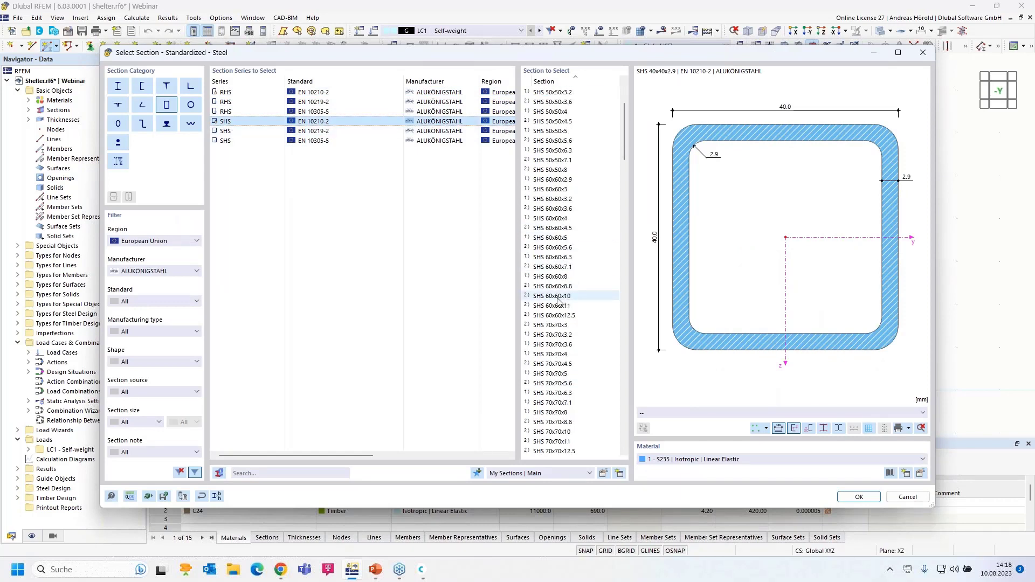
pyautogui.scroll(-5, 560, 310)
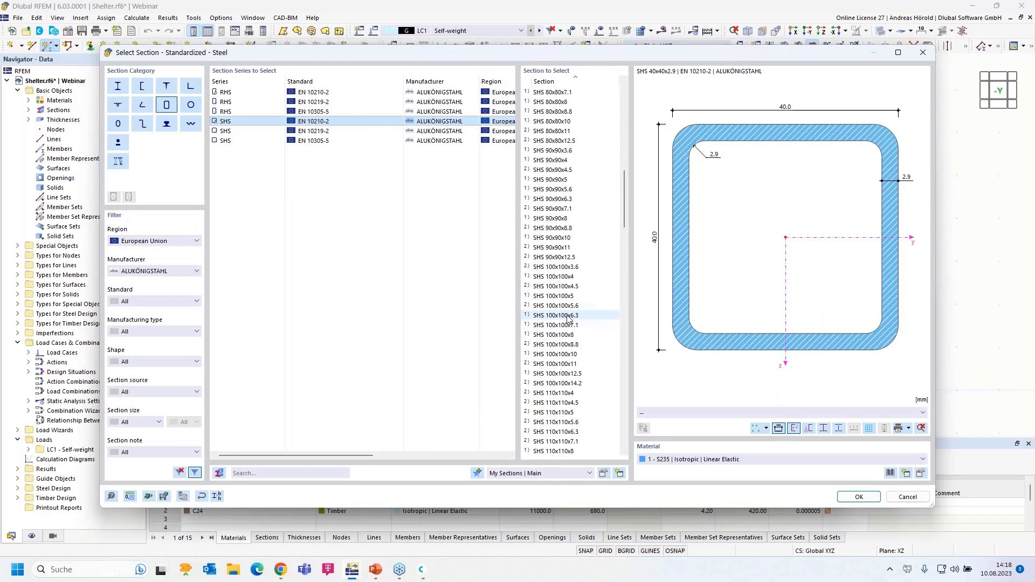
pyautogui.click(565, 316)
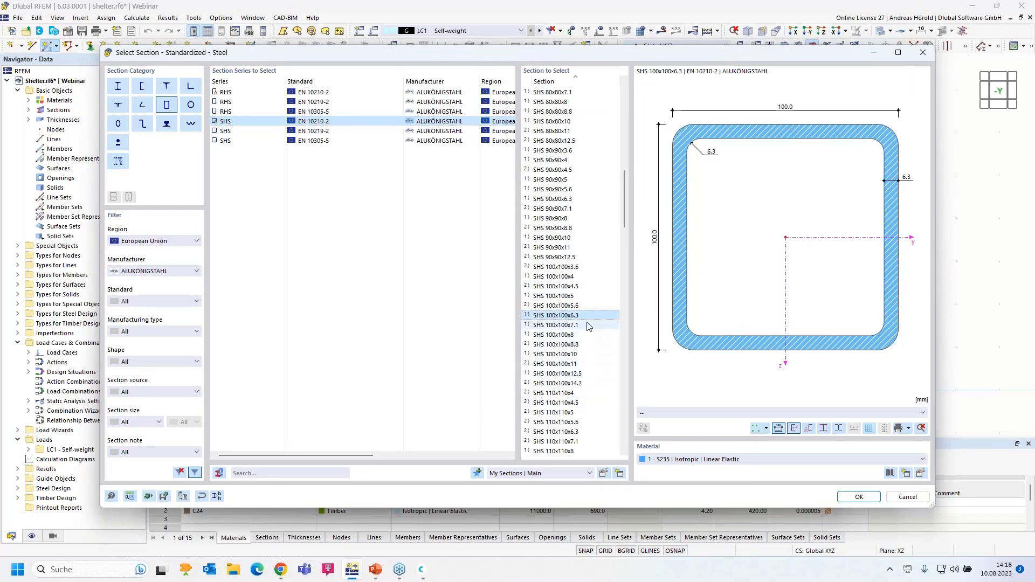
pyautogui.click(921, 474)
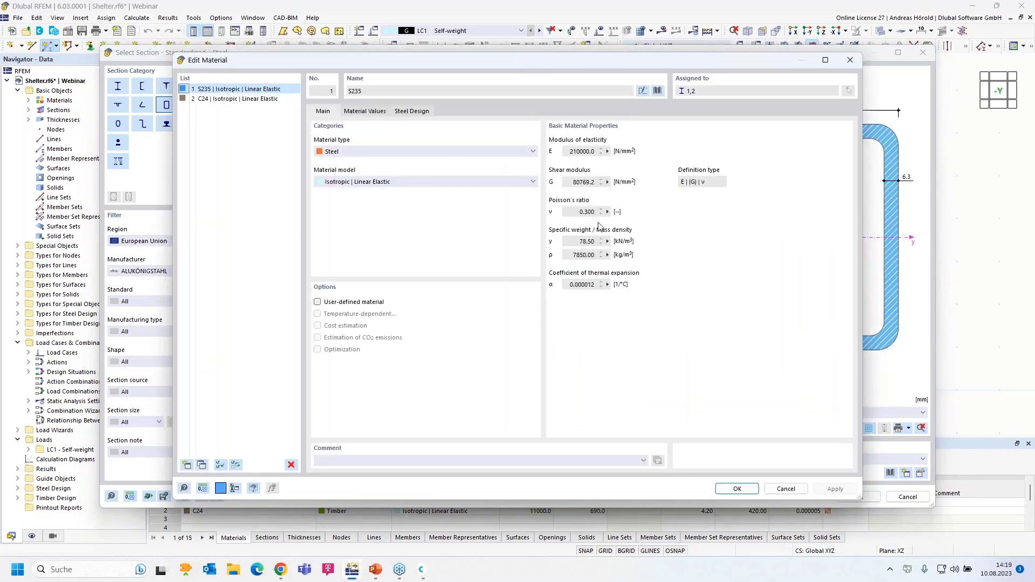
# Step: Keep S235 from the European Union steel library and confirm it with the SHS 100x100x6.3 section
pyautogui.click(657, 91)
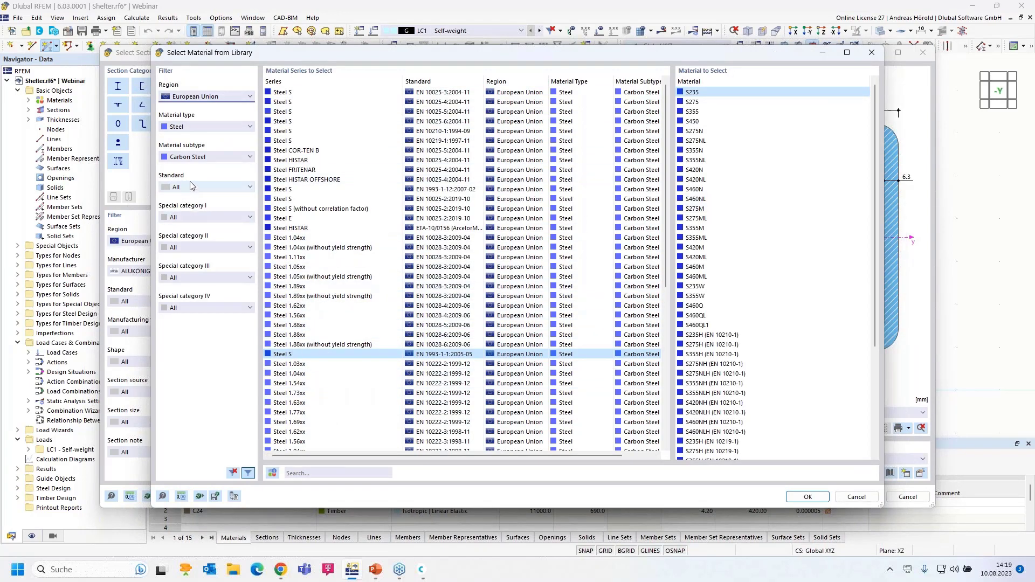
pyautogui.click(197, 97)
pyautogui.click(197, 97)
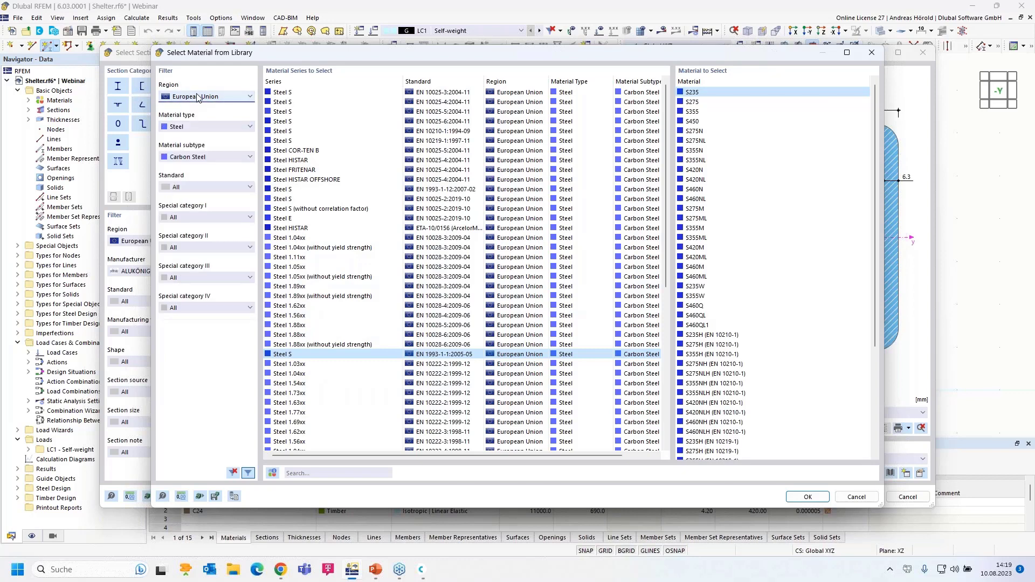
pyautogui.click(196, 128)
pyautogui.click(198, 157)
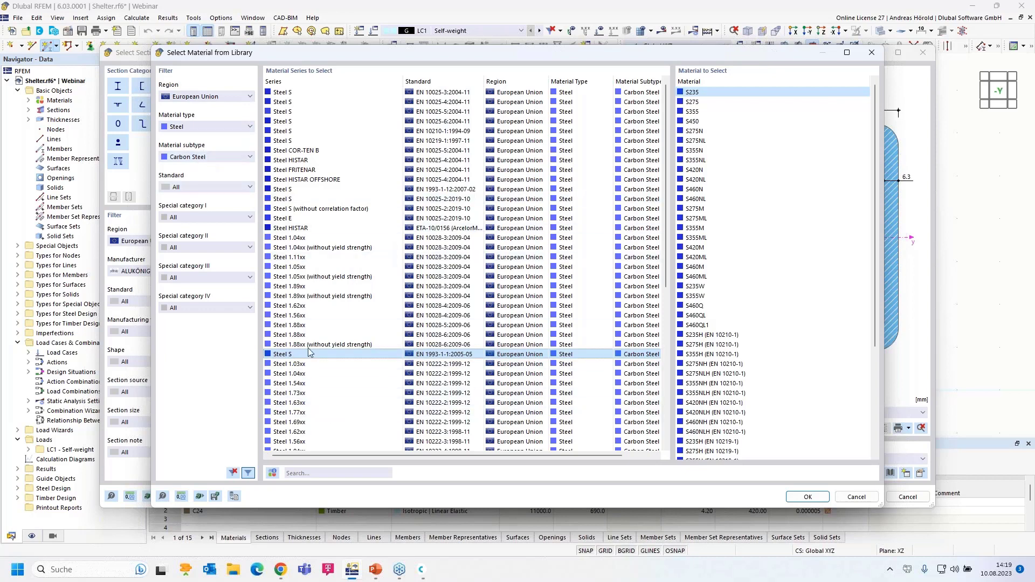
pyautogui.click(805, 497)
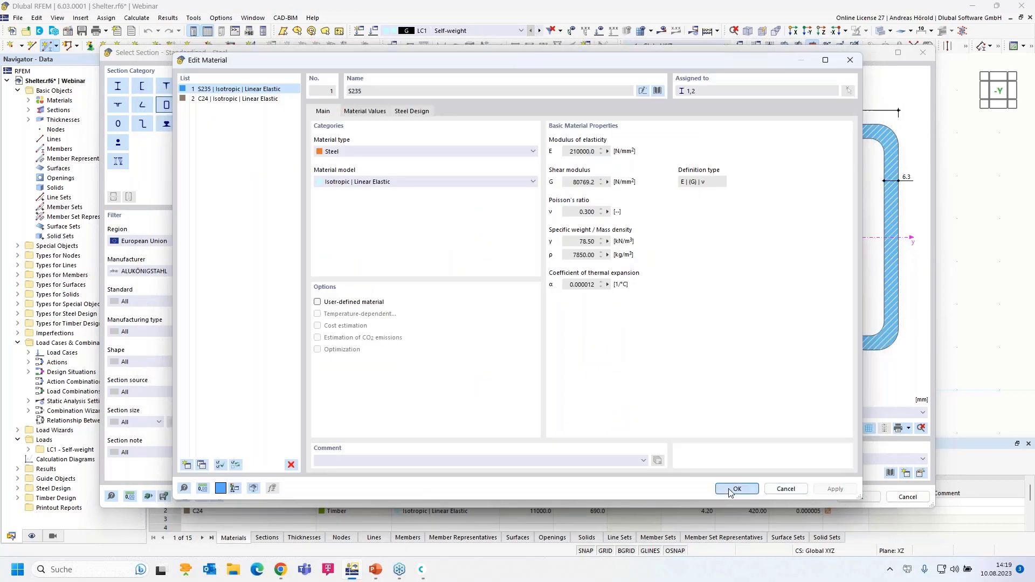
pyautogui.click(734, 490)
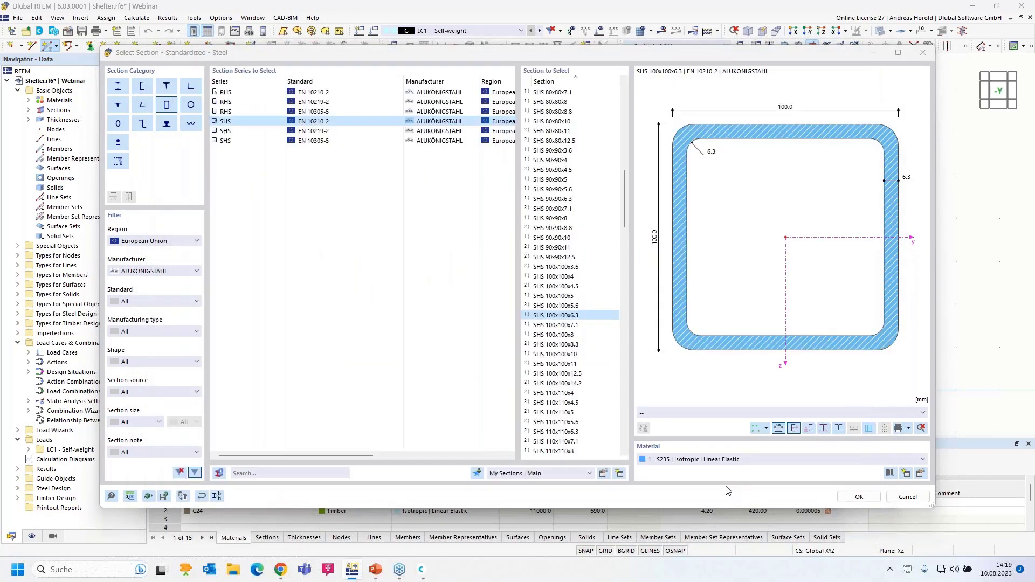
pyautogui.click(860, 497)
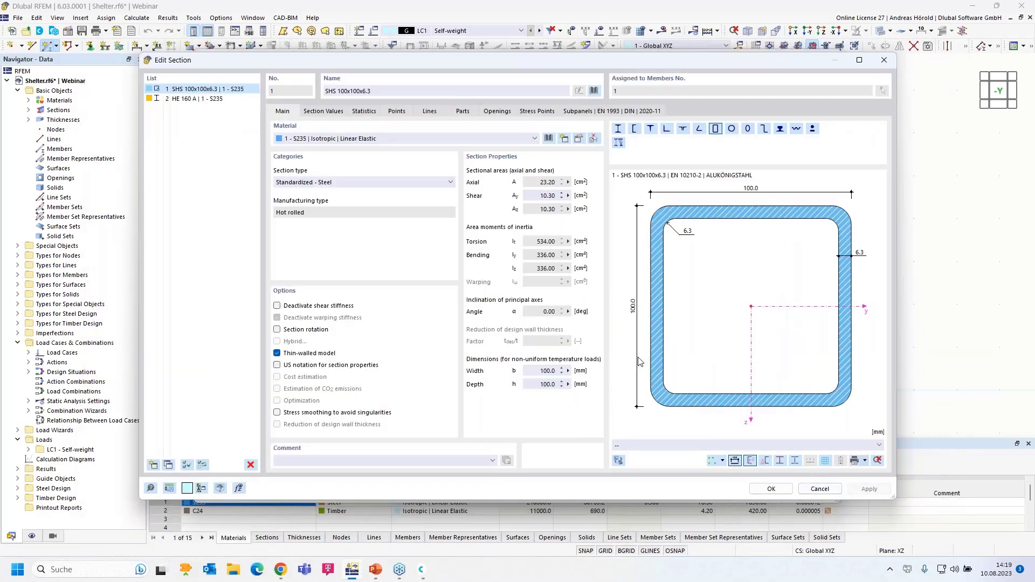
pyautogui.click(761, 488)
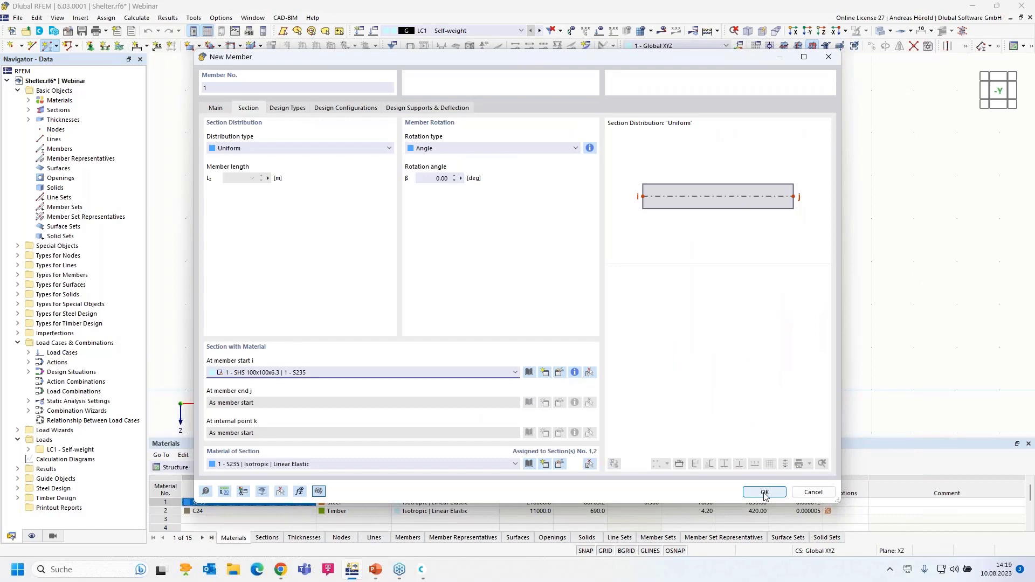
# Step: Draw member 1 from the origin up to Z = -3.000 as a 3 m column
pyautogui.click(764, 492)
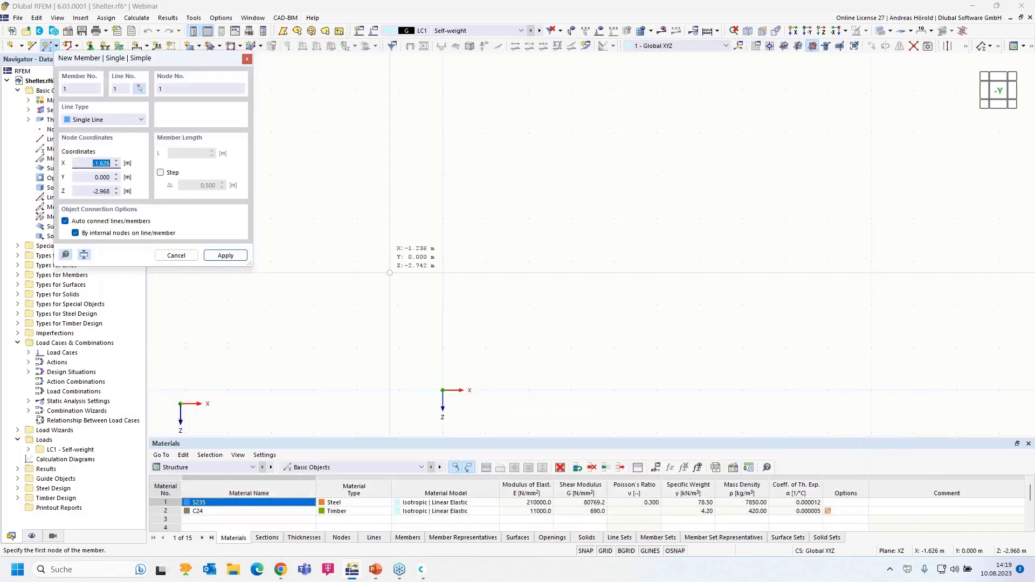
pyautogui.click(442, 390)
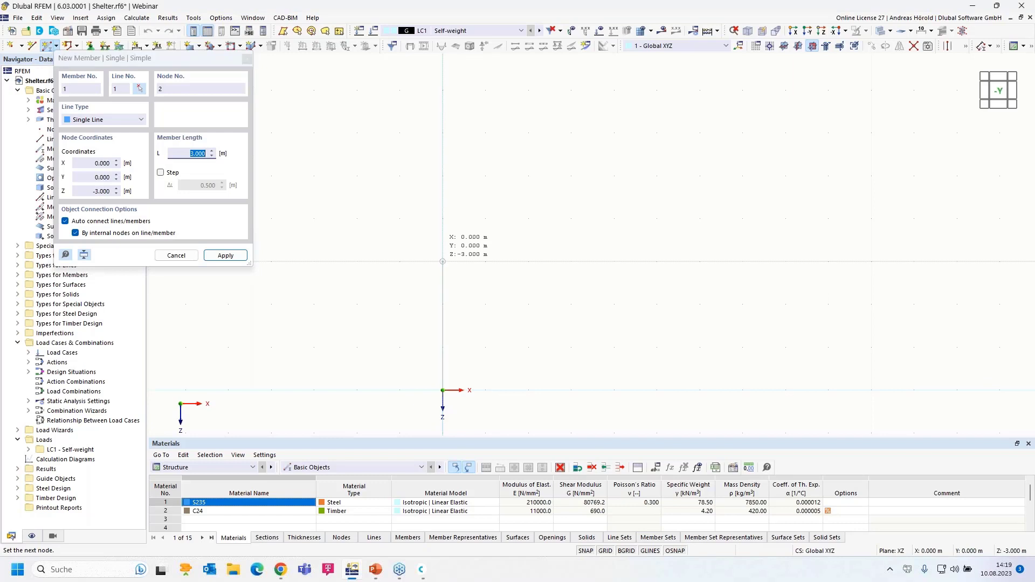
pyautogui.click(444, 263)
pyautogui.press('Escape')
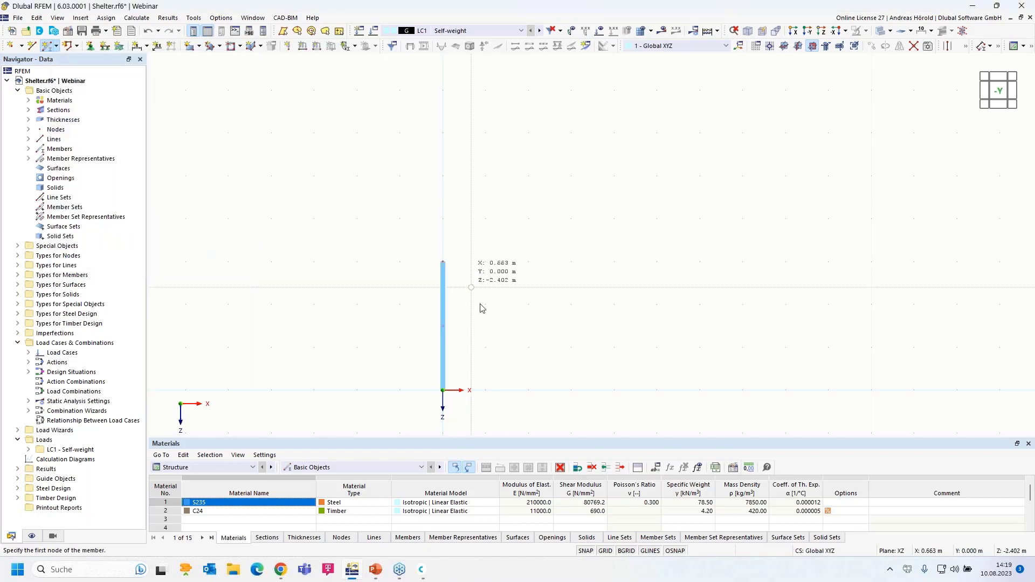
pyautogui.scroll(2, 485, 356)
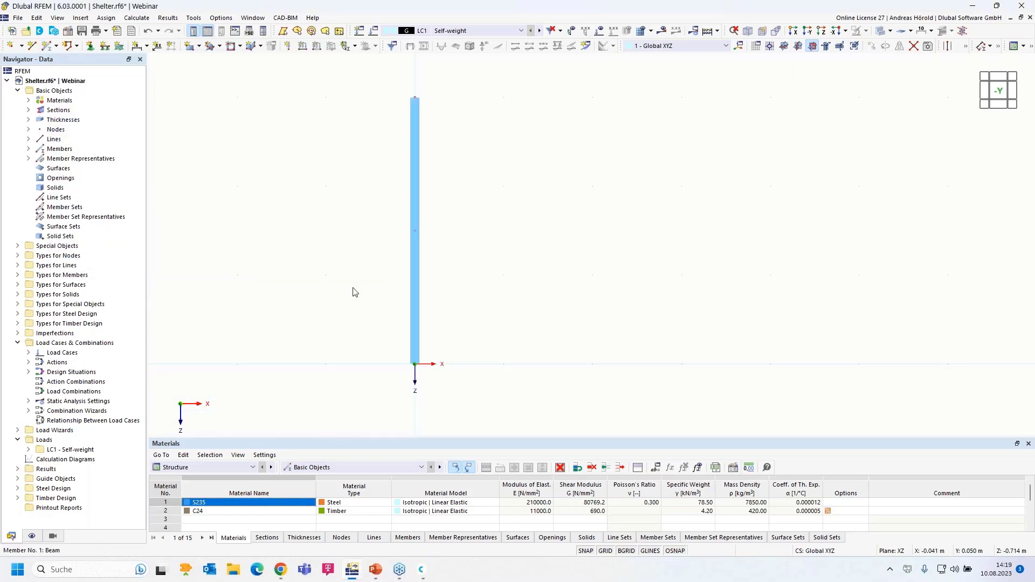
# Step: Start assigning nodal supports and choose support type 2 - Fixed
pyautogui.click(90, 45)
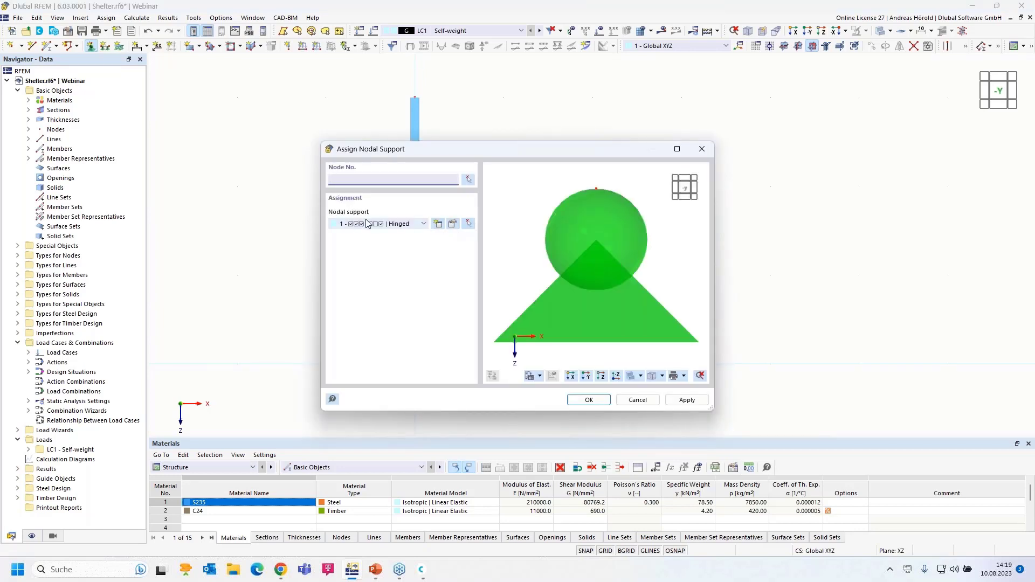
pyautogui.click(424, 225)
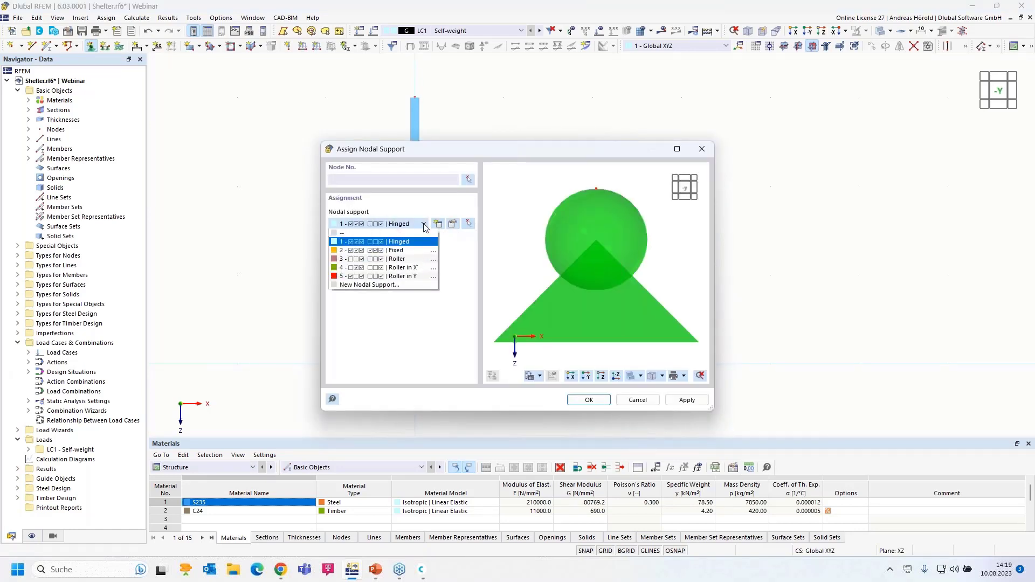
pyautogui.click(408, 252)
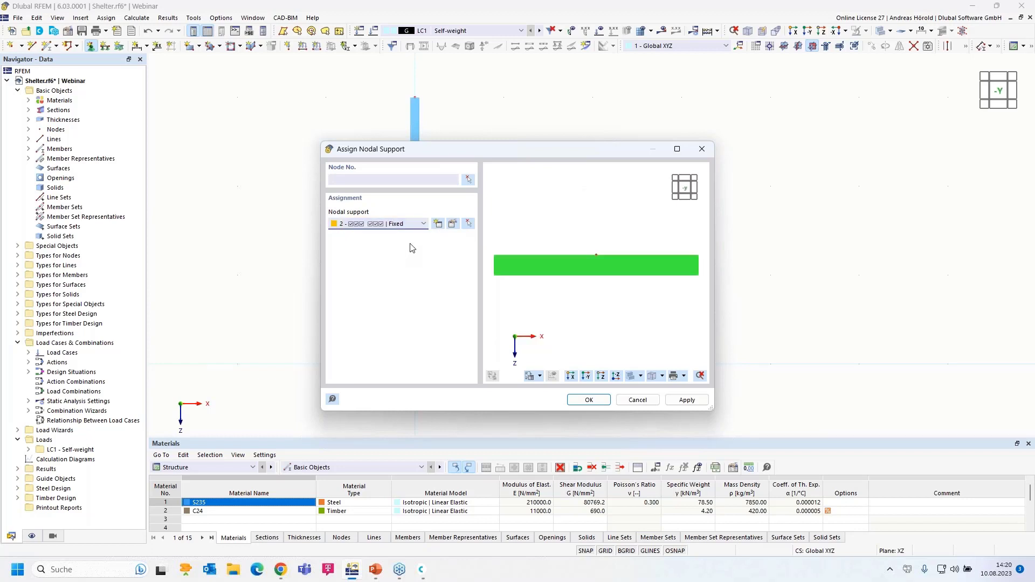
# Step: Check the Fixed support's ux and φX nonlinearities stay None and confirm
pyautogui.click(453, 225)
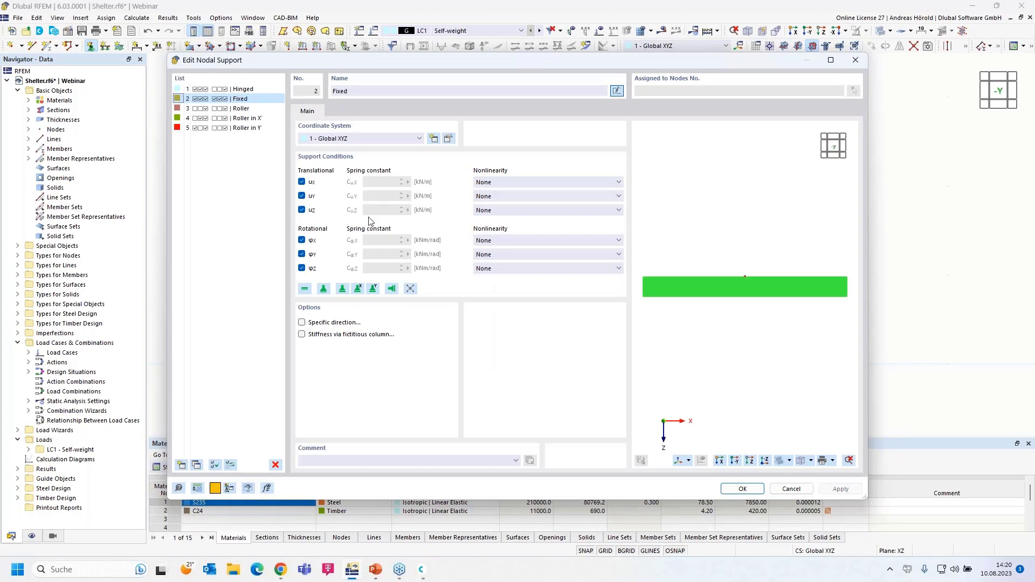
pyautogui.click(556, 183)
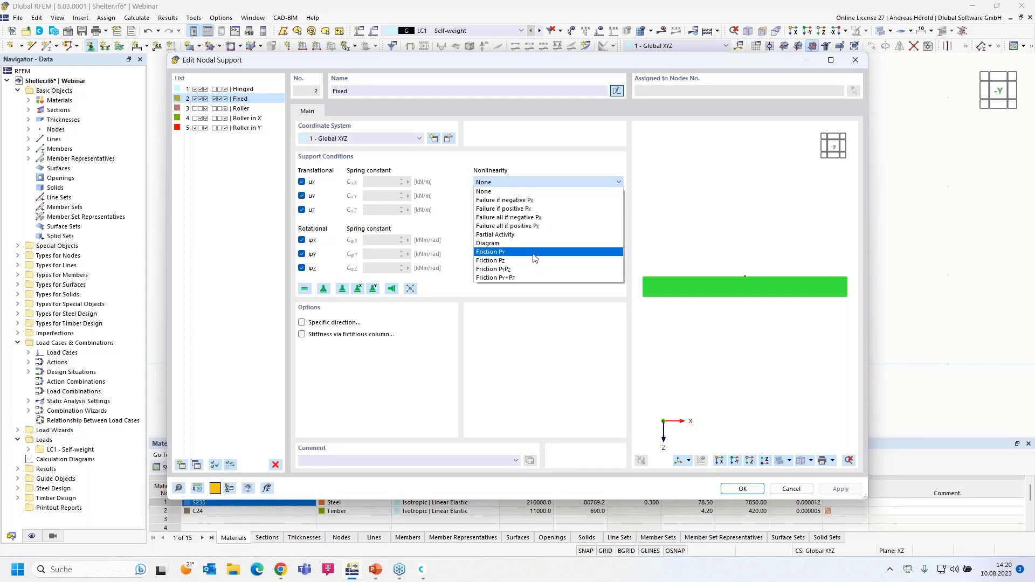
pyautogui.click(549, 344)
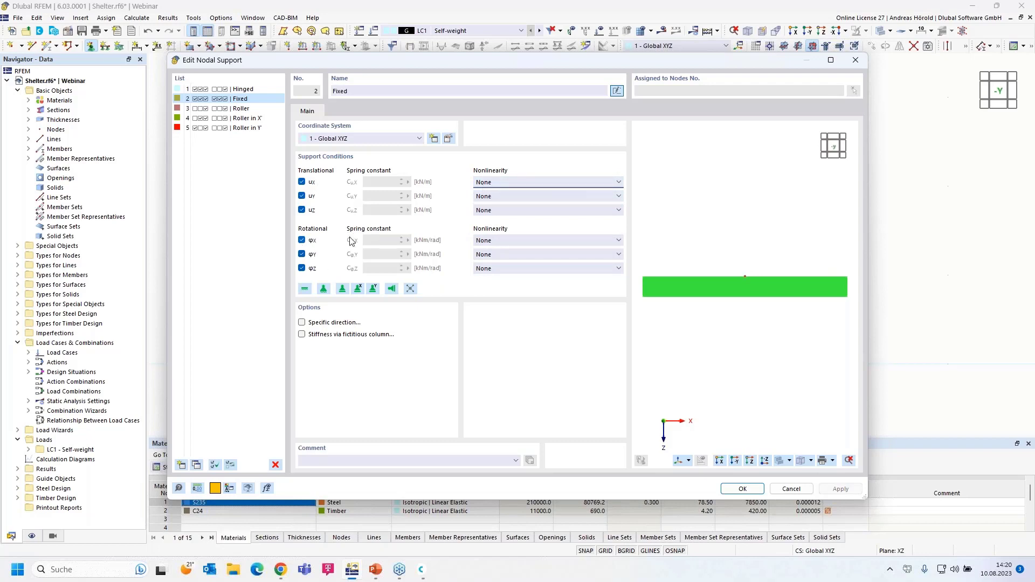
pyautogui.click(555, 241)
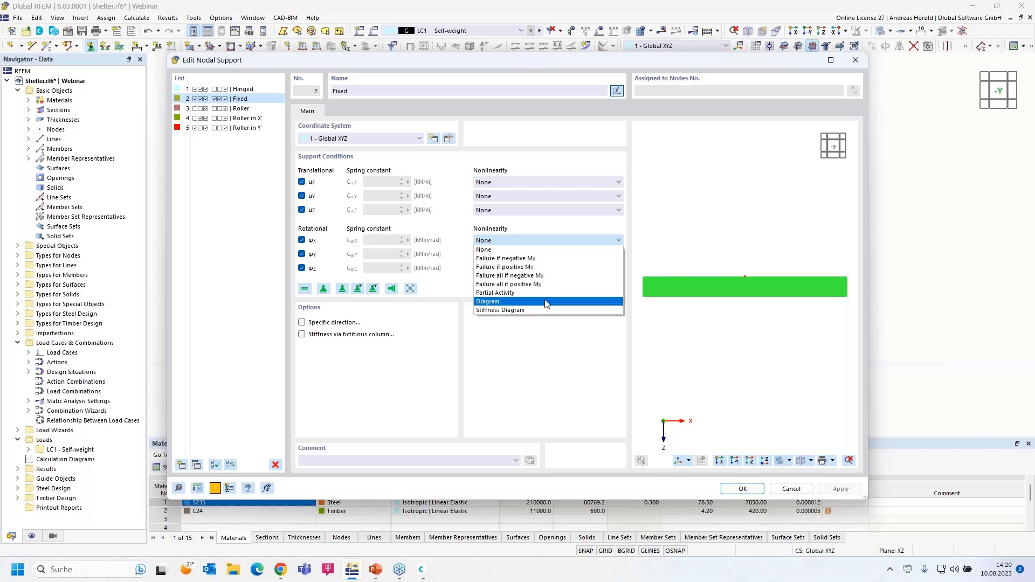
pyautogui.click(533, 383)
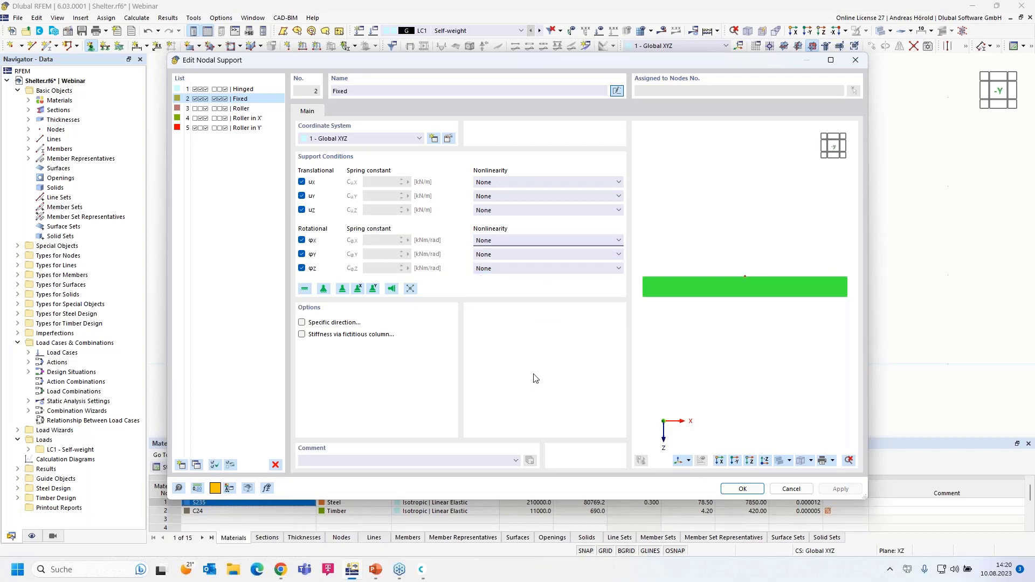
pyautogui.click(742, 489)
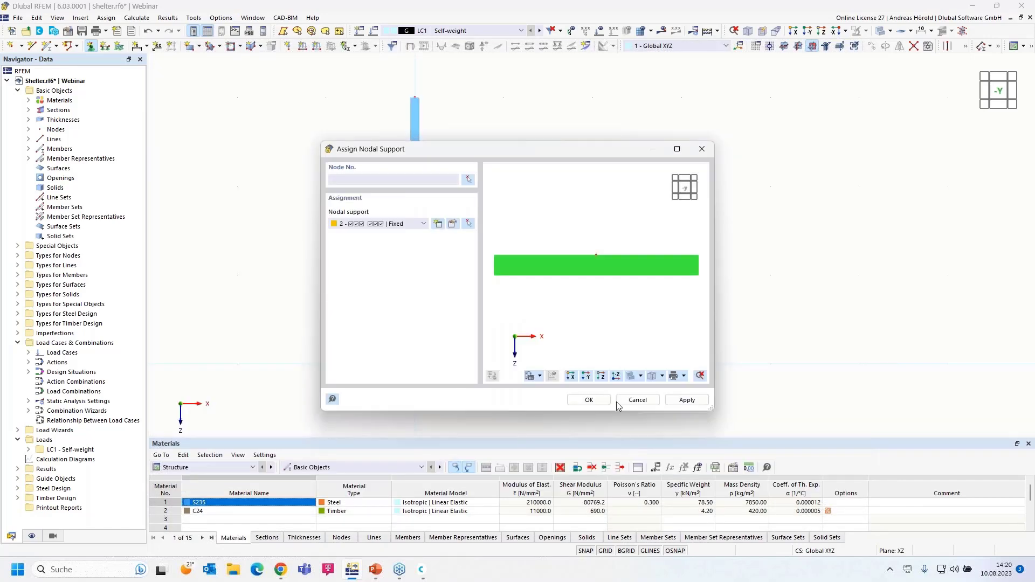
# Step: Assign the fixed support to the column's base node 1
pyautogui.click(575, 401)
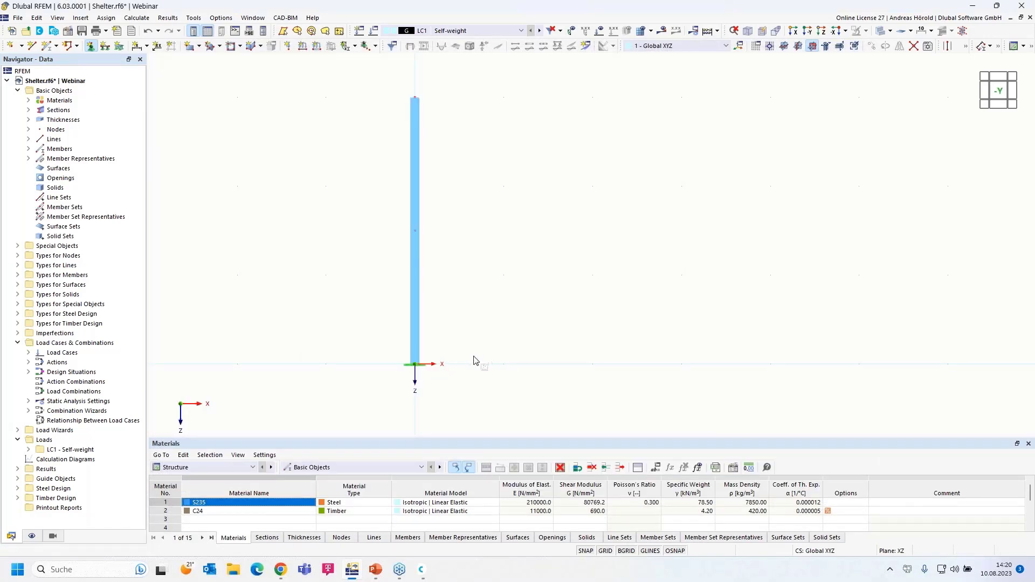
pyautogui.scroll(1, 486, 354)
pyautogui.press('Escape')
pyautogui.moveTo(484, 330); pyautogui.dragTo(502, 354, button='middle')
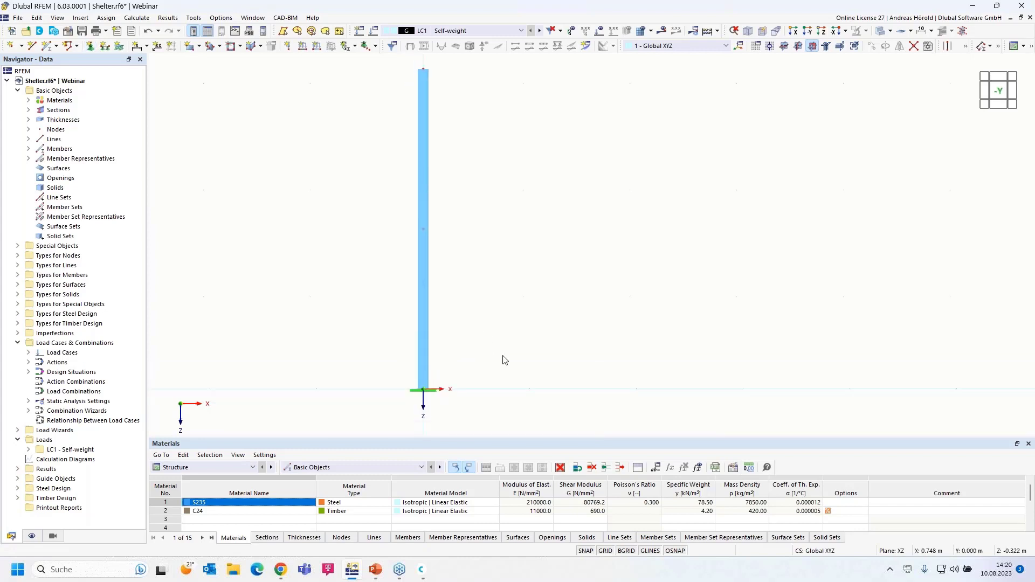
# Step: Shrink the displayed support symbol and window-select the column with its nodes
pyautogui.rightClick(431, 395)
pyautogui.moveTo(628, 240); pyautogui.dragTo(677, 250)
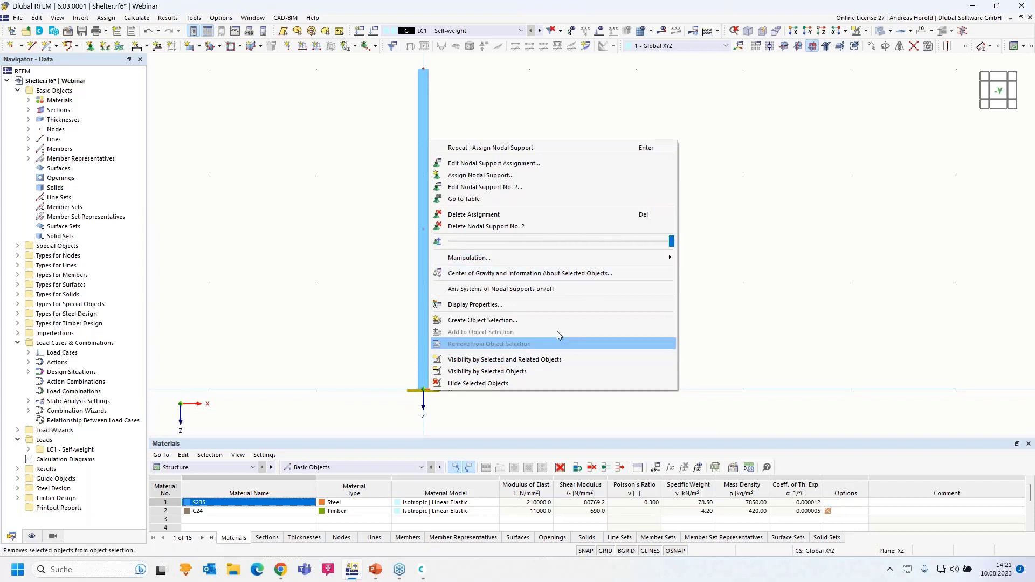
pyautogui.moveTo(671, 241); pyautogui.dragTo(642, 252)
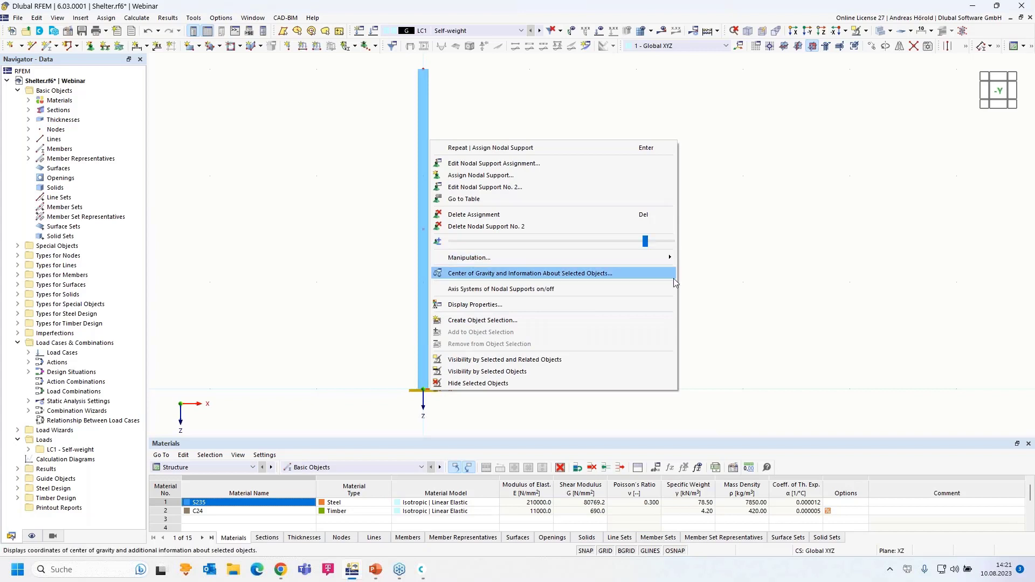
pyautogui.click(730, 282)
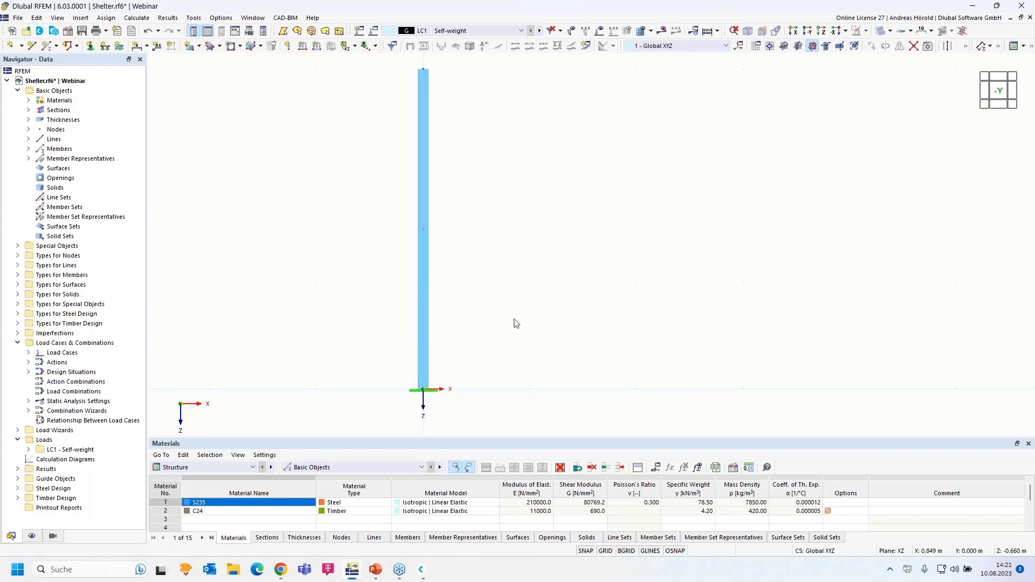
pyautogui.scroll(-2, 463, 377)
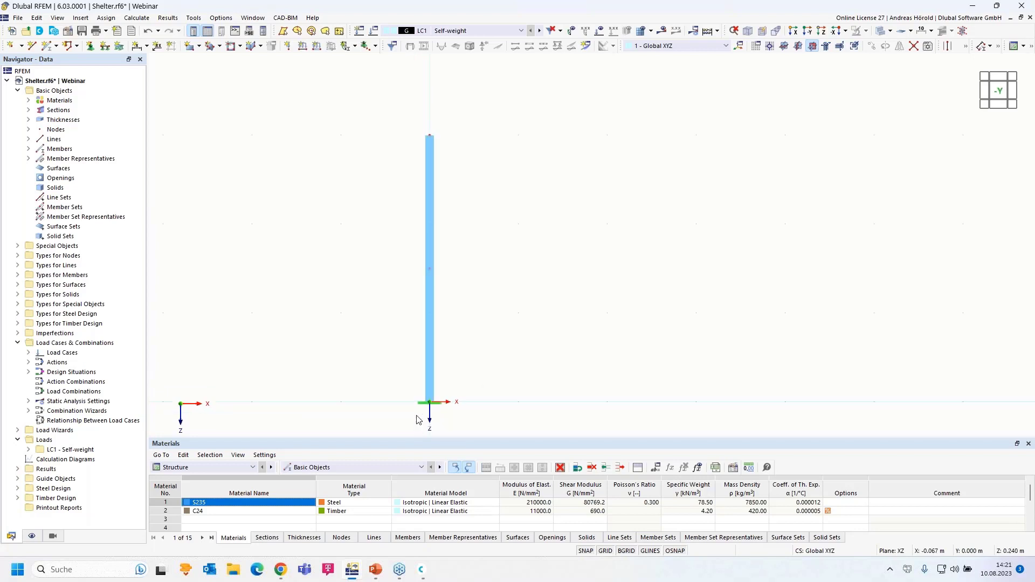
pyautogui.moveTo(376, 428); pyautogui.dragTo(538, 109)
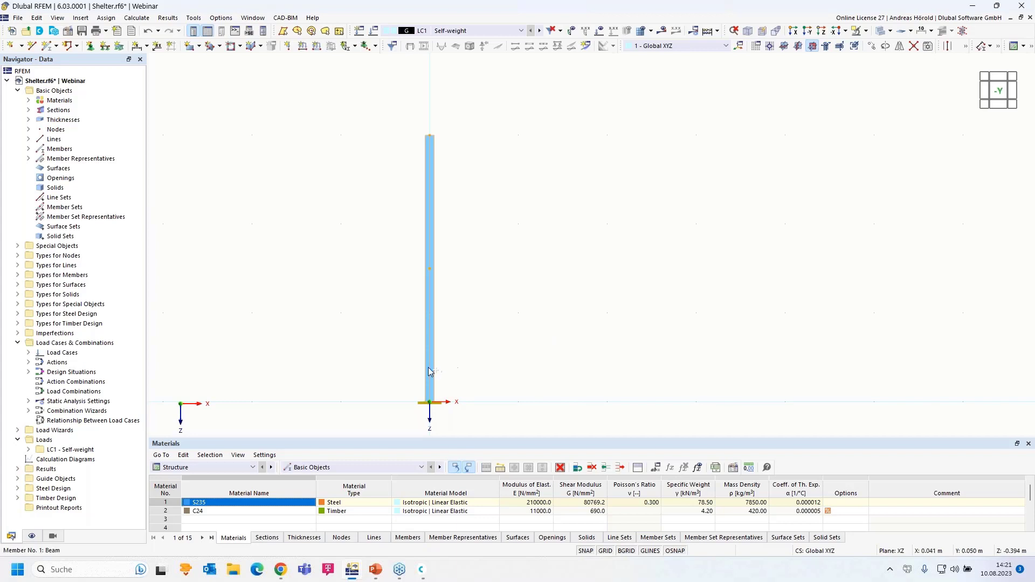
# Step: Copy the column, with its fixed base support, 5 m along X
pyautogui.keyDown('ctrl'); pyautogui.moveTo(429, 399); pyautogui.dragTo(874, 404); pyautogui.keyUp('ctrl')
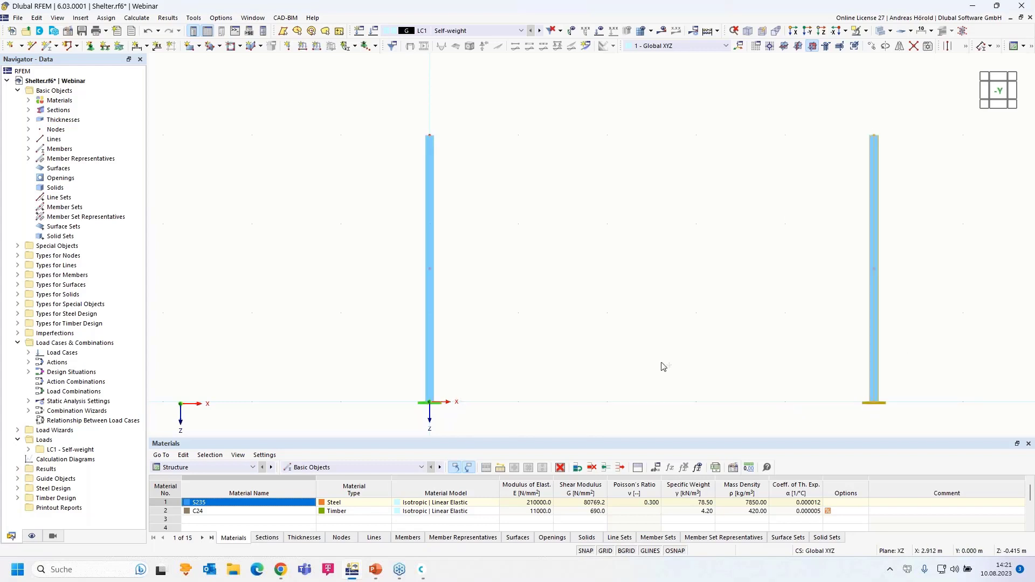
pyautogui.scroll(-2, 539, 339)
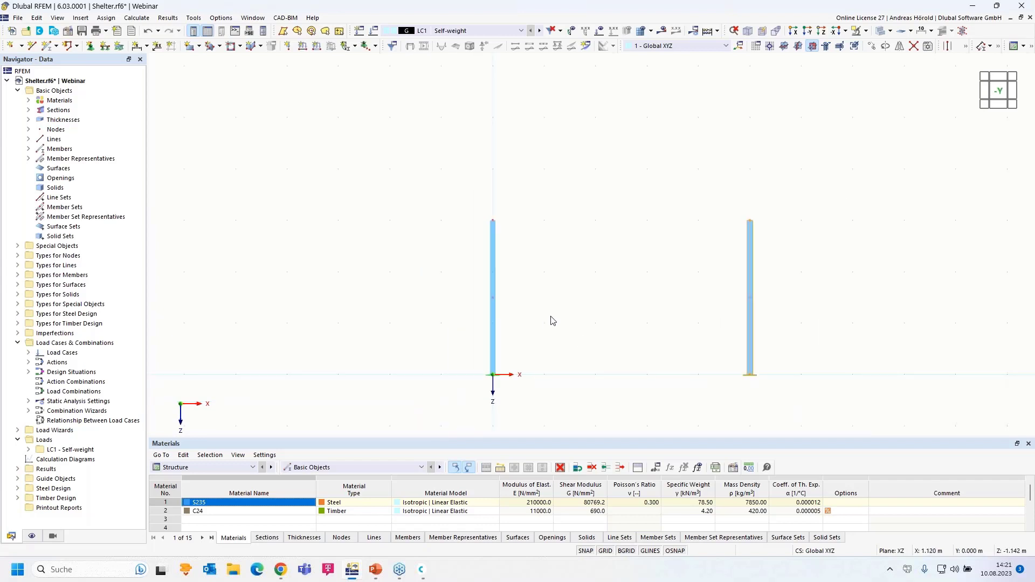
pyautogui.scroll(3, 601, 282)
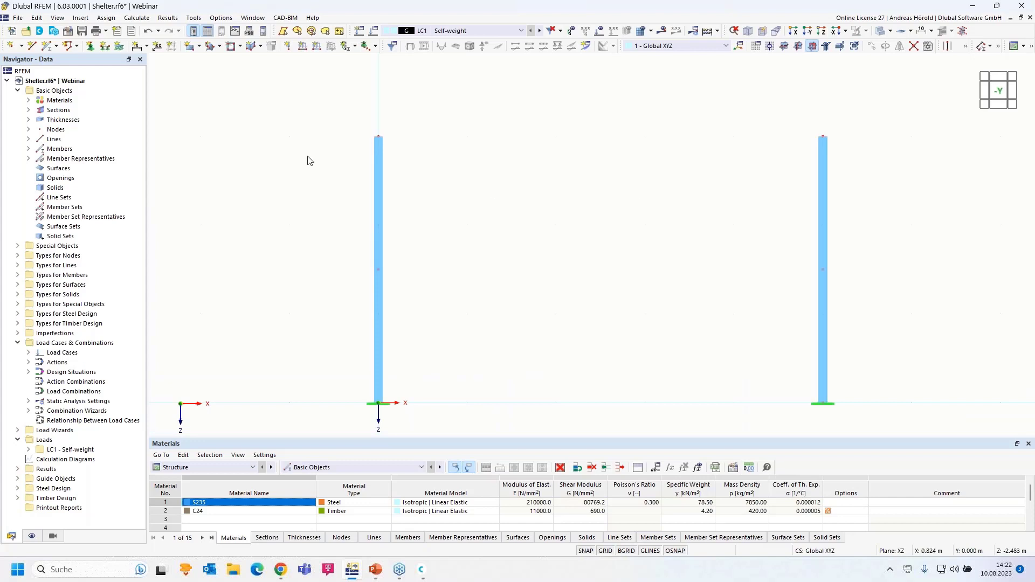
# Step: Give new member 3 section 2, HE 160 A (EN 10365:2017, S235), from the section library
pyautogui.click(48, 47)
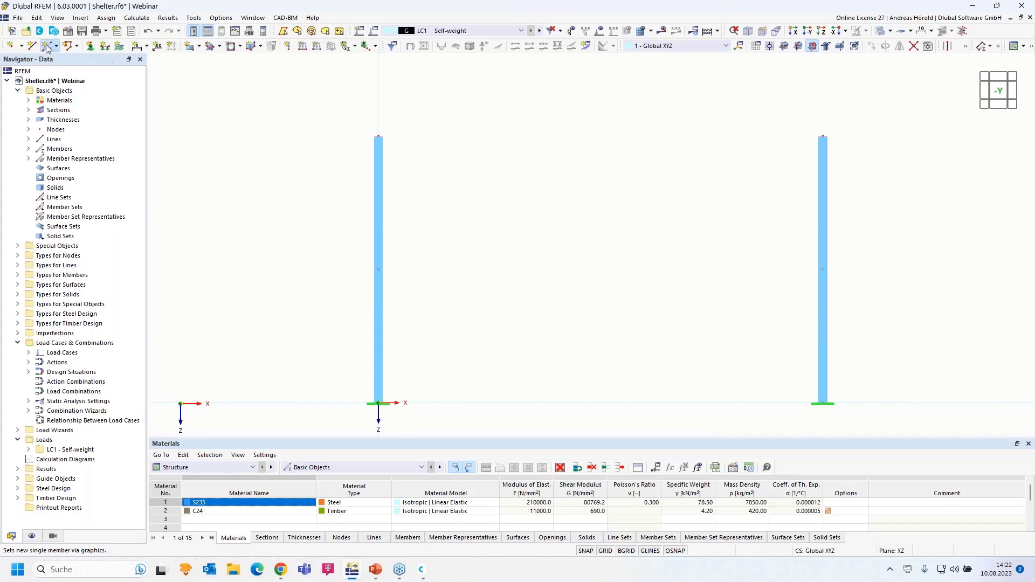
pyautogui.click(250, 108)
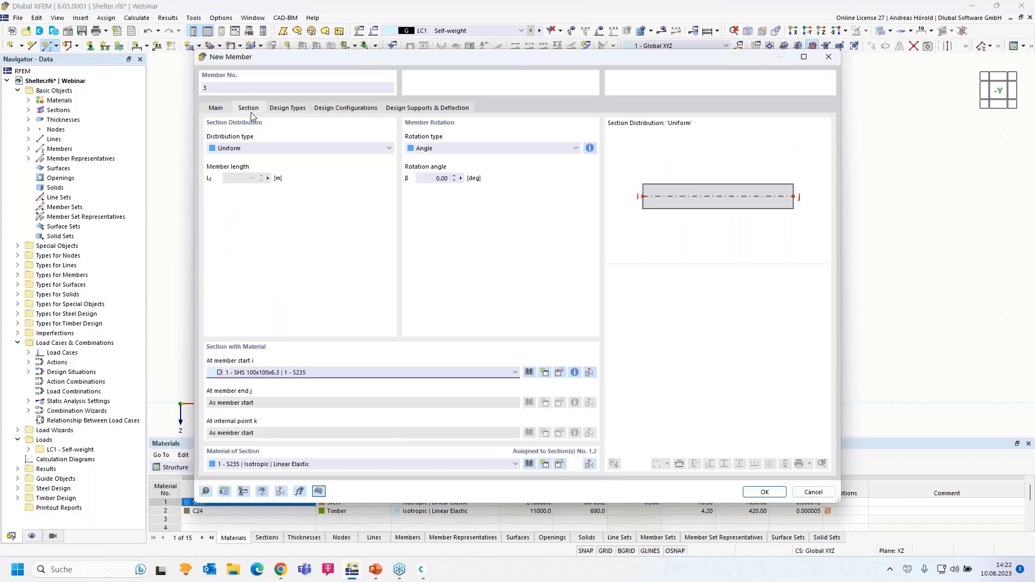
pyautogui.click(499, 373)
pyautogui.click(496, 397)
pyautogui.click(559, 373)
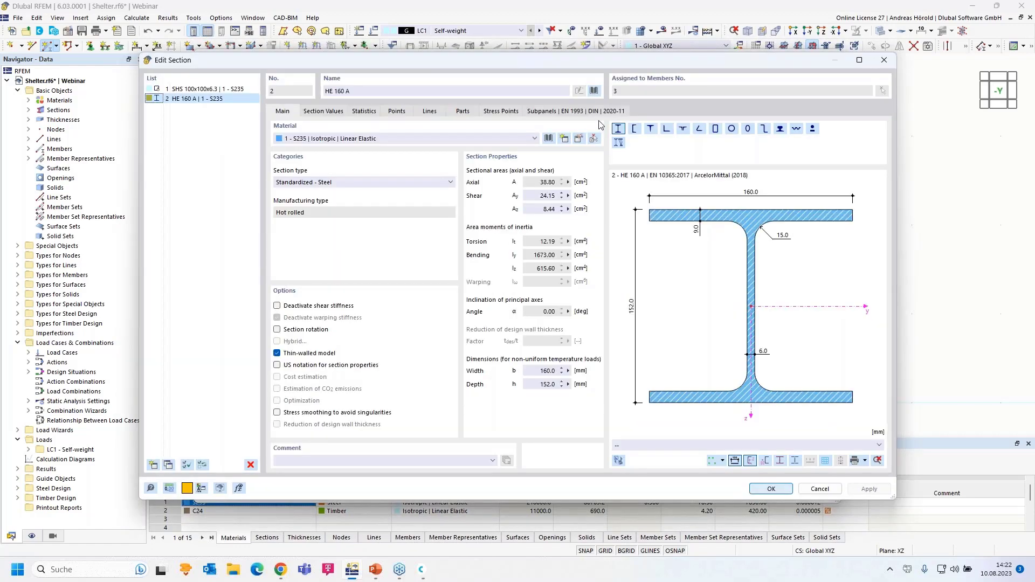
pyautogui.click(594, 92)
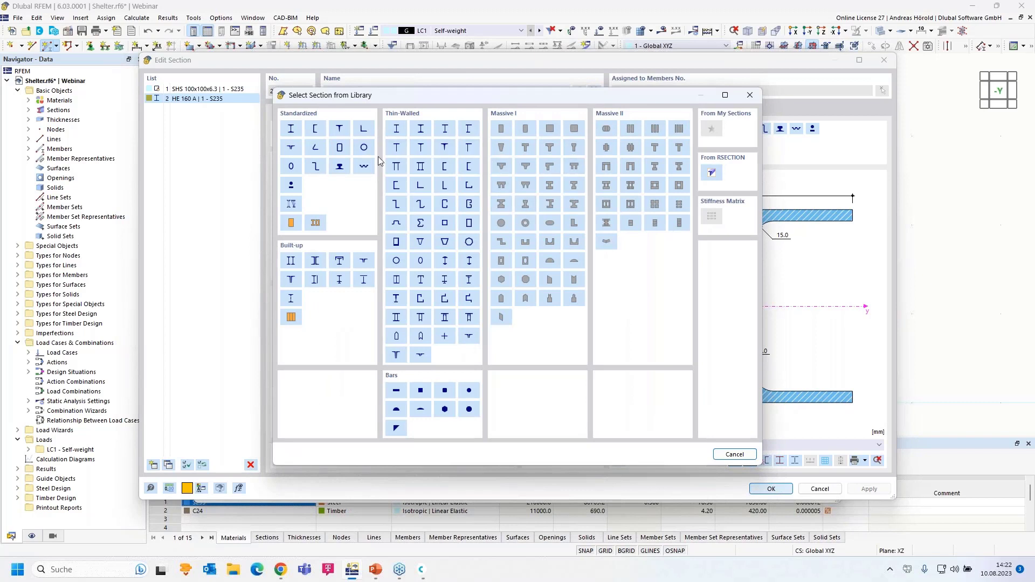
pyautogui.click(290, 131)
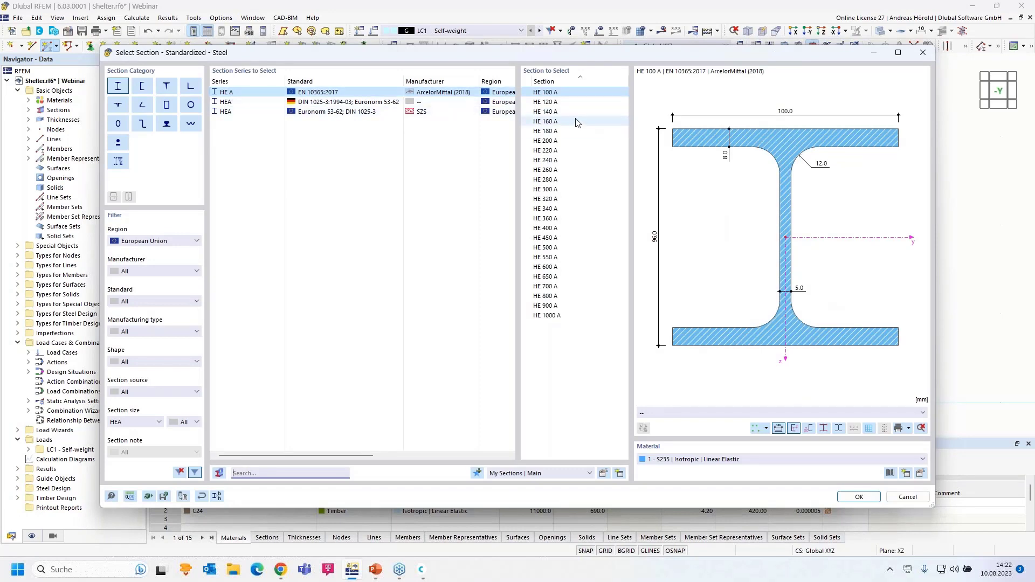
pyautogui.click(558, 123)
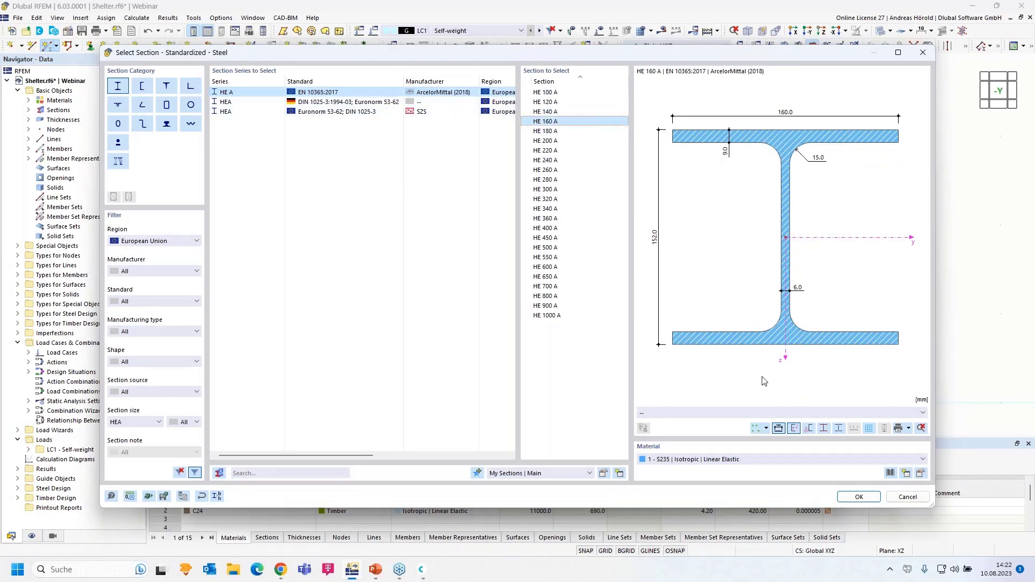
pyautogui.click(853, 497)
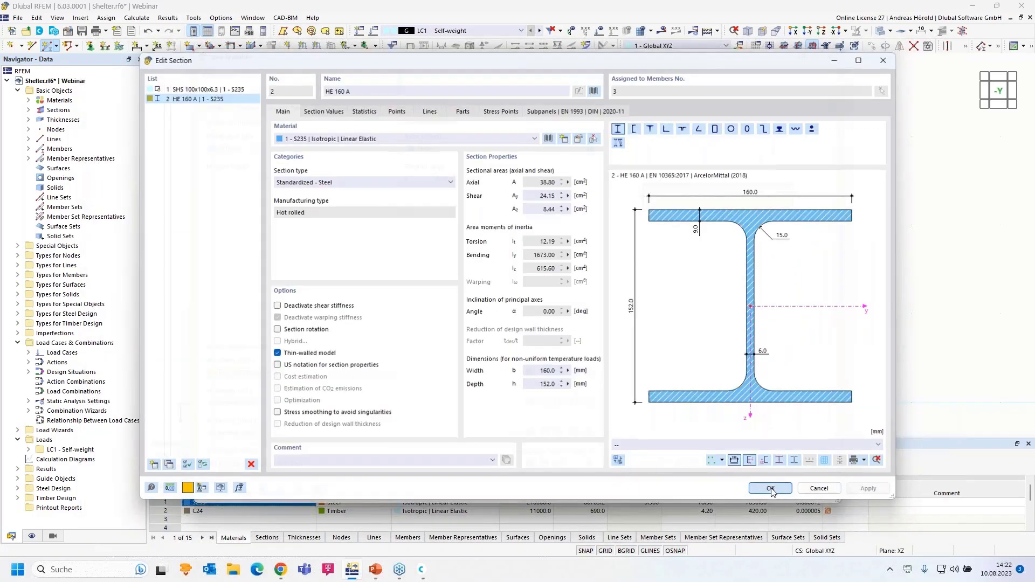
pyautogui.click(771, 488)
# Step: Draw the HE 160 A beam from X=-1, Z=-3 across the left and right column tops
pyautogui.click(762, 493)
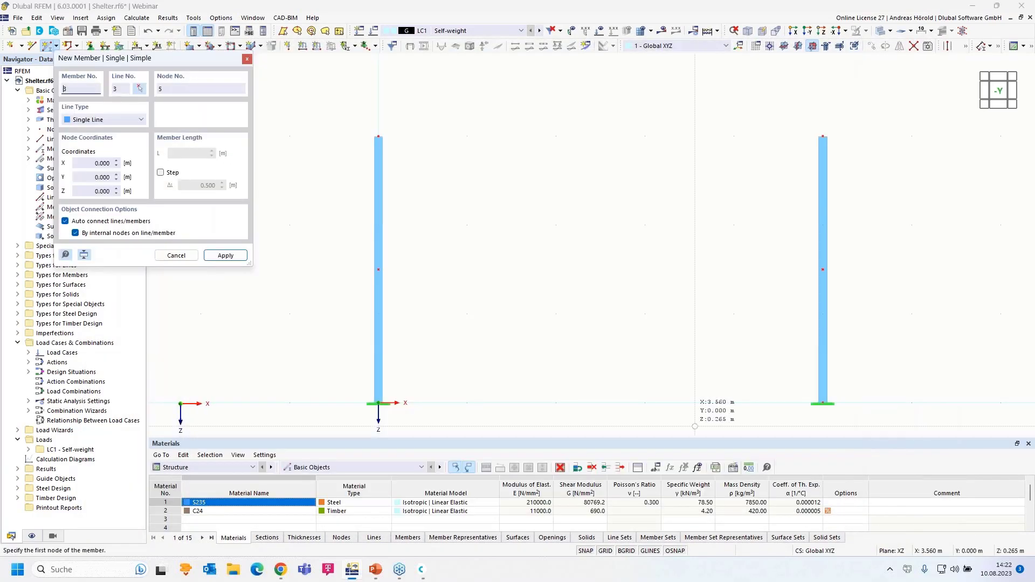
pyautogui.click(289, 135)
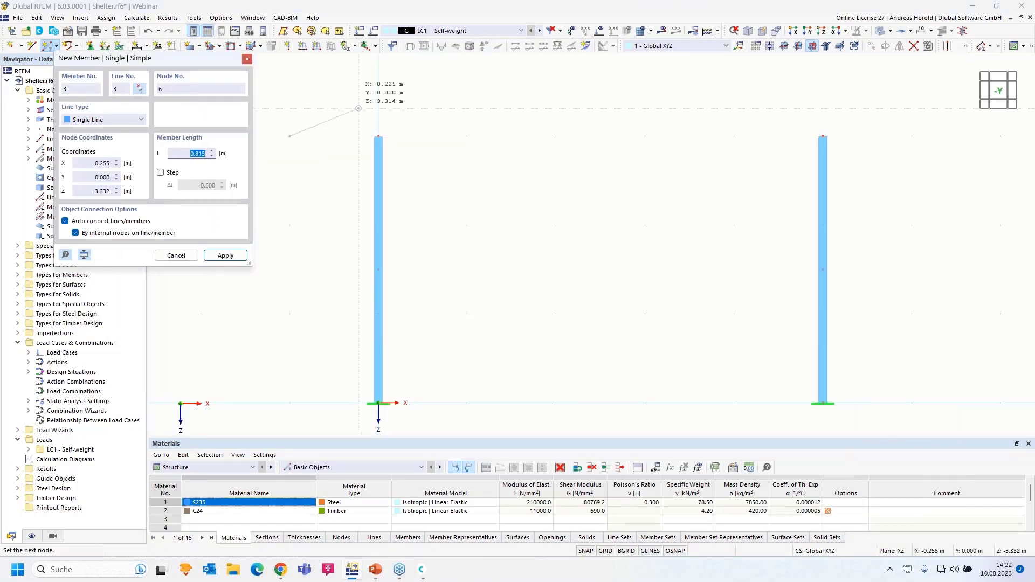
pyautogui.click(385, 130)
pyautogui.click(378, 136)
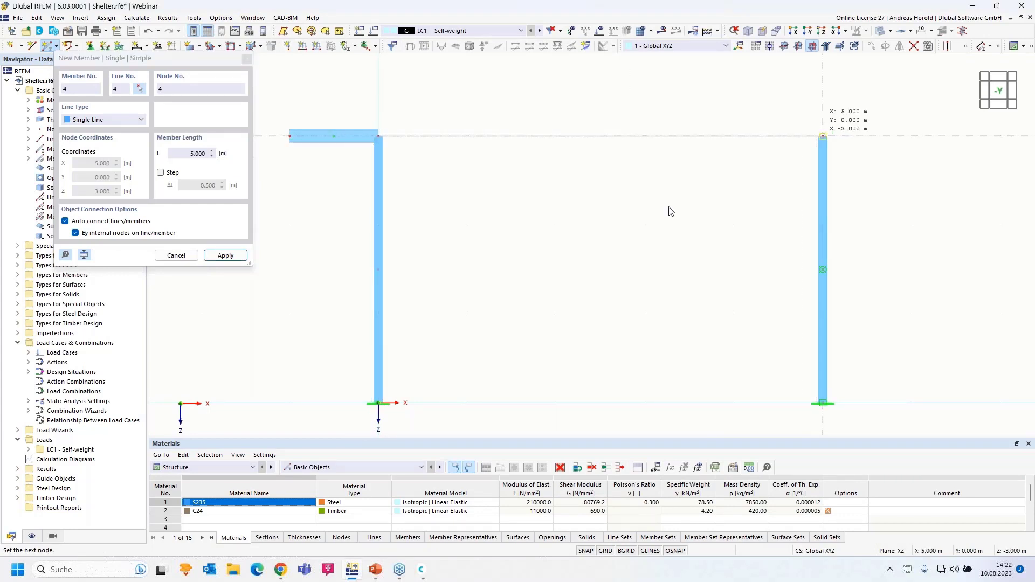
pyautogui.click(821, 136)
pyautogui.scroll(-3, 668, 209)
pyautogui.press('Escape')
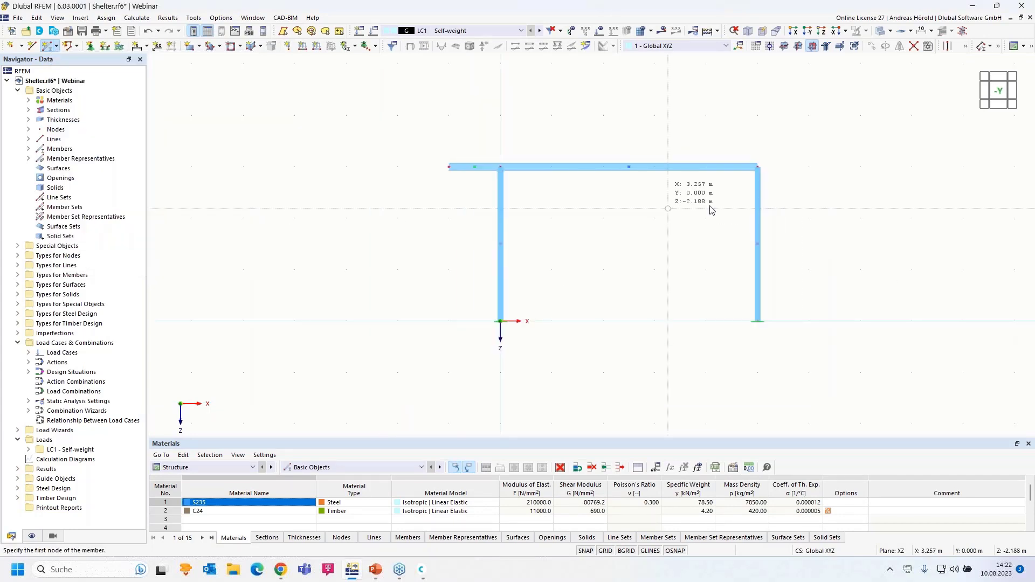
# Step: Window-select the top beam and right column
pyautogui.moveTo(615, 263); pyautogui.dragTo(510, 257, button='middle')
pyautogui.moveTo(614, 245); pyautogui.dragTo(513, 354)
pyautogui.scroll(3, 643, 238)
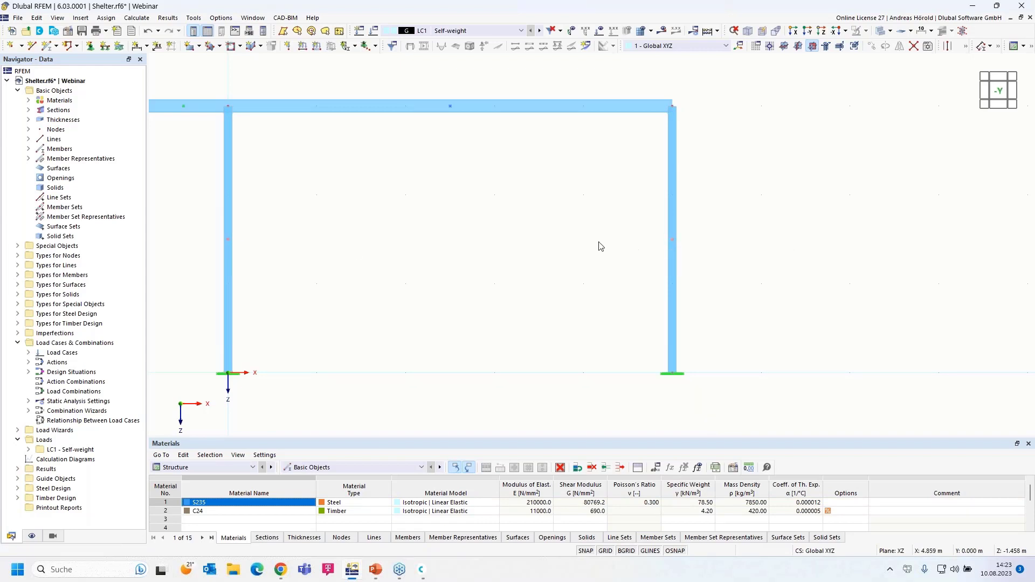
pyautogui.scroll(-3, 460, 221)
# Step: Hide Member Set Representatives in the Display navigator and window-select the whole portal frame
pyautogui.moveTo(464, 219); pyautogui.dragTo(561, 224, button='middle')
pyautogui.scroll(3, 561, 224)
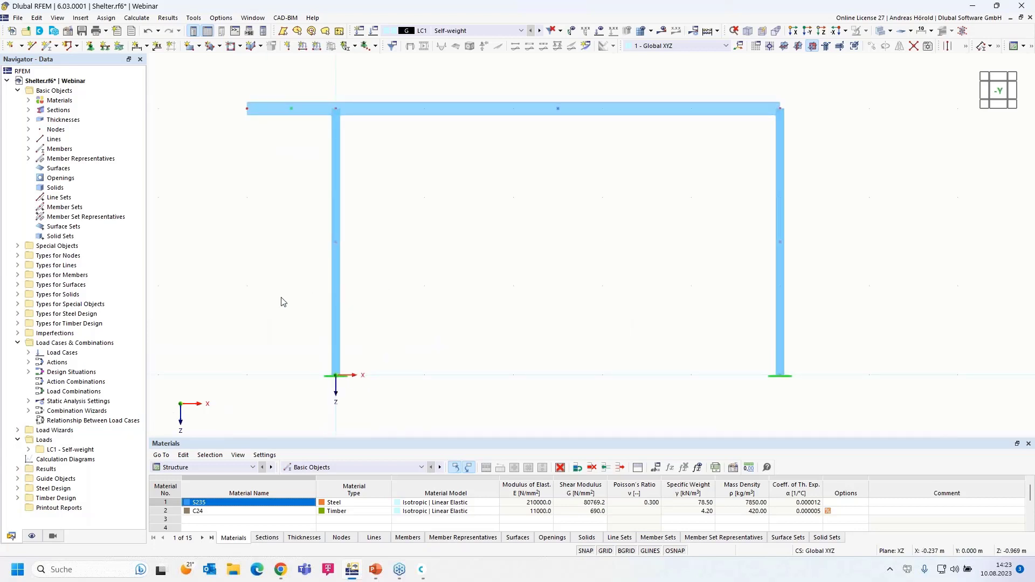
pyautogui.click(31, 536)
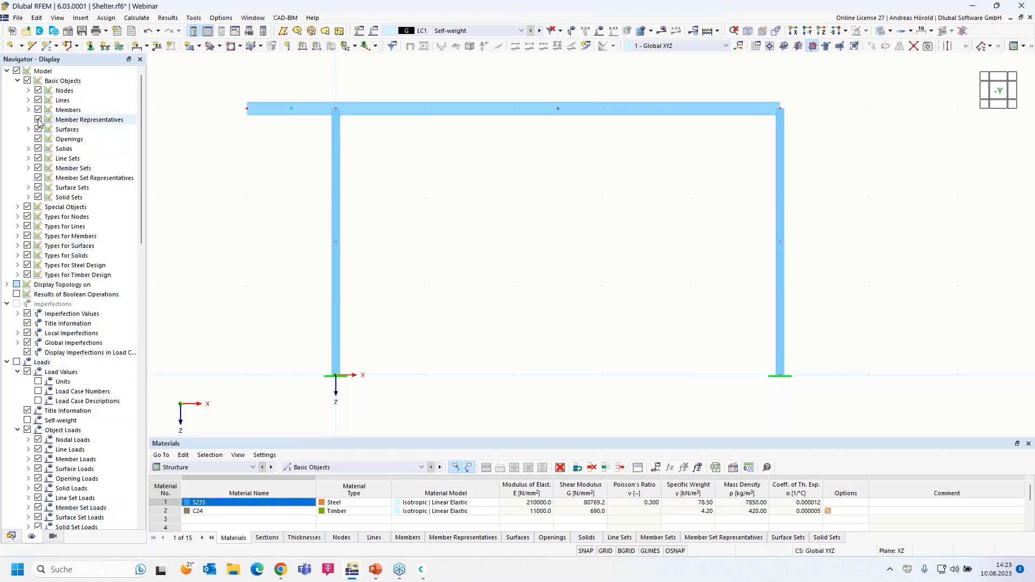
pyautogui.click(39, 179)
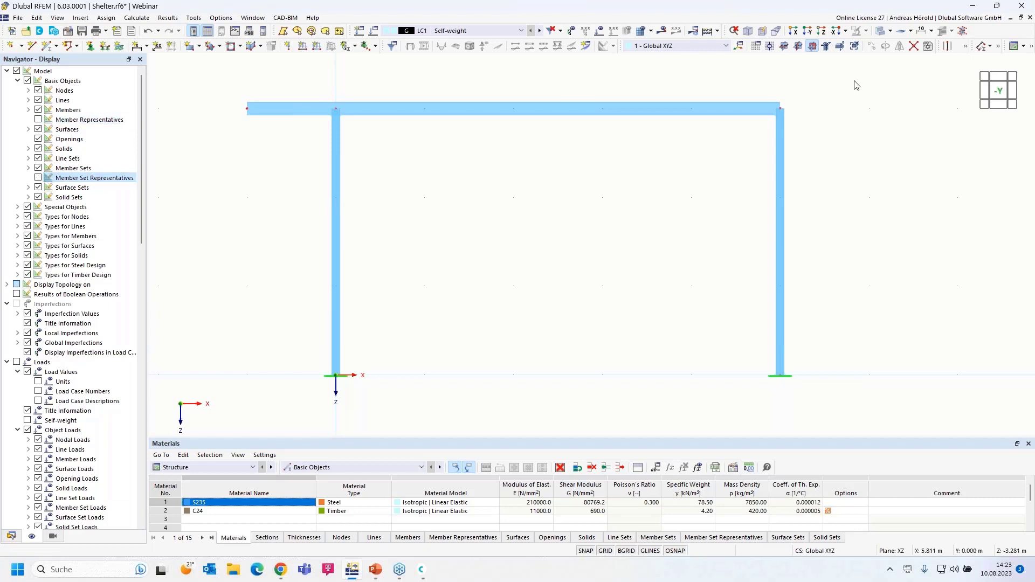
pyautogui.moveTo(863, 75); pyautogui.dragTo(561, 410)
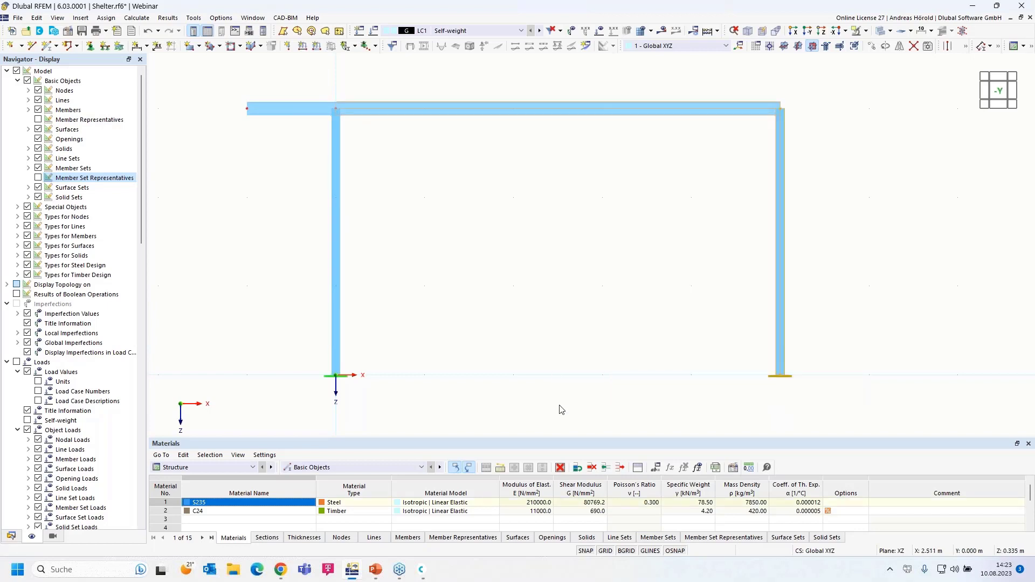
pyautogui.scroll(-2, 609, 365)
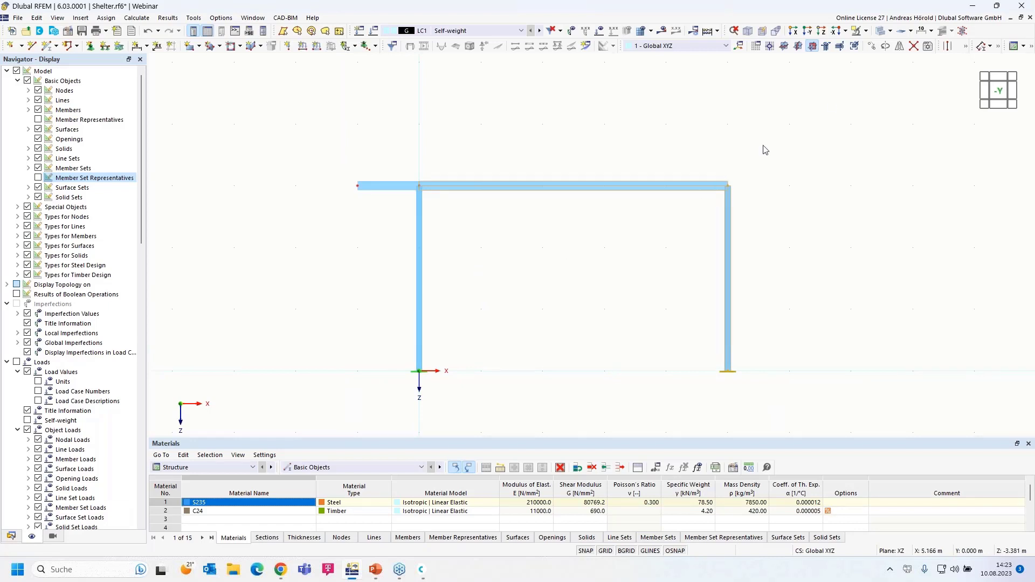
# Step: Copy the selected portal frame with X displacement 5 m, adding a third column
pyautogui.click(872, 47)
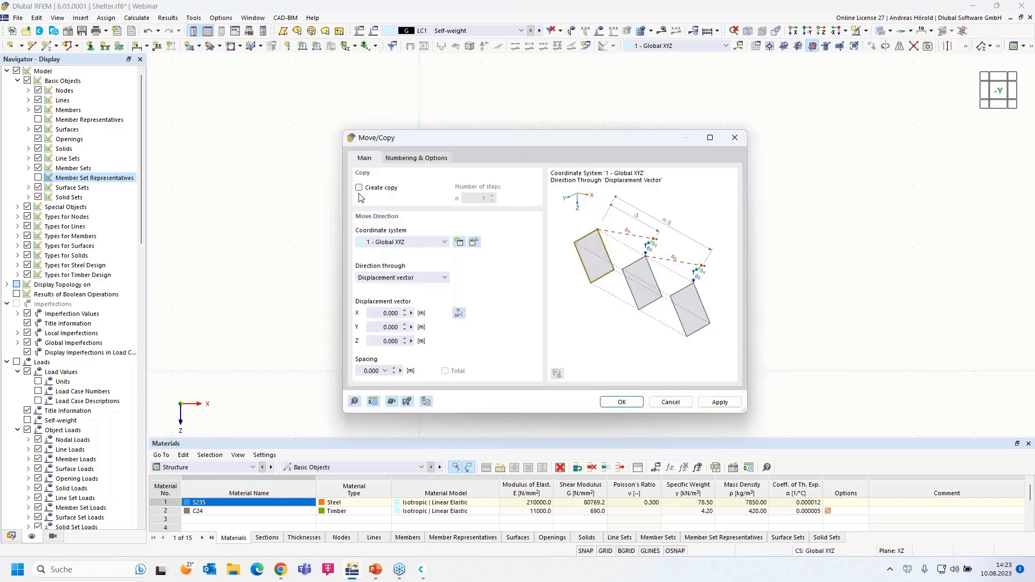
pyautogui.click(359, 188)
pyautogui.click(375, 314)
pyautogui.write('5')
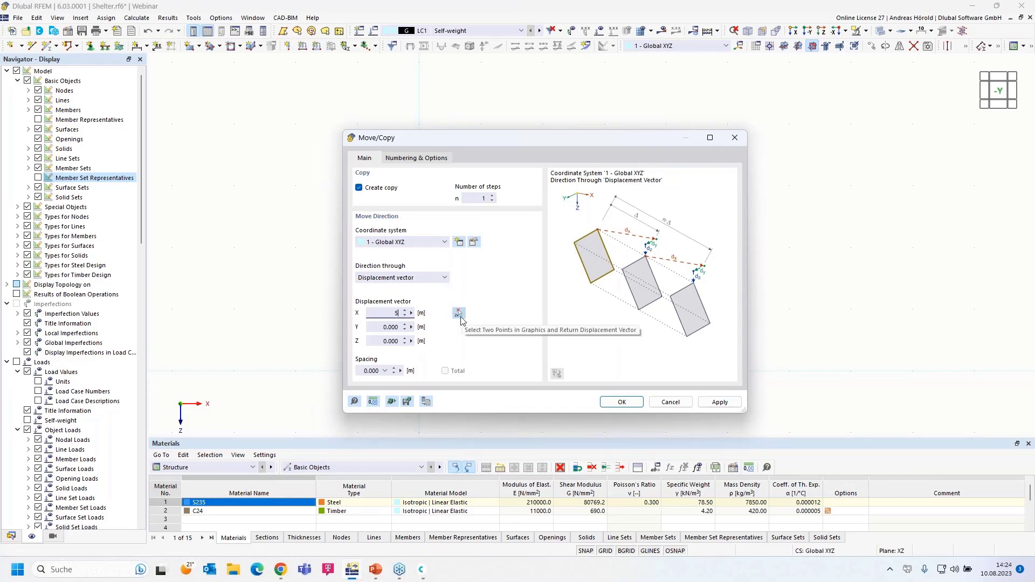
pyautogui.click(622, 402)
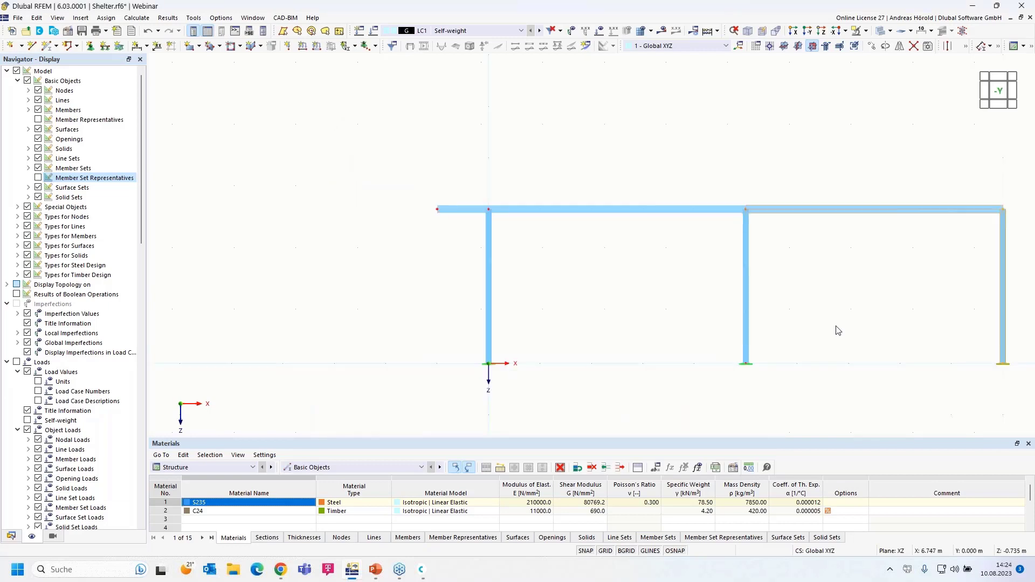
pyautogui.scroll(5, 801, 318)
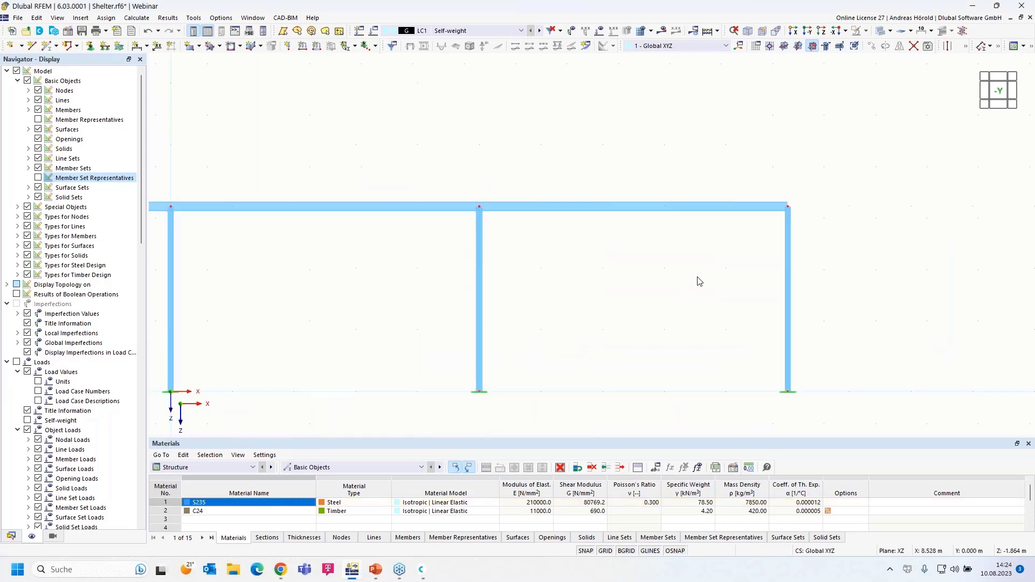
# Step: Add a 1 m HE 160 A member from the beam's right end to X 11 m
pyautogui.click(47, 46)
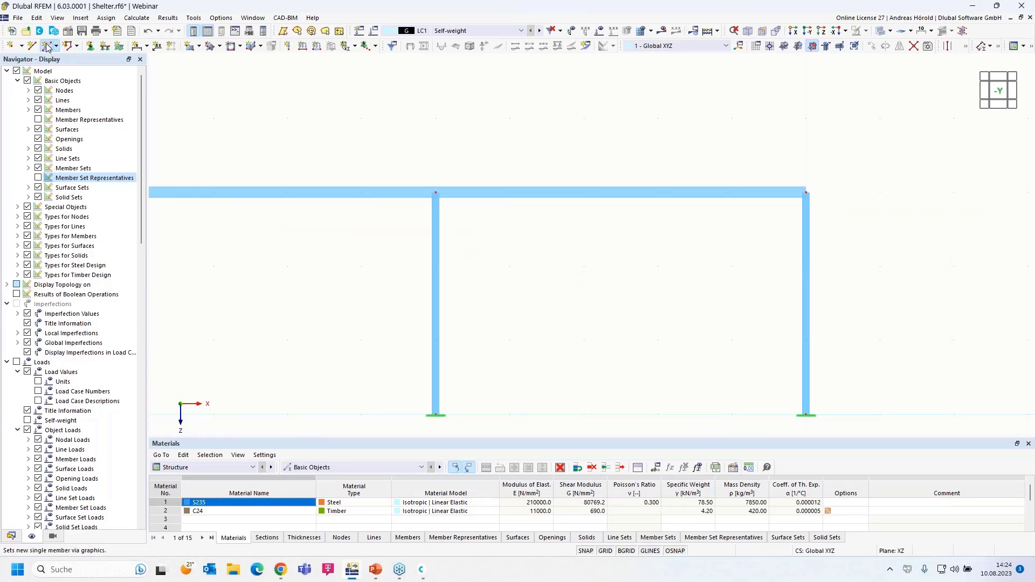
pyautogui.doubleClick(48, 46)
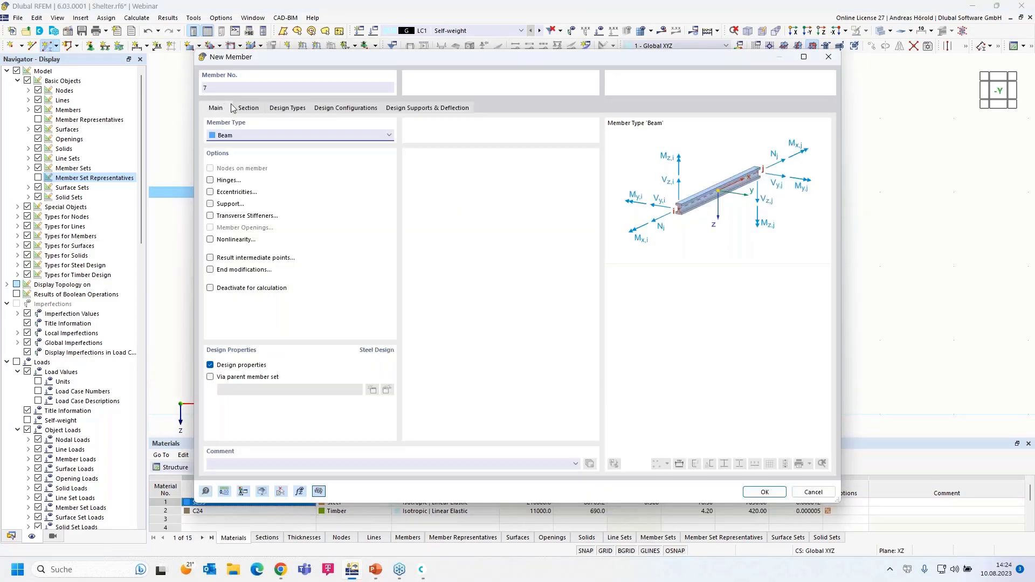
pyautogui.click(243, 108)
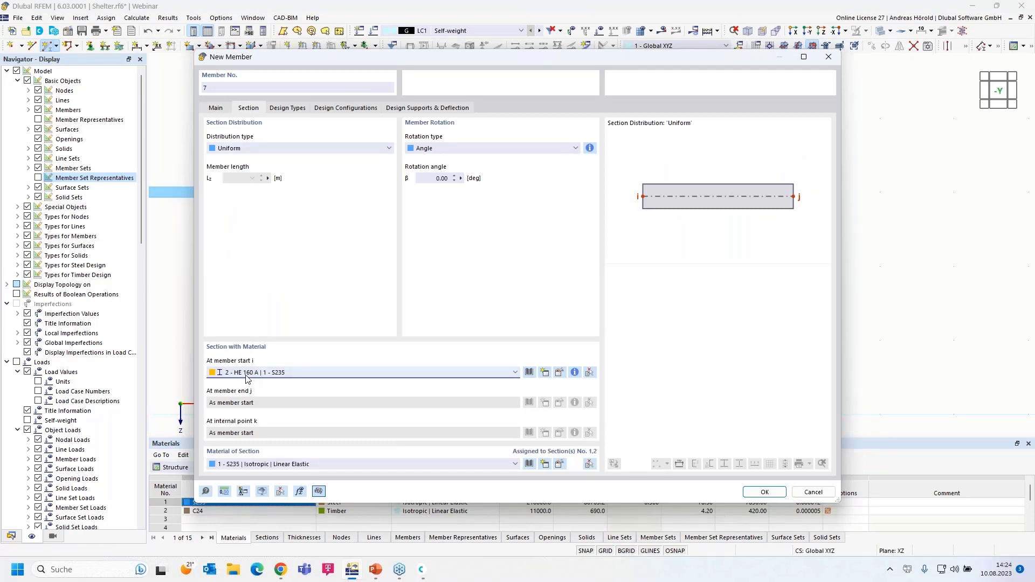
pyautogui.click(766, 492)
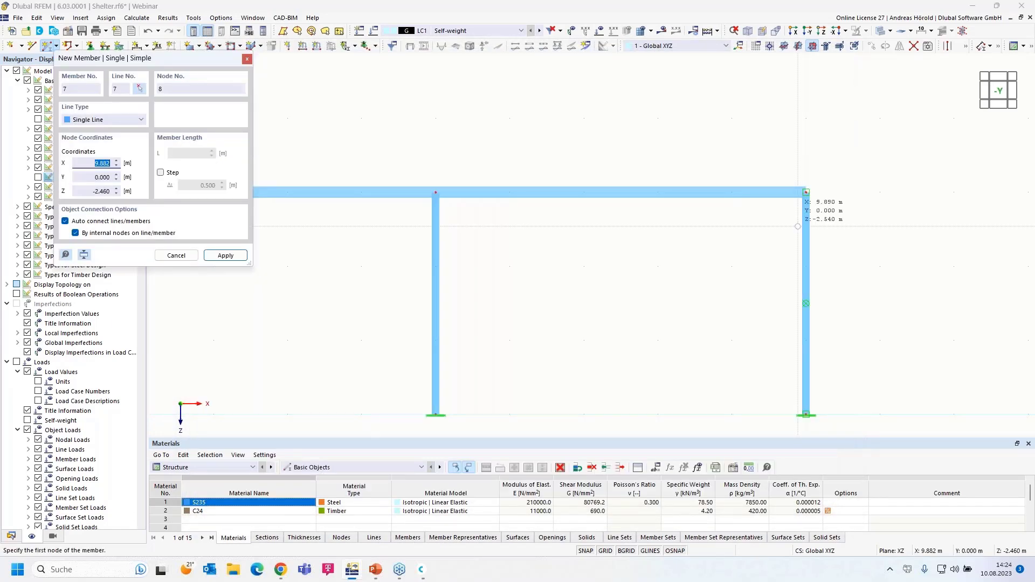
pyautogui.click(806, 192)
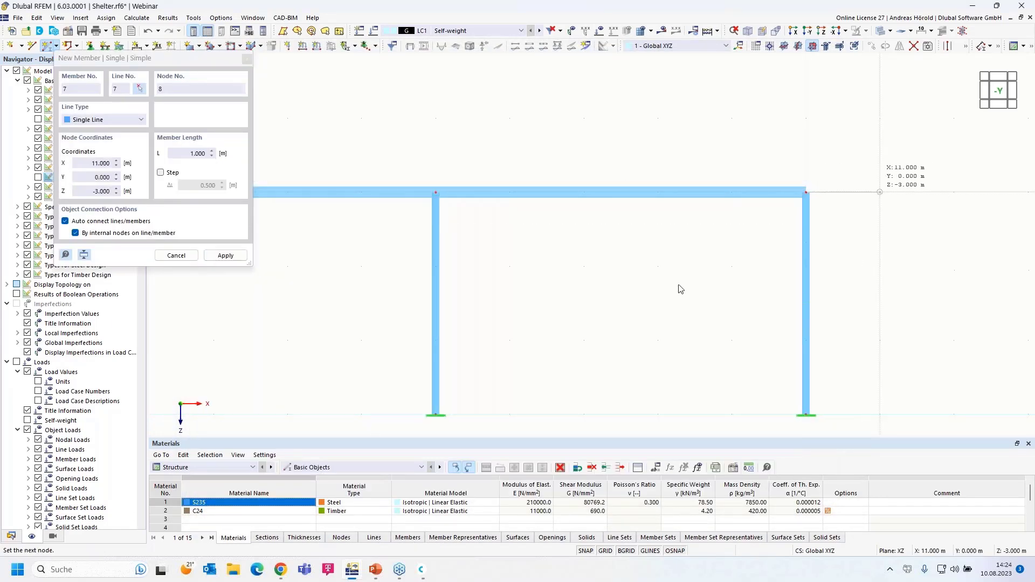
pyautogui.press('Return')
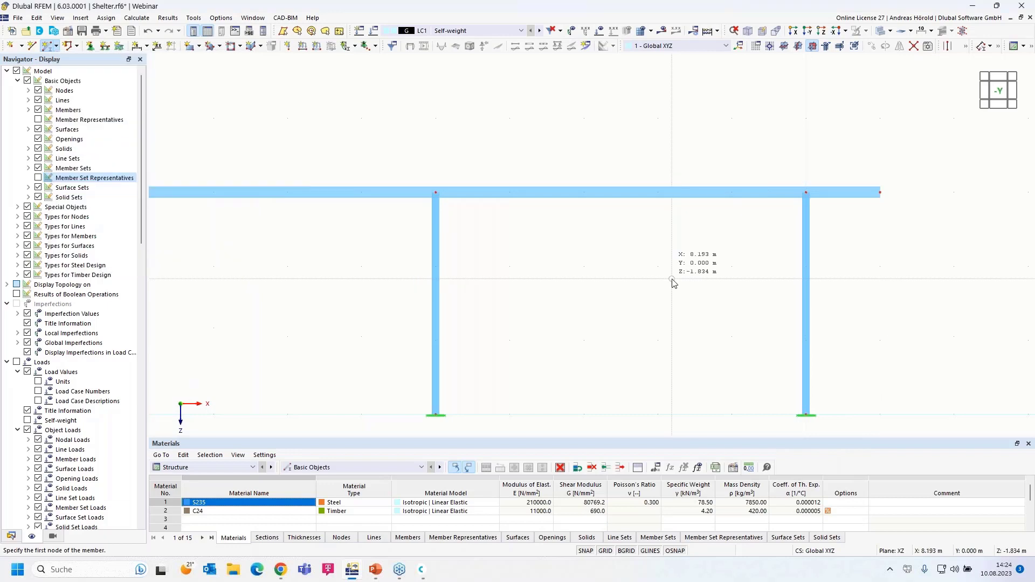
pyautogui.press('Escape')
pyautogui.scroll(-3, 603, 292)
pyautogui.moveTo(407, 293); pyautogui.dragTo(516, 271, button='middle')
pyautogui.scroll(1, 551, 262)
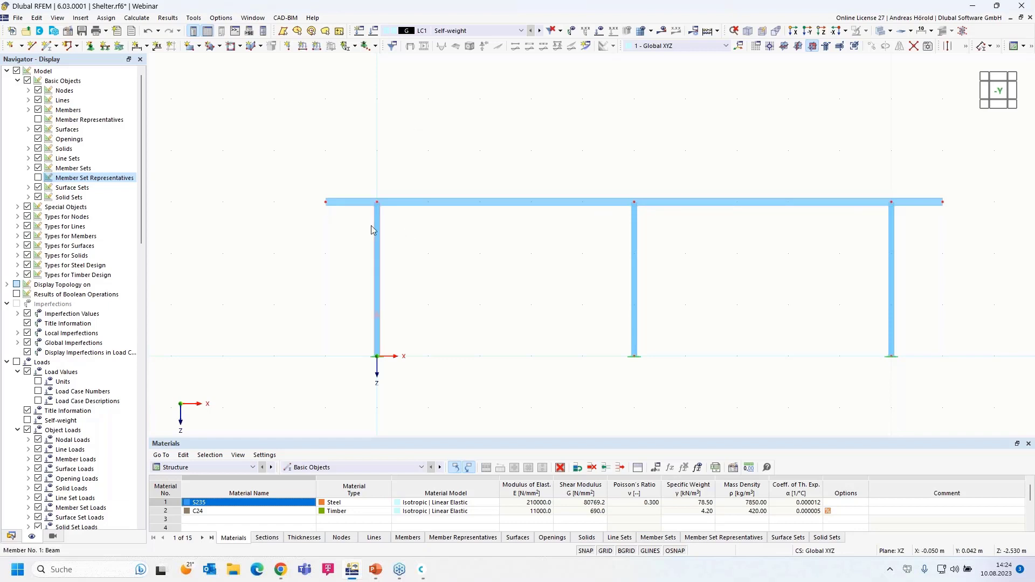
# Step: Group the four top beam members into one Continuous Members member set
pyautogui.moveTo(292, 221); pyautogui.dragTo(587, 201)
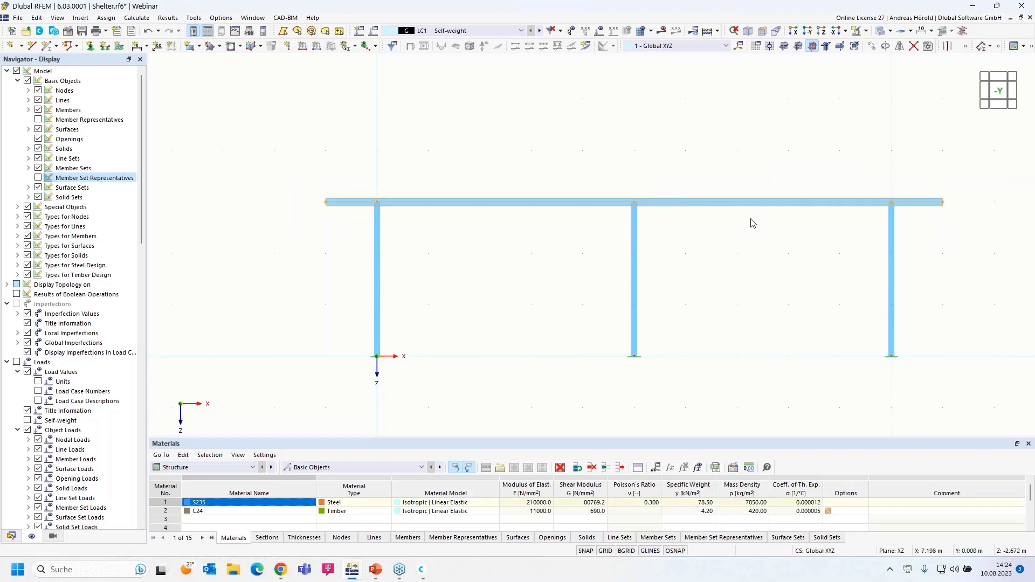
pyautogui.scroll(2, 777, 230)
pyautogui.moveTo(804, 240); pyautogui.dragTo(815, 197, button='middle')
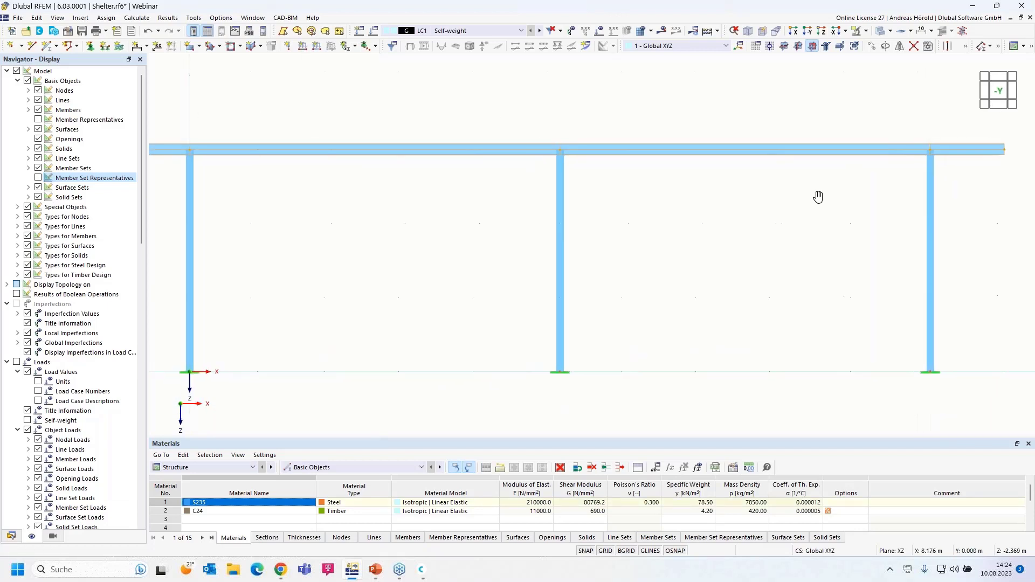
pyautogui.scroll(-1, 816, 196)
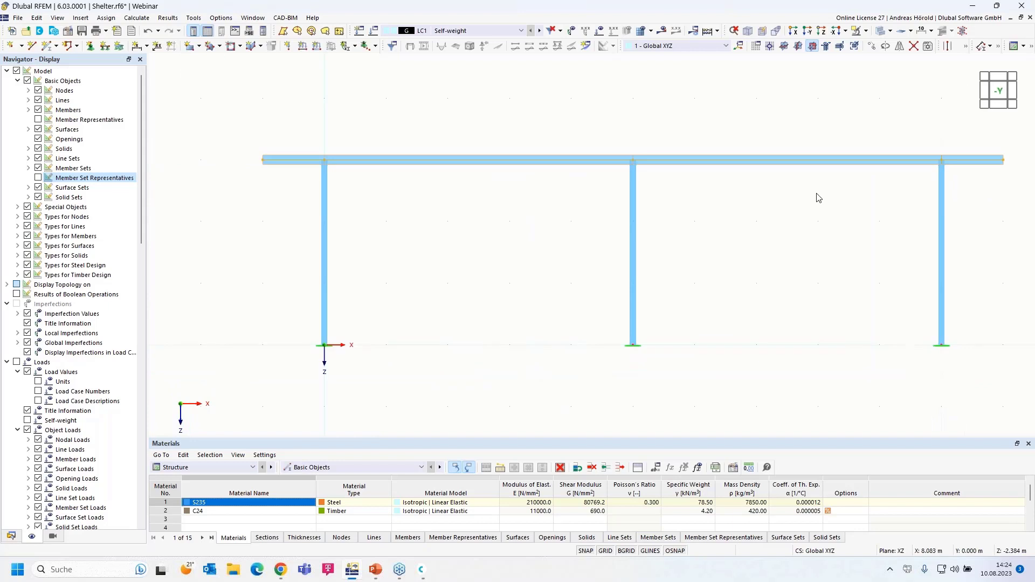
pyautogui.rightClick(776, 166)
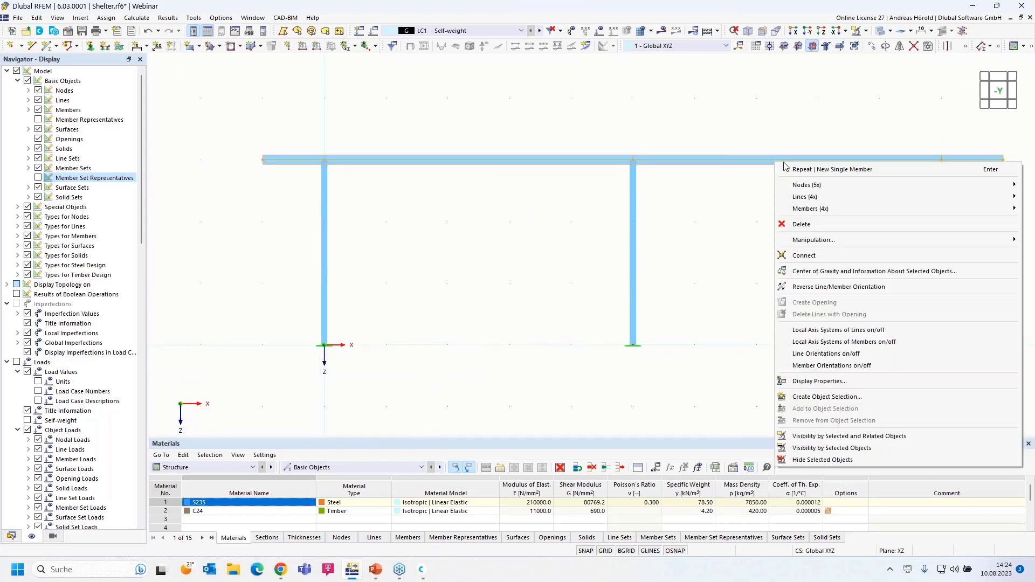
pyautogui.moveTo(851, 211)
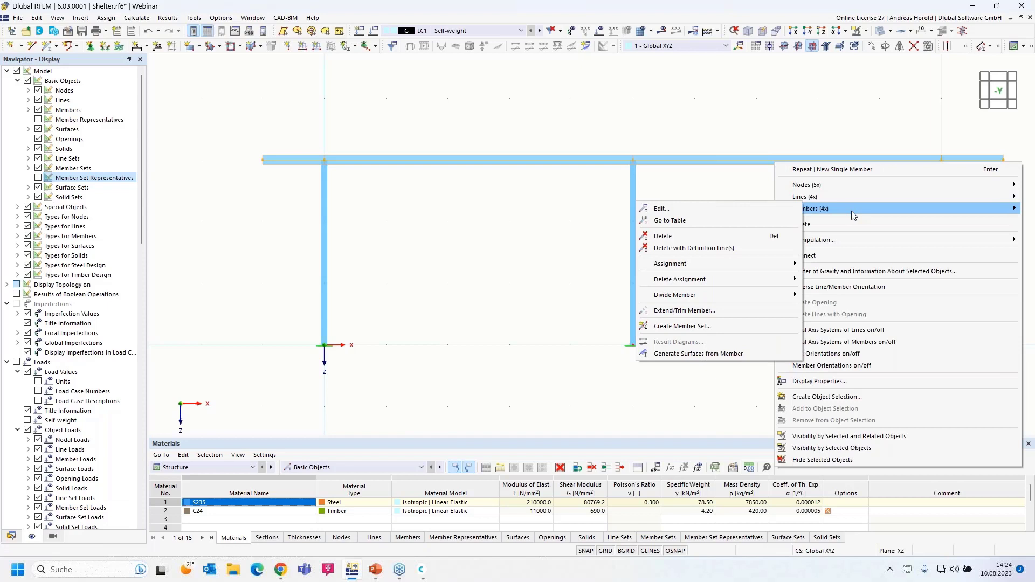
pyautogui.click(702, 327)
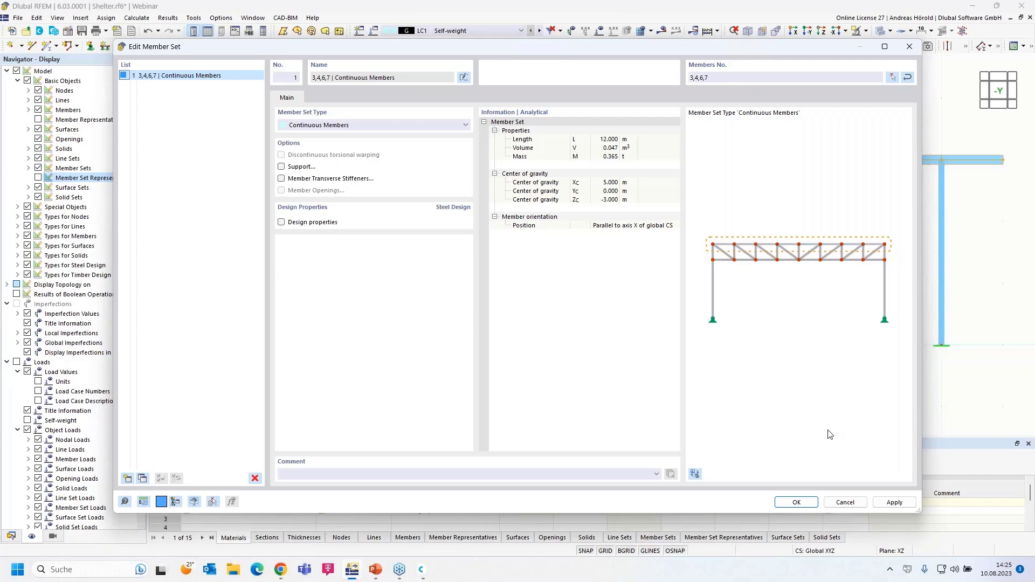
pyautogui.click(795, 502)
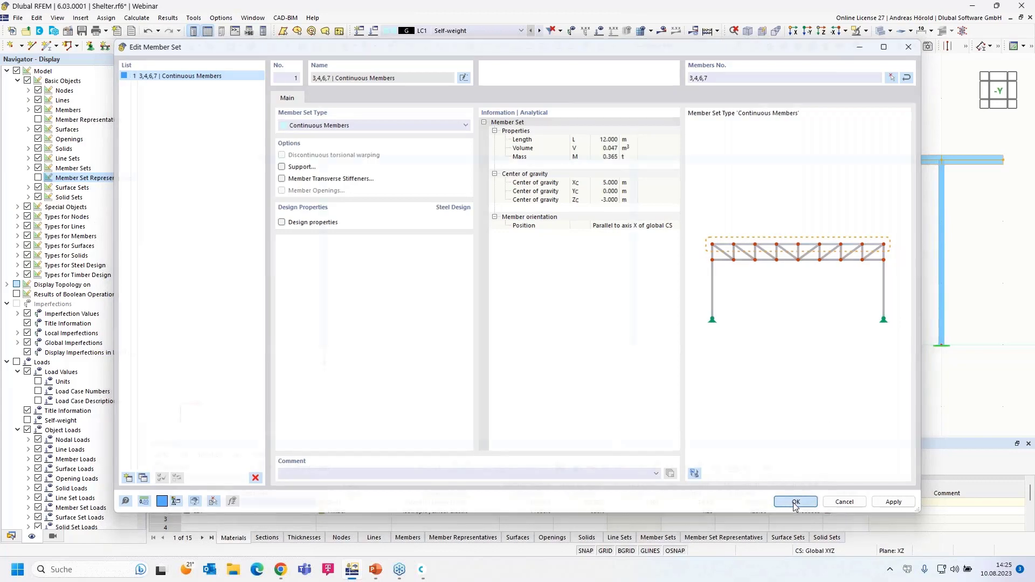
# Step: Rotate the model slightly out of side view and window-select the whole frame
pyautogui.scroll(2, 525, 145)
pyautogui.scroll(3, 526, 150)
pyautogui.scroll(3, 527, 206)
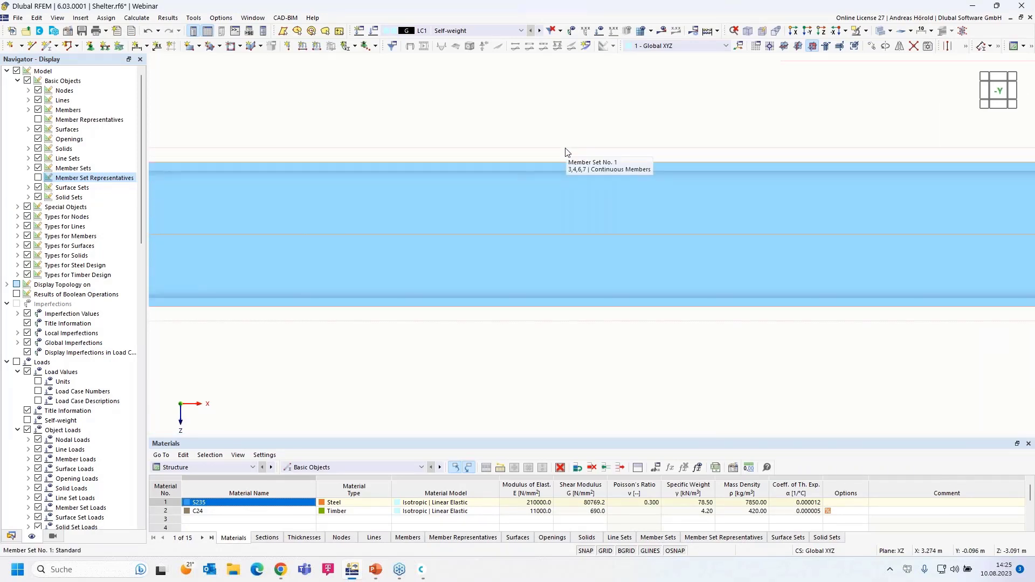
pyautogui.scroll(-5, 564, 152)
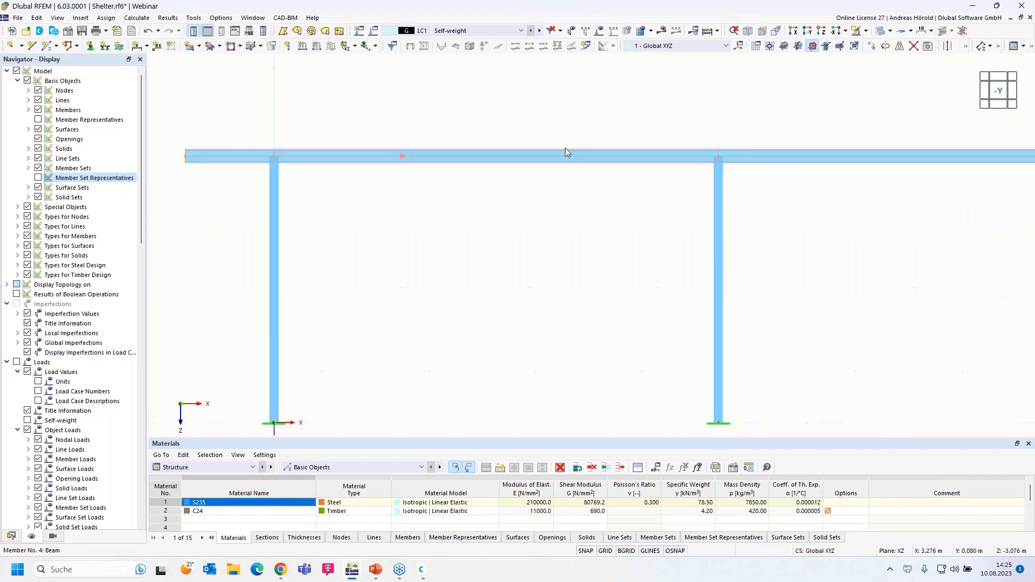
pyautogui.scroll(-4, 562, 150)
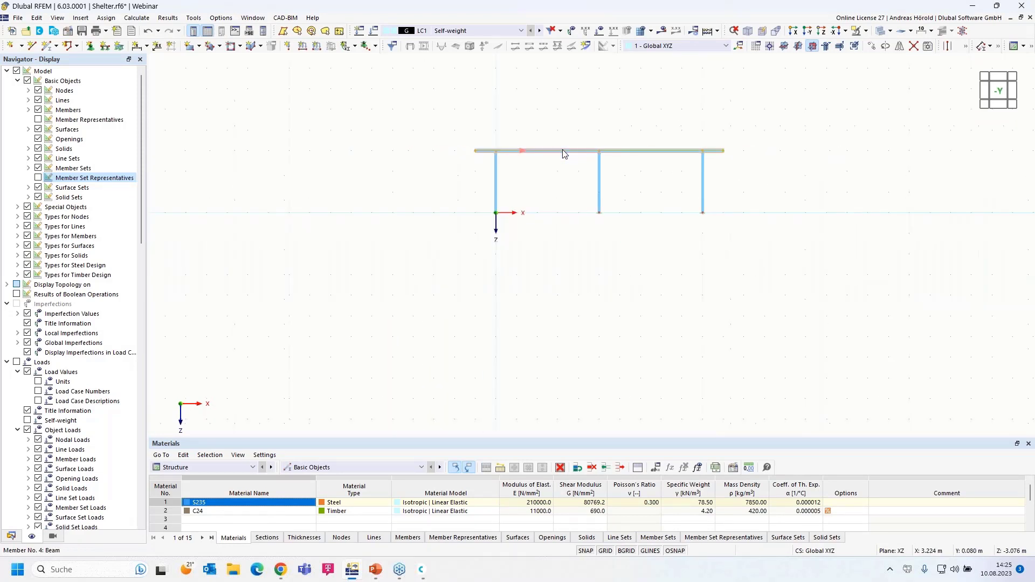
pyautogui.scroll(3, 561, 150)
pyautogui.keyDown('ctrl'); pyautogui.moveTo(357, 260); pyautogui.dragTo(459, 327, button='middle'); pyautogui.keyUp('ctrl')
pyautogui.moveTo(293, 414); pyautogui.dragTo(793, 94)
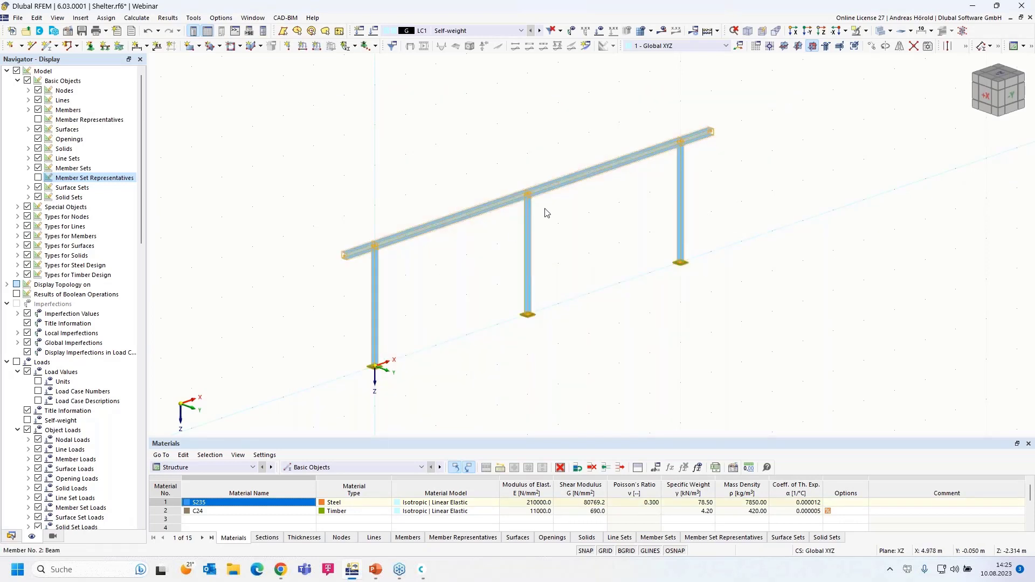
# Step: Copy the whole frame with displacement X=0, Y=4 m
pyautogui.click(871, 46)
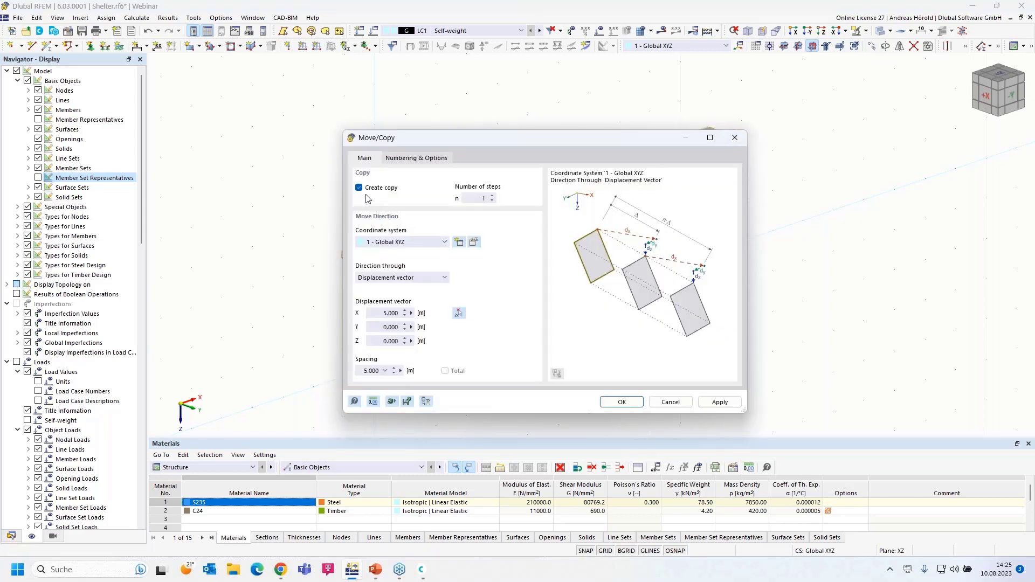
pyautogui.click(377, 329)
pyautogui.write('4')
pyautogui.click(375, 312)
pyautogui.write('0')
pyautogui.click(621, 400)
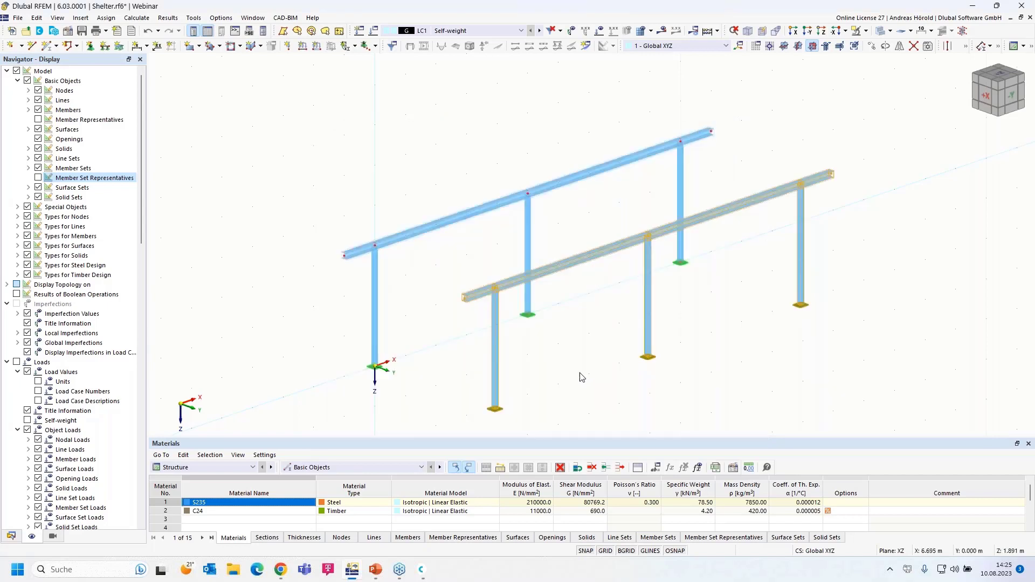
# Step: Inspect both parallel frames from a rotated view, then begin a new single member
pyautogui.scroll(-1, 580, 373)
pyautogui.moveTo(579, 373); pyautogui.dragTo(580, 329, button='middle')
pyautogui.scroll(2, 514, 355)
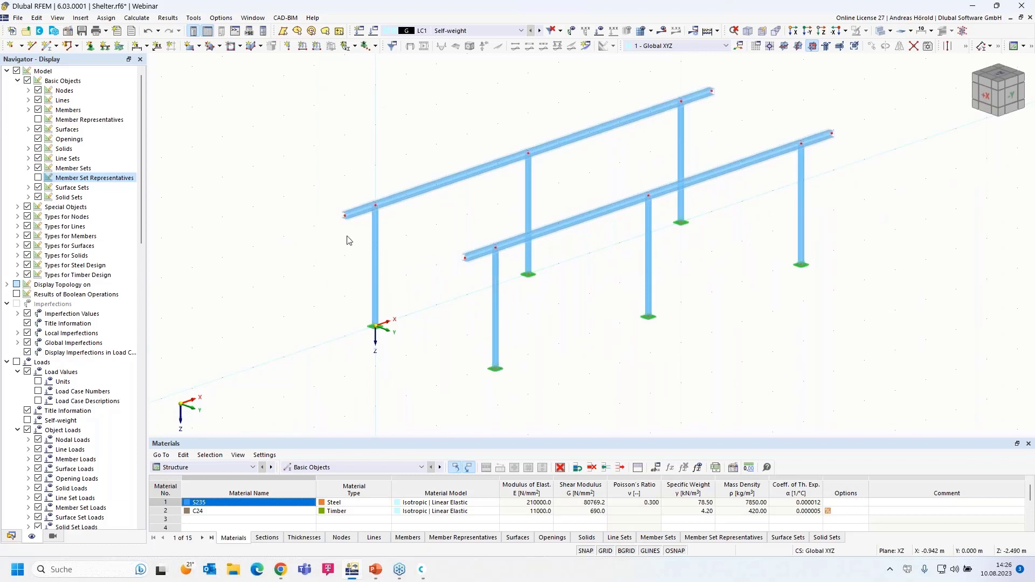
pyautogui.scroll(2, 346, 235)
pyautogui.keyDown('ctrl'); pyautogui.moveTo(325, 275); pyautogui.dragTo(493, 281, button='middle'); pyautogui.keyUp('ctrl')
pyautogui.scroll(2, 548, 247)
pyautogui.scroll(-1, 502, 274)
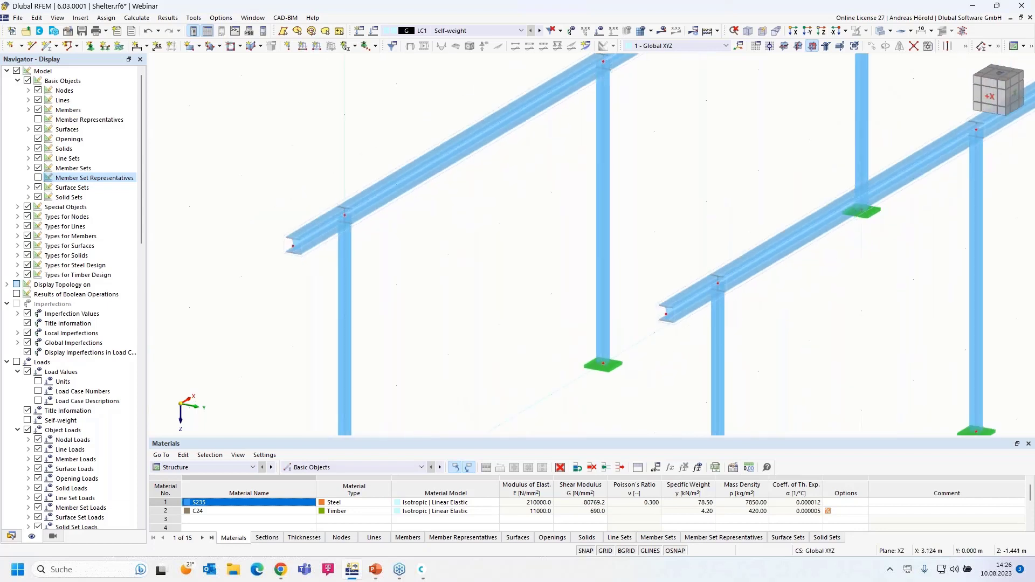
pyautogui.scroll(-1, 506, 277)
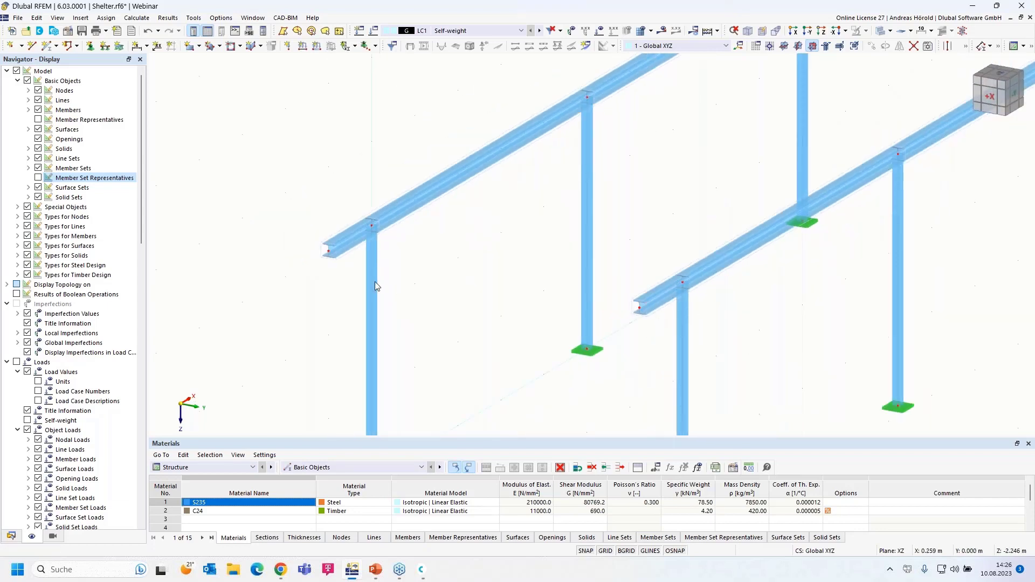
pyautogui.click(47, 47)
# Step: Create section 3 for the new member as a Massive I rectangle R_M1 500/1000 from the library
pyautogui.doubleClick(47, 49)
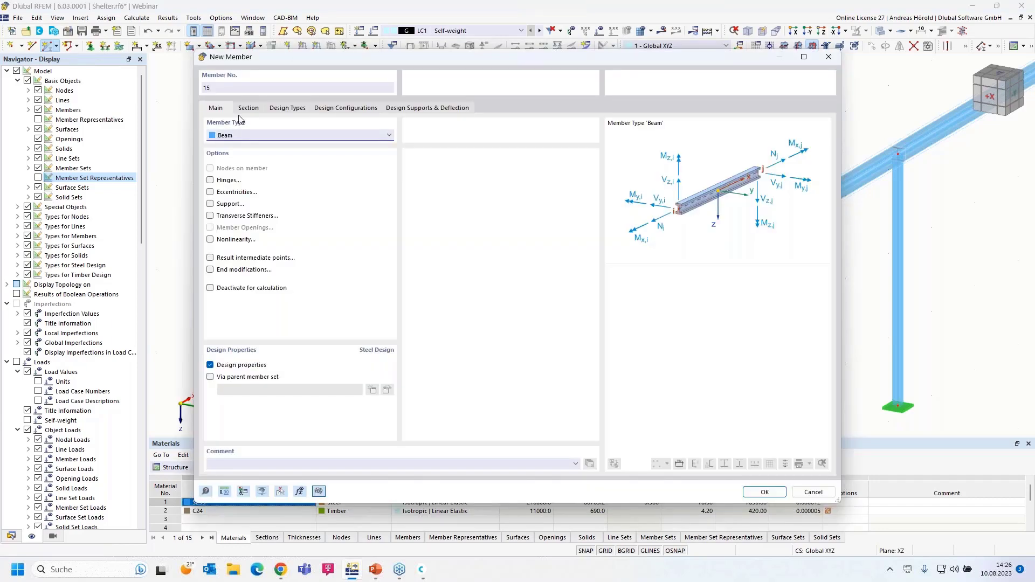
pyautogui.click(249, 109)
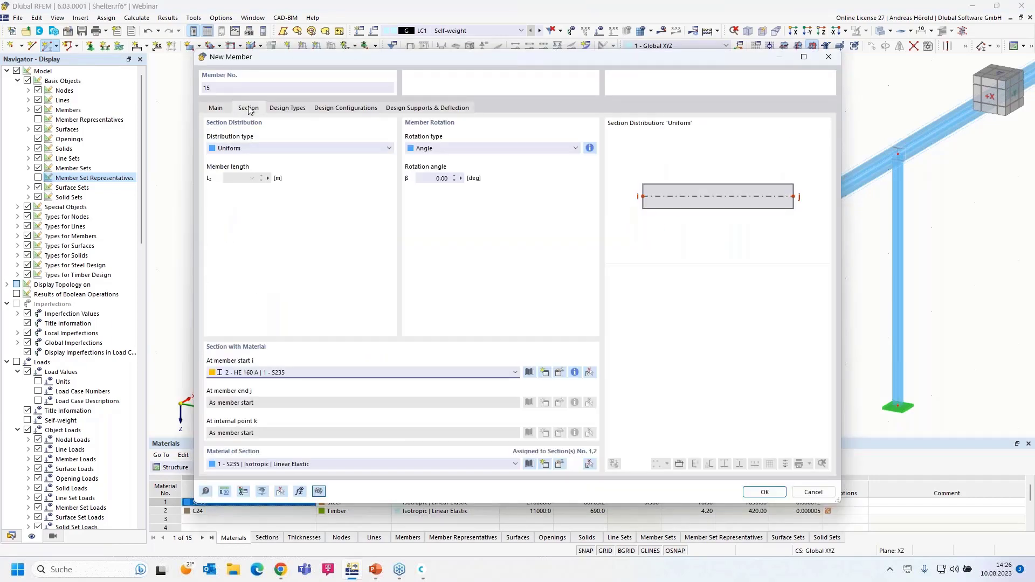
pyautogui.click(445, 372)
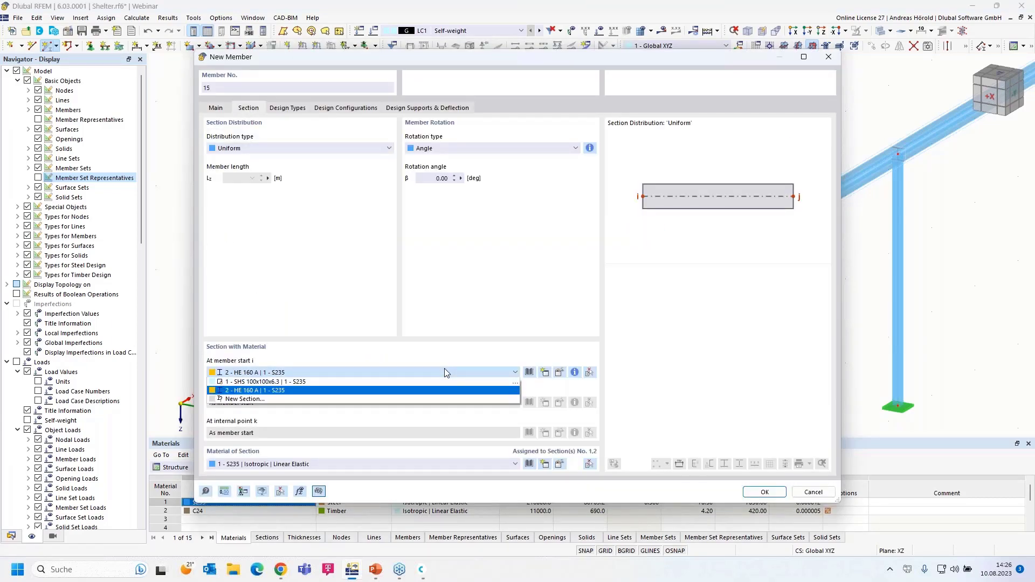
pyautogui.click(445, 370)
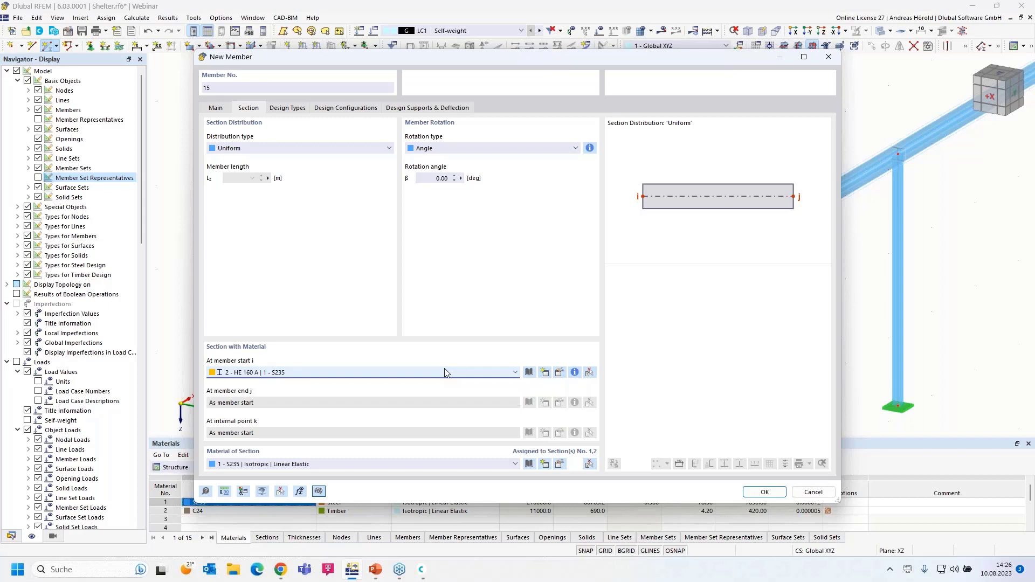
pyautogui.click(529, 372)
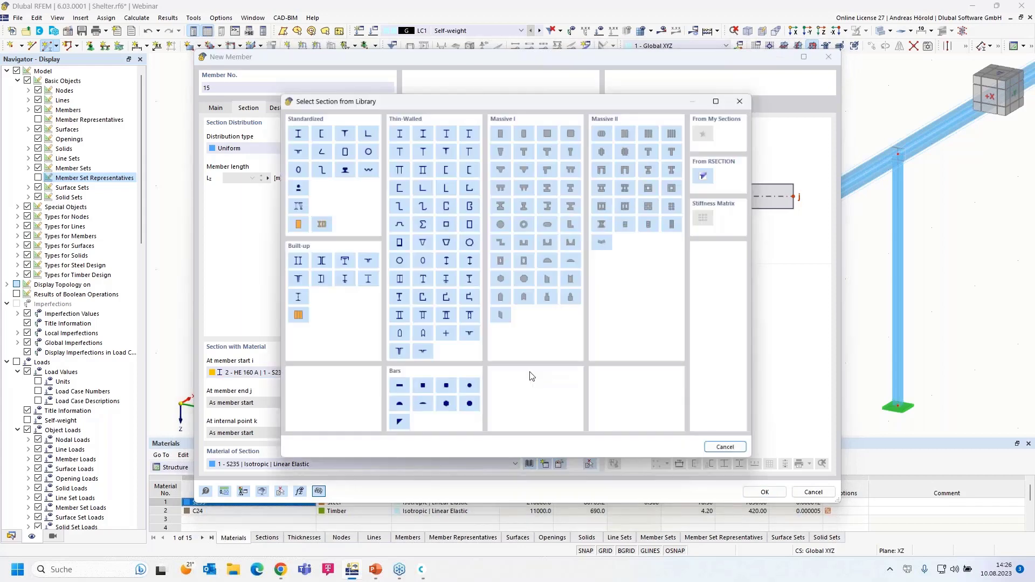
pyautogui.click(501, 130)
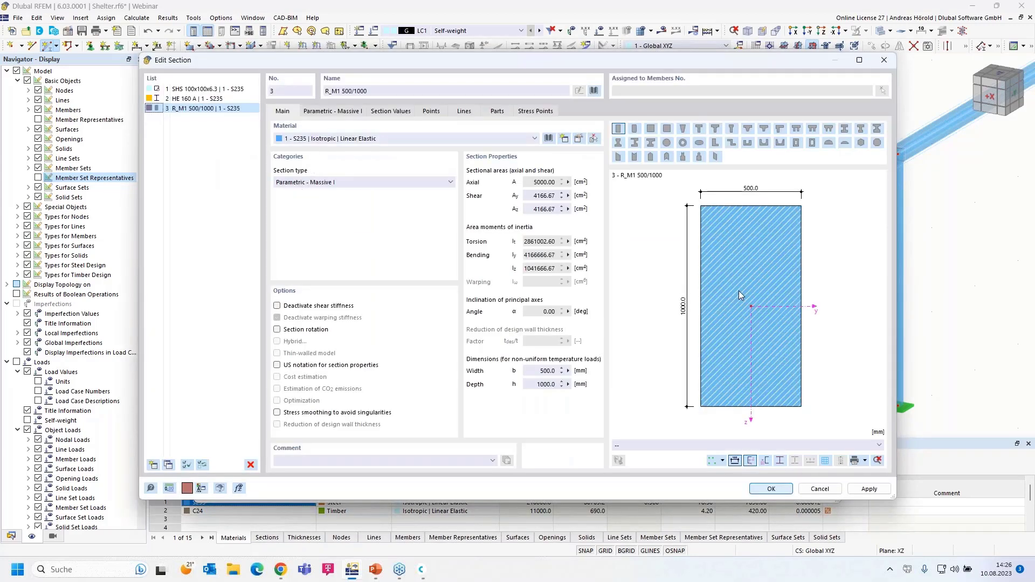
# Step: Set the rectangular section's width b to 60 mm and height h to 160 mm
pyautogui.click(325, 113)
pyautogui.click(344, 143)
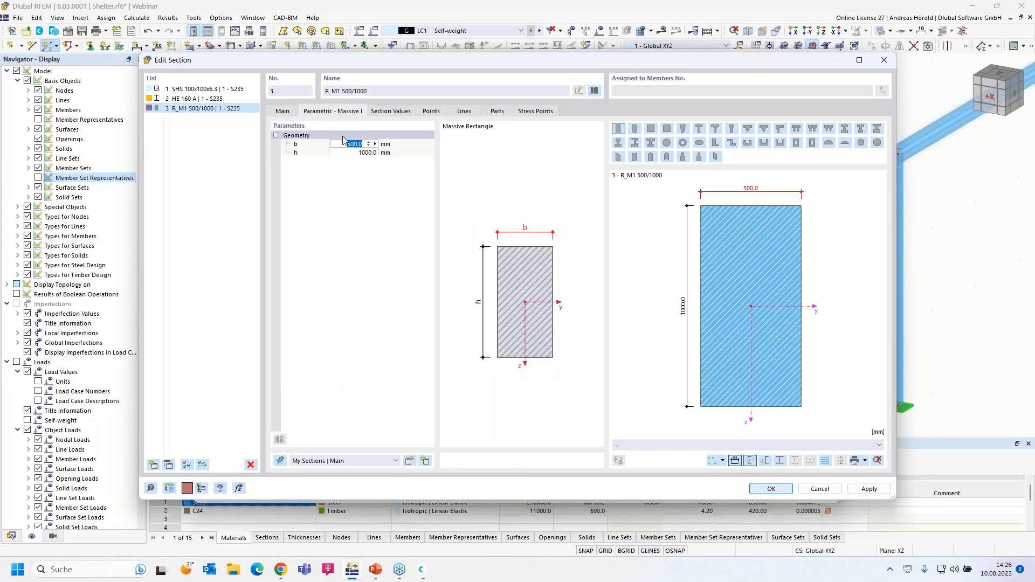
pyautogui.write('60')
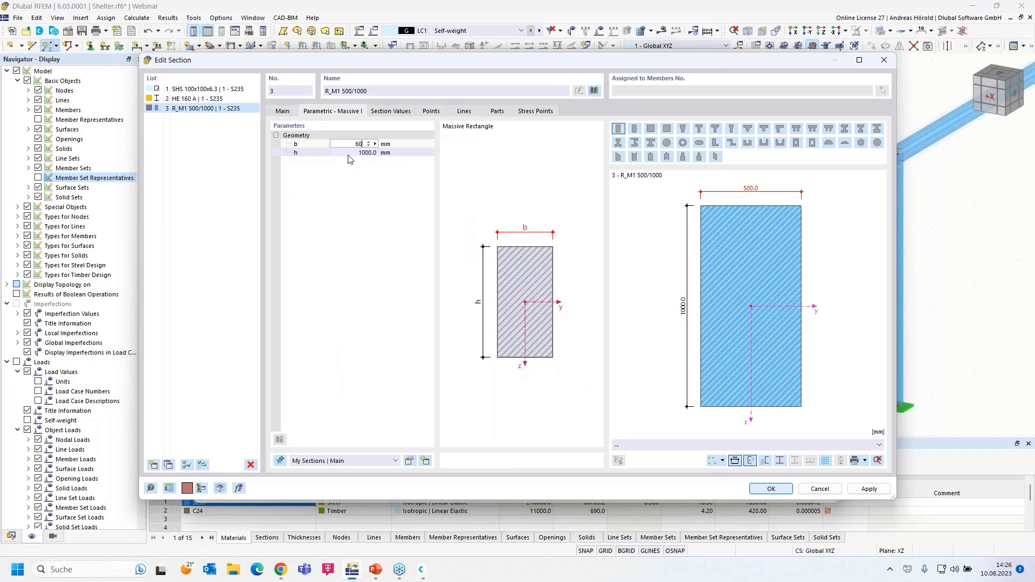
pyautogui.click(354, 154)
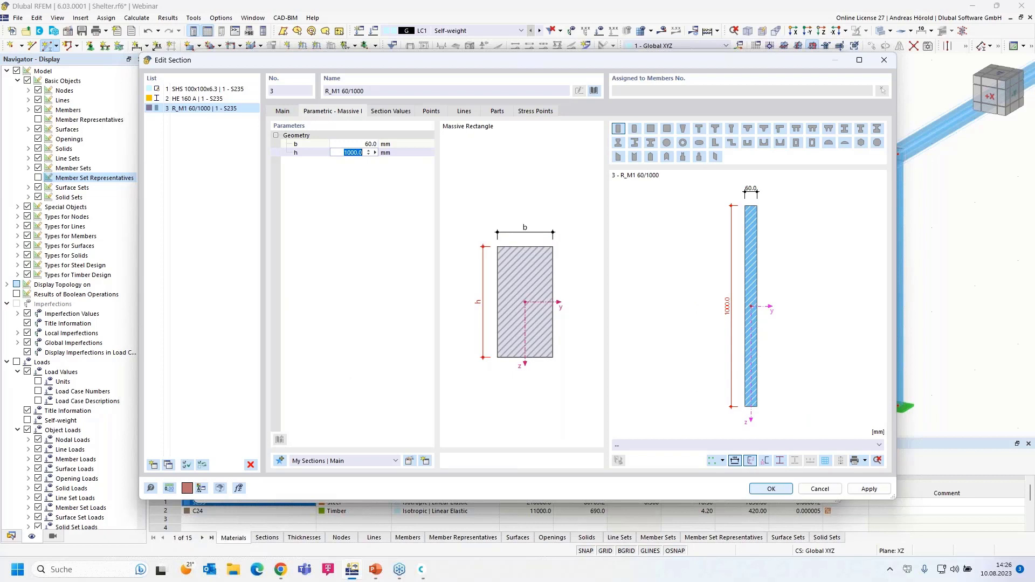
pyautogui.write('160')
pyautogui.press('Return')
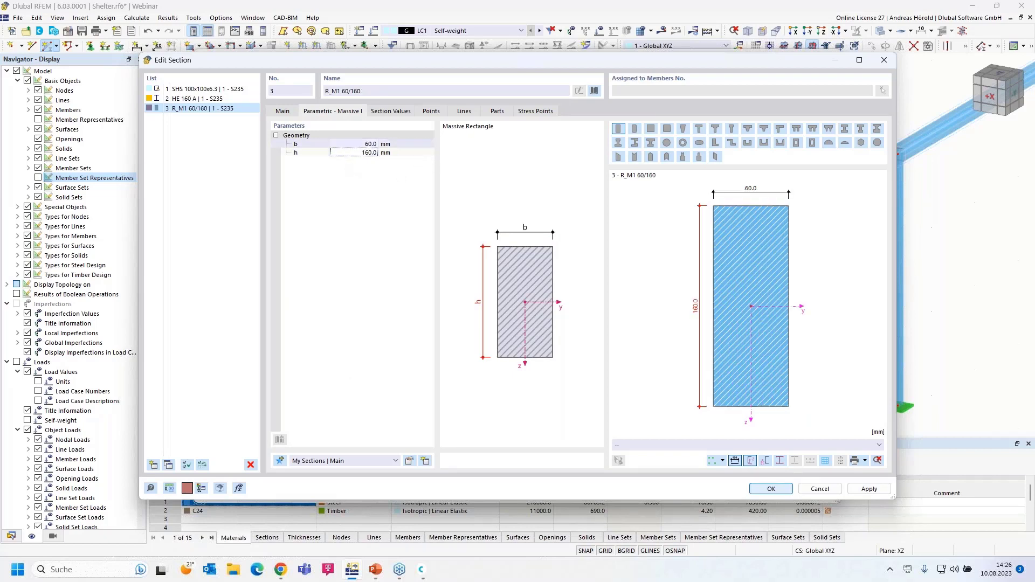
# Step: Assign material 2 - C24 timber to the section and open it in Edit Material
pyautogui.click(282, 112)
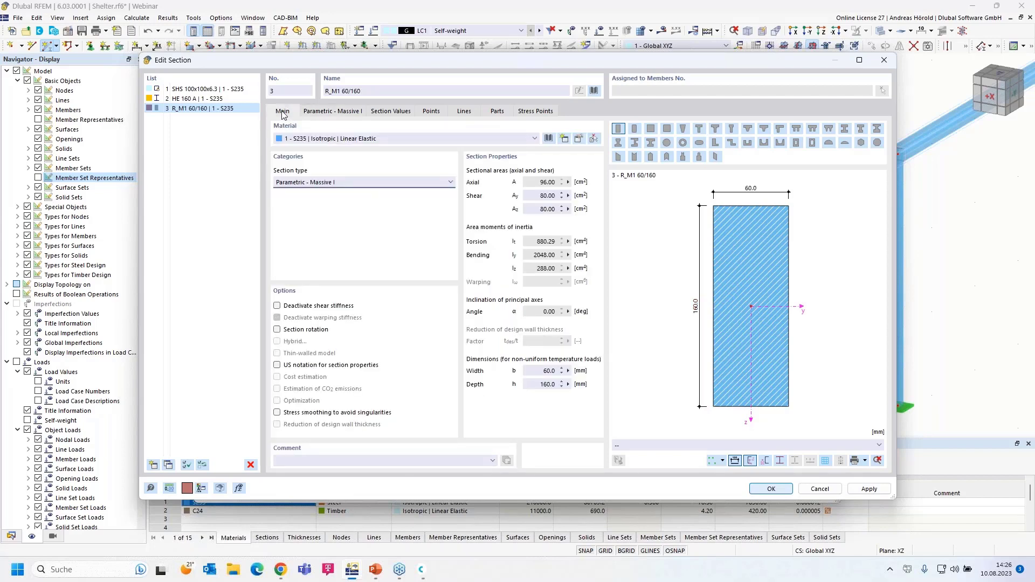
pyautogui.click(320, 140)
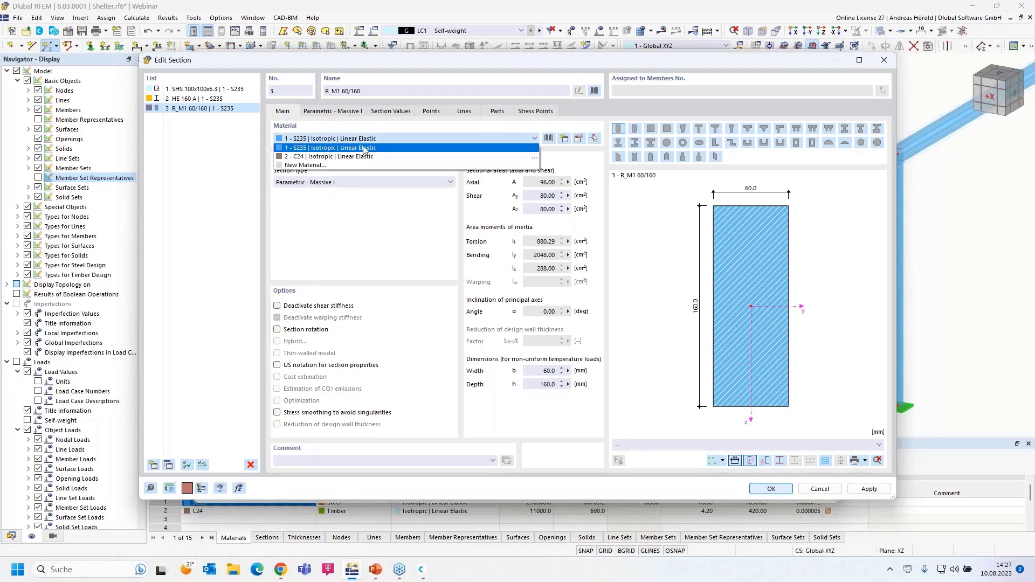
pyautogui.click(380, 157)
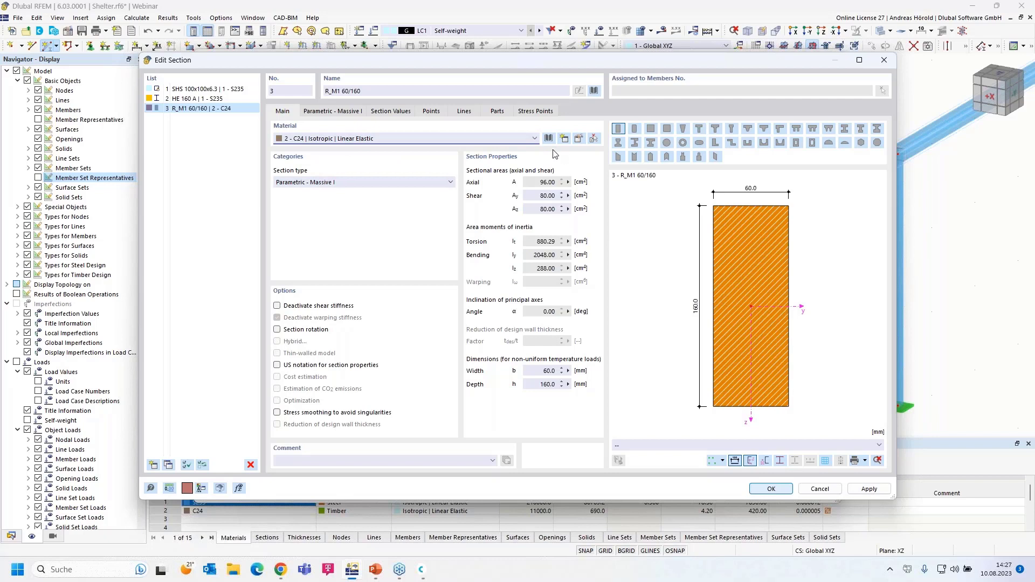
pyautogui.click(578, 140)
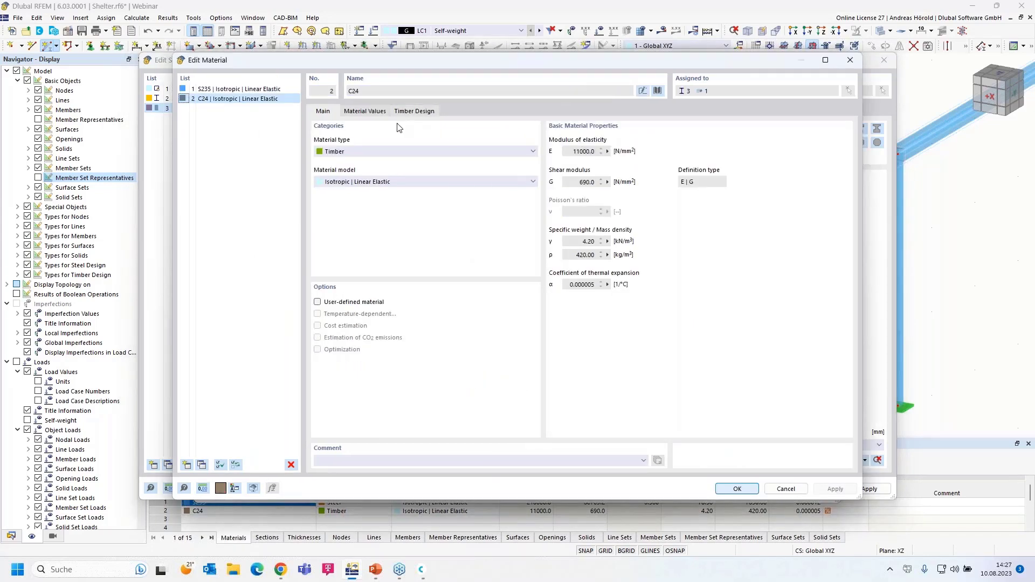
# Step: Filter the material library to Timber, Solid Timber and pick C24 softwood (EN 338)
pyautogui.click(658, 90)
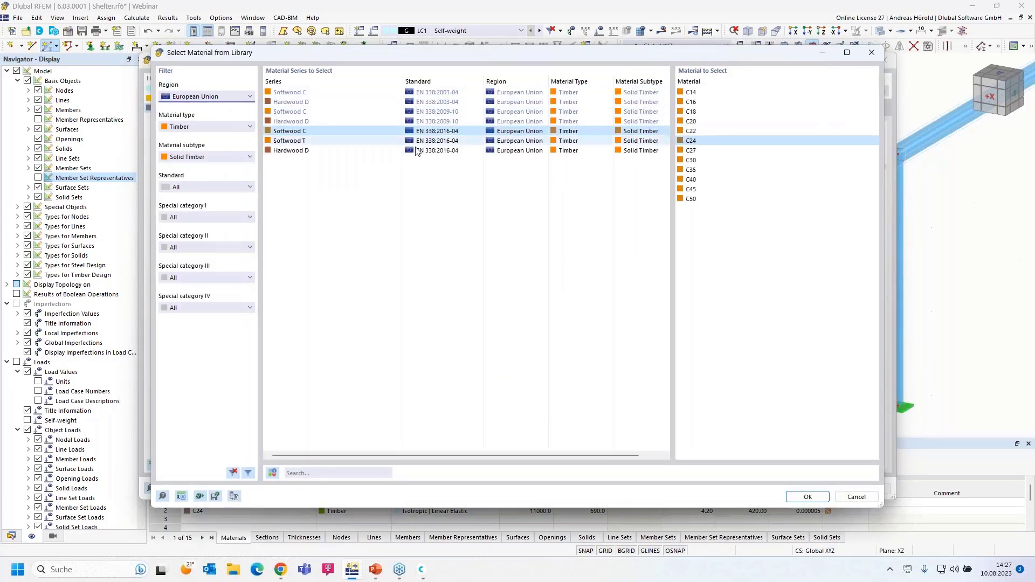
pyautogui.click(208, 158)
pyautogui.click(204, 167)
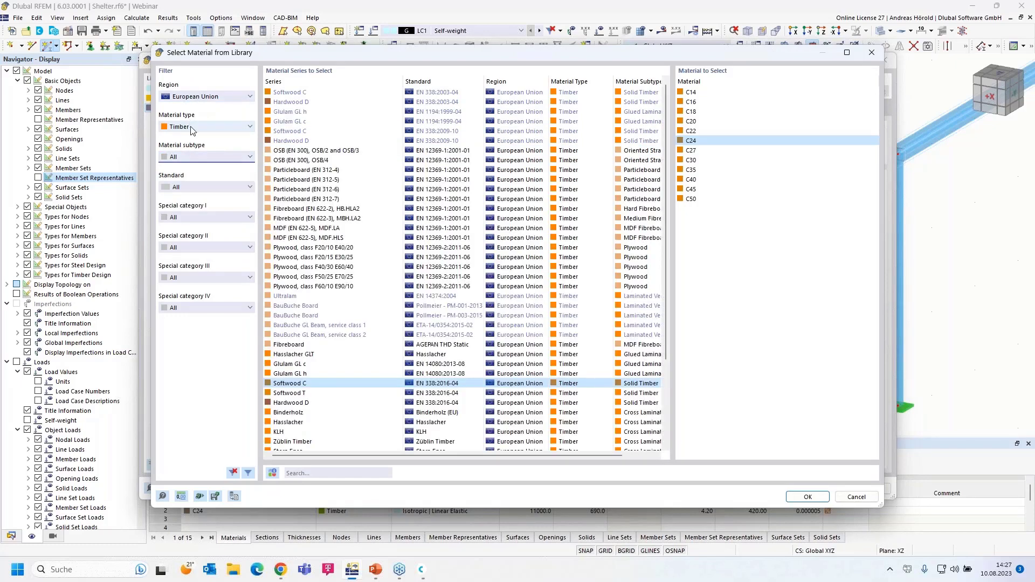
pyautogui.click(208, 129)
pyautogui.click(204, 140)
pyautogui.click(207, 101)
pyautogui.click(207, 100)
pyautogui.click(207, 127)
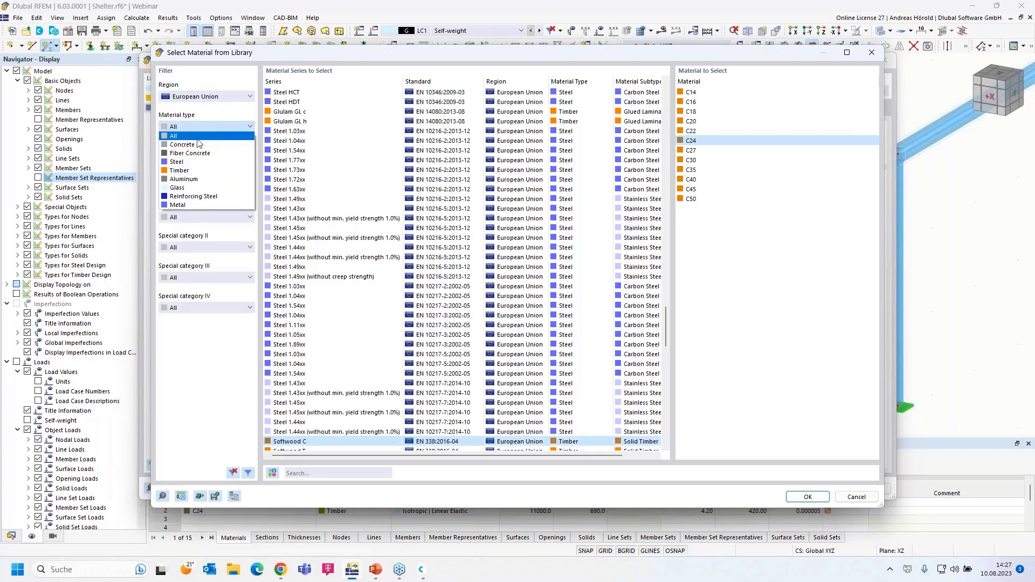
pyautogui.click(197, 171)
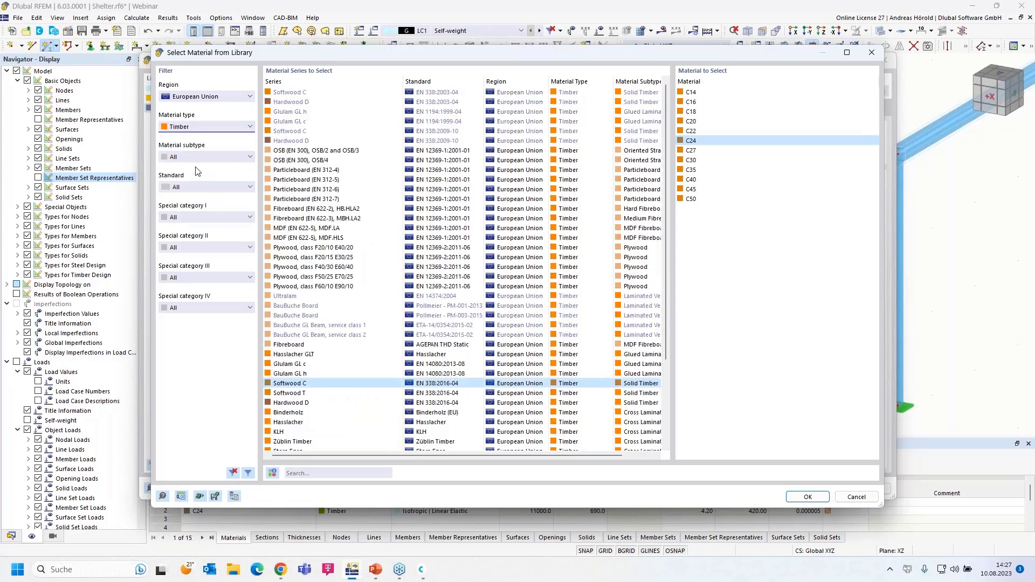
pyautogui.click(205, 156)
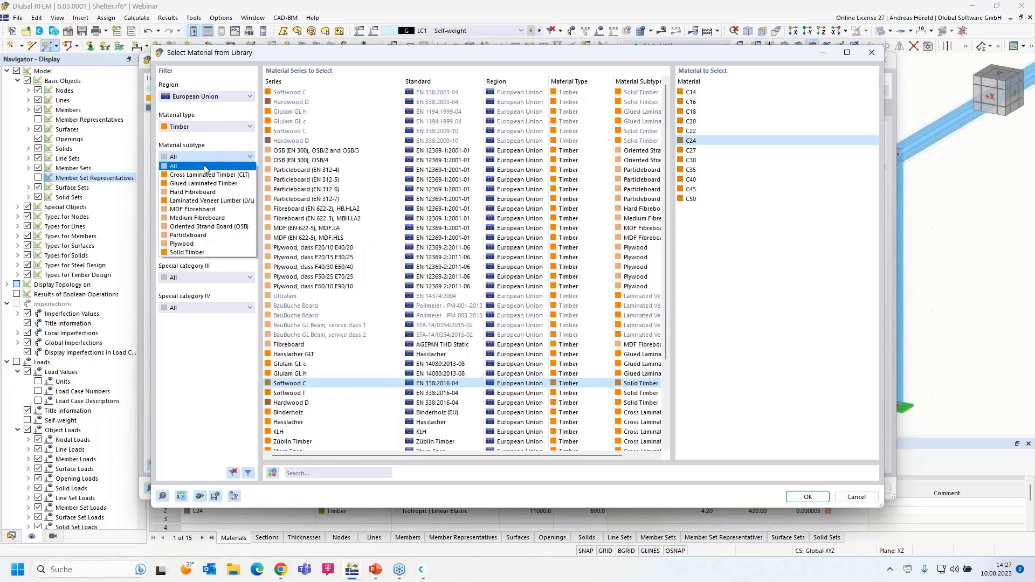
pyautogui.click(223, 253)
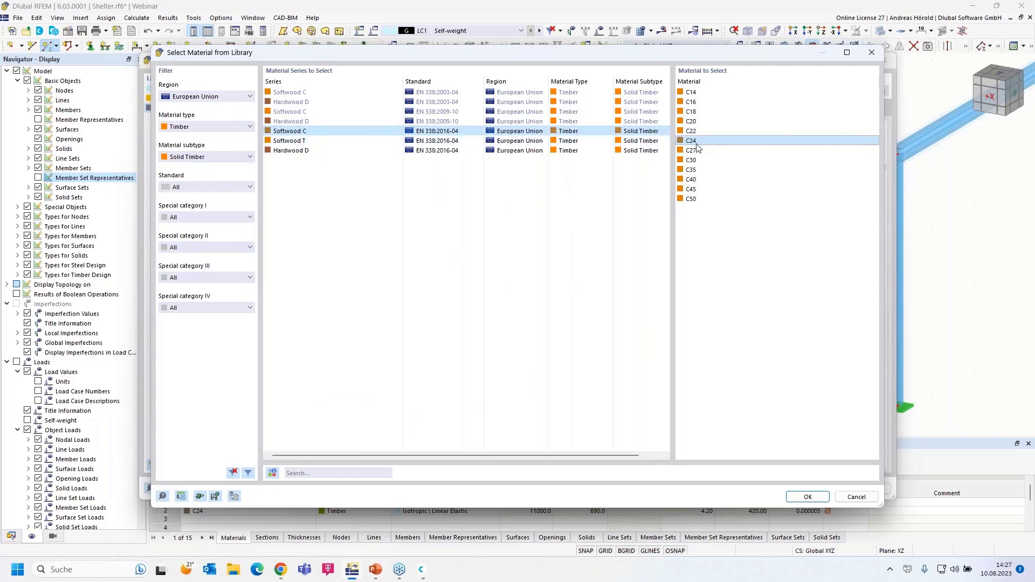
pyautogui.click(807, 497)
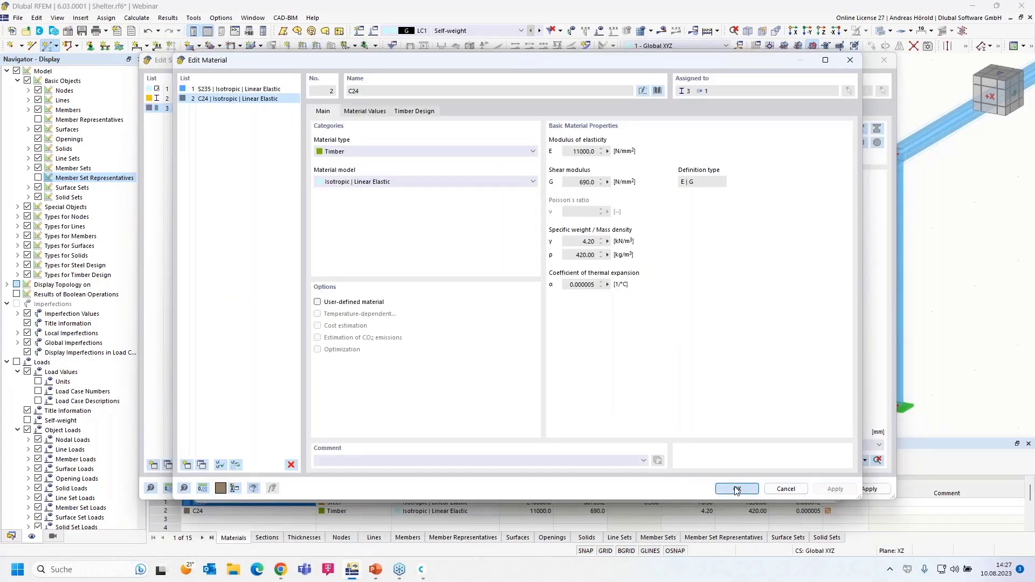
# Step: Confirm the C24 material, the 60/160 timber section and the new member settings
pyautogui.click(736, 489)
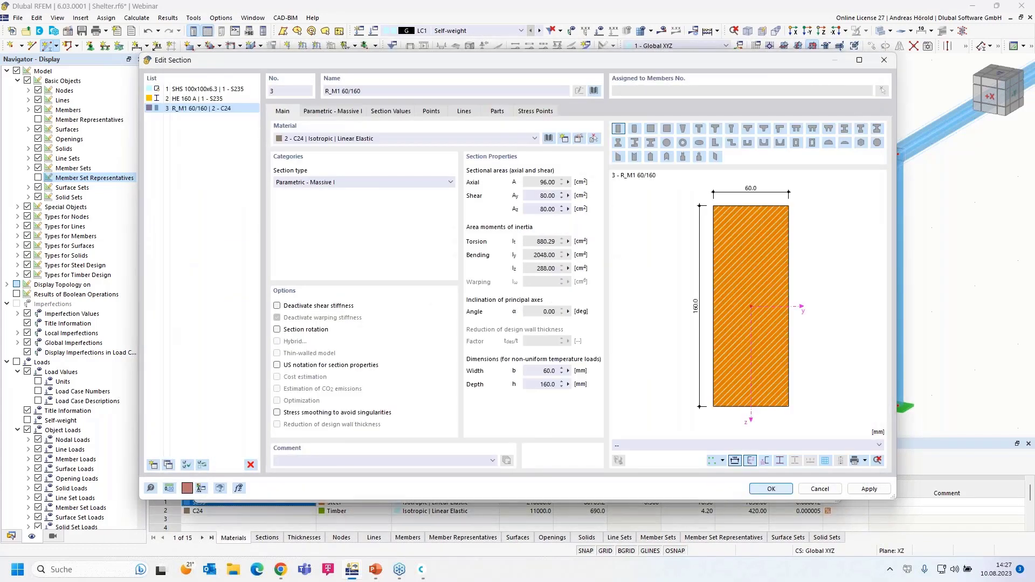
pyautogui.click(770, 490)
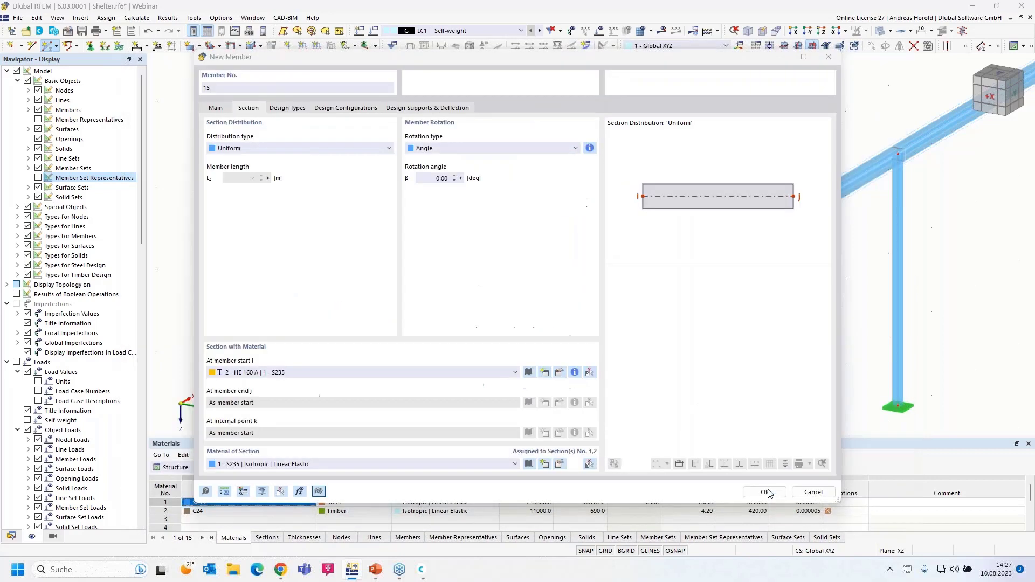
pyautogui.click(764, 491)
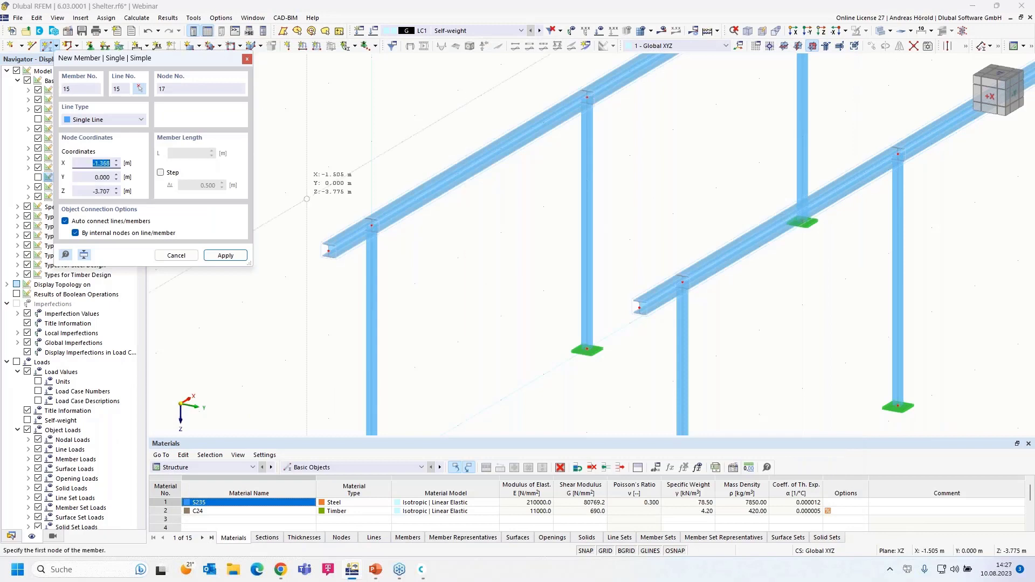
# Step: Draw a trial member from the first node to node 2 on the beam, then undo it
pyautogui.click(285, 192)
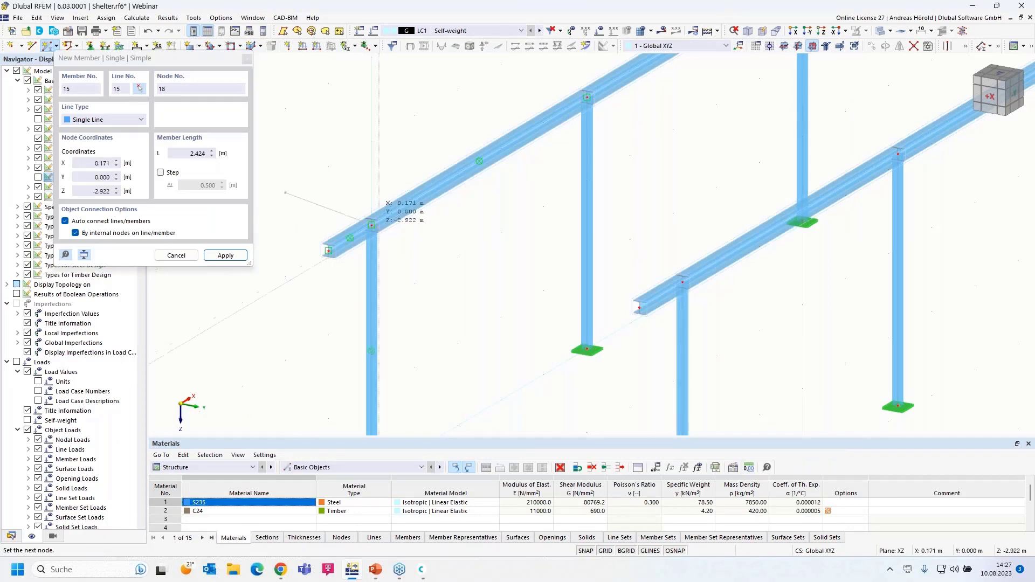
pyautogui.click(371, 224)
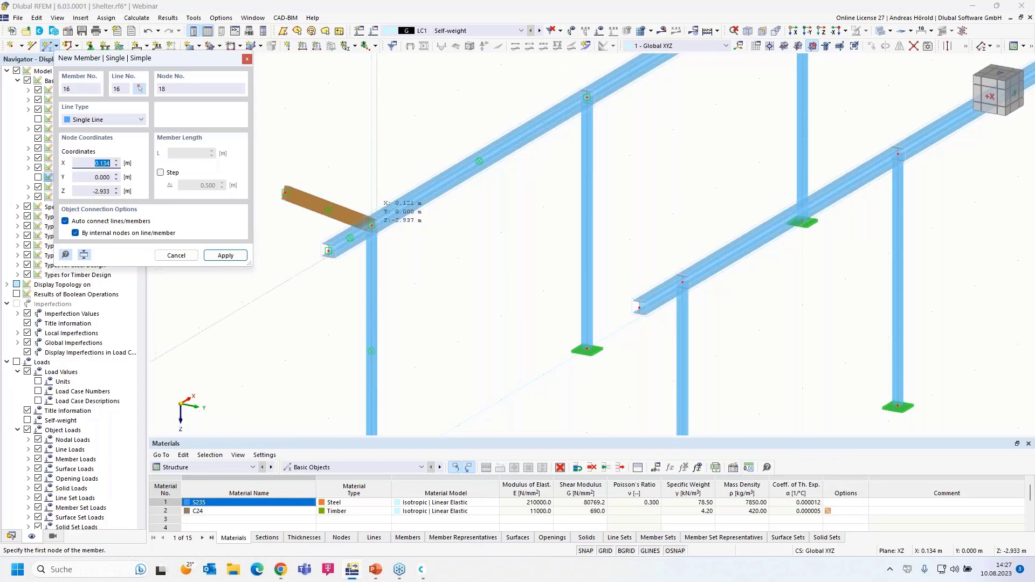
pyautogui.scroll(5, 385, 232)
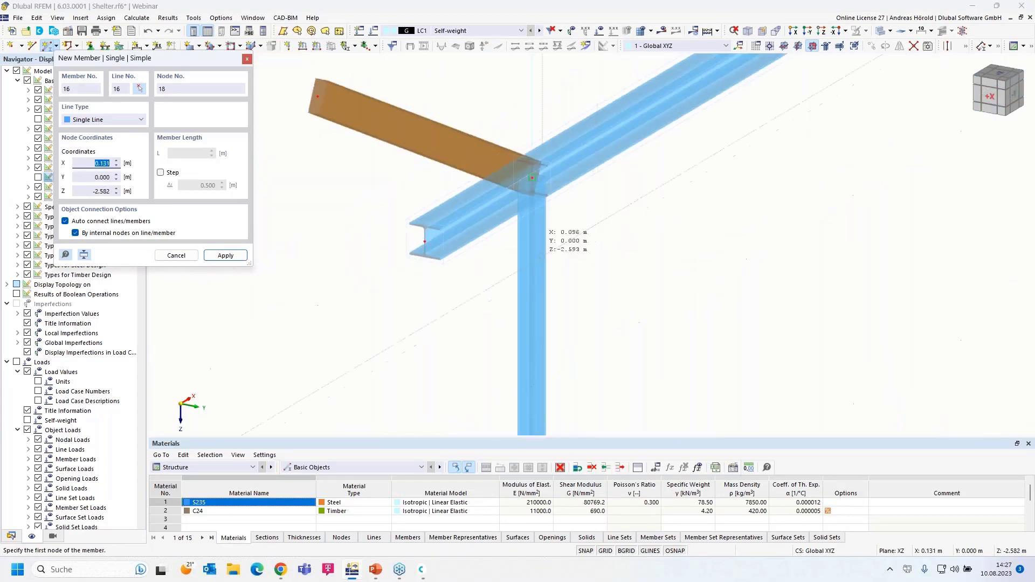
pyautogui.scroll(-1, 394, 247)
pyautogui.scroll(-4, 394, 247)
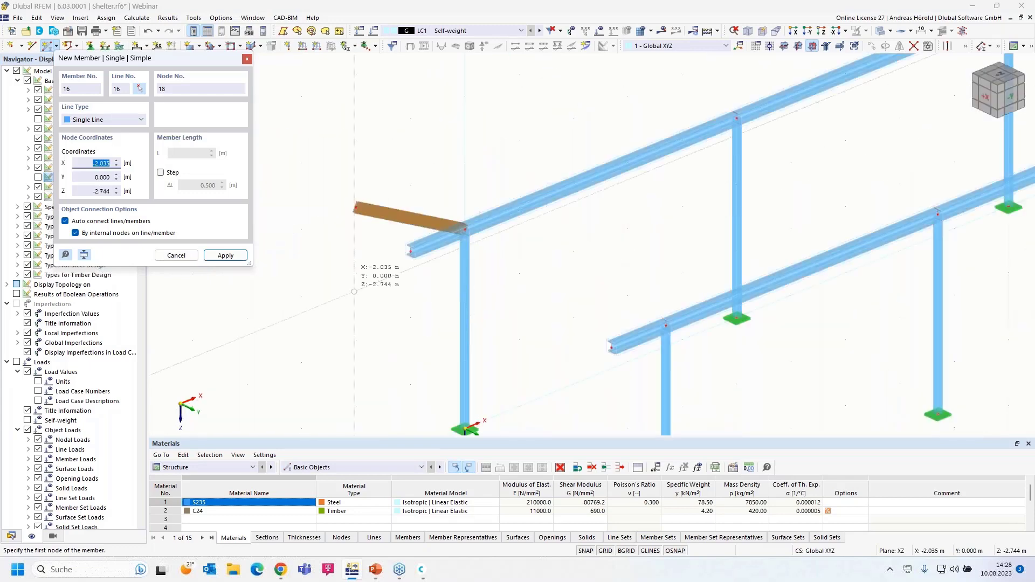
pyautogui.click(147, 33)
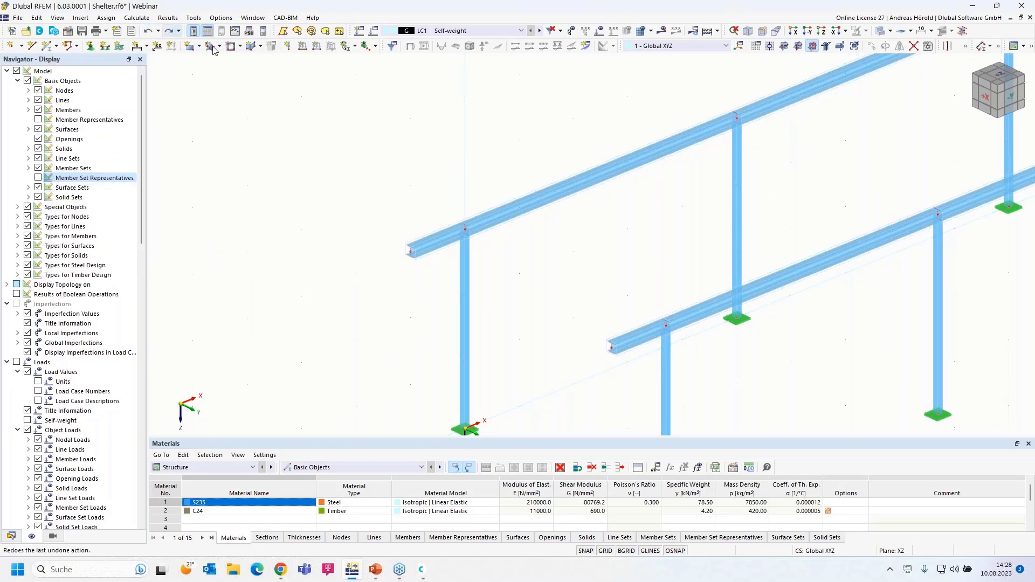
# Step: Switch the working plane to global YZ and pan the view across both frames
pyautogui.scroll(-1, 706, 221)
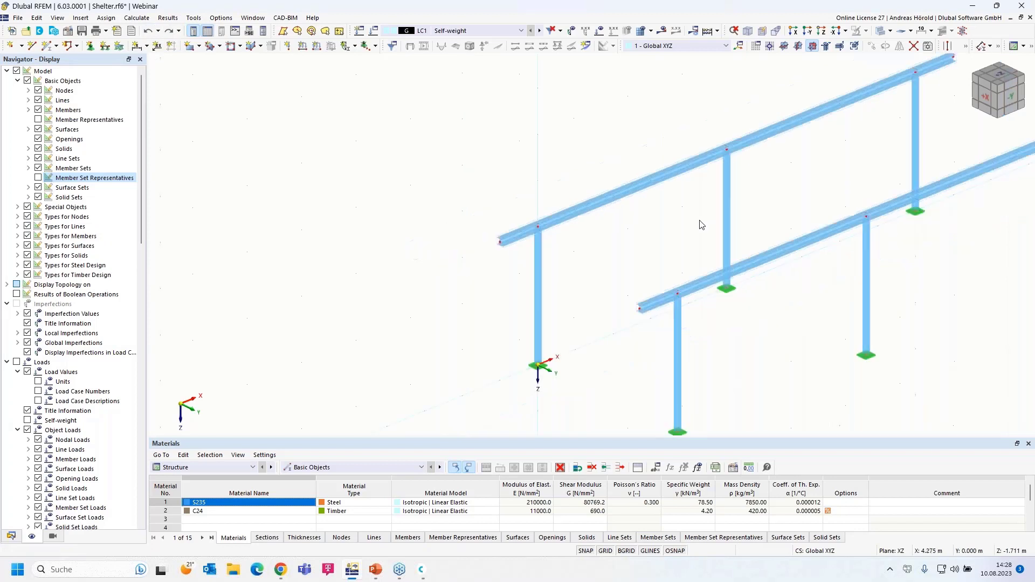
pyautogui.click(798, 47)
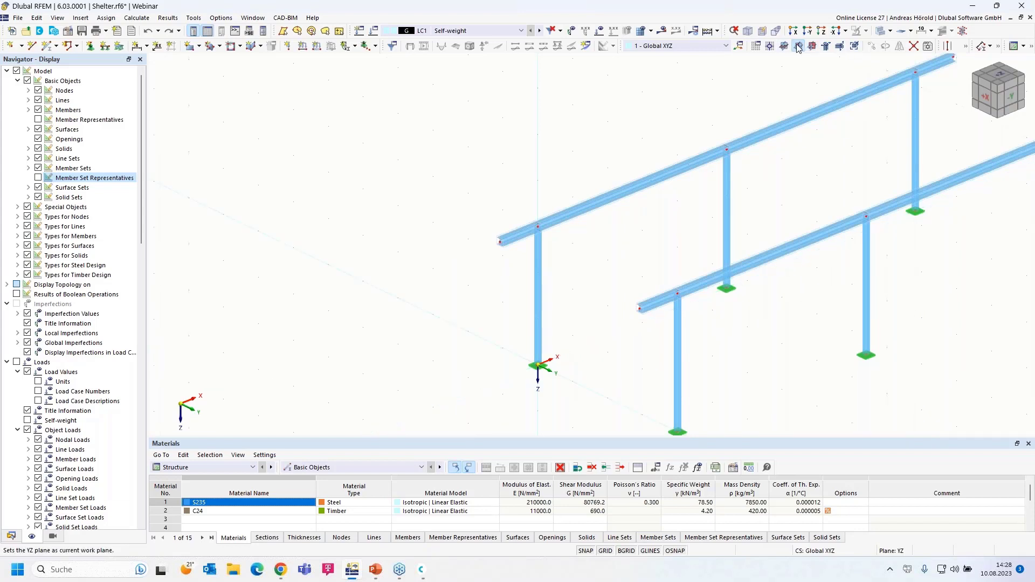
pyautogui.moveTo(765, 362); pyautogui.dragTo(802, 334, button='middle')
pyautogui.scroll(5, 652, 299)
pyautogui.moveTo(649, 296); pyautogui.dragTo(549, 295, button='middle')
pyautogui.scroll(-1, 549, 295)
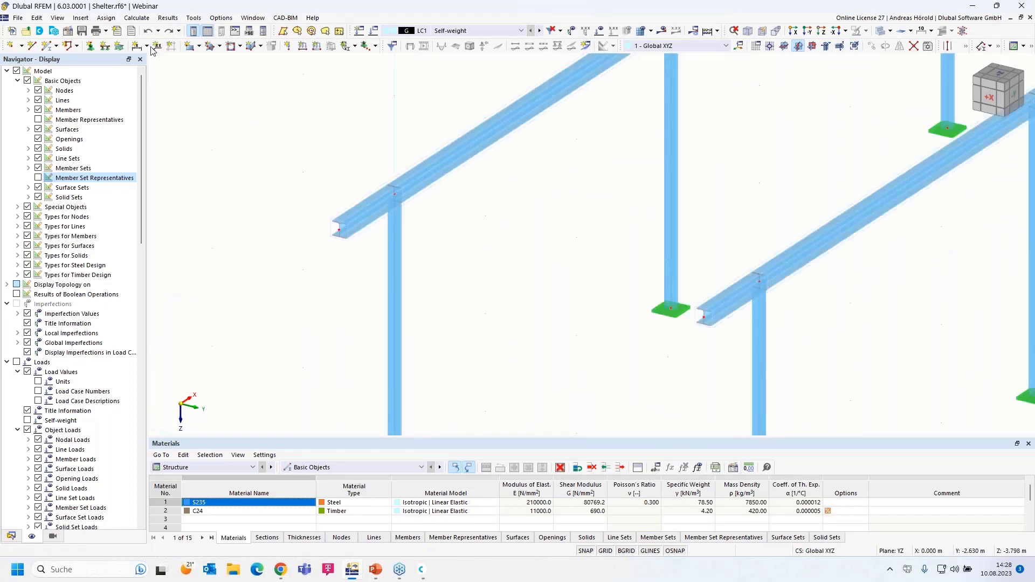
pyautogui.click(158, 31)
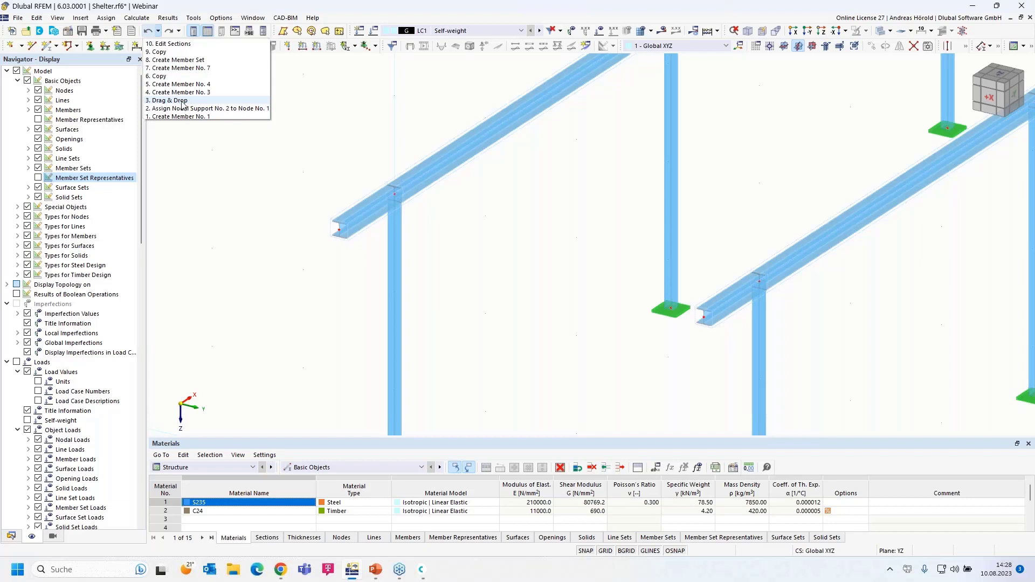
pyautogui.click(310, 121)
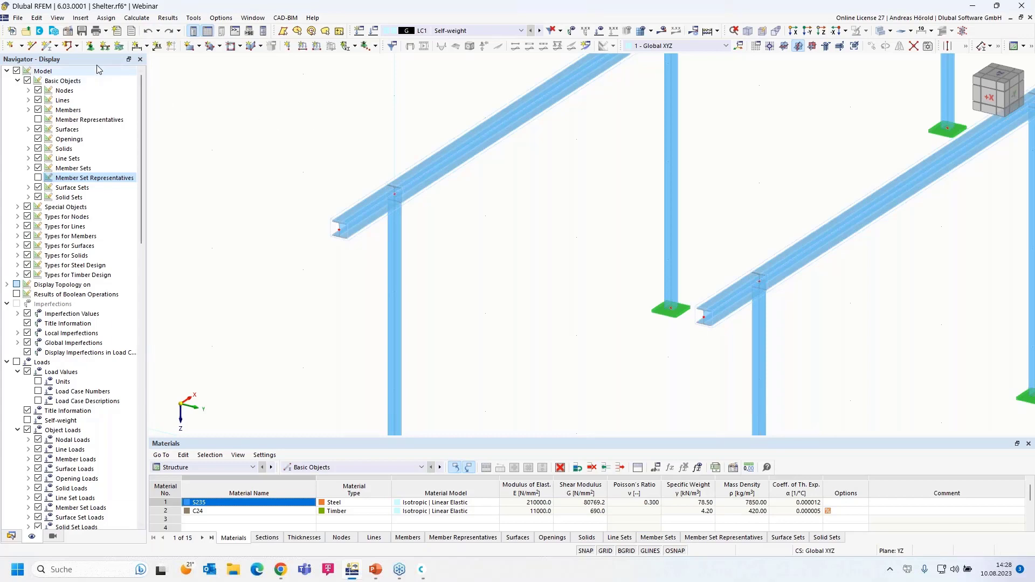
# Step: Start new member 15 after verifying its section is R_M1 60/160 C24
pyautogui.click(47, 47)
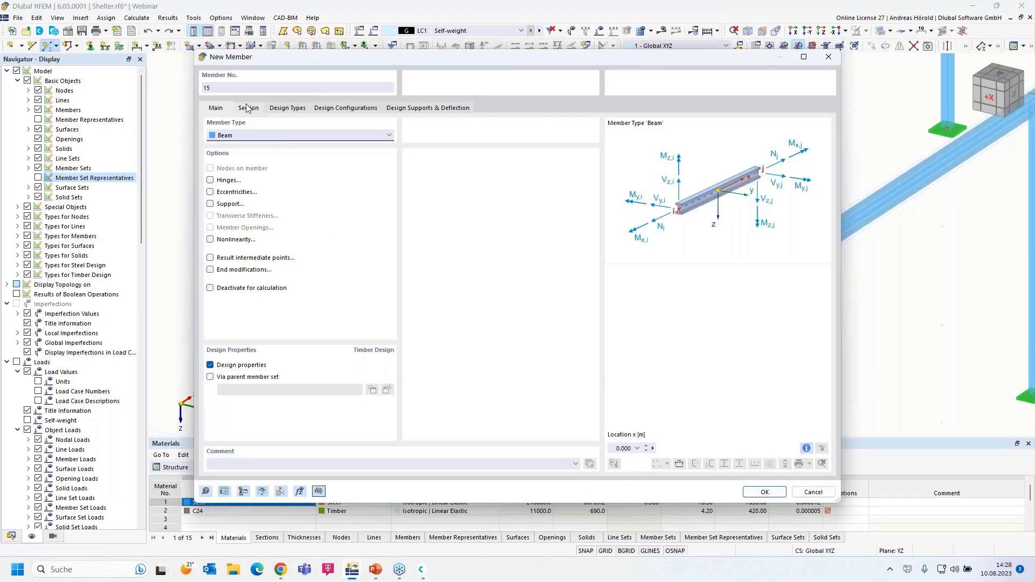
pyautogui.click(248, 108)
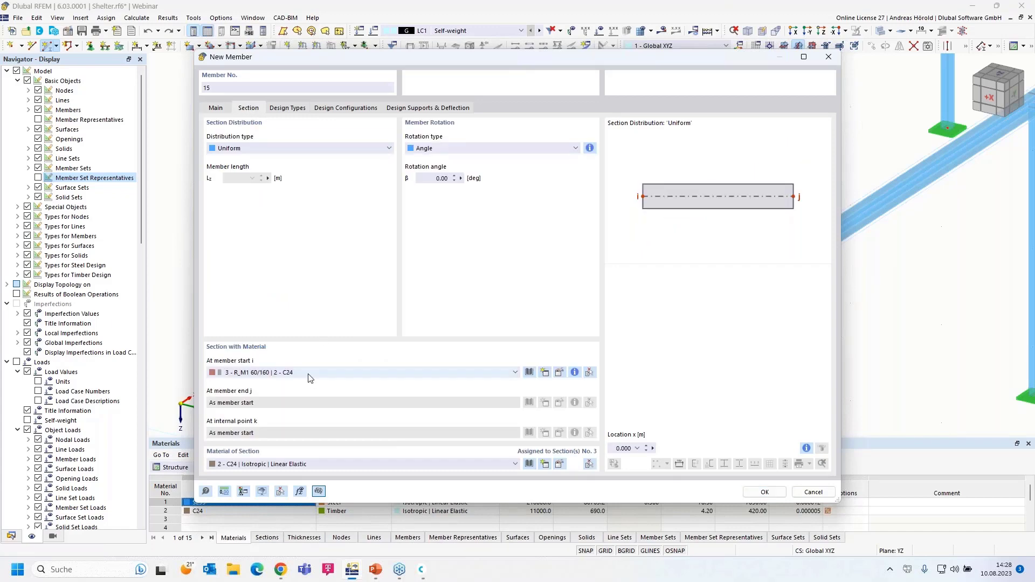
pyautogui.click(764, 493)
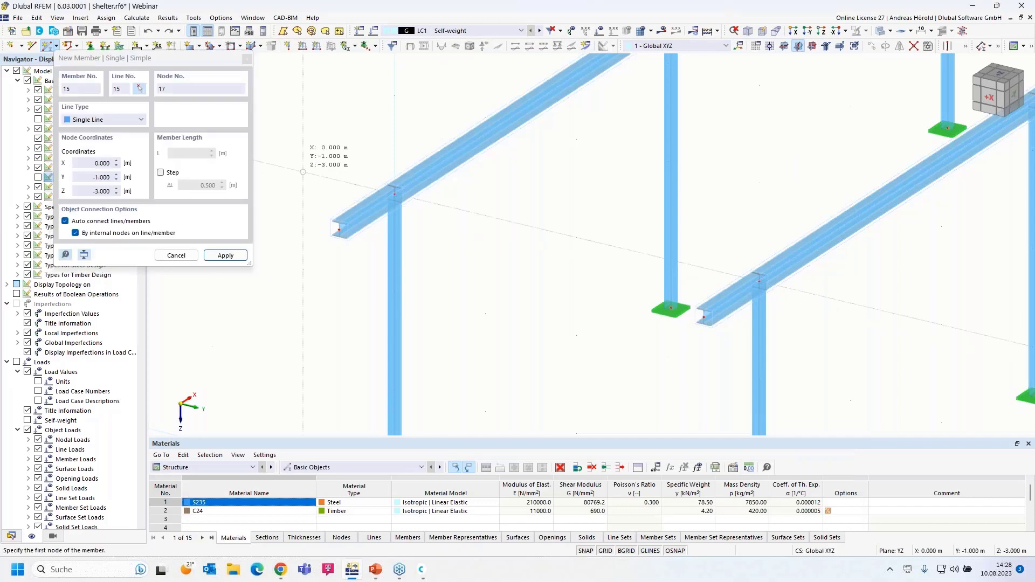
# Step: Draw rafter members 15–17 from the left overhang across both beam nodes to the right overhang
pyautogui.click(303, 172)
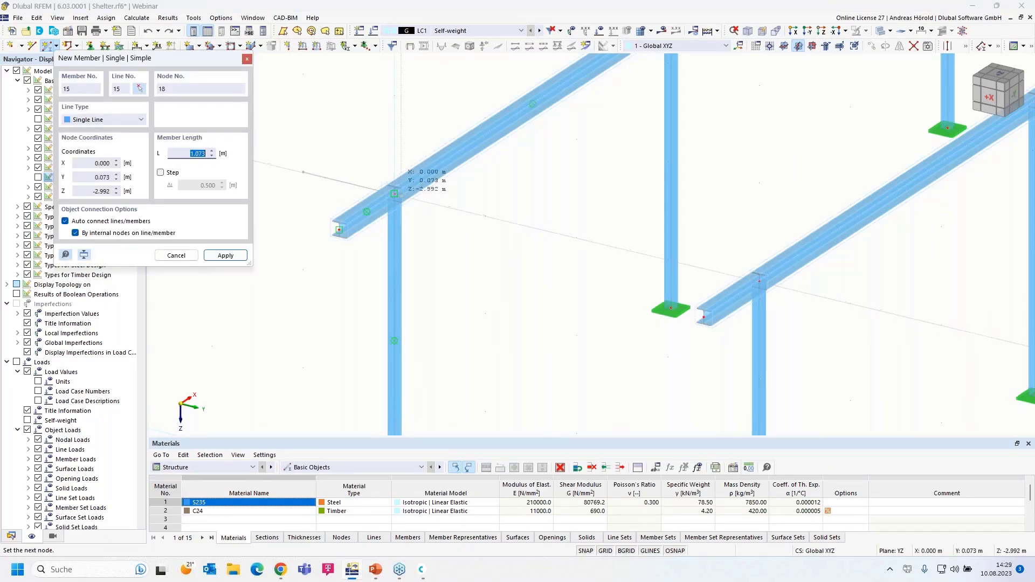
pyautogui.click(394, 193)
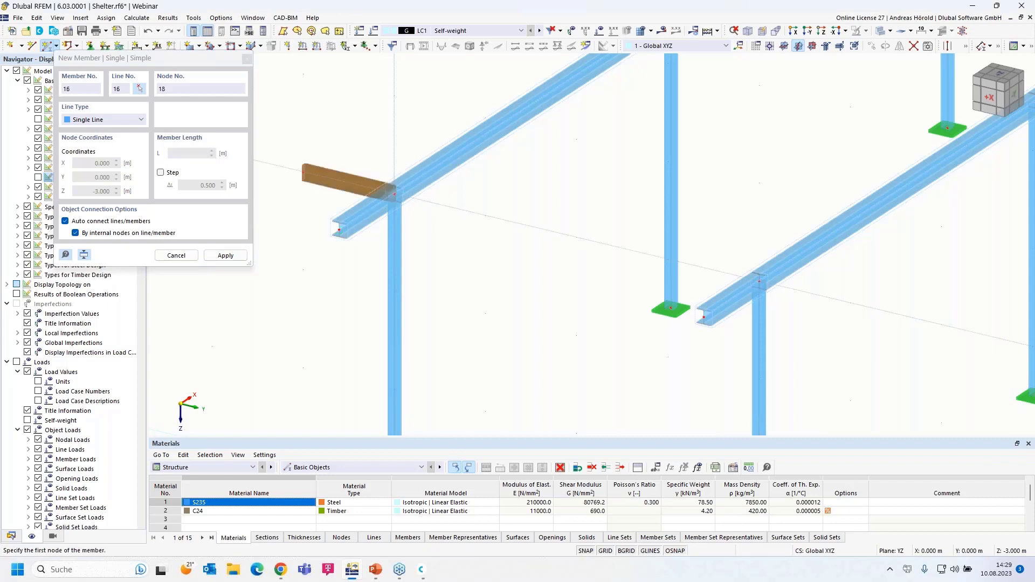
pyautogui.click(395, 194)
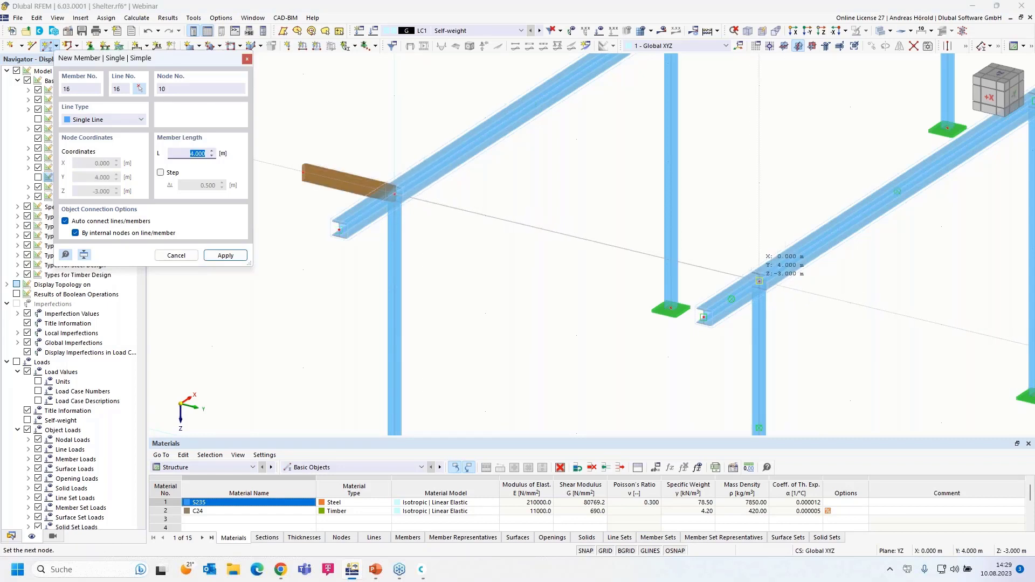
pyautogui.click(758, 281)
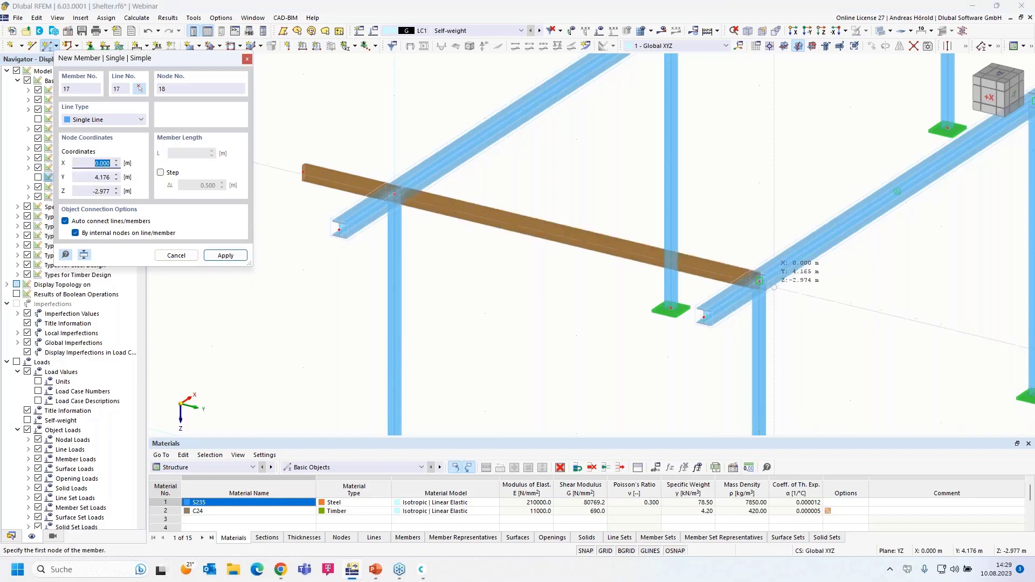
pyautogui.click(759, 281)
pyautogui.click(850, 303)
pyautogui.press('Escape')
pyautogui.keyDown('ctrl'); pyautogui.moveTo(796, 349); pyautogui.dragTo(467, 224, button='middle'); pyautogui.keyUp('ctrl')
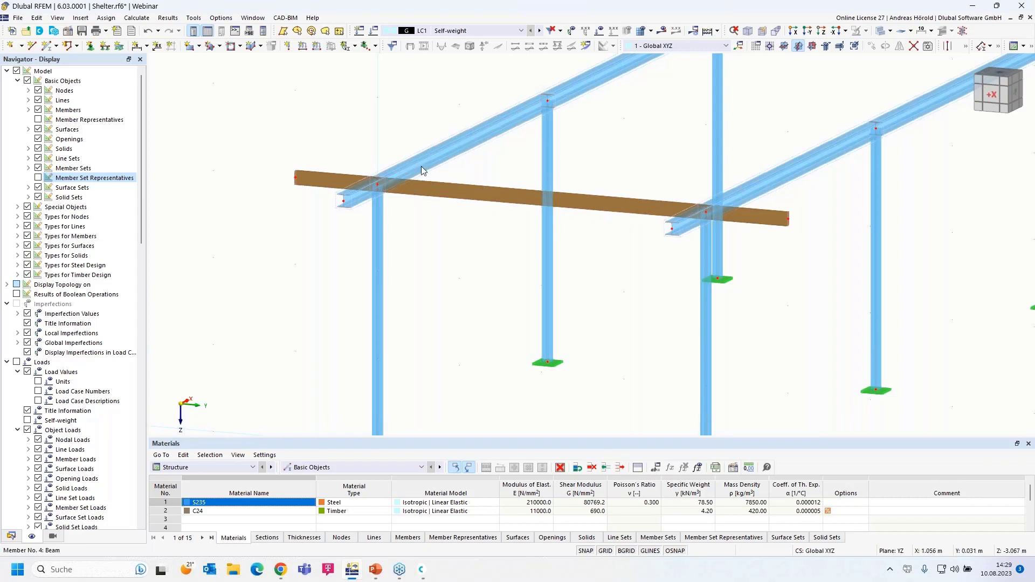
# Step: Window-select the left, middle and right pieces of the timber rafter
pyautogui.scroll(-1, 462, 177)
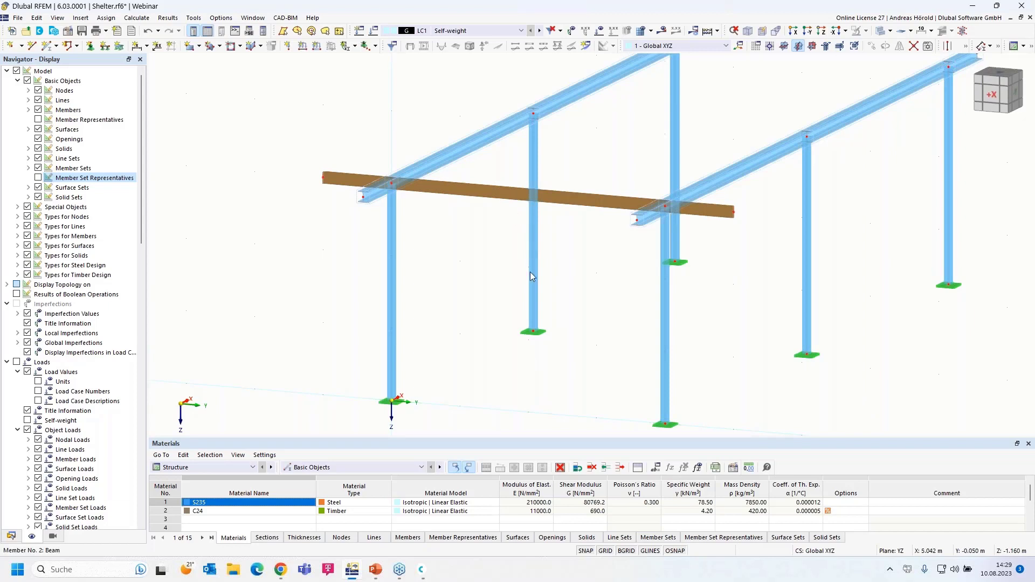
pyautogui.moveTo(473, 353); pyautogui.dragTo(550, 331, button='middle')
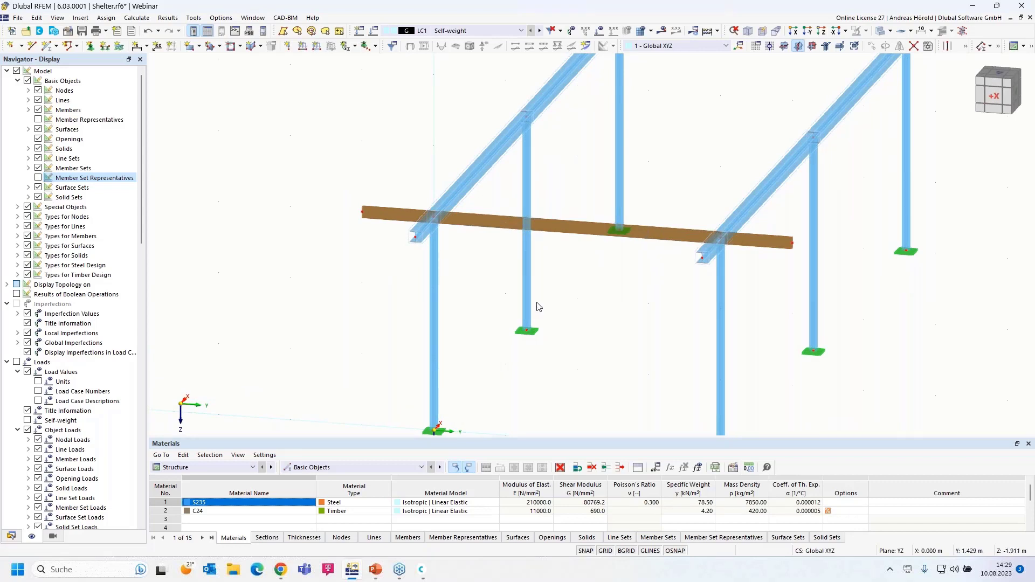
pyautogui.moveTo(688, 198); pyautogui.dragTo(656, 265)
pyautogui.moveTo(383, 182); pyautogui.dragTo(325, 242)
pyautogui.moveTo(386, 187); pyautogui.dragTo(348, 236)
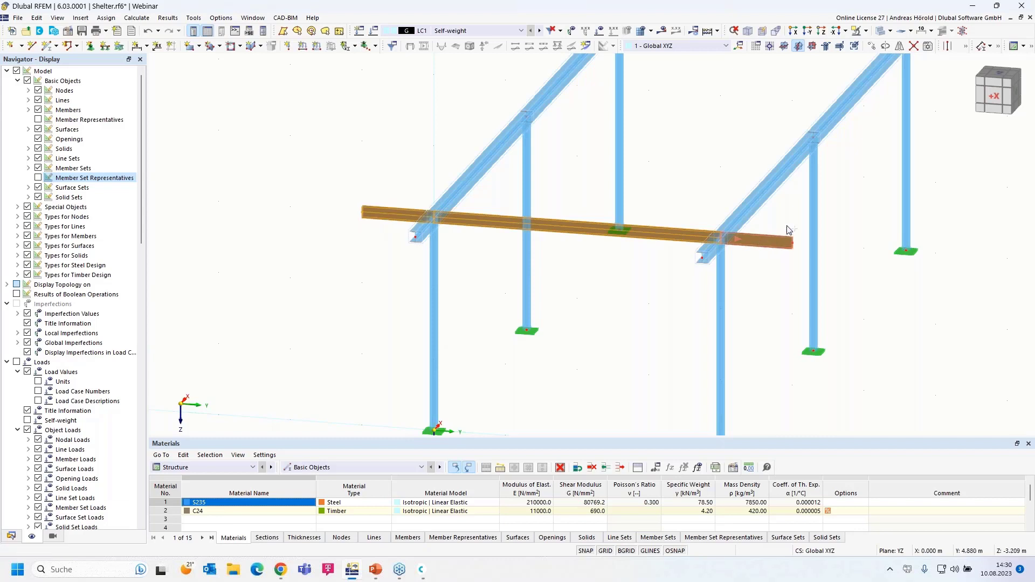
pyautogui.moveTo(801, 222); pyautogui.dragTo(762, 262)
# Step: Open Edit Members for rafter members 15–17 from the Members (3x) context menu
pyautogui.rightClick(667, 241)
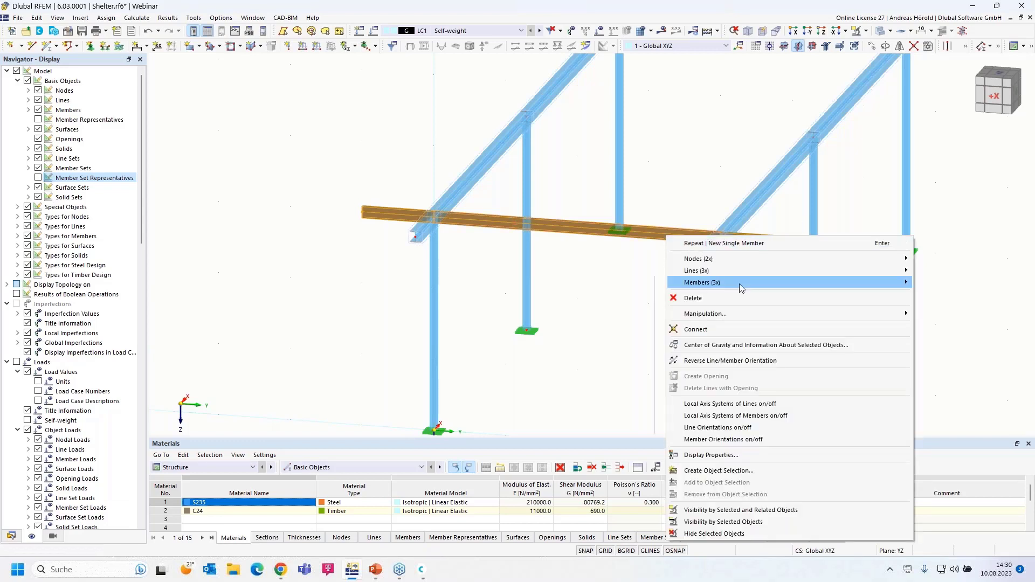
pyautogui.moveTo(740, 284)
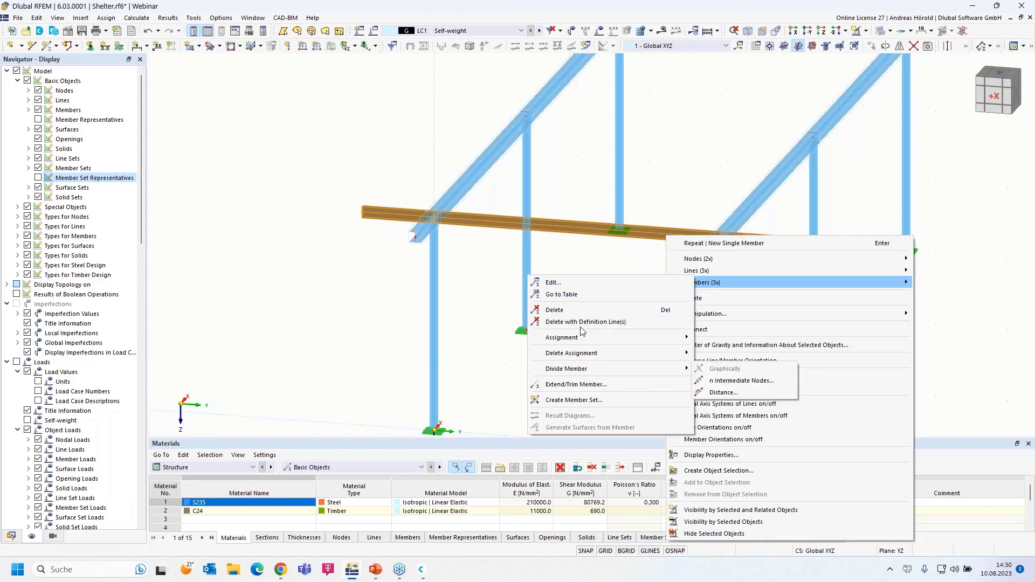
pyautogui.click(570, 282)
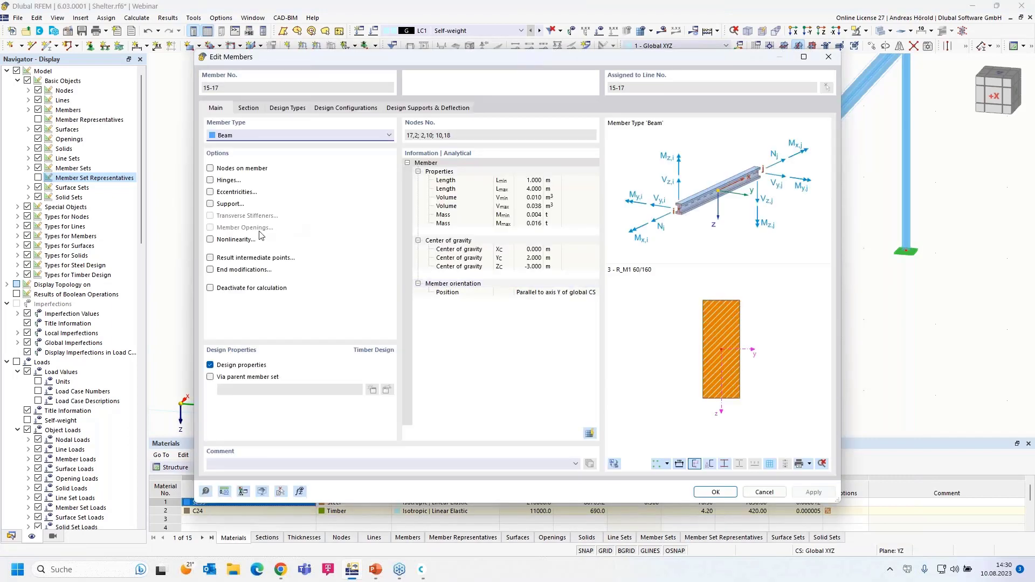
# Step: Enable Eccentricities for members 15–17 and create a new eccentricity for the start
pyautogui.click(210, 193)
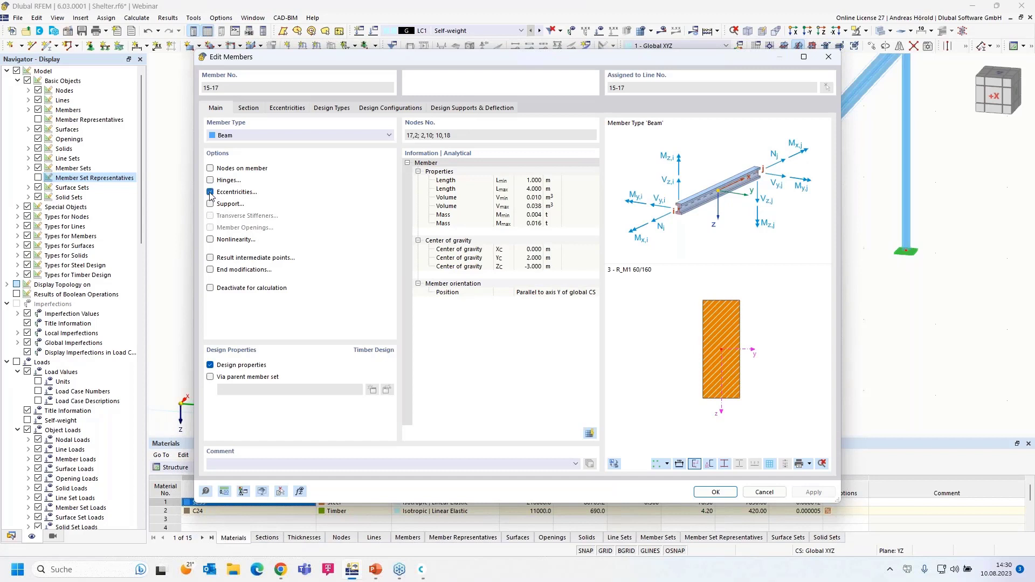
pyautogui.click(287, 109)
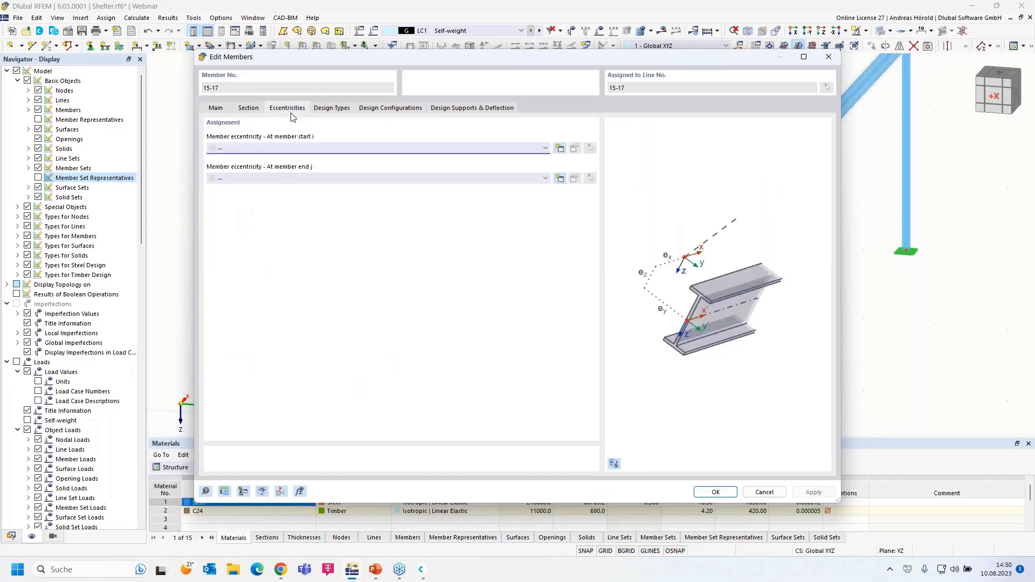
pyautogui.click(560, 148)
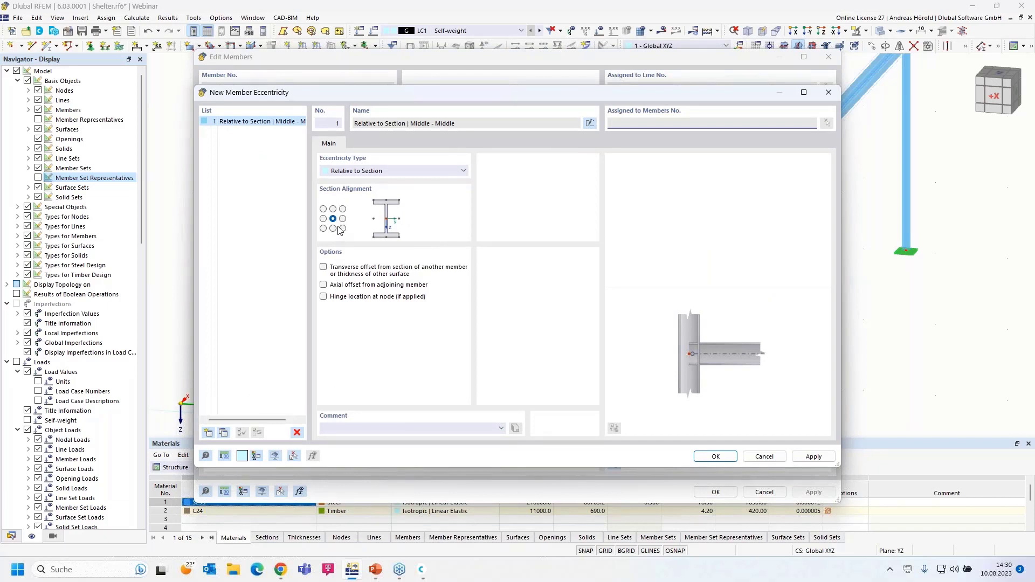
# Step: Define section-relative eccentricity 1: Middle - Bottom, offset from member 4's Middle - Top
pyautogui.click(376, 171)
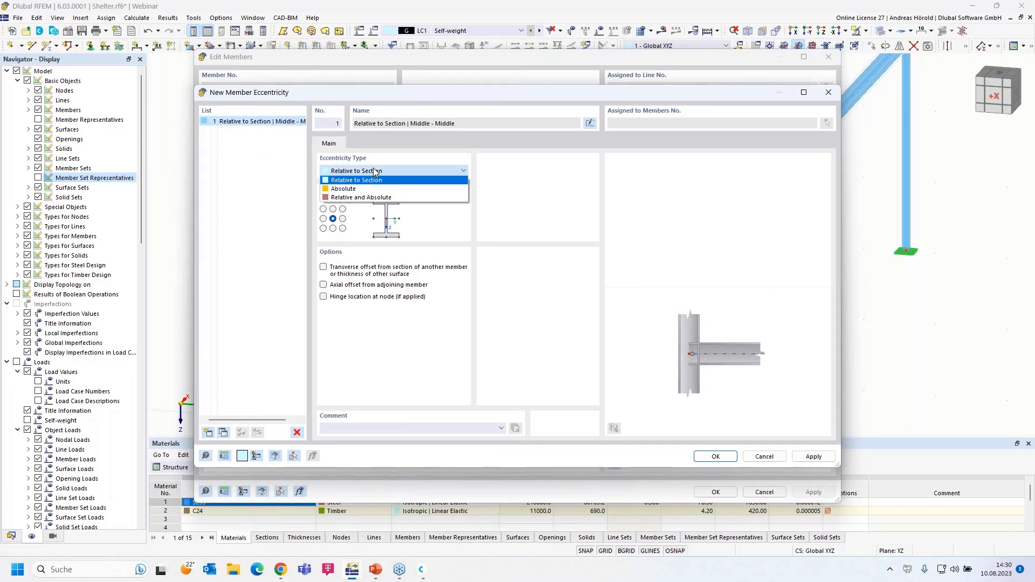
pyautogui.click(375, 171)
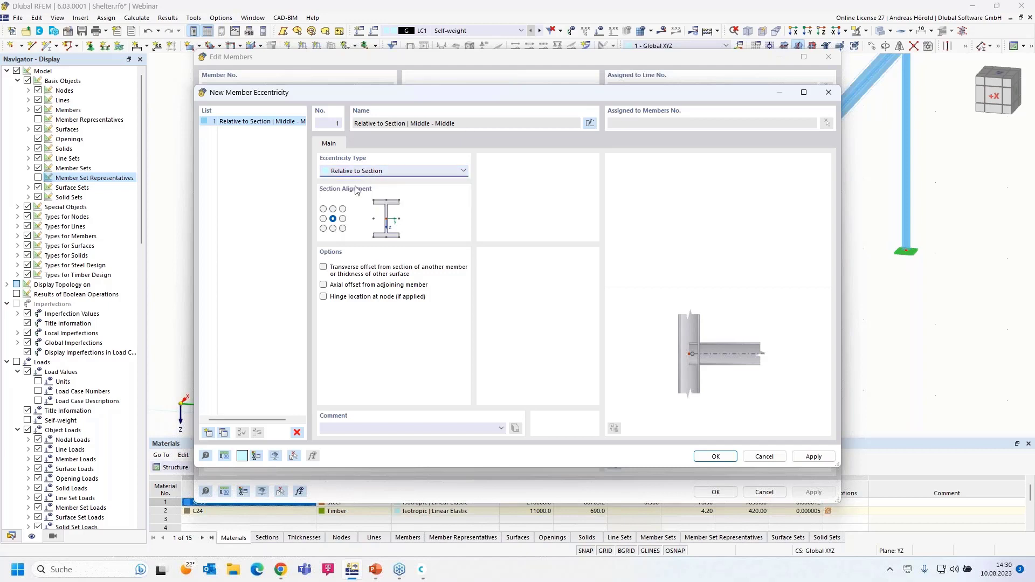
pyautogui.click(333, 229)
pyautogui.click(323, 268)
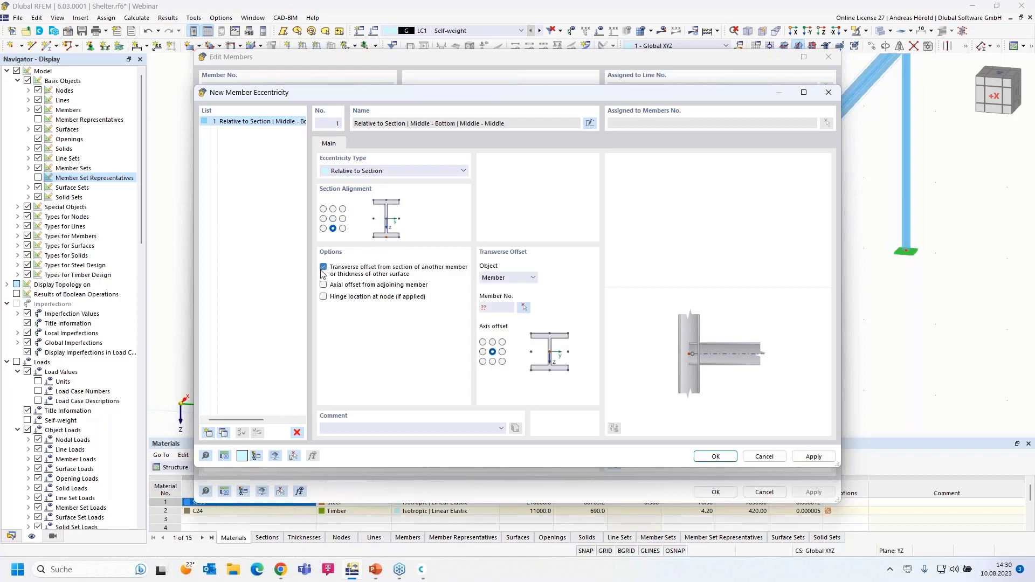
pyautogui.click(493, 343)
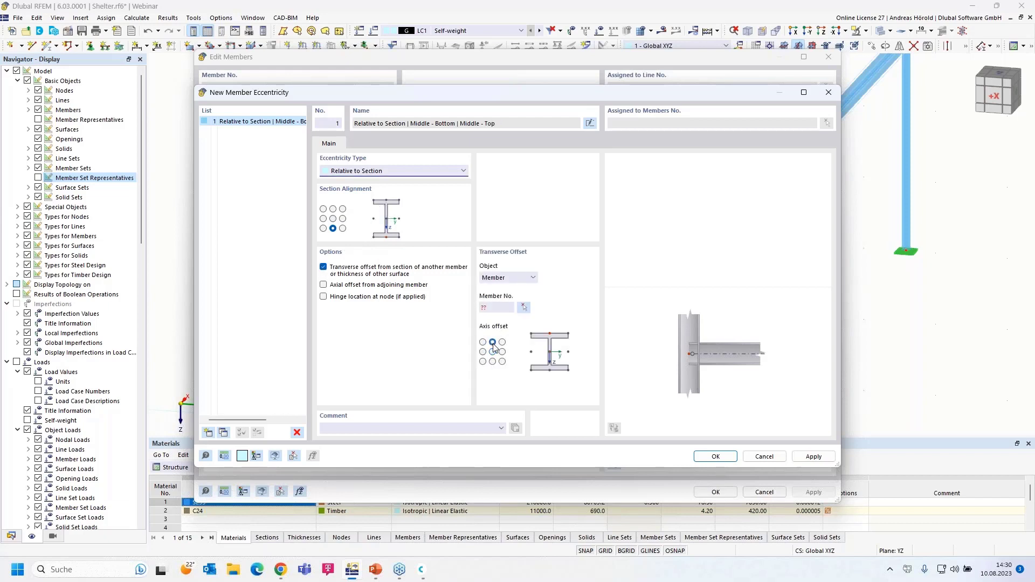
pyautogui.click(524, 307)
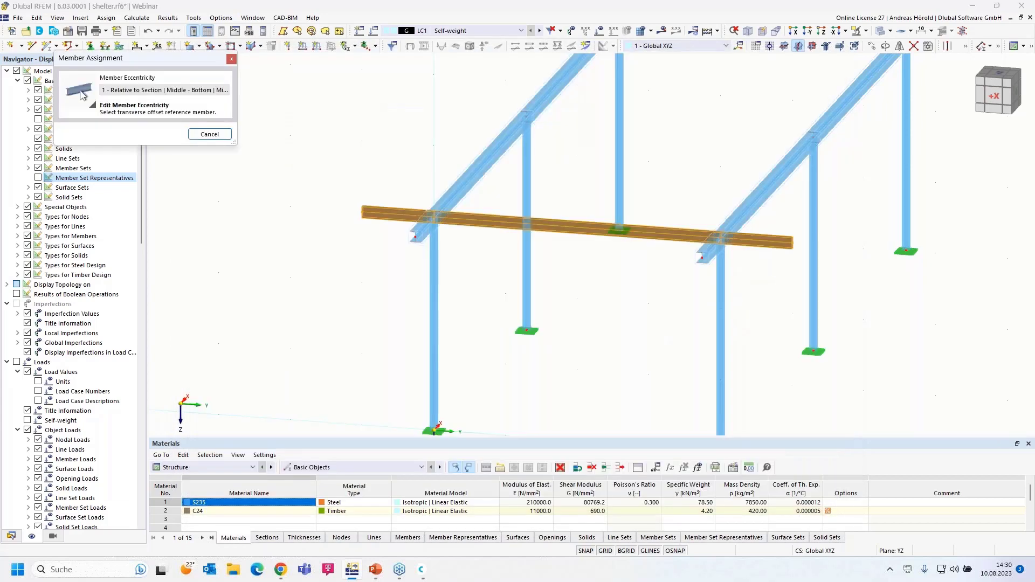
pyautogui.click(471, 194)
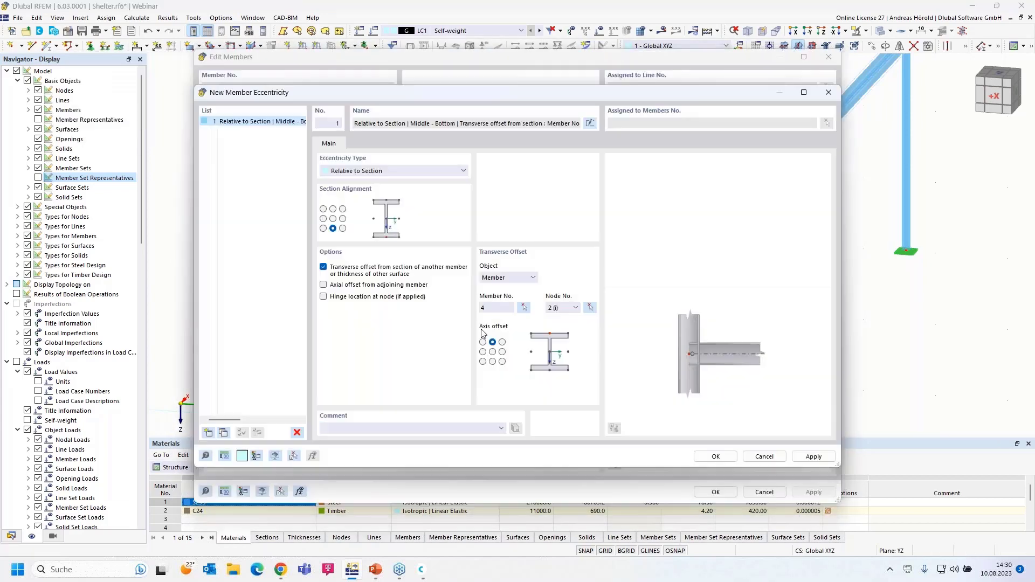
pyautogui.click(715, 457)
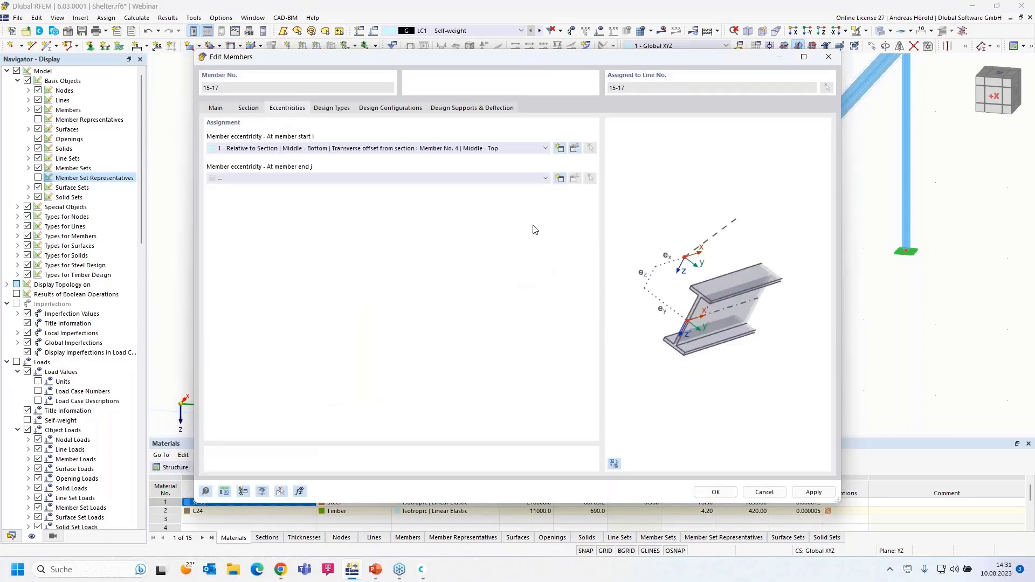
# Step: Assign eccentricity 1 to the member end as well and confirm the edit
pyautogui.click(508, 179)
pyautogui.click(487, 197)
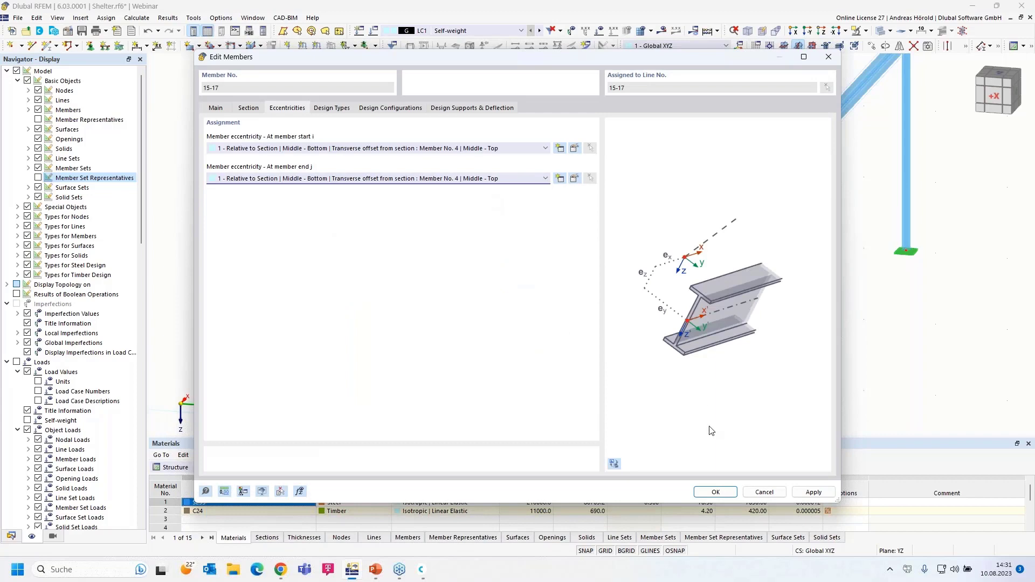
pyautogui.click(719, 494)
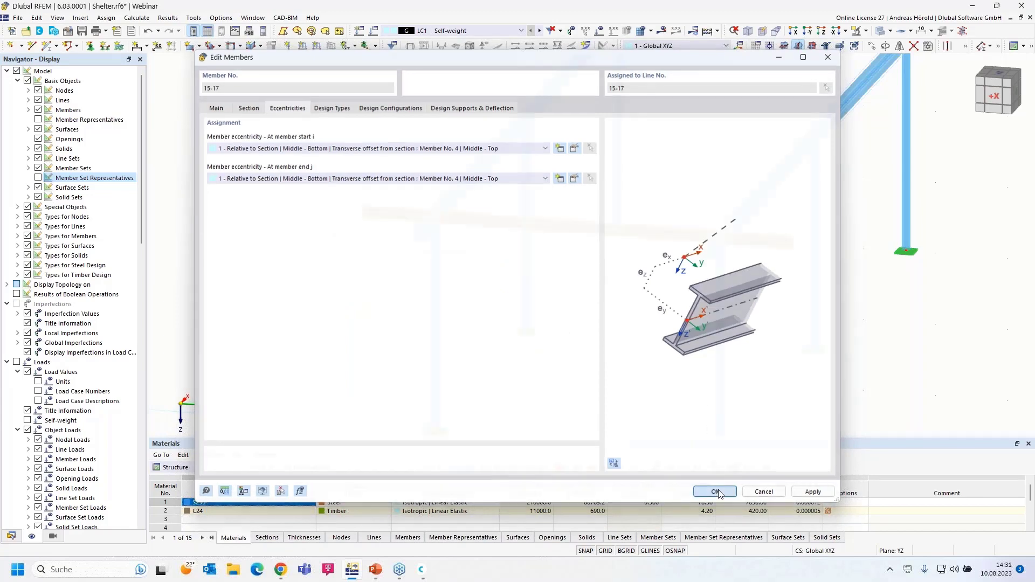
# Step: Inspect the rafter-on-beam connection along X, undo the last change, then calculate LC1 Self-weight
pyautogui.click(796, 32)
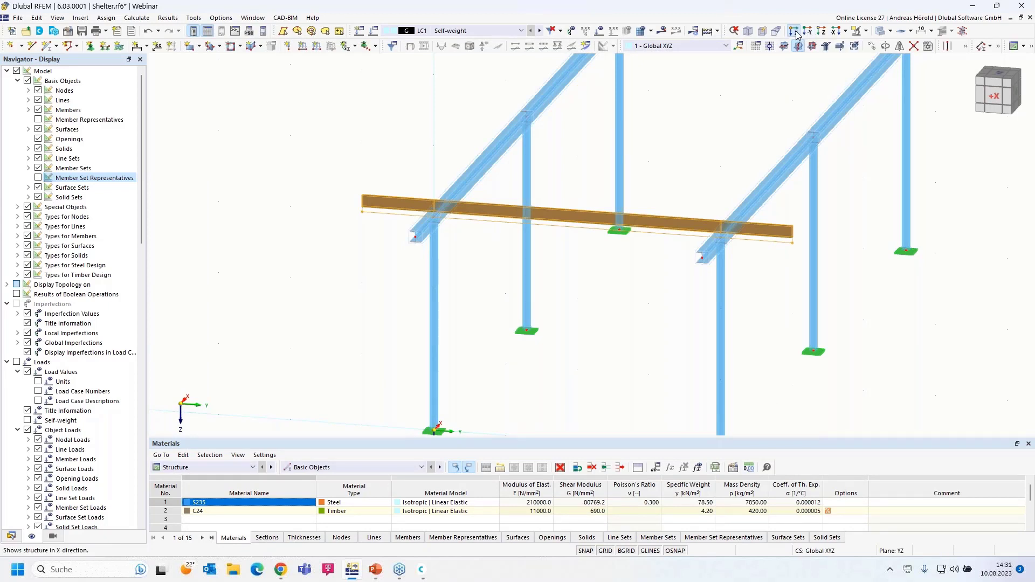
pyautogui.scroll(5, 372, 129)
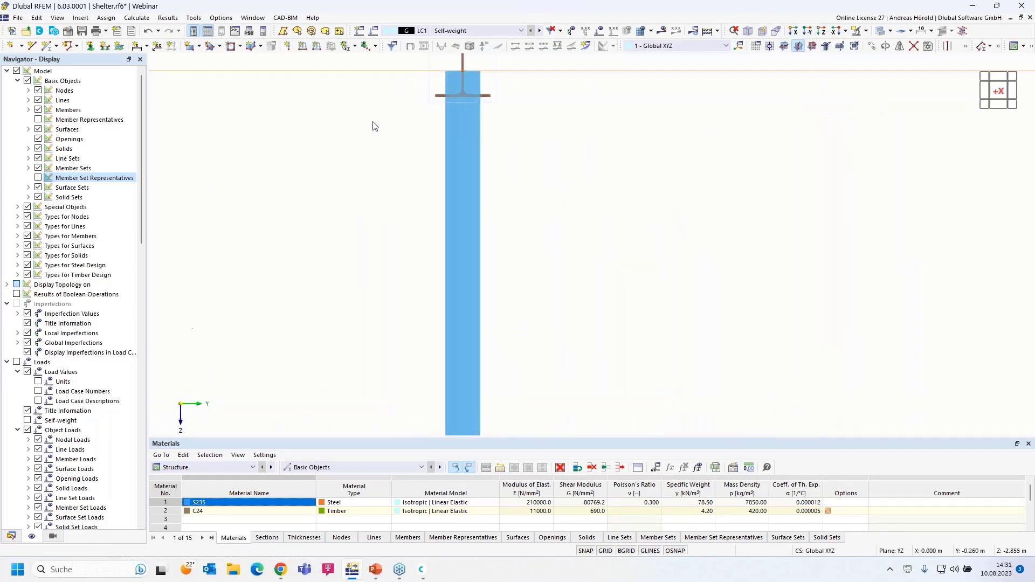
pyautogui.scroll(3, 344, 225)
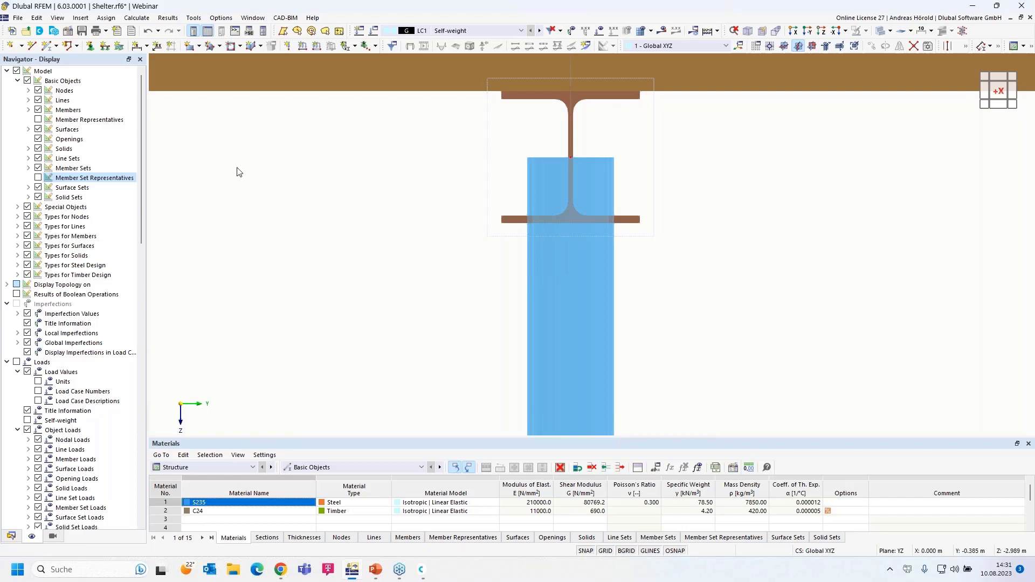
pyautogui.scroll(-5, 239, 172)
pyautogui.moveTo(266, 181); pyautogui.dragTo(362, 198, button='middle')
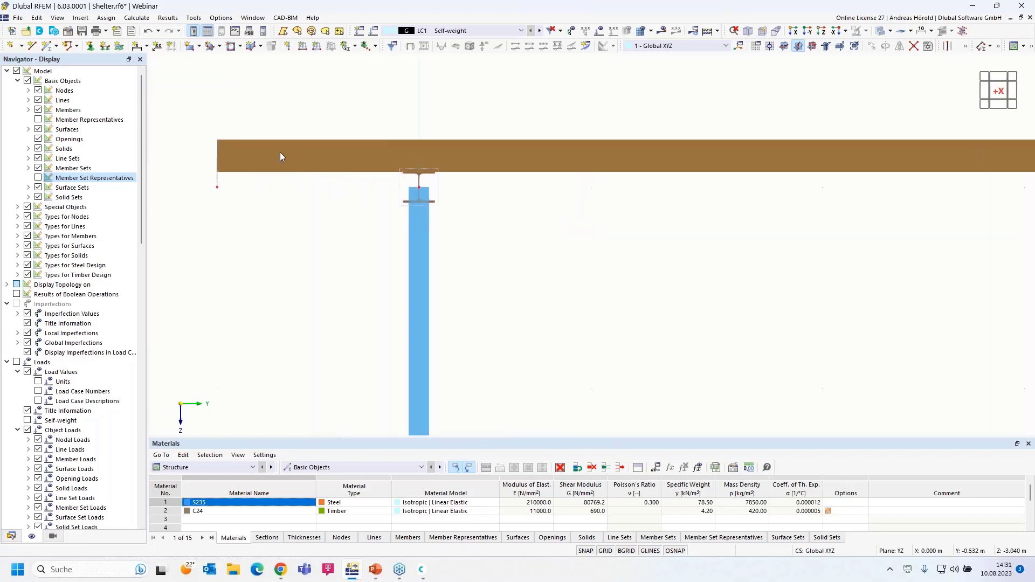
pyautogui.click(148, 32)
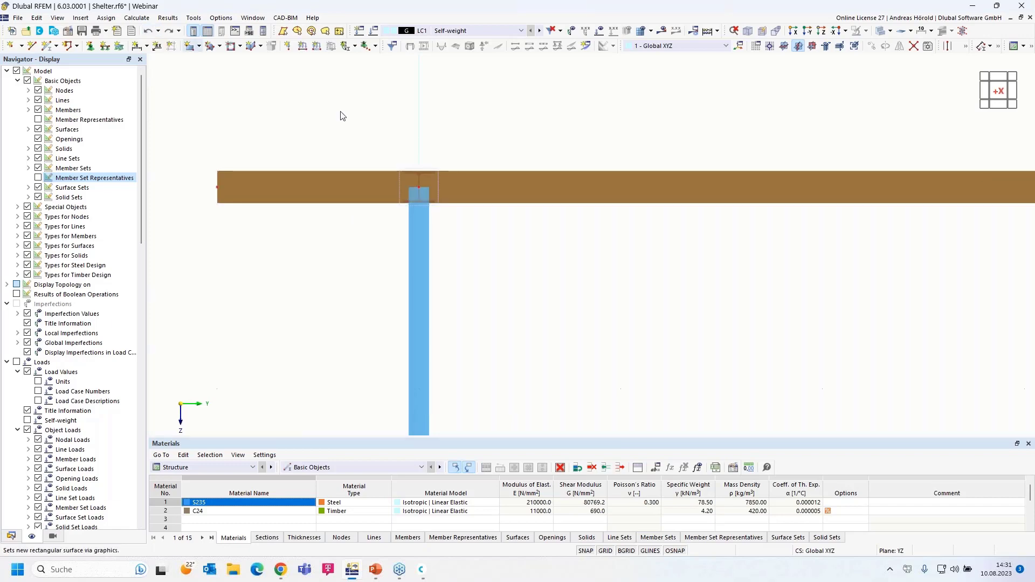
pyautogui.keyDown('ctrl'); pyautogui.moveTo(721, 326); pyautogui.dragTo(684, 277, button='middle'); pyautogui.keyUp('ctrl')
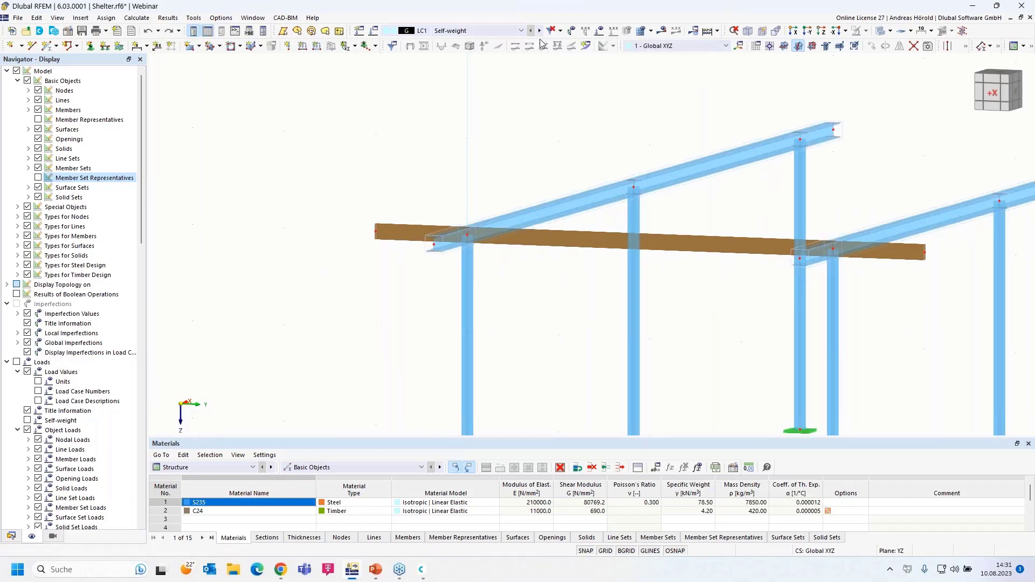
pyautogui.click(662, 31)
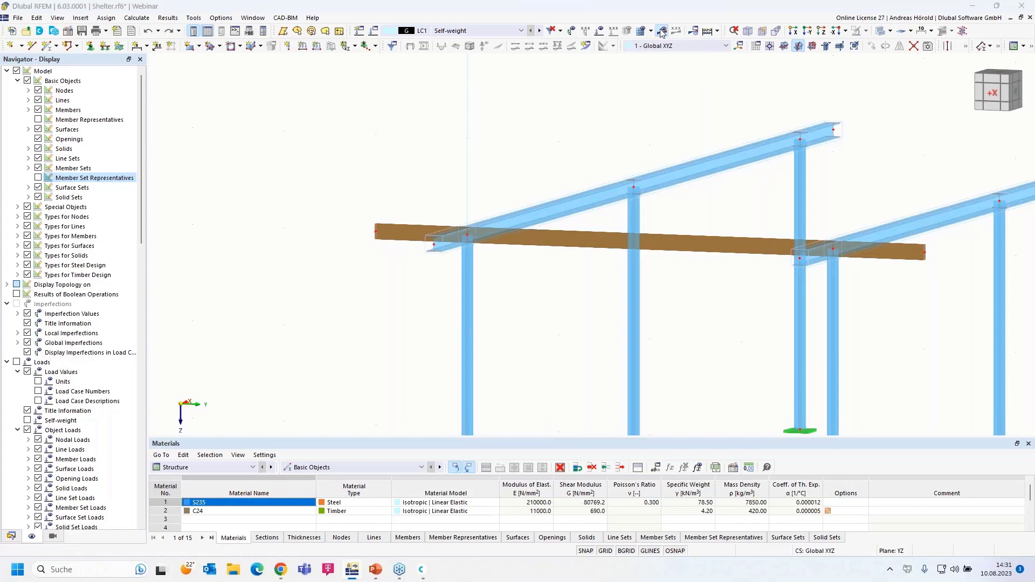
pyautogui.click(564, 329)
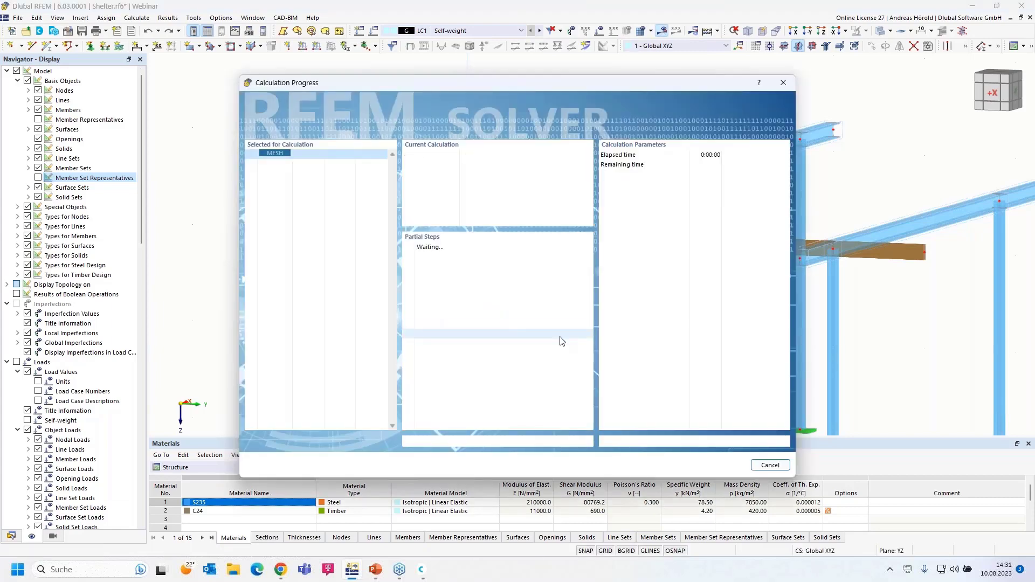
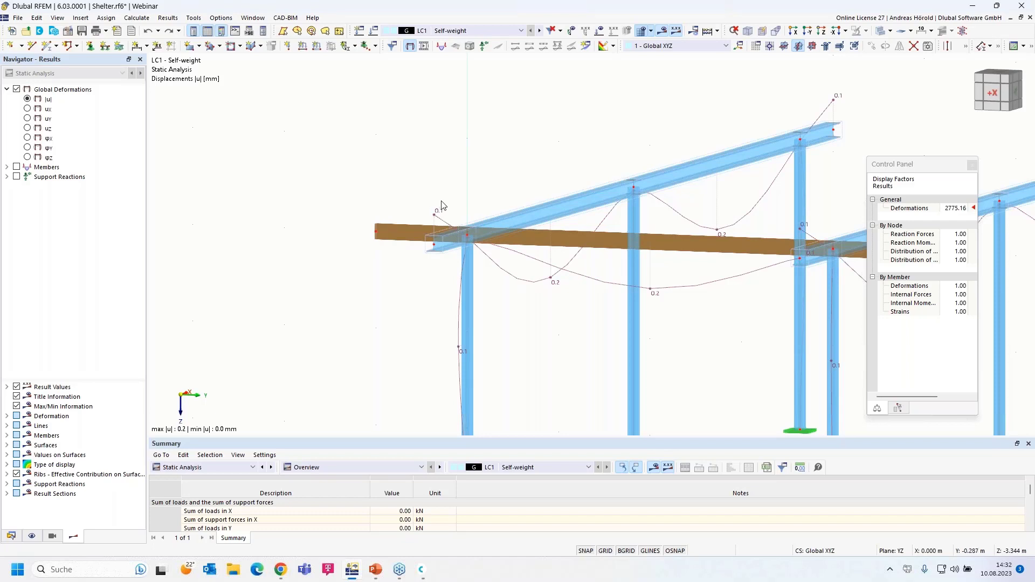
# Step: Display the LC1 My bending moment diagrams under Members > Internal Forces
pyautogui.click(7, 167)
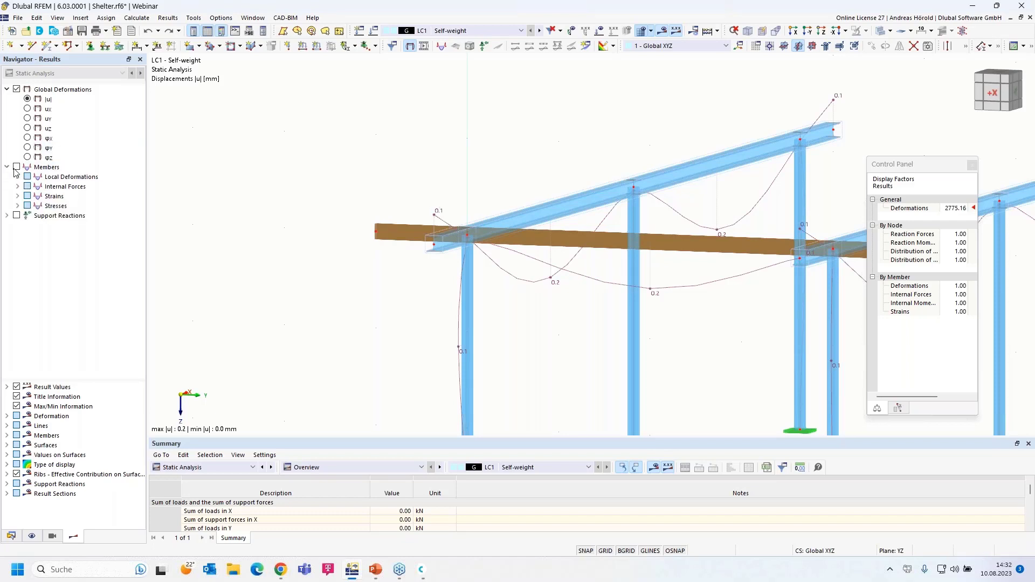
pyautogui.click(17, 187)
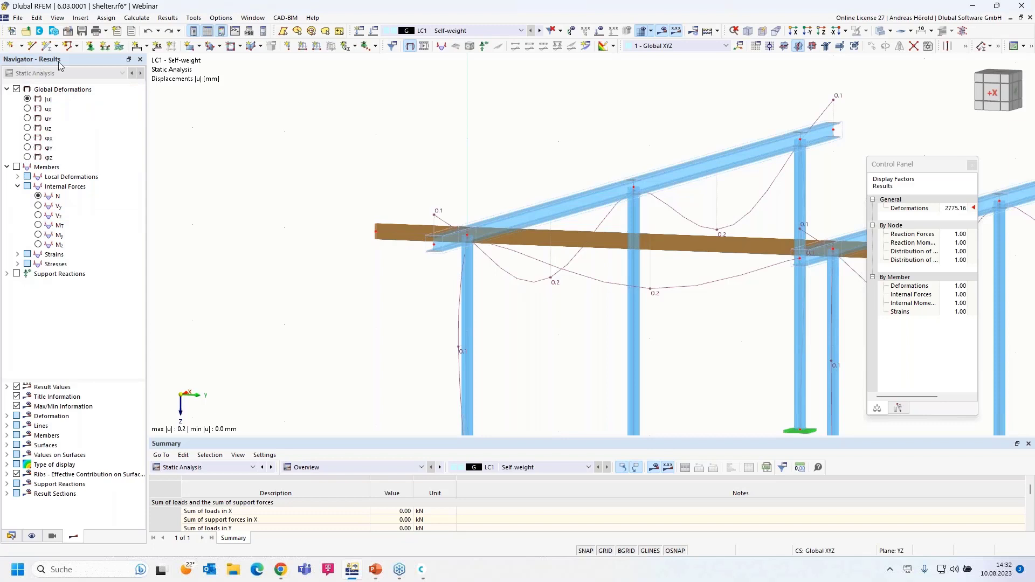
pyautogui.click(37, 235)
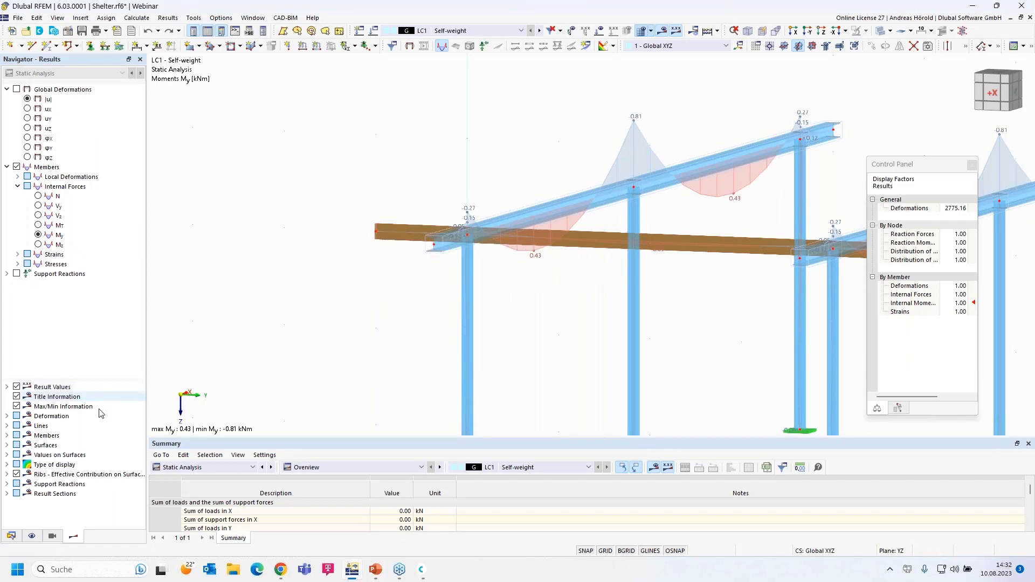
# Step: Show only the 2 - C24 timber members via Members by Material visibility and zoom to the beam
pyautogui.click(52, 536)
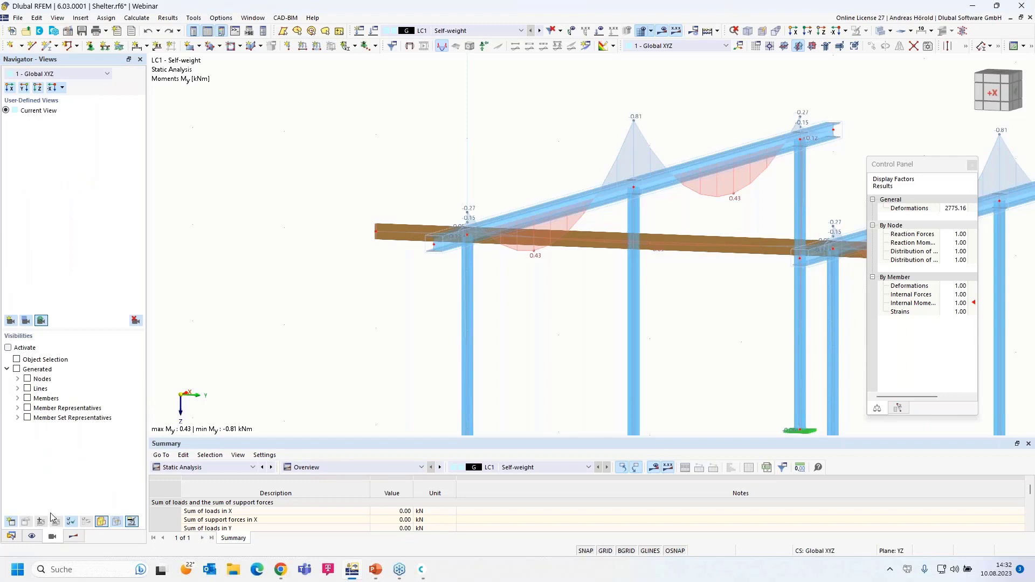
pyautogui.click(18, 398)
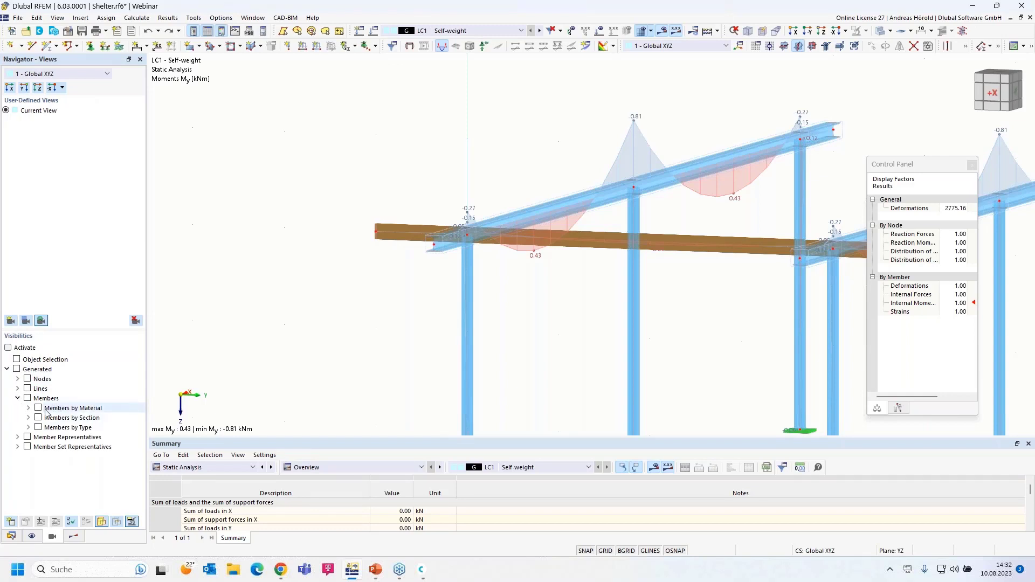
pyautogui.click(28, 408)
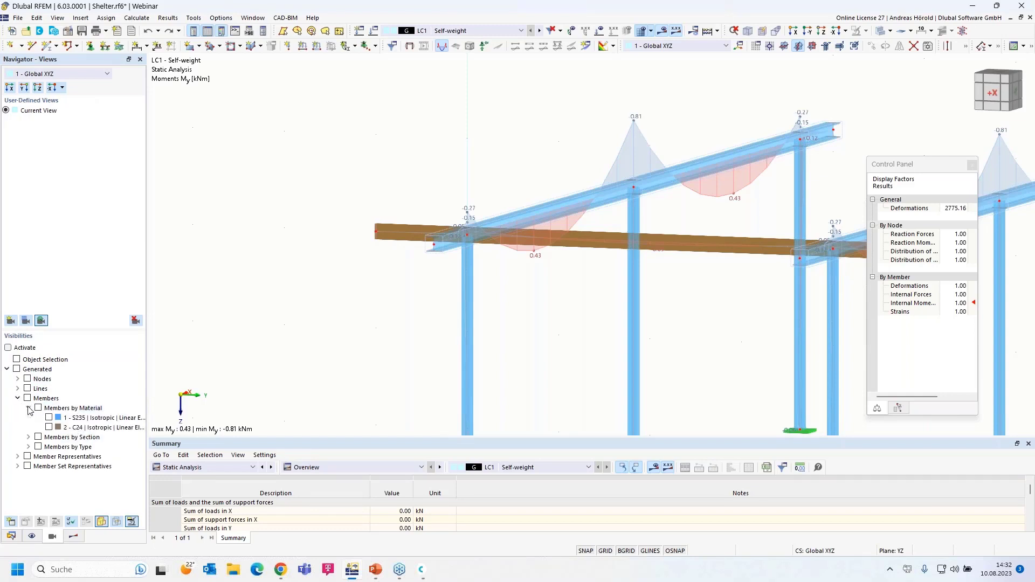
pyautogui.click(50, 428)
pyautogui.click(49, 427)
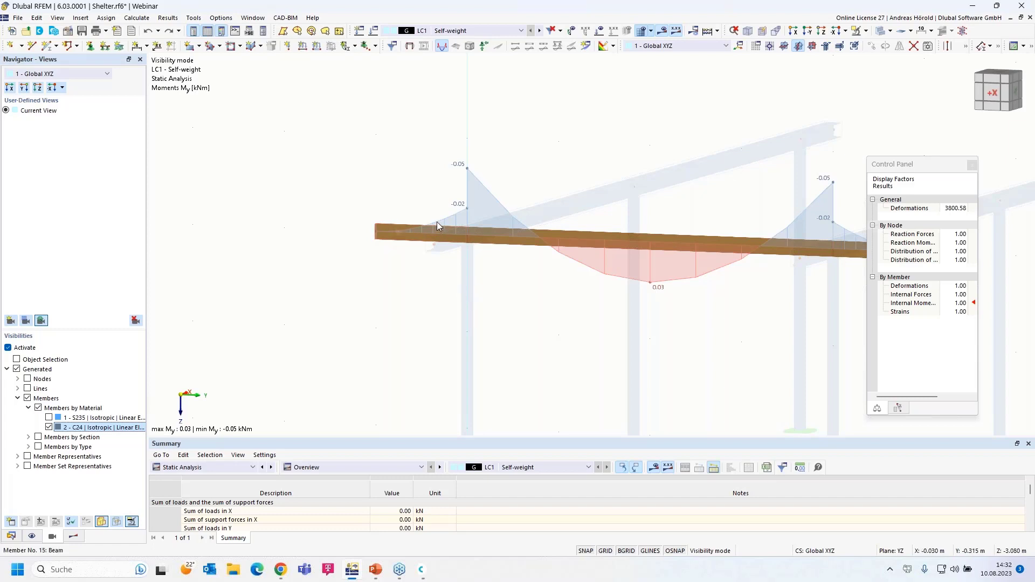
pyautogui.scroll(-2, 569, 290)
pyautogui.moveTo(568, 290); pyautogui.dragTo(476, 295, button='middle')
pyautogui.scroll(3, 470, 294)
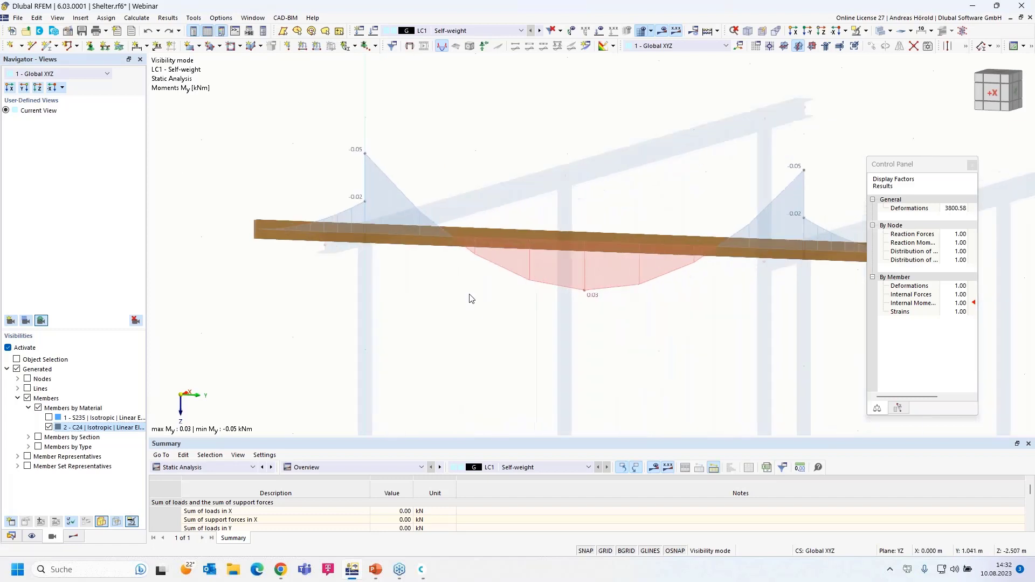
# Step: Enable hinges on timber member 15 and start a new hinge for its member start
pyautogui.doubleClick(324, 233)
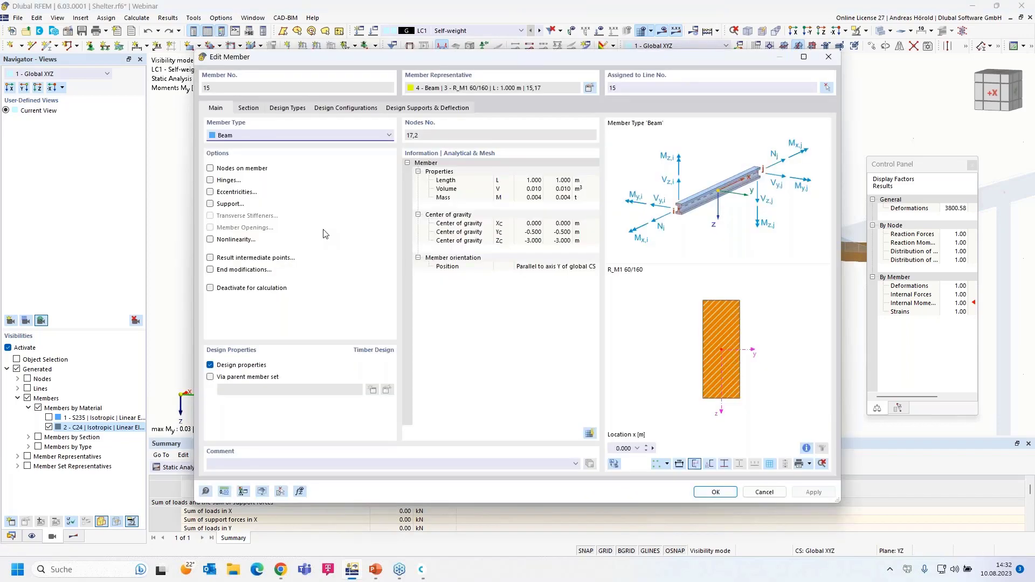
pyautogui.click(211, 180)
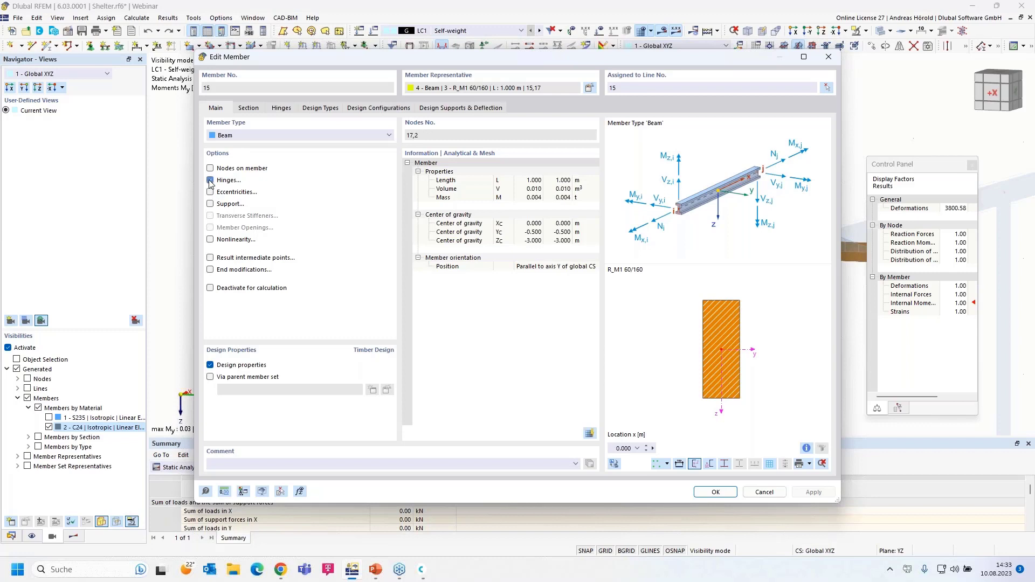
pyautogui.click(281, 108)
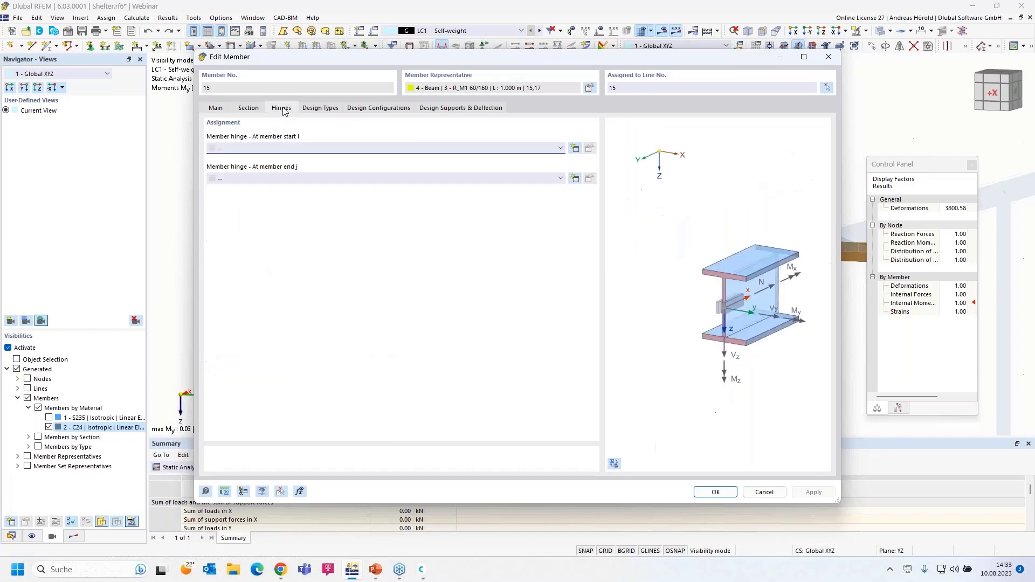
pyautogui.click(574, 149)
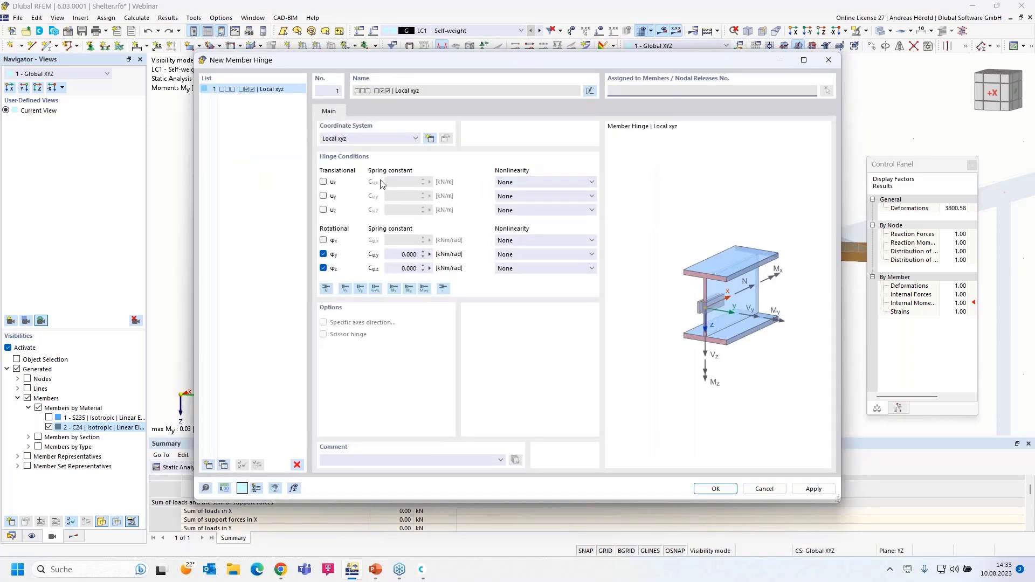
# Step: Make the new hinge a 1 - Global XYZ scissor hinge releasing φX and φZ, not φY
pyautogui.click(369, 139)
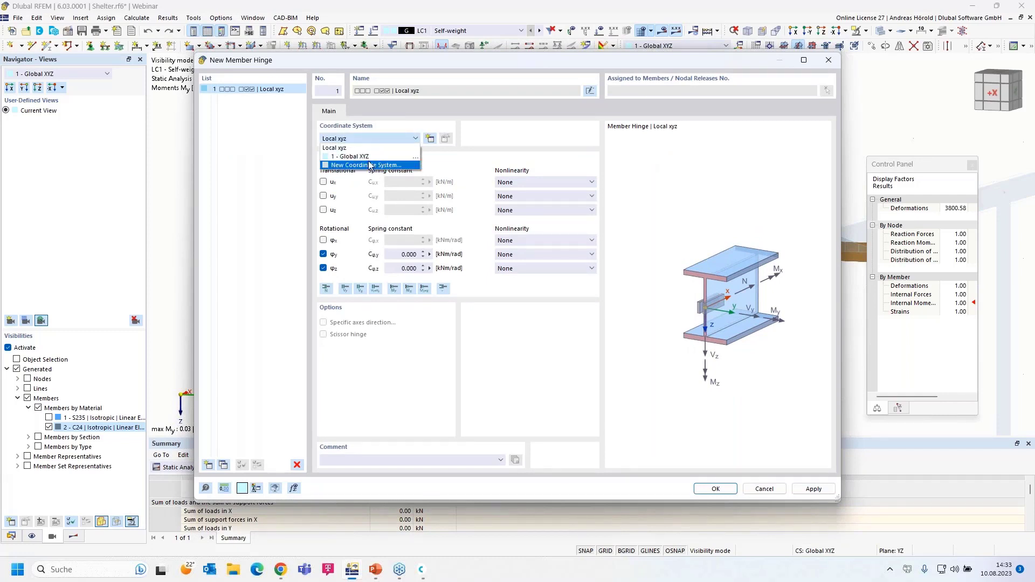
pyautogui.click(376, 156)
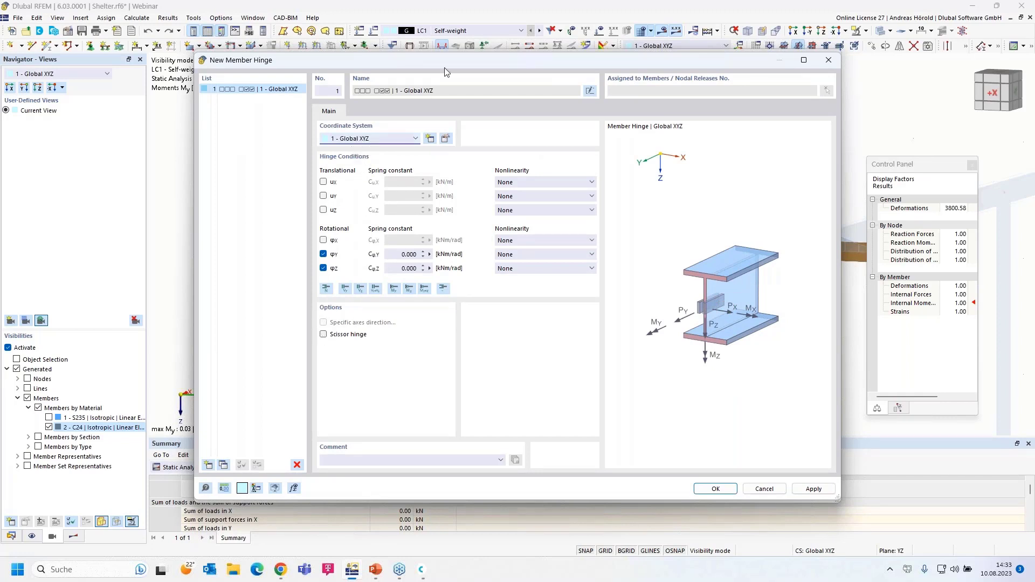
pyautogui.moveTo(455, 56); pyautogui.dragTo(490, 56)
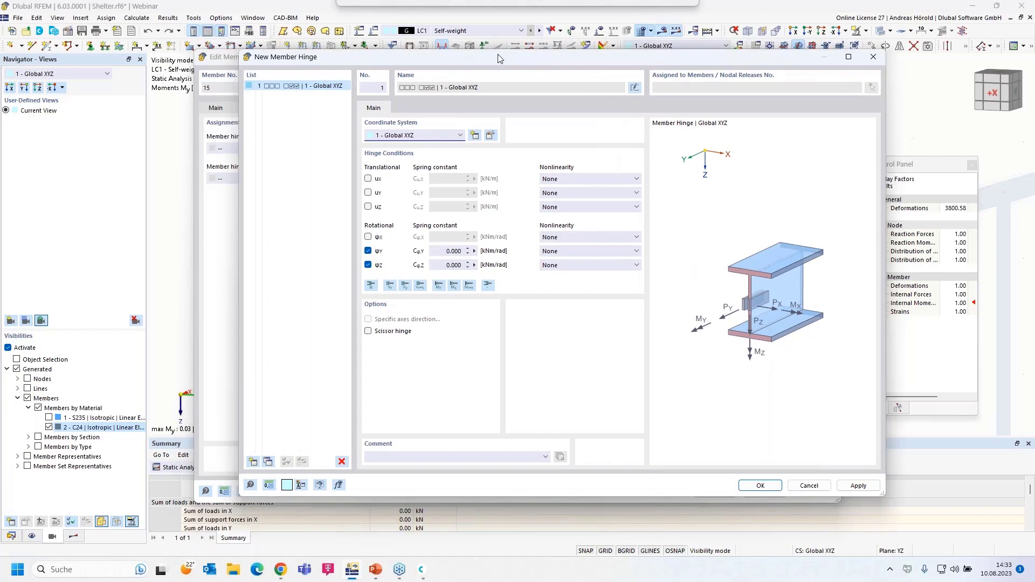
pyautogui.click(358, 335)
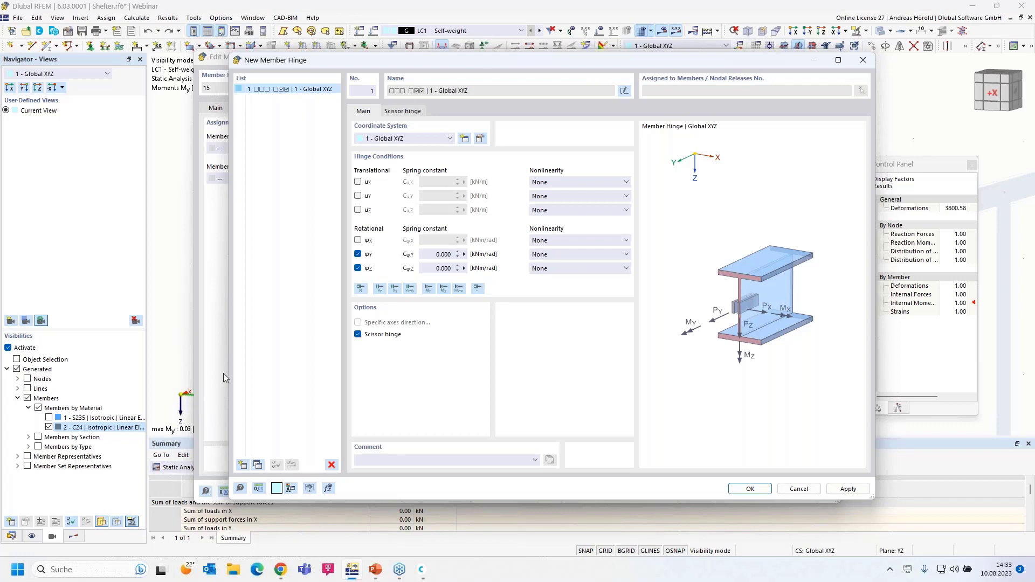
pyautogui.click(358, 254)
pyautogui.click(357, 240)
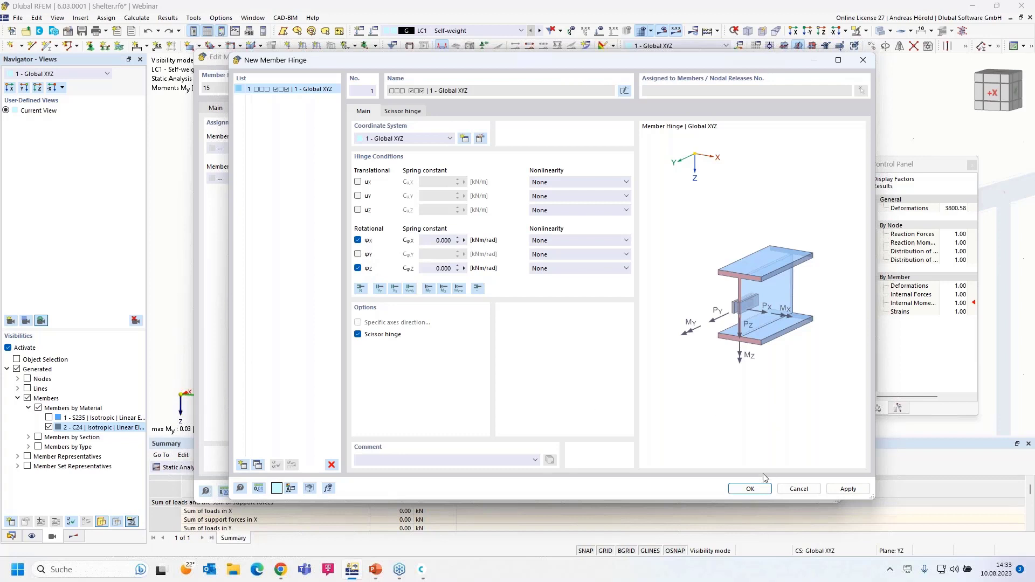
# Step: Place hinge 1 only at member 15's end j, set start i to --, and accept discarding results
pyautogui.click(749, 489)
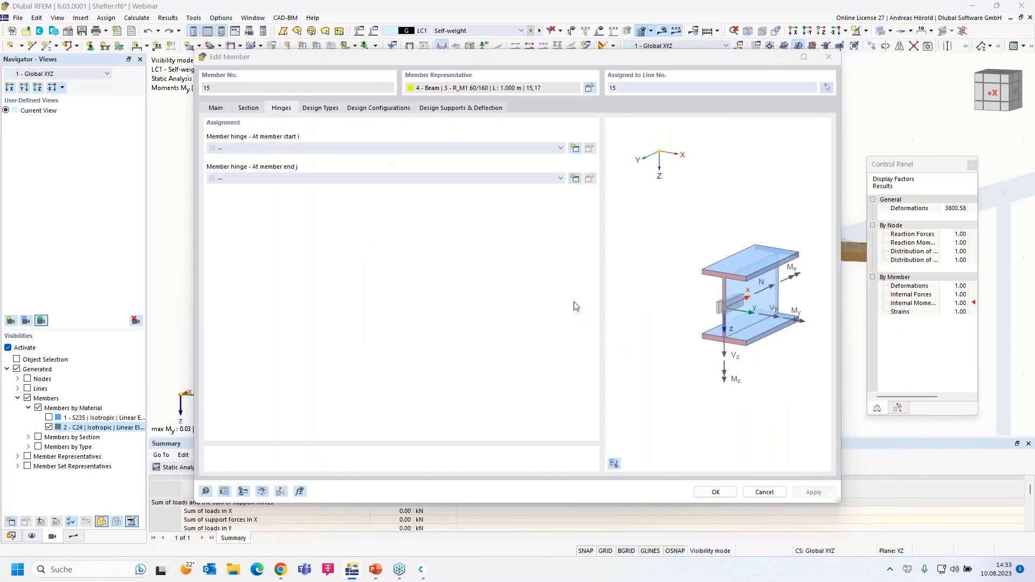
pyautogui.click(511, 178)
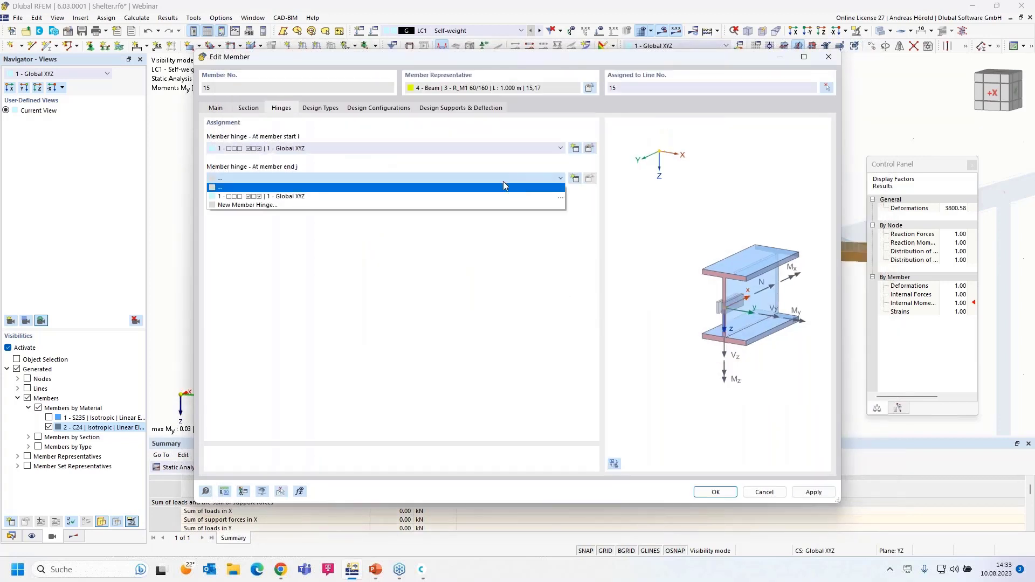
pyautogui.click(474, 198)
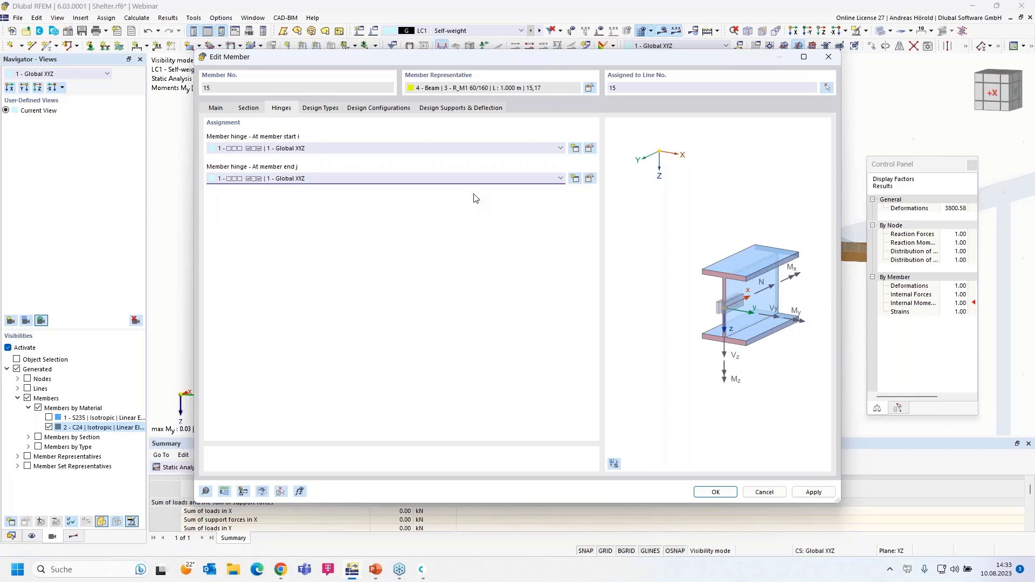
pyautogui.click(426, 150)
pyautogui.click(418, 158)
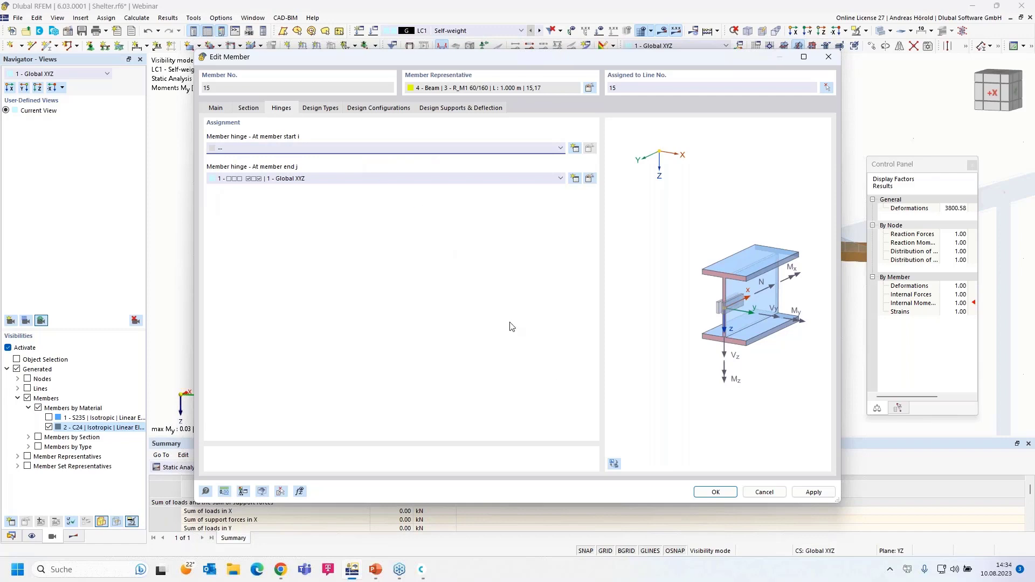
pyautogui.click(704, 492)
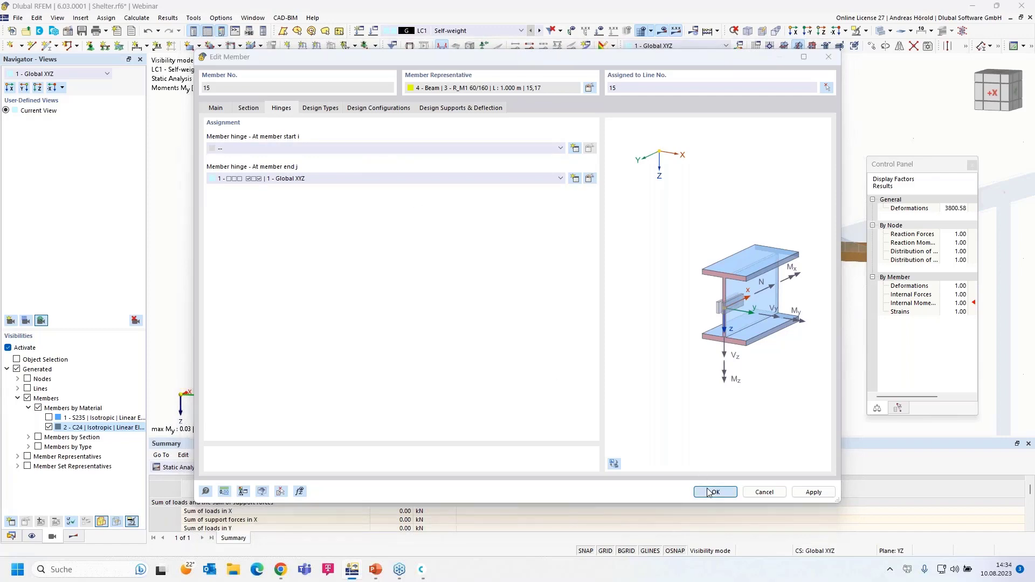
pyautogui.click(560, 330)
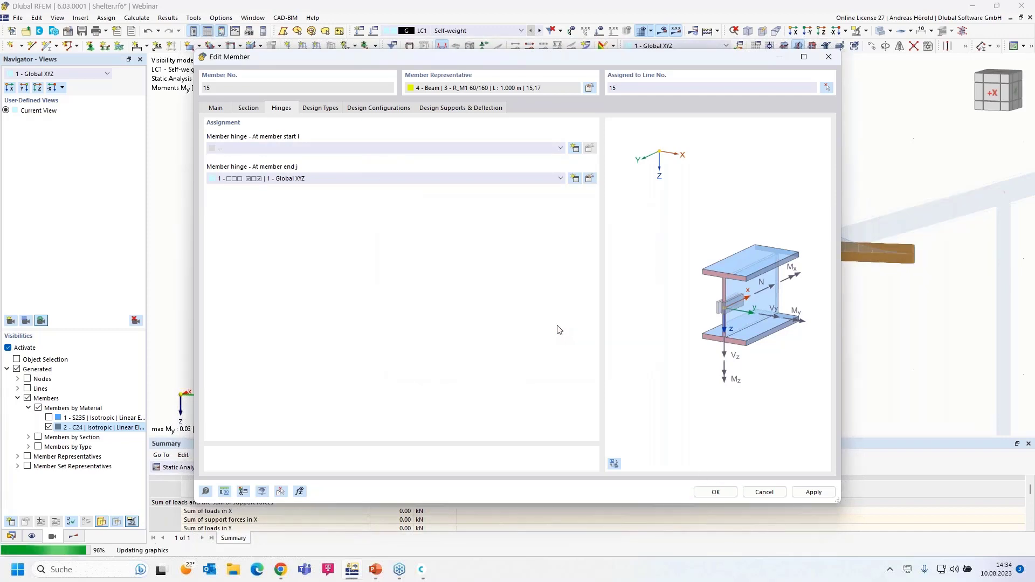
pyautogui.moveTo(498, 320); pyautogui.dragTo(464, 295, button='middle')
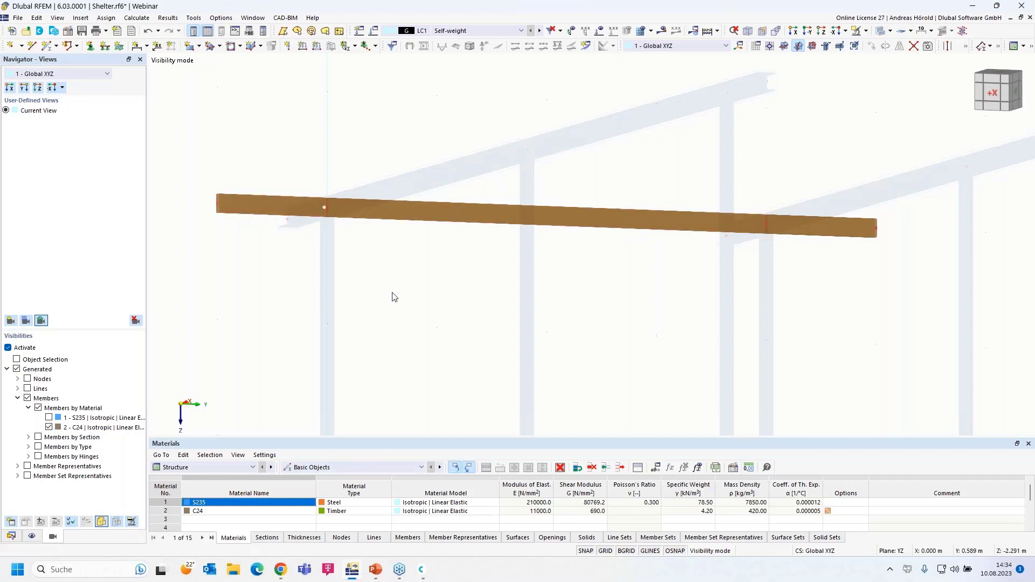
pyautogui.scroll(-2, 394, 296)
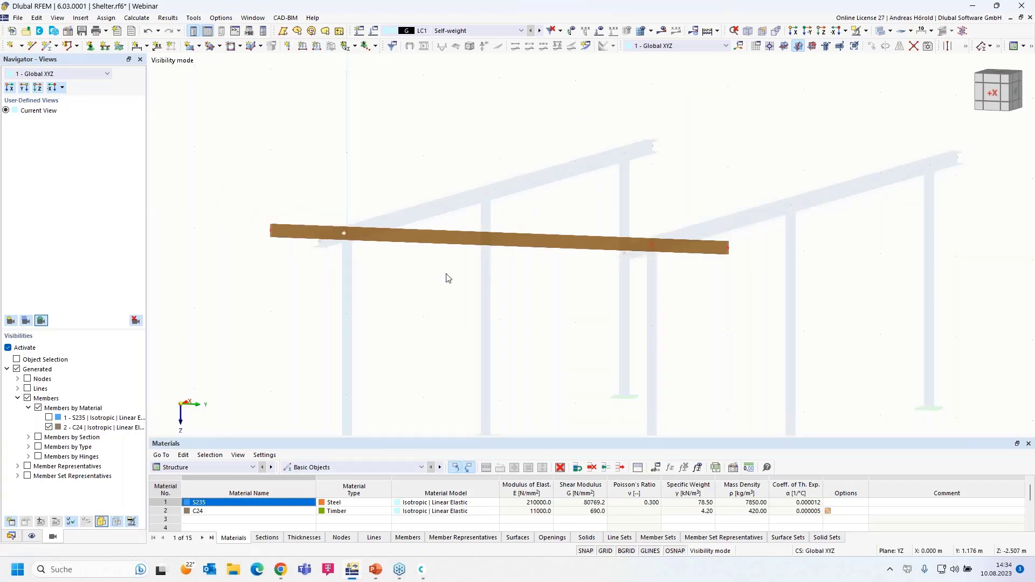
# Step: Assign hinge 1 to both the start and end of member 16
pyautogui.doubleClick(457, 244)
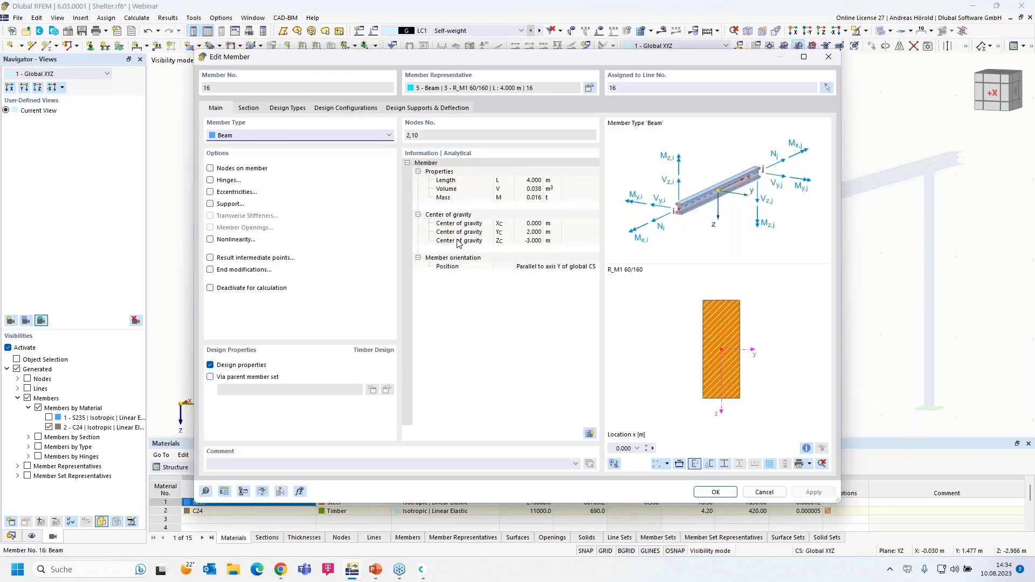
pyautogui.click(210, 181)
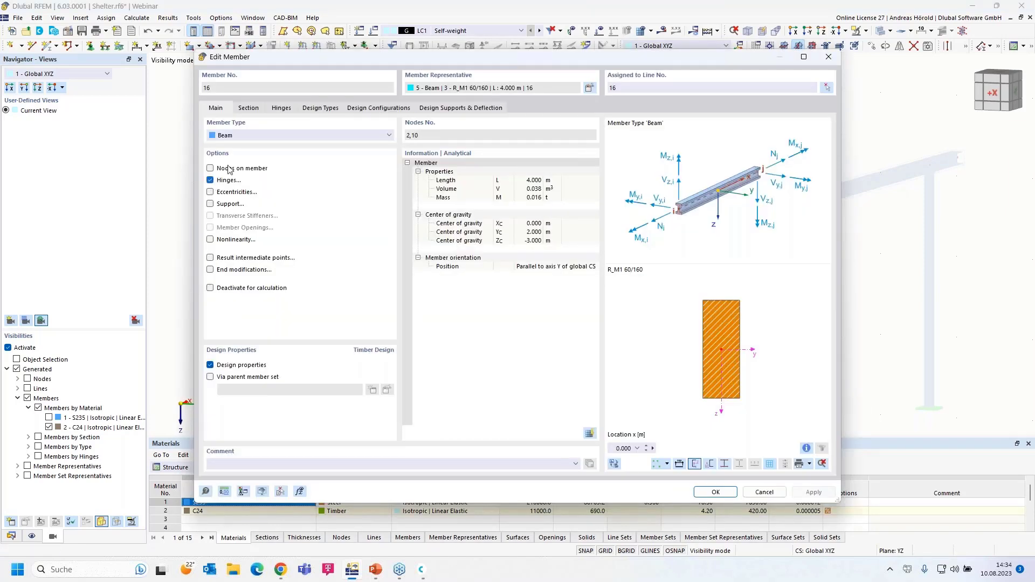
pyautogui.click(283, 109)
pyautogui.click(299, 148)
pyautogui.click(299, 166)
pyautogui.click(316, 179)
pyautogui.click(318, 198)
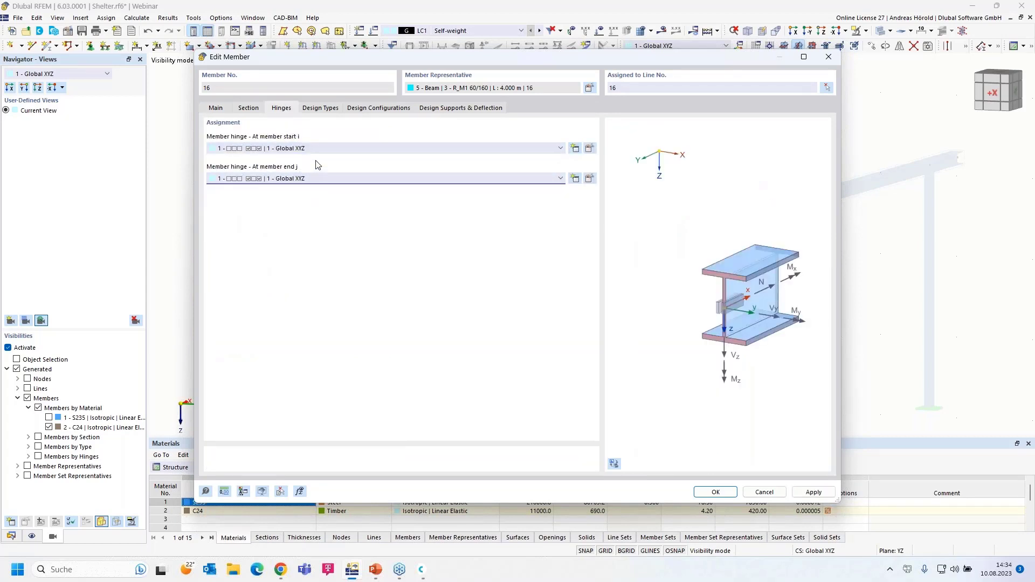
pyautogui.click(717, 493)
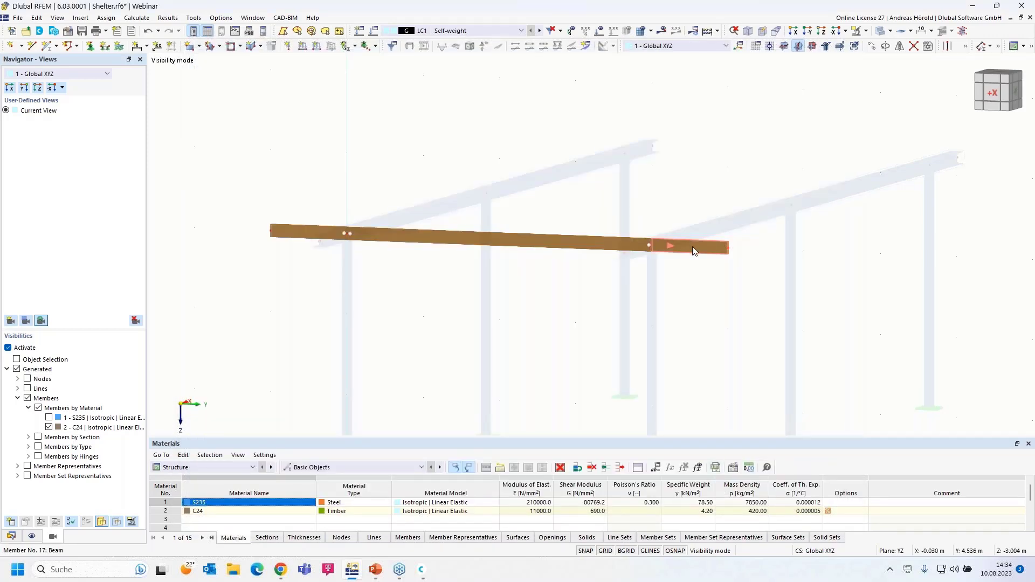
# Step: Assign hinge 1 to the start i of member 17
pyautogui.doubleClick(692, 246)
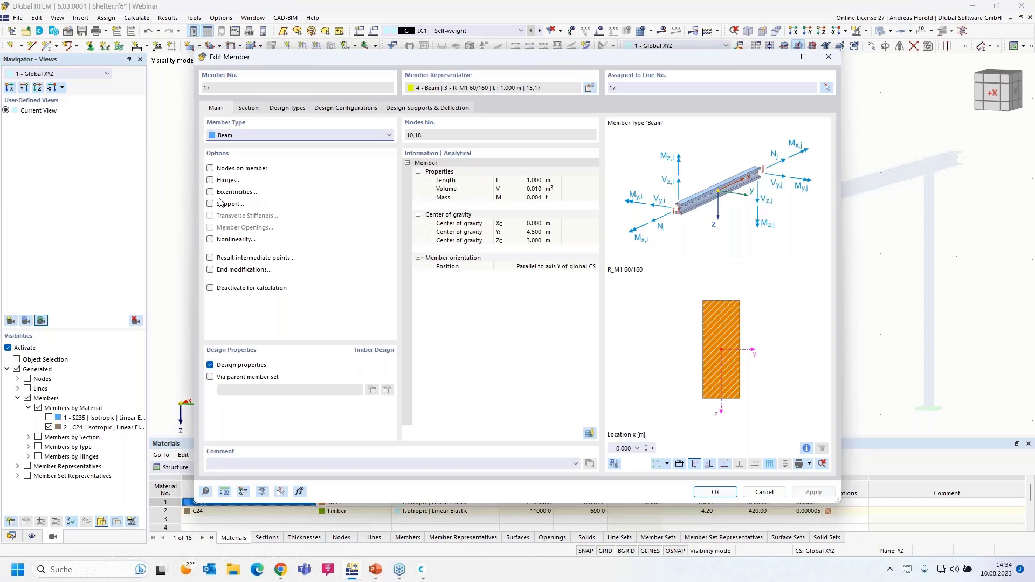
pyautogui.click(211, 180)
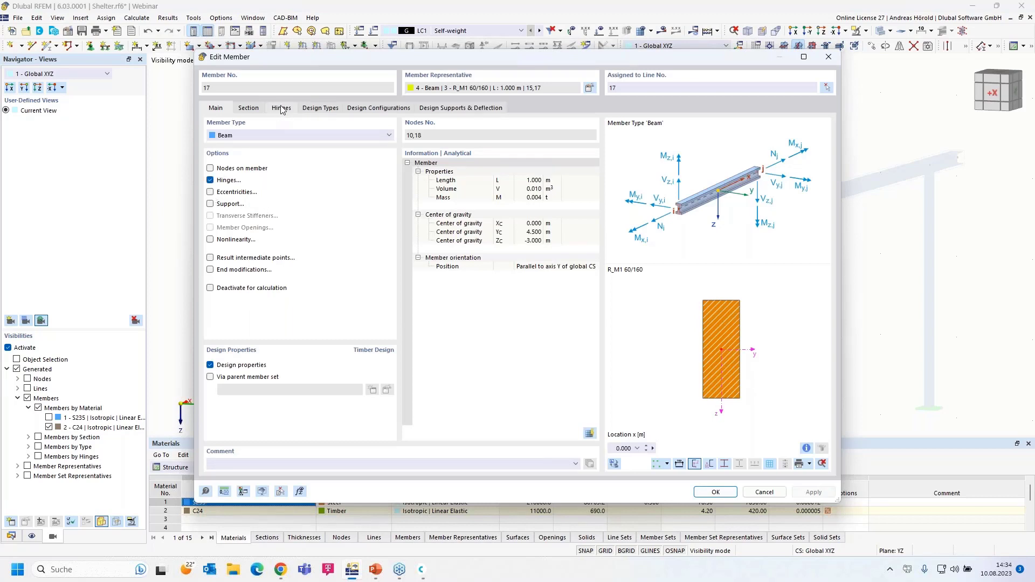
pyautogui.click(281, 108)
pyautogui.click(276, 149)
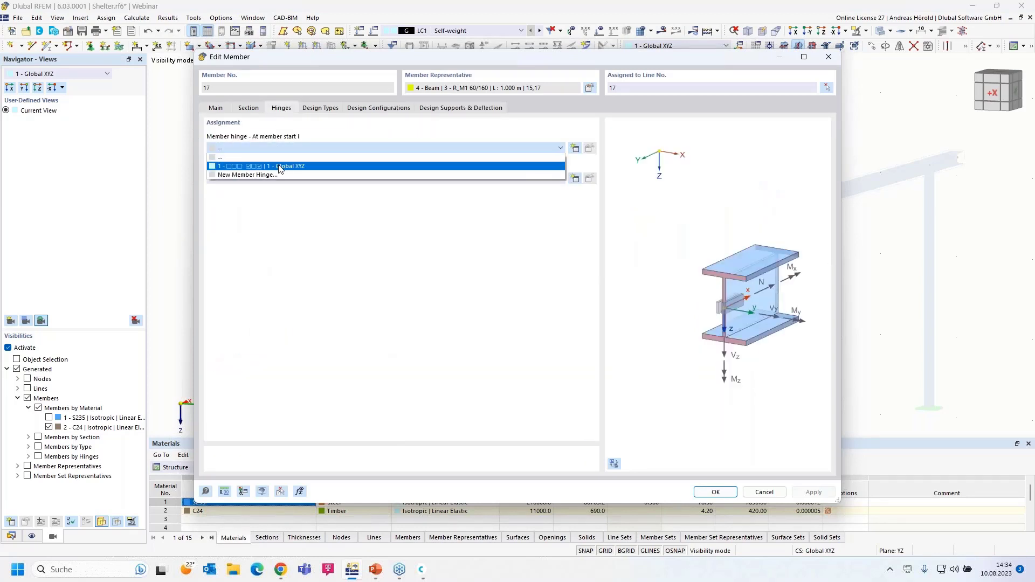
pyautogui.click(280, 167)
pyautogui.click(716, 495)
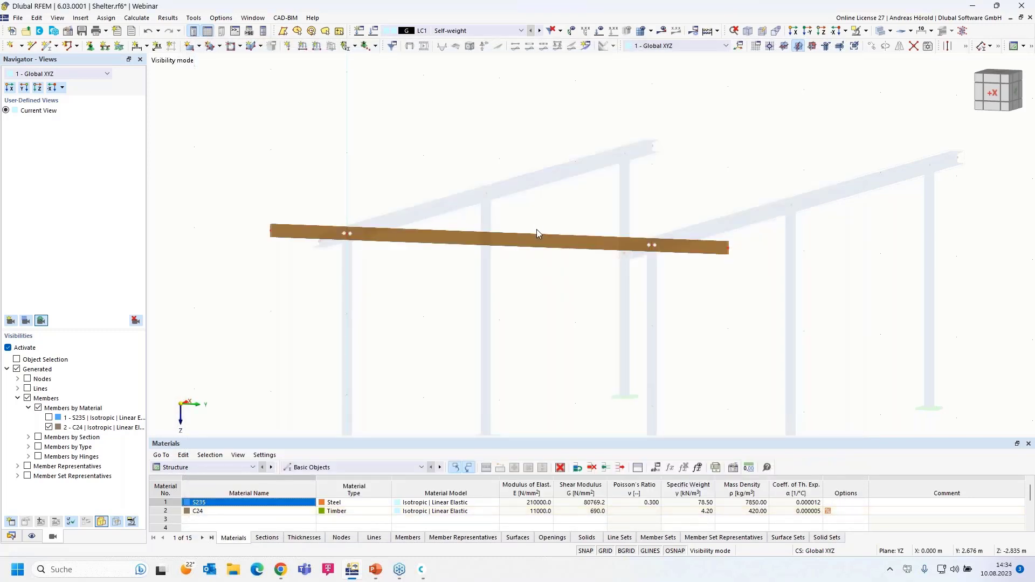
# Step: Recalculate LC1 with the hinges and zoom to the timber beam's My diagram (-0.02 to 0.06 kNm)
pyautogui.click(664, 34)
pyautogui.click(562, 330)
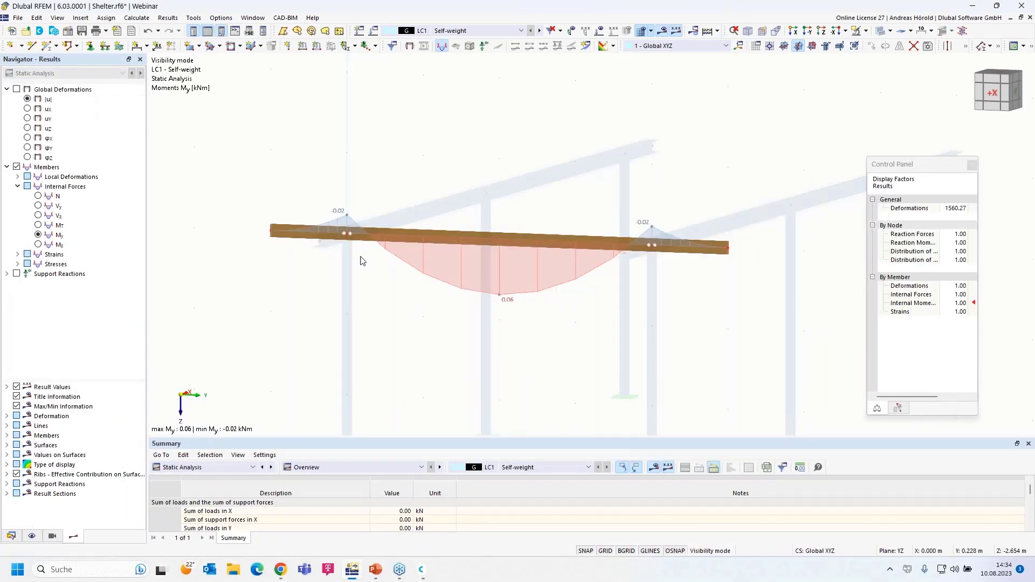
pyautogui.scroll(5, 386, 284)
pyautogui.scroll(-1, 684, 325)
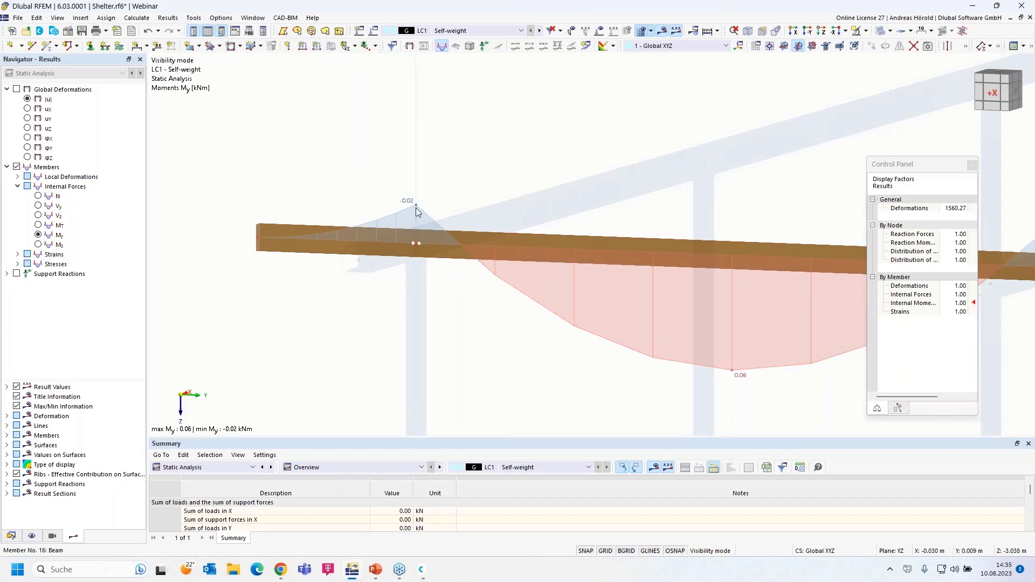
pyautogui.scroll(-2, 451, 318)
pyautogui.scroll(-1, 451, 319)
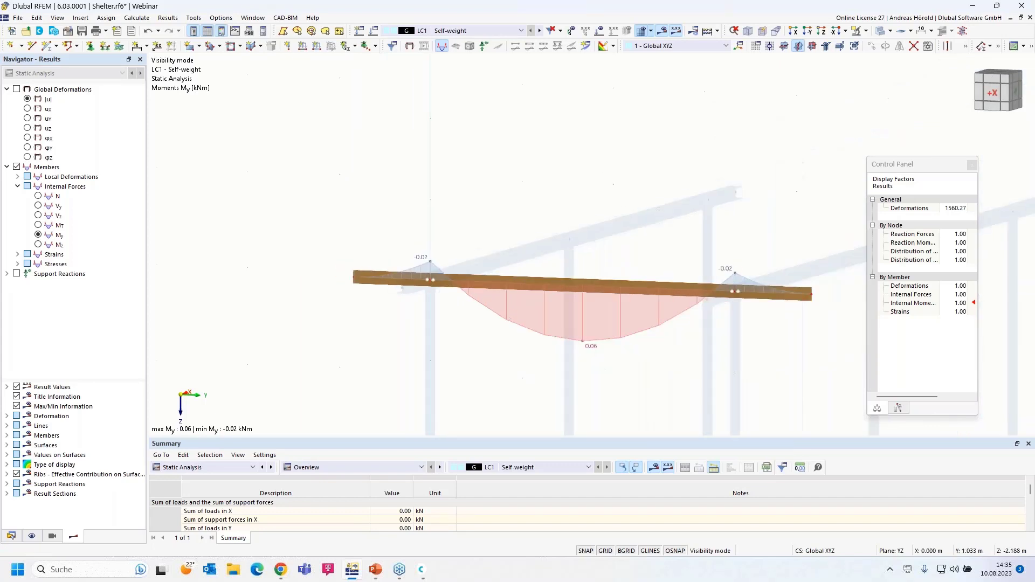
pyautogui.moveTo(519, 350); pyautogui.dragTo(441, 306, button='middle')
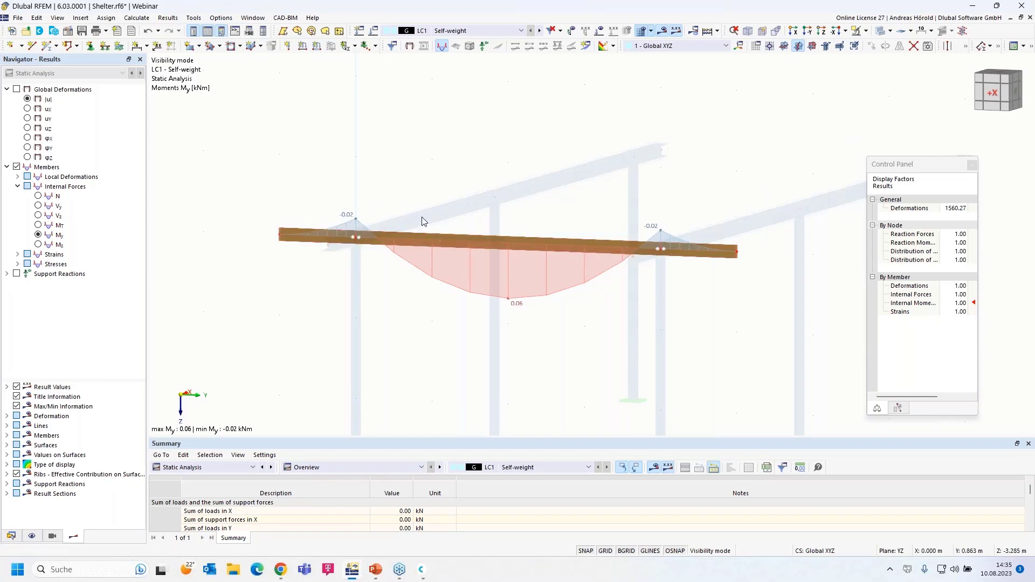
# Step: Deactivate visibility mode in Navigator - Views so the whole shelter is shown
pyautogui.click(866, 32)
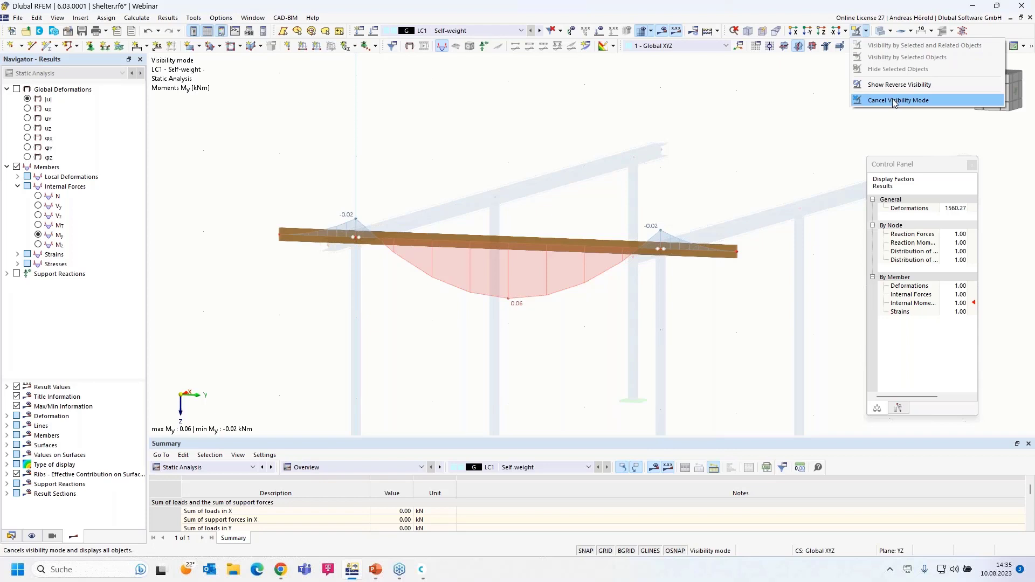
pyautogui.click(52, 540)
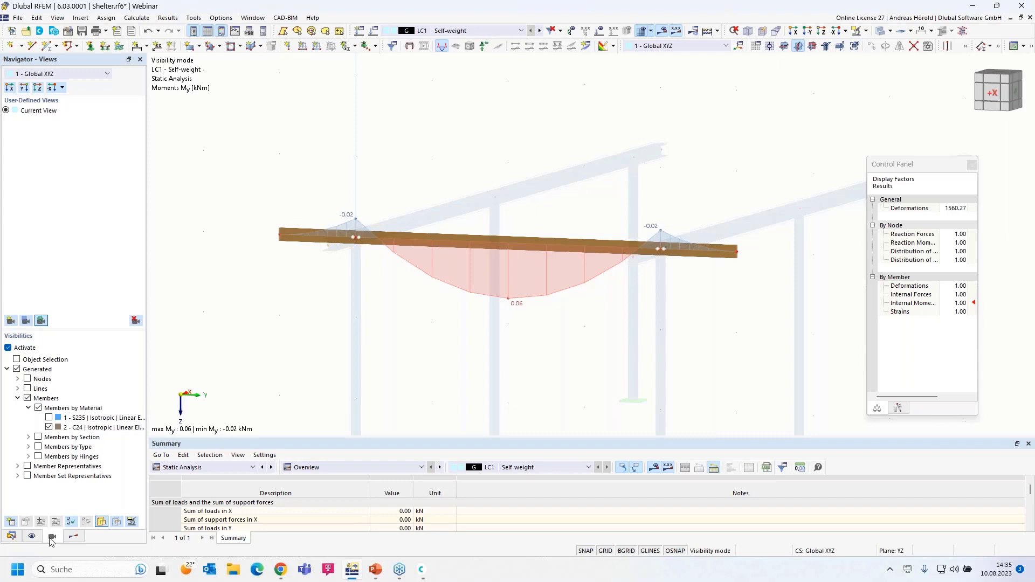
pyautogui.click(8, 348)
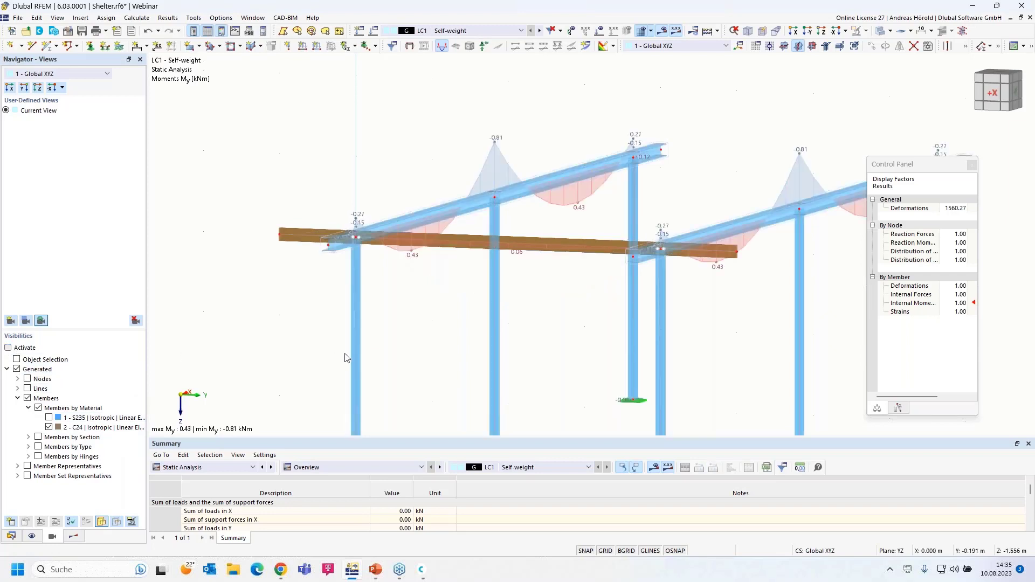
# Step: Orbit the model to a diagonal view and box-select the timber crossbar
pyautogui.scroll(-5, 408, 350)
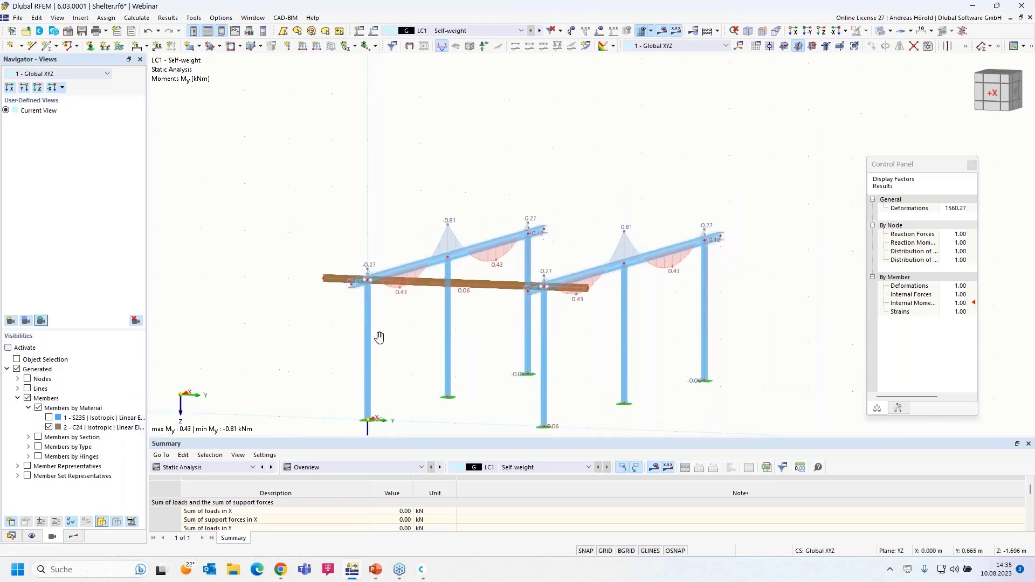
pyautogui.moveTo(379, 338); pyautogui.dragTo(319, 321, button='middle')
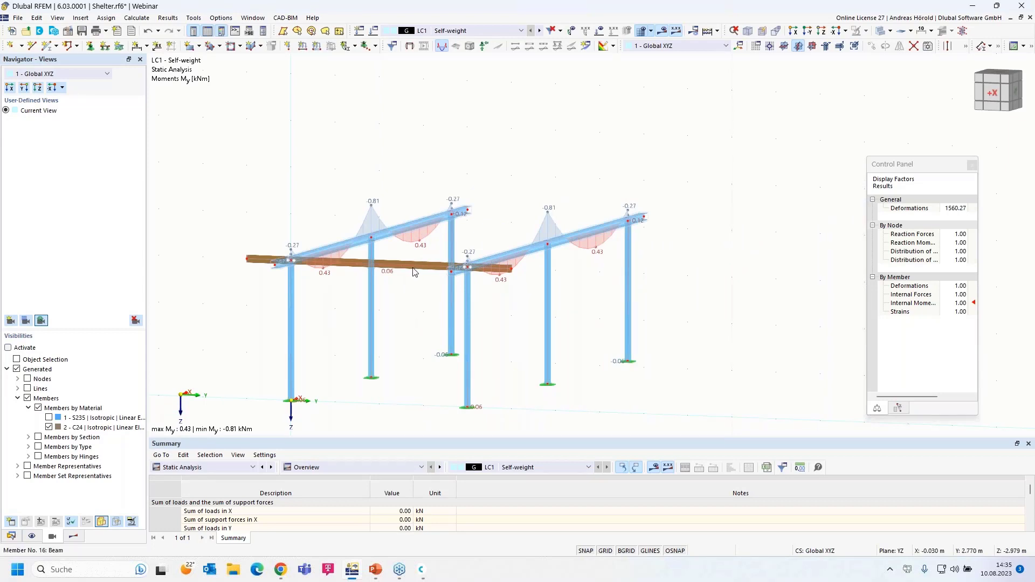
pyautogui.keyDown('ctrl'); pyautogui.moveTo(423, 252); pyautogui.dragTo(428, 336, button='middle'); pyautogui.keyUp('ctrl')
pyautogui.moveTo(573, 313); pyautogui.dragTo(553, 343)
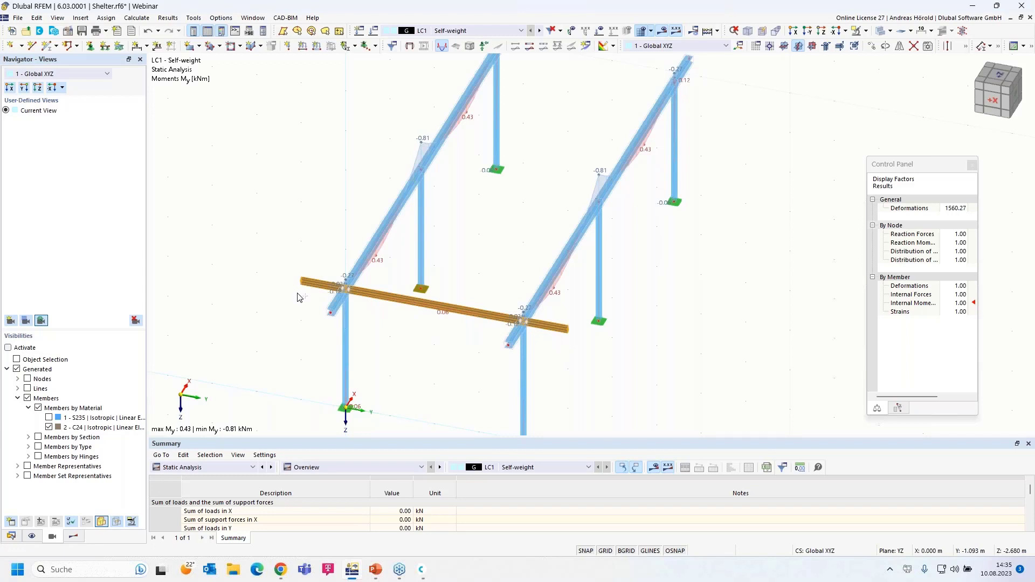
# Step: Copy the timber crossbar 11 times with displacement X = 1 m, Y = 0, accepting result deletion
pyautogui.click(871, 47)
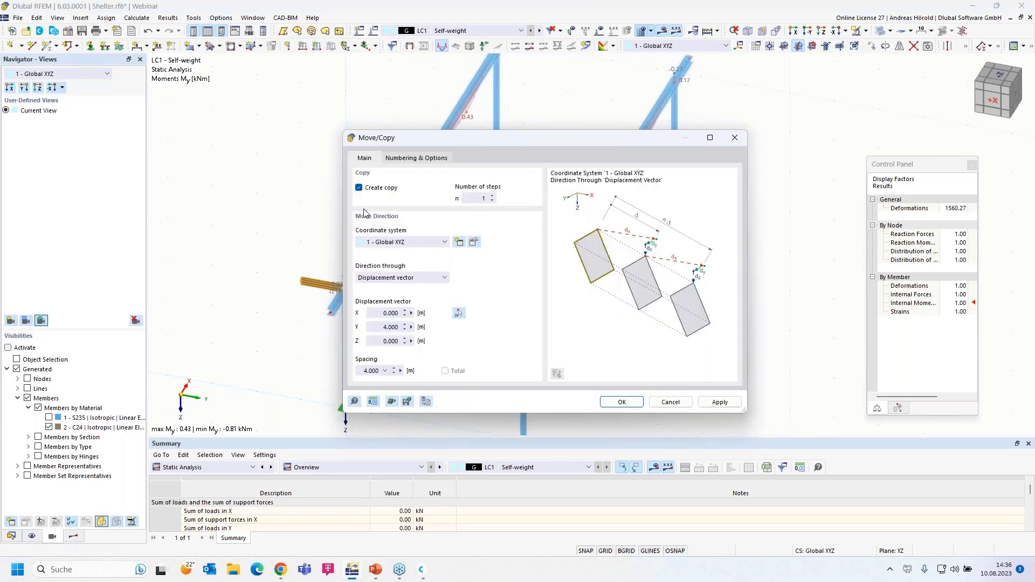
pyautogui.click(477, 198)
pyautogui.write('1')
pyautogui.click(381, 314)
pyautogui.write('1')
pyautogui.click(379, 327)
pyautogui.write('0')
pyautogui.click(621, 402)
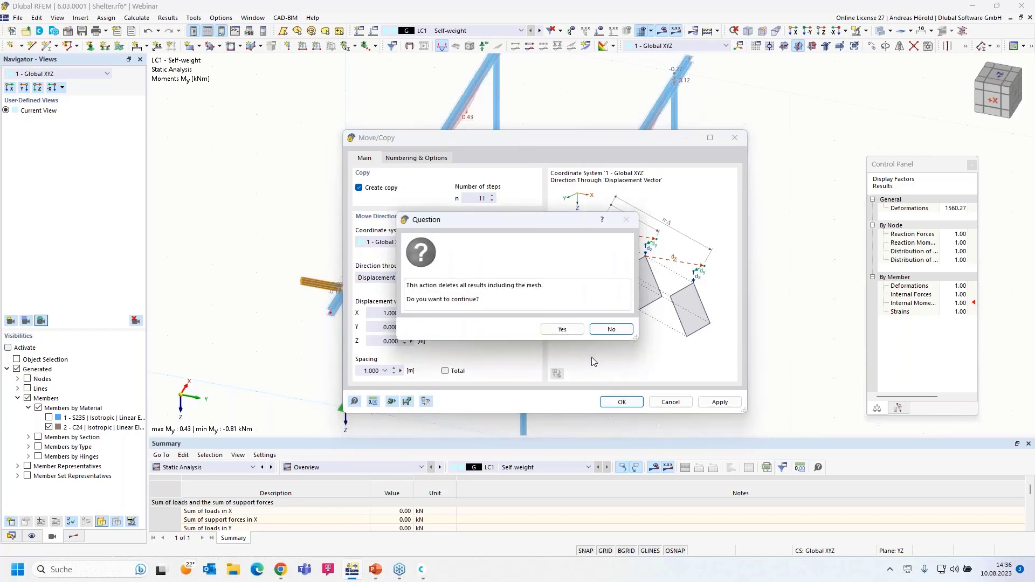
pyautogui.click(560, 330)
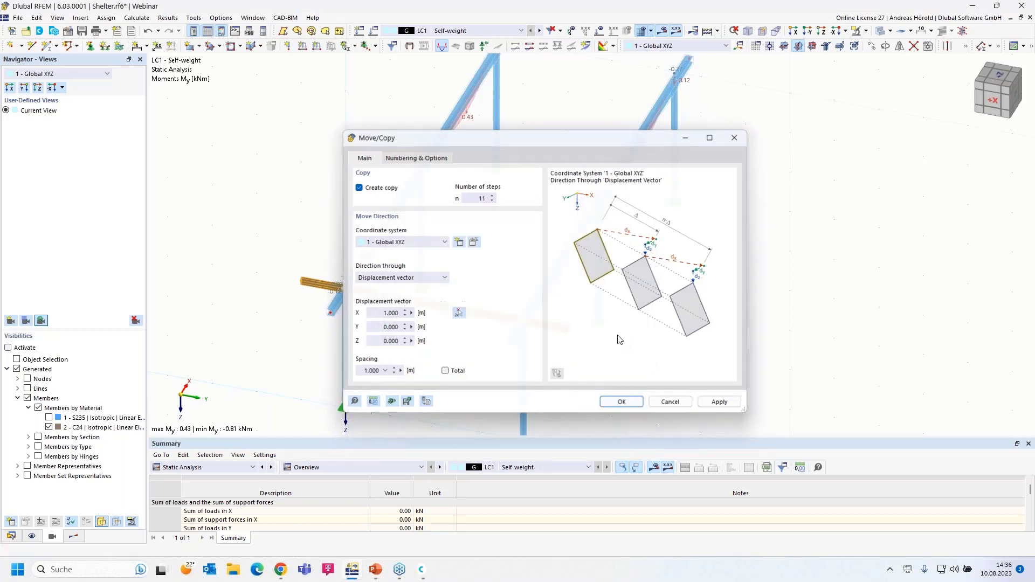
pyautogui.keyDown('ctrl'); pyautogui.moveTo(648, 382); pyautogui.dragTo(648, 358, button='middle'); pyautogui.keyUp('ctrl')
pyautogui.scroll(2, 636, 358)
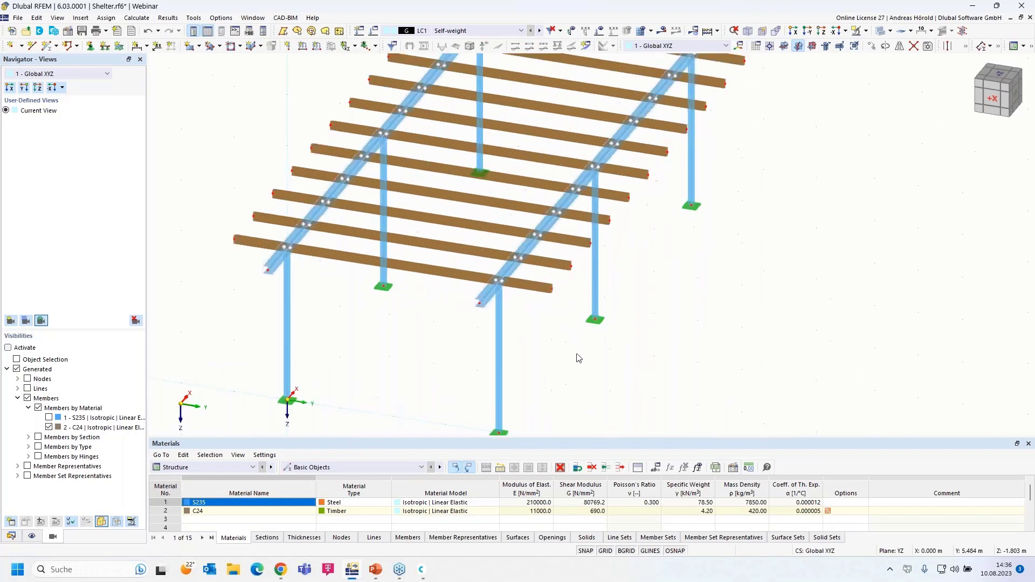
# Step: Select all three segments of the front timber beam
pyautogui.click(546, 289)
pyautogui.keyDown('ctrl'); pyautogui.click(431, 273); pyautogui.keyUp('ctrl')
pyautogui.keyDown('ctrl'); pyautogui.click(239, 241); pyautogui.keyUp('ctrl')
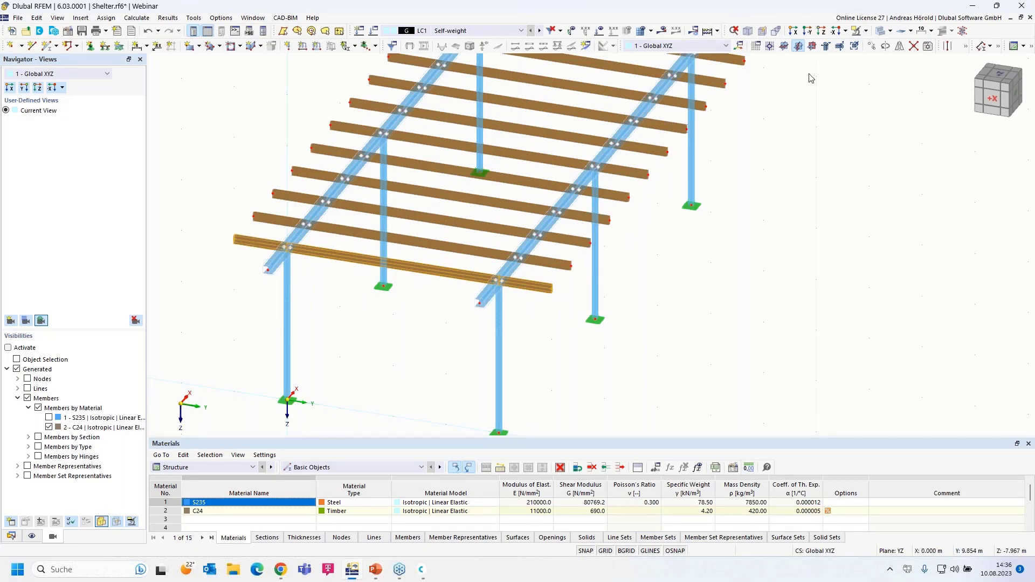
# Step: Copy the front beam once with X displacement -1.000 m
pyautogui.click(872, 48)
pyautogui.click(473, 198)
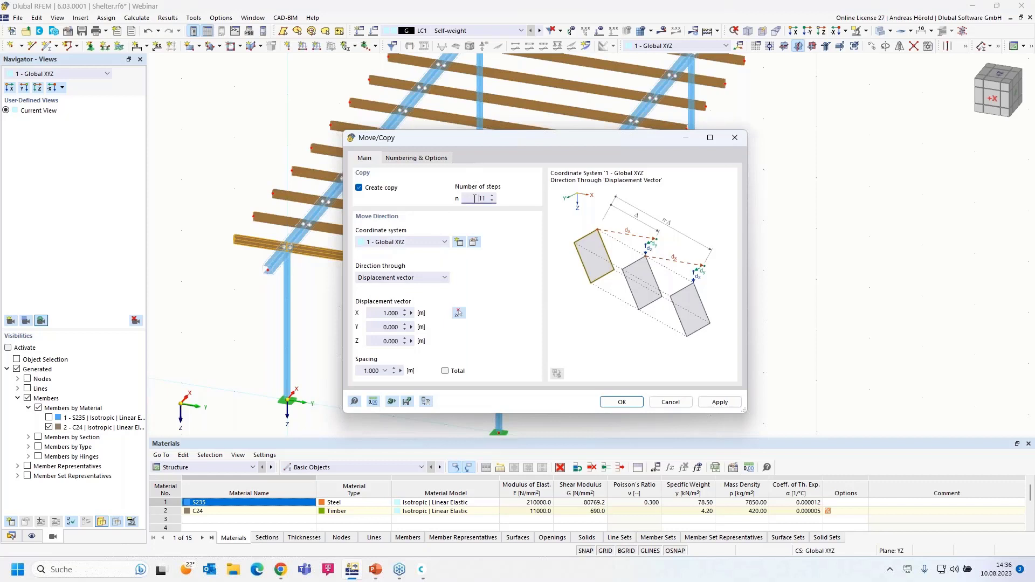
pyautogui.press('Delete')
pyautogui.click(376, 315)
pyautogui.write('-')
pyautogui.click(623, 402)
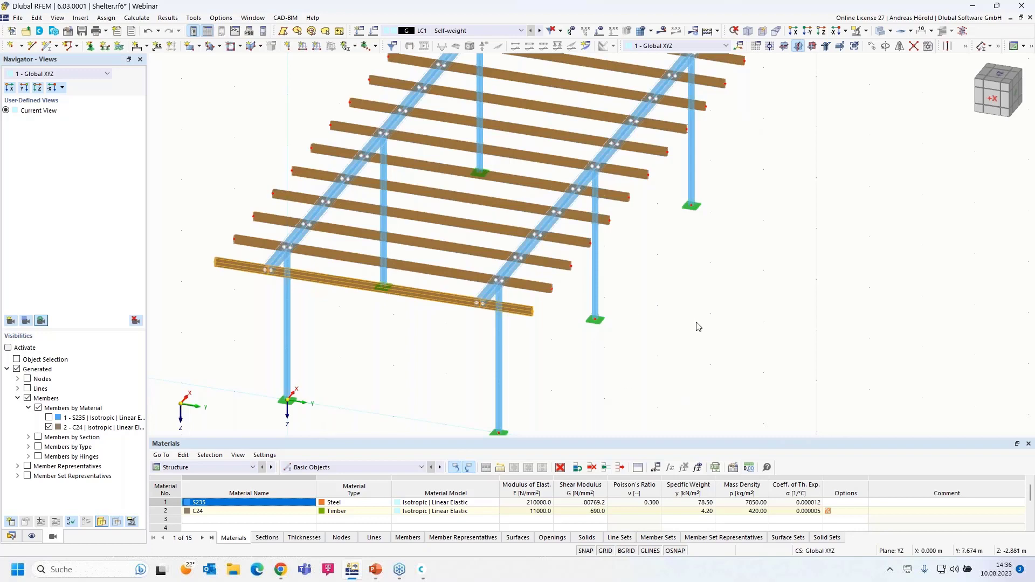
pyautogui.keyDown('ctrl'); pyautogui.moveTo(721, 355); pyautogui.dragTo(674, 328, button='middle'); pyautogui.keyUp('ctrl')
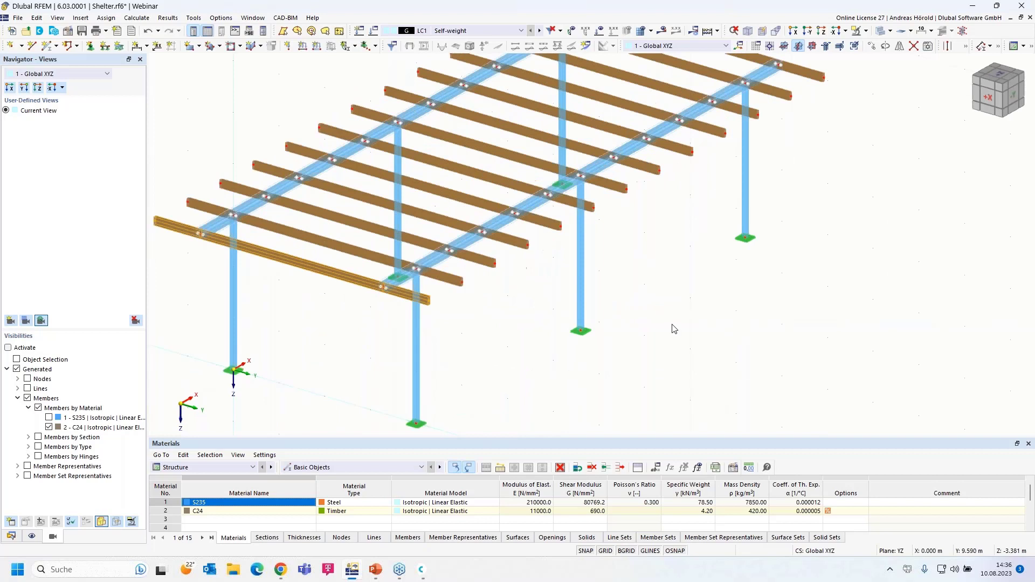
# Step: Switch to the X-direction view, zoom out and window-select the beams along the frame top
pyautogui.click(793, 31)
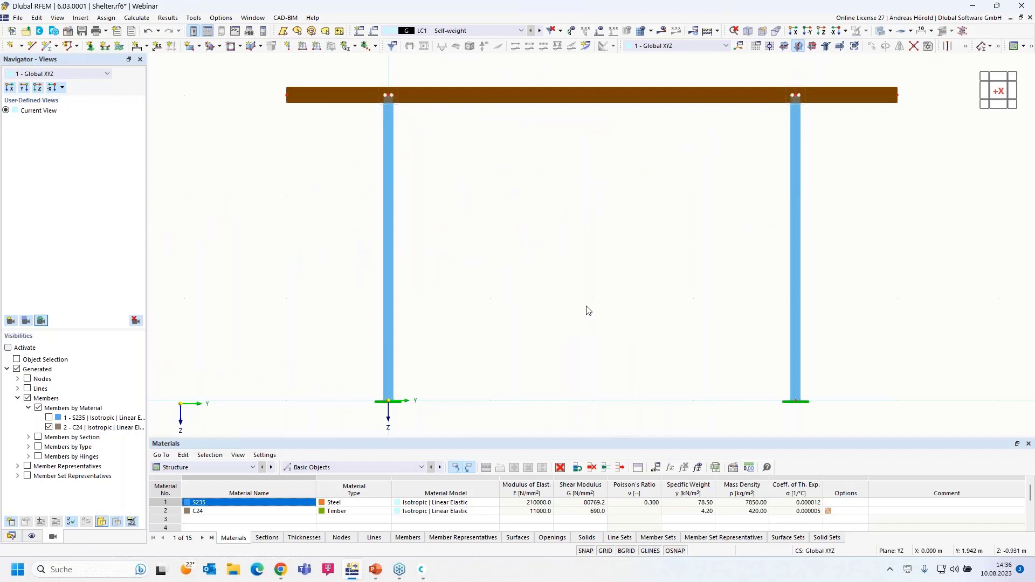
pyautogui.scroll(-1, 588, 311)
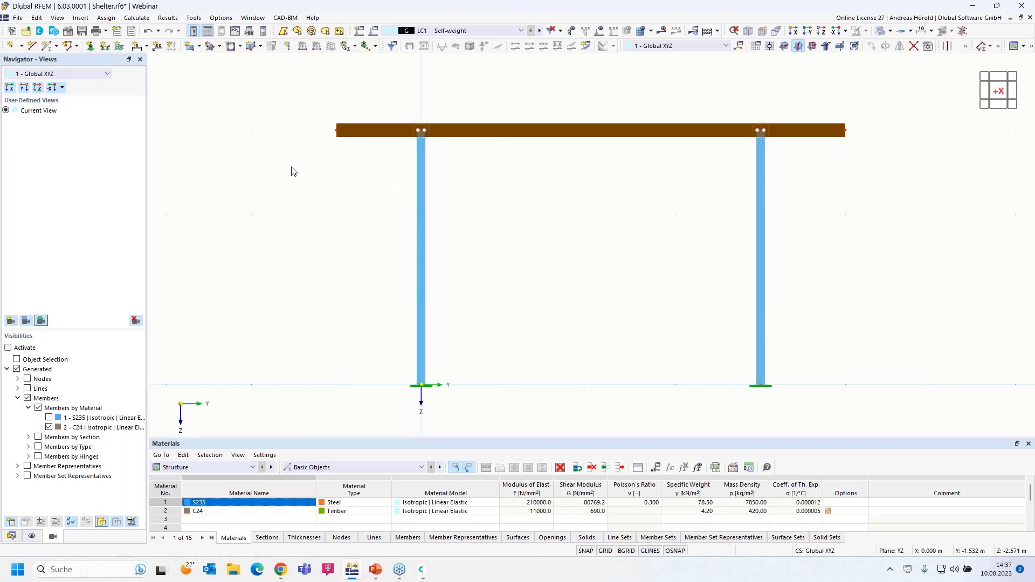
pyautogui.moveTo(291, 167); pyautogui.dragTo(889, 106)
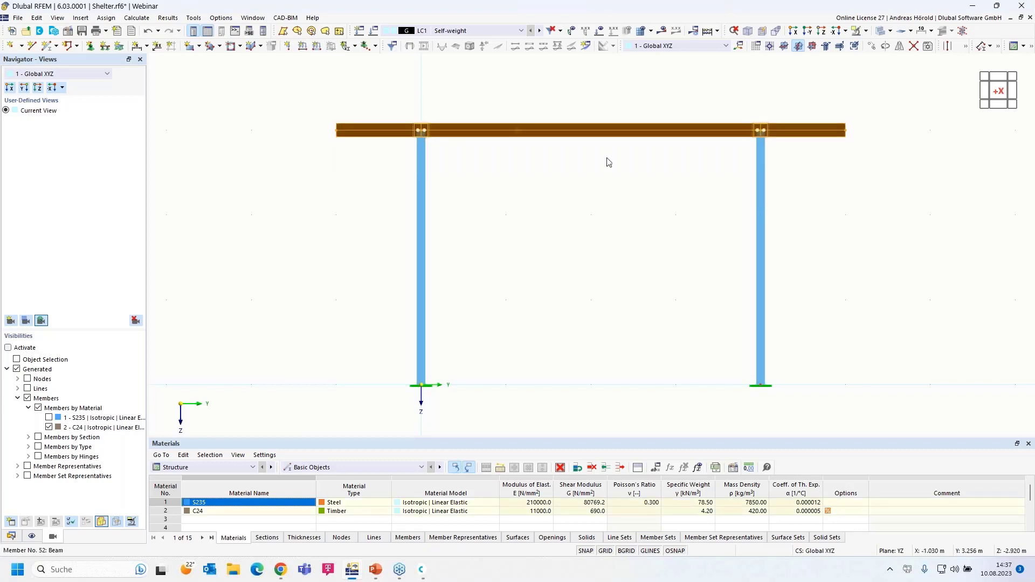
# Step: Start a chamfer on the selected beams with a 5° rotation angle
pyautogui.rightClick(536, 135)
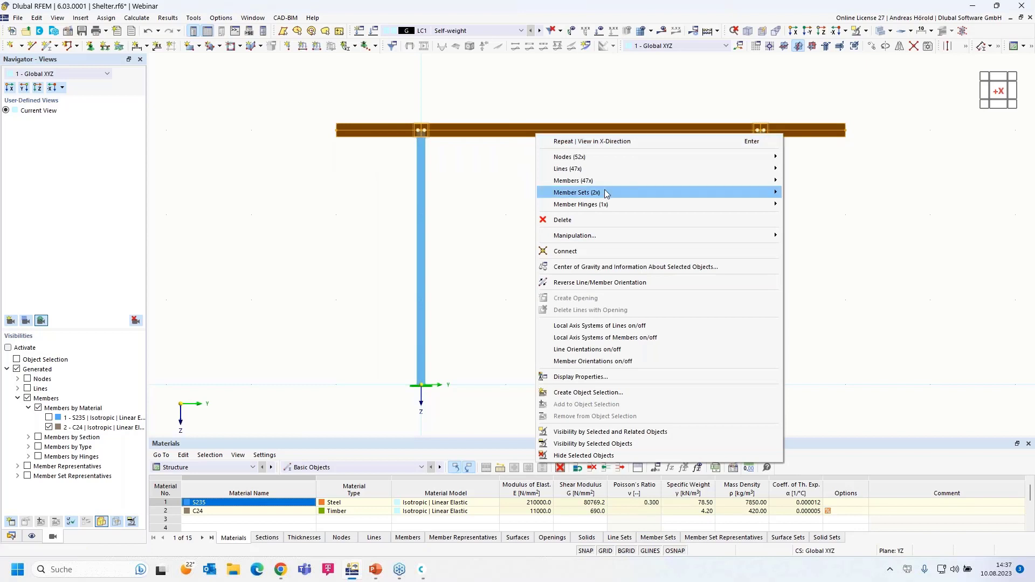
pyautogui.moveTo(599, 235)
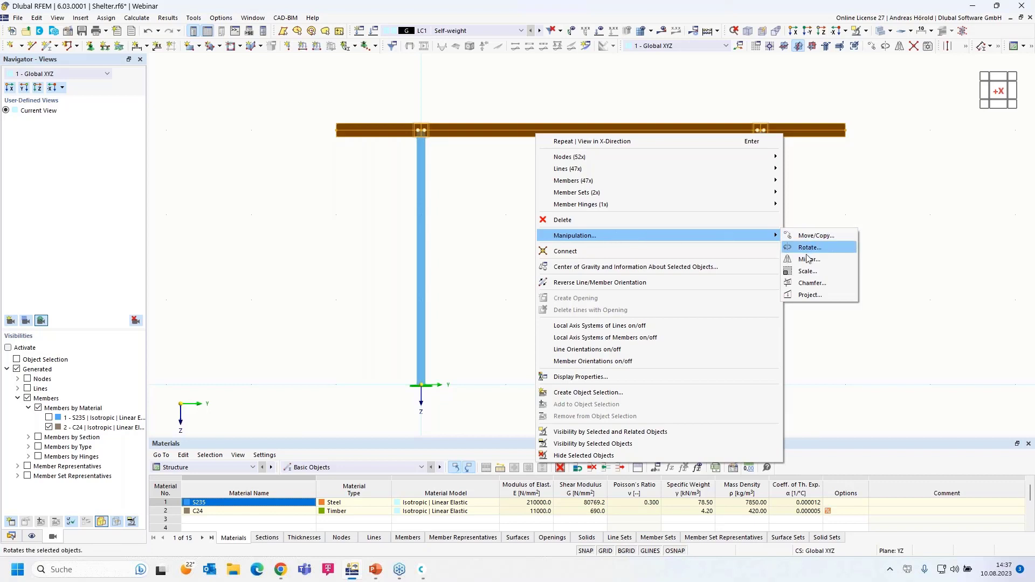
pyautogui.click(815, 283)
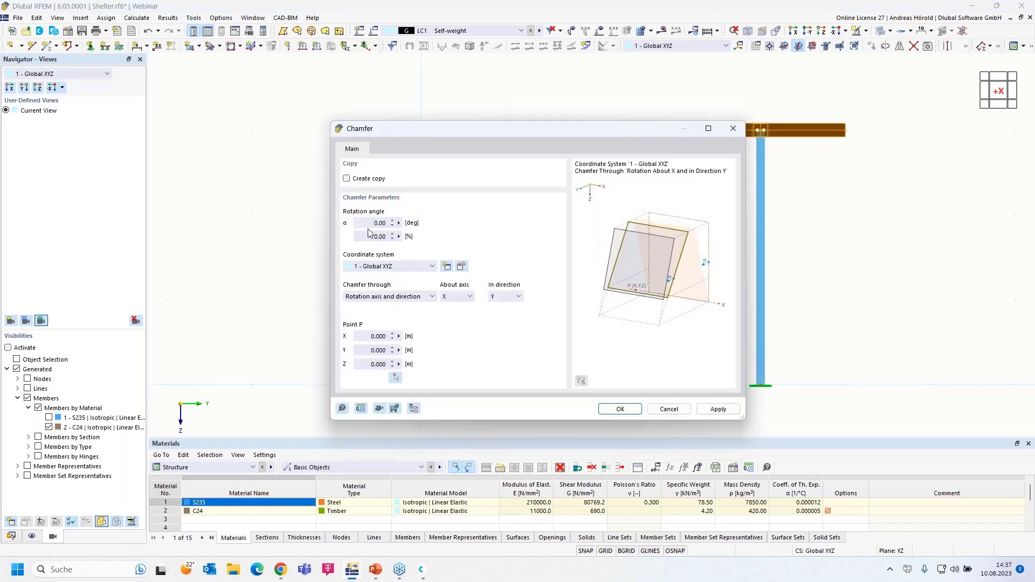
pyautogui.click(363, 223)
pyautogui.write('5')
pyautogui.click(368, 239)
# Step: Rotate about the X axis in direction Z around node 5 as Point P, and apply
pyautogui.click(395, 297)
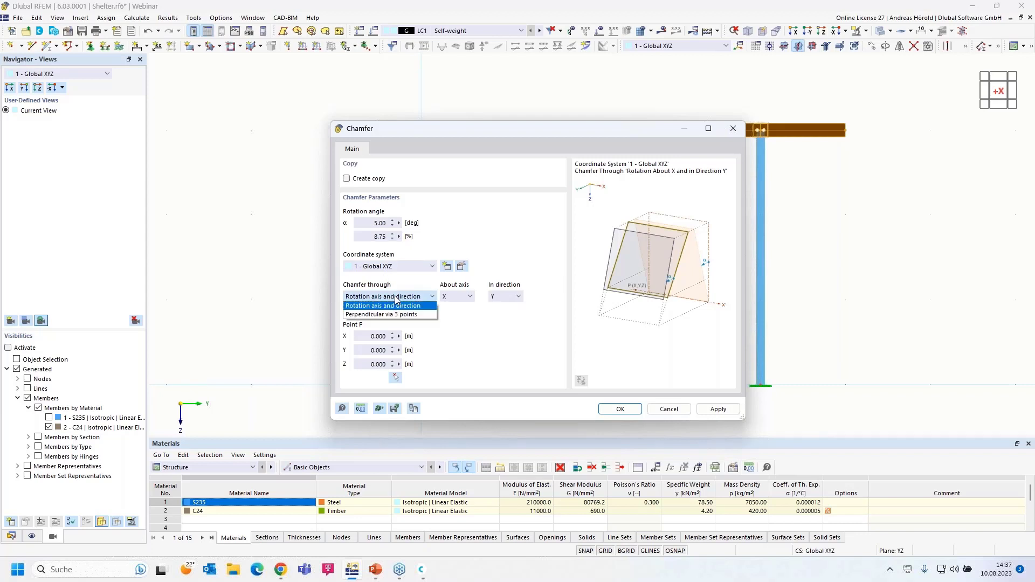
pyautogui.click(396, 298)
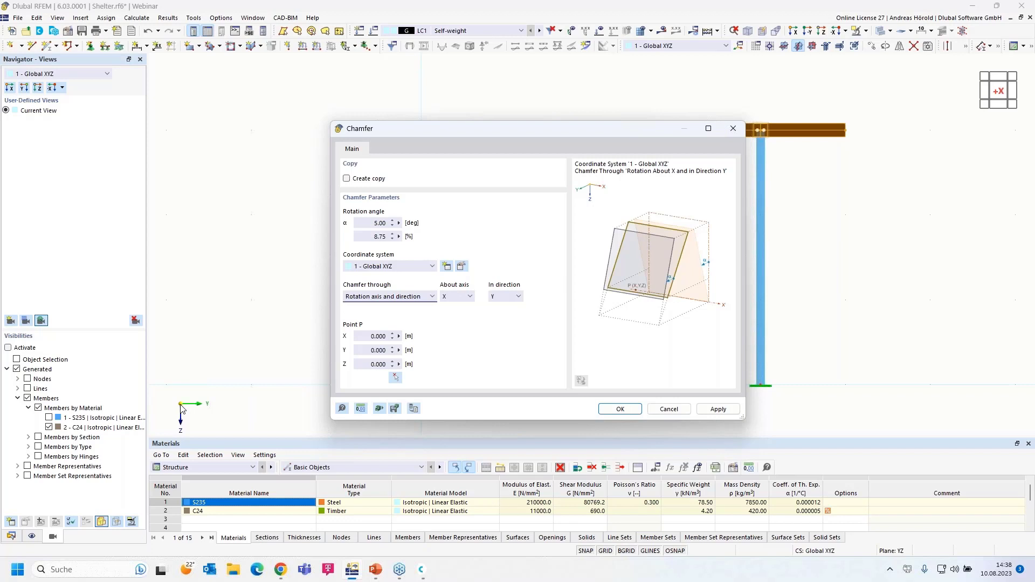
pyautogui.click(508, 298)
pyautogui.click(507, 298)
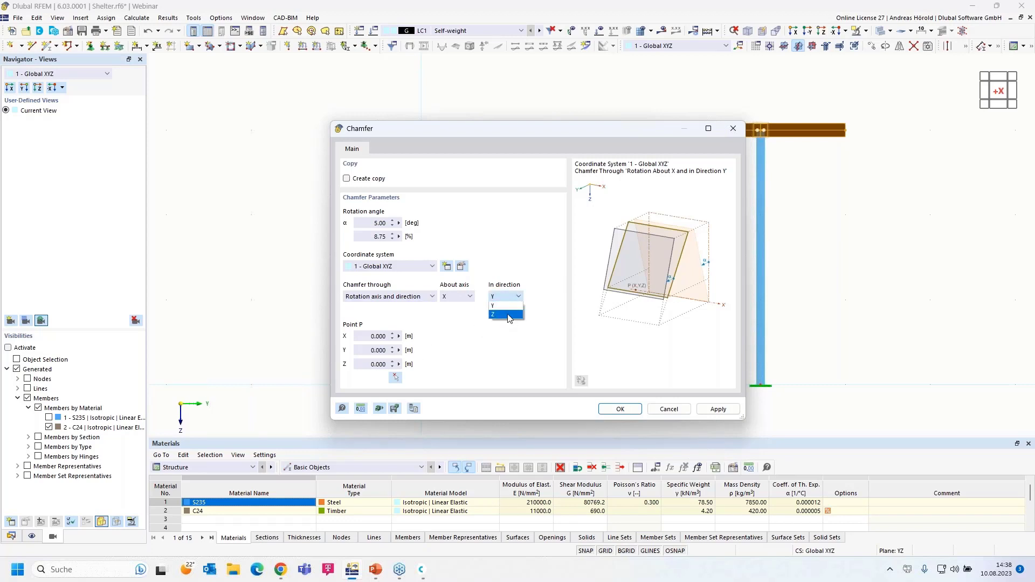
pyautogui.click(507, 315)
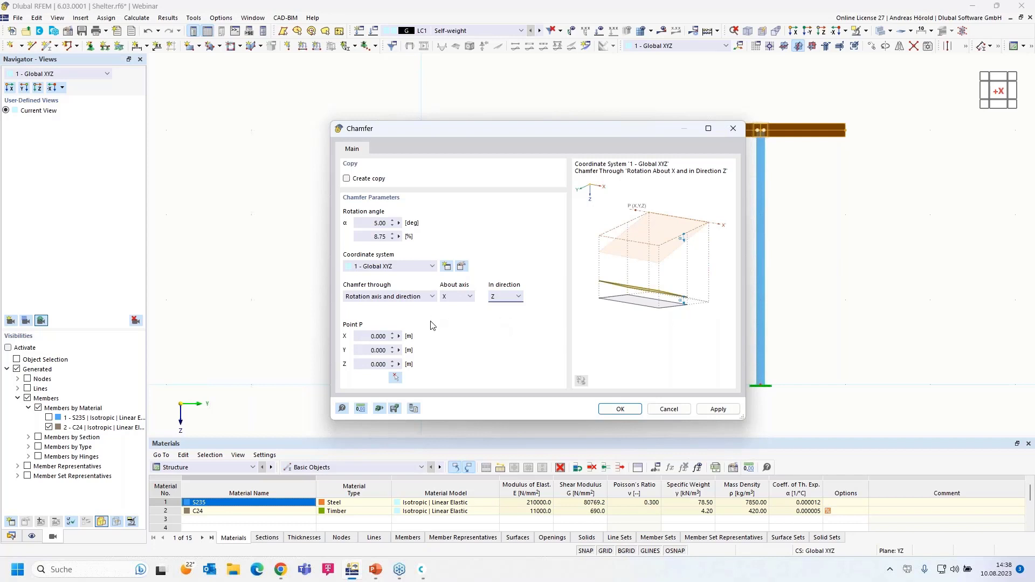
pyautogui.click(395, 378)
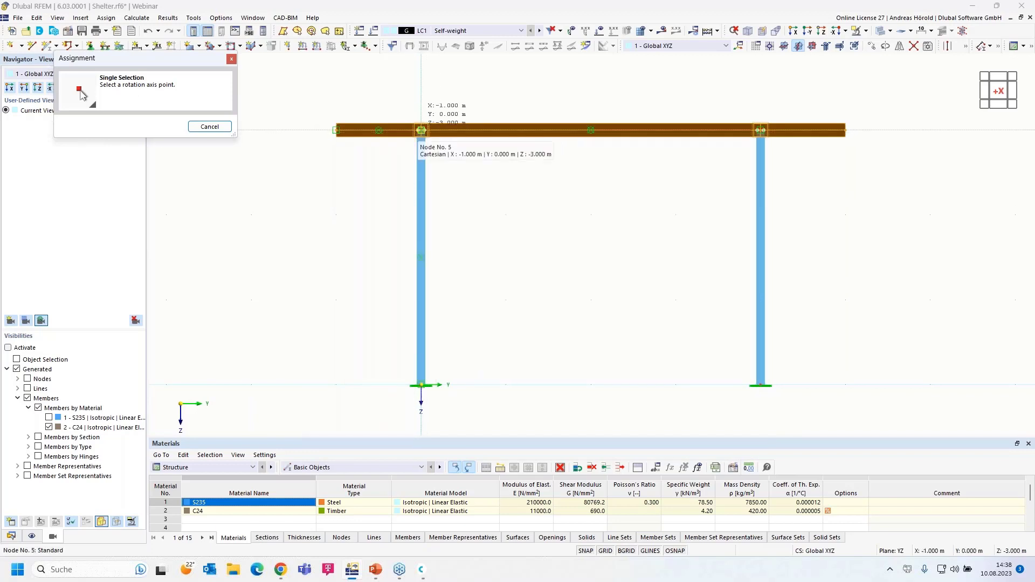
pyautogui.click(421, 131)
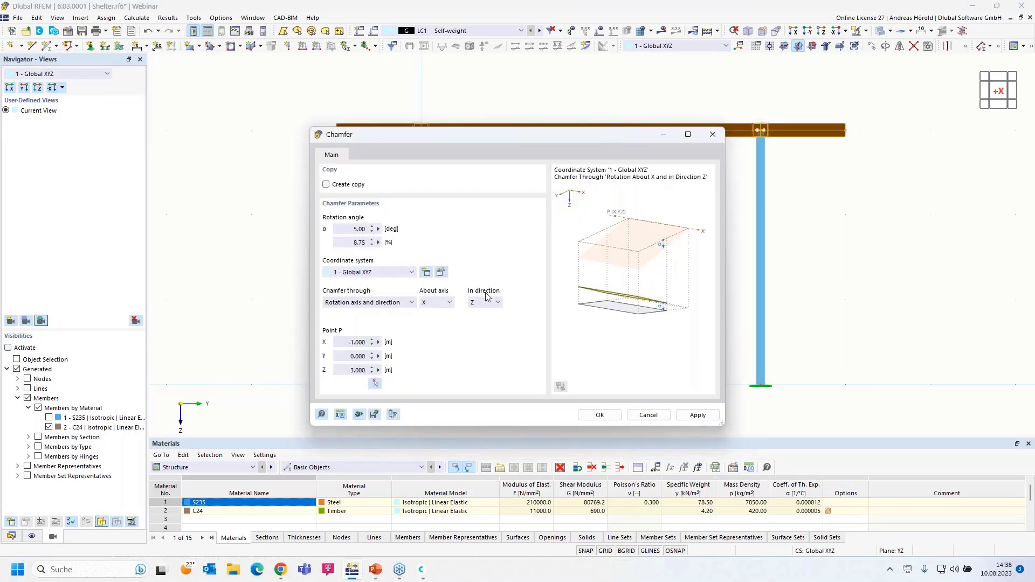
pyautogui.click(600, 415)
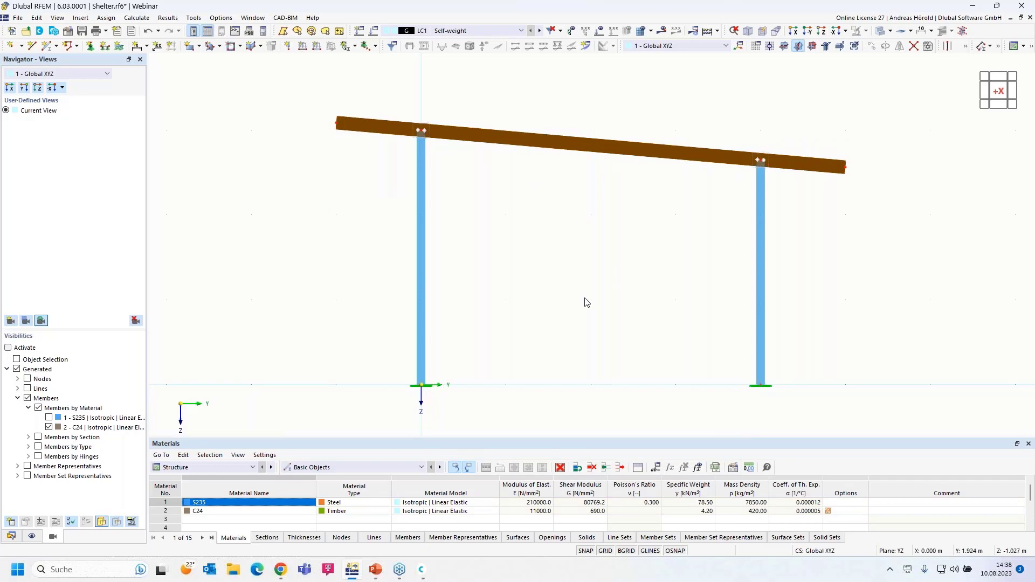
# Step: Orbit into a 3-D view of the whole shelter and select back roof beam 49
pyautogui.keyDown('ctrl'); pyautogui.moveTo(586, 302); pyautogui.dragTo(530, 322, button='middle'); pyautogui.keyUp('ctrl')
pyautogui.scroll(-3, 529, 321)
pyautogui.moveTo(623, 357); pyautogui.dragTo(623, 380, button='middle')
pyautogui.scroll(1, 622, 332)
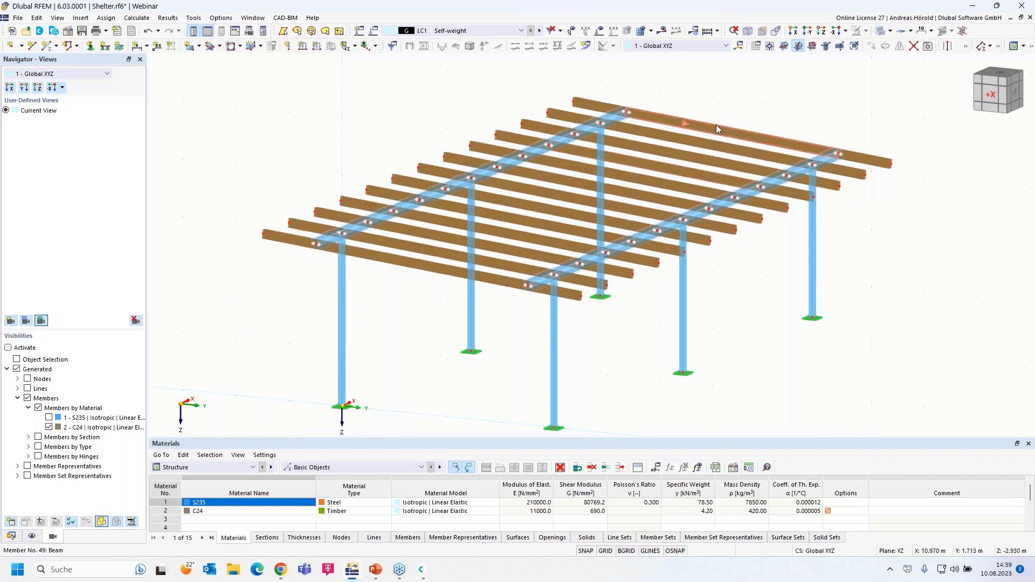
pyautogui.moveTo(716, 124)
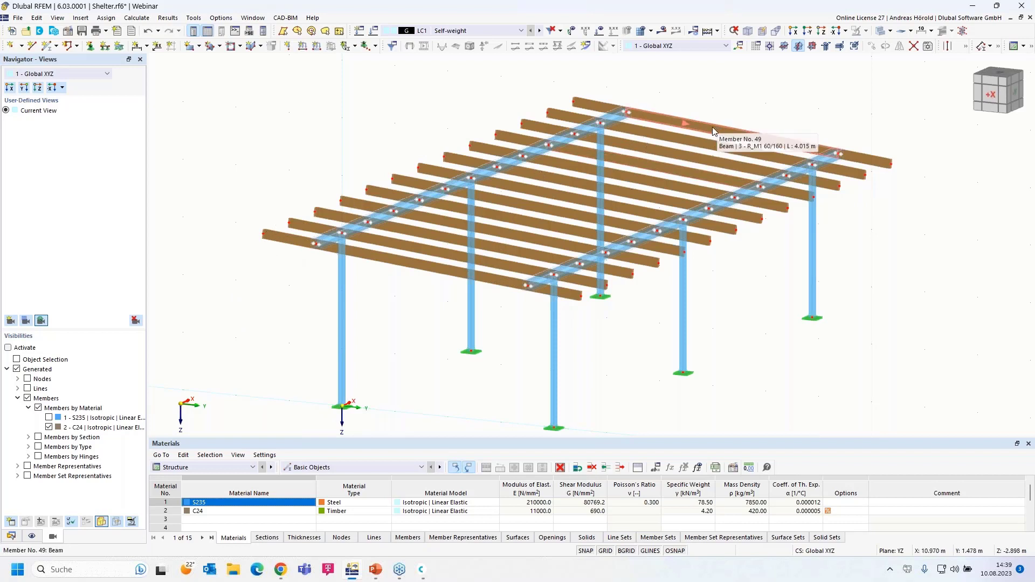
pyautogui.click(705, 125)
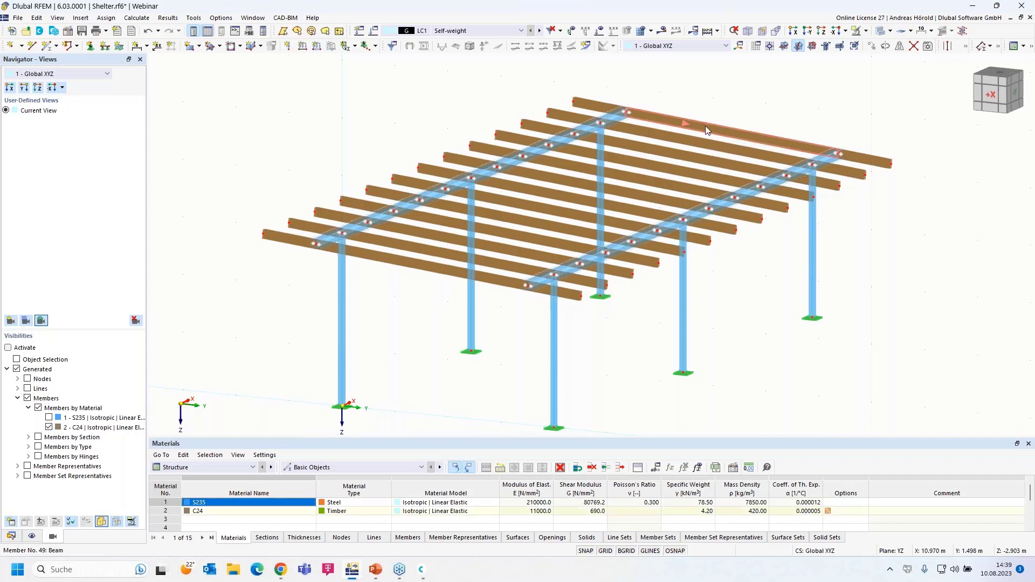
# Step: Add front edge beam 52 and give members 49 and 52 one 'On Member' intermediate node each
pyautogui.rightClick(484, 279)
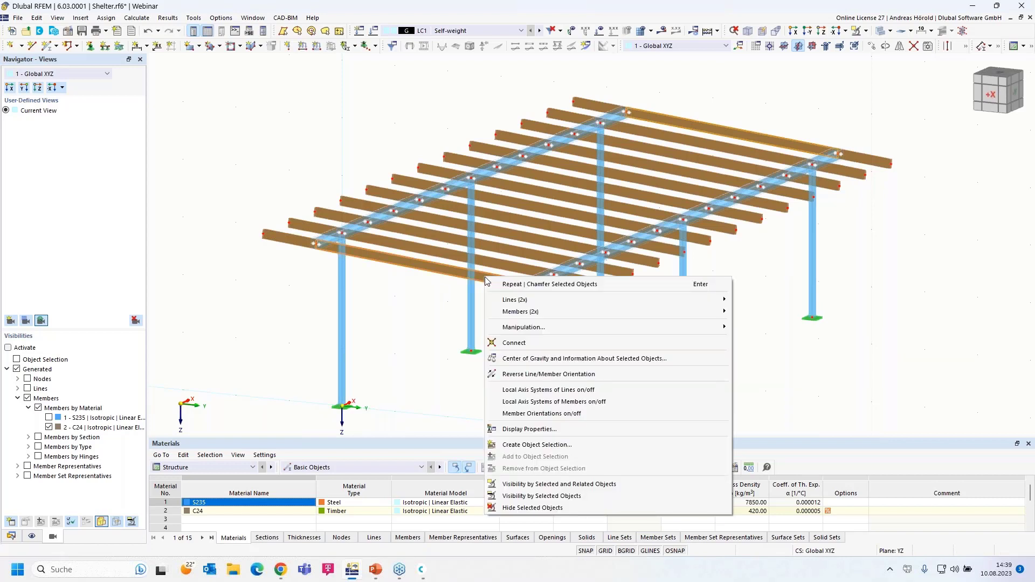
pyautogui.moveTo(570, 315)
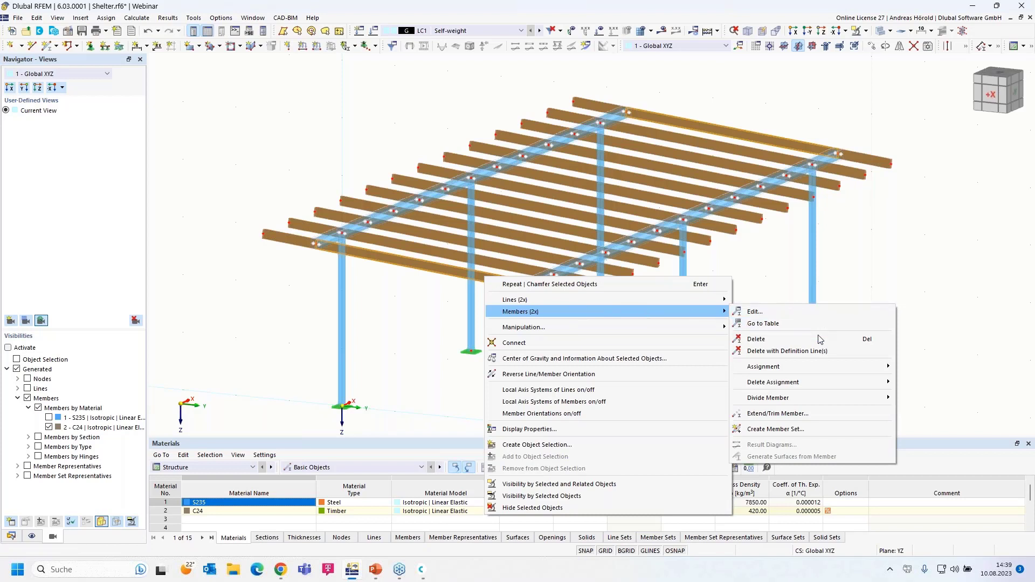
pyautogui.moveTo(804, 398)
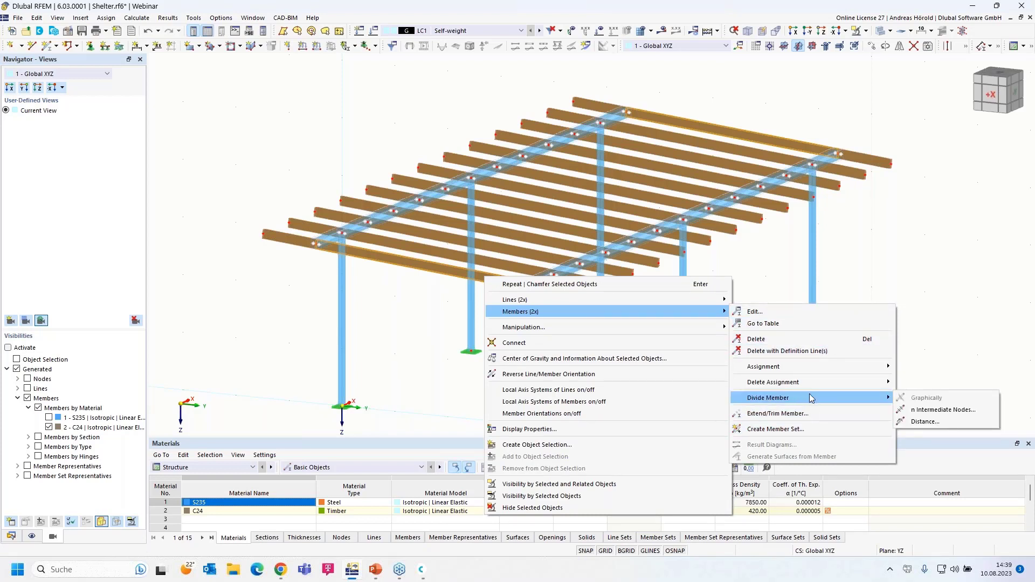
pyautogui.click(948, 410)
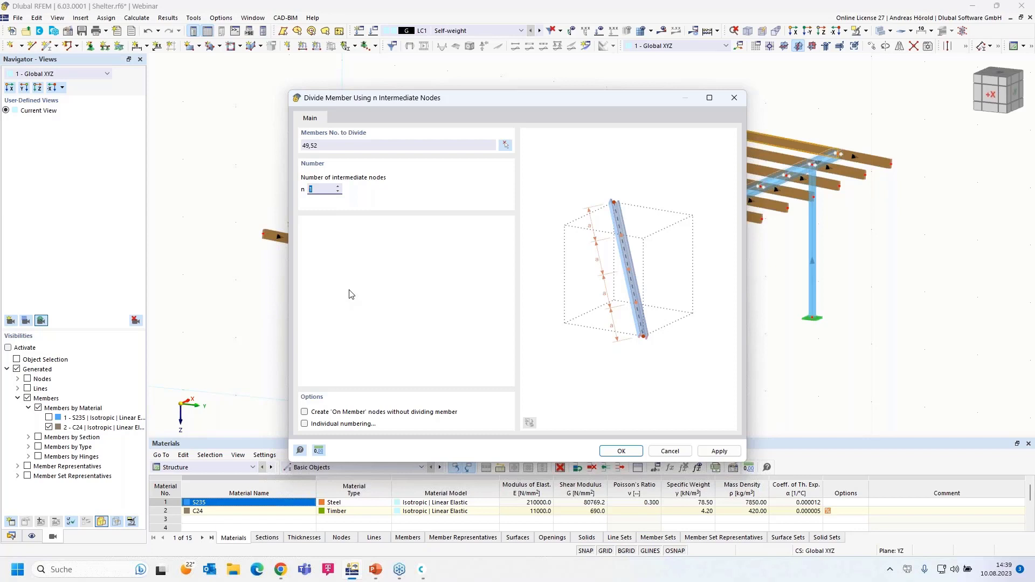
pyautogui.click(305, 413)
pyautogui.click(629, 453)
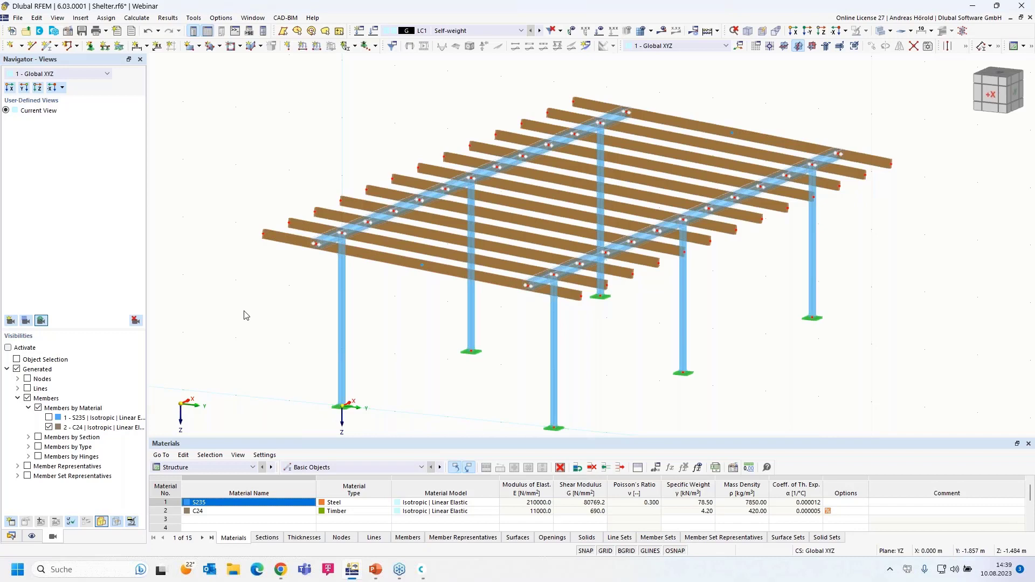
pyautogui.scroll(-1, 245, 316)
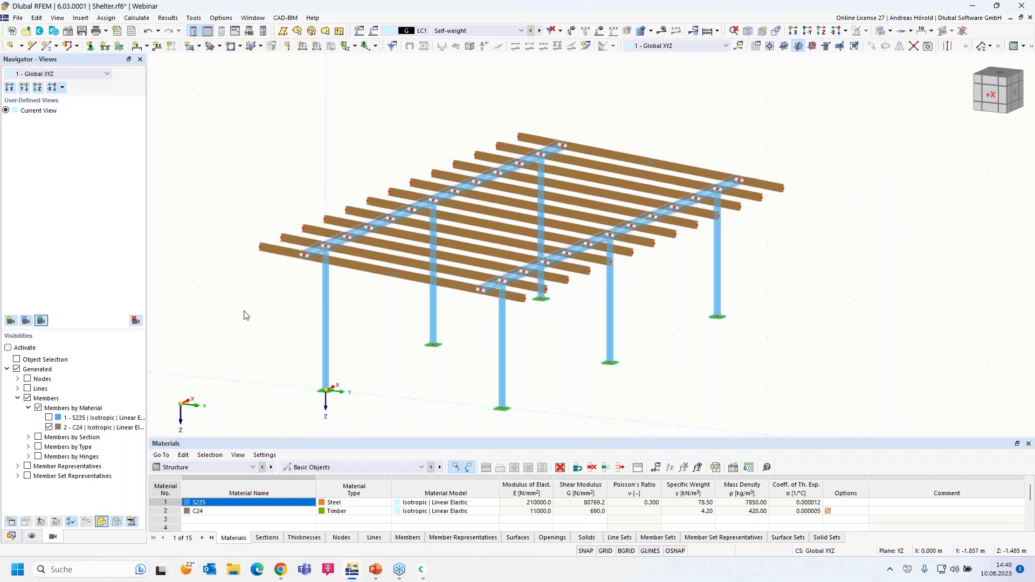
pyautogui.scroll(1, 245, 316)
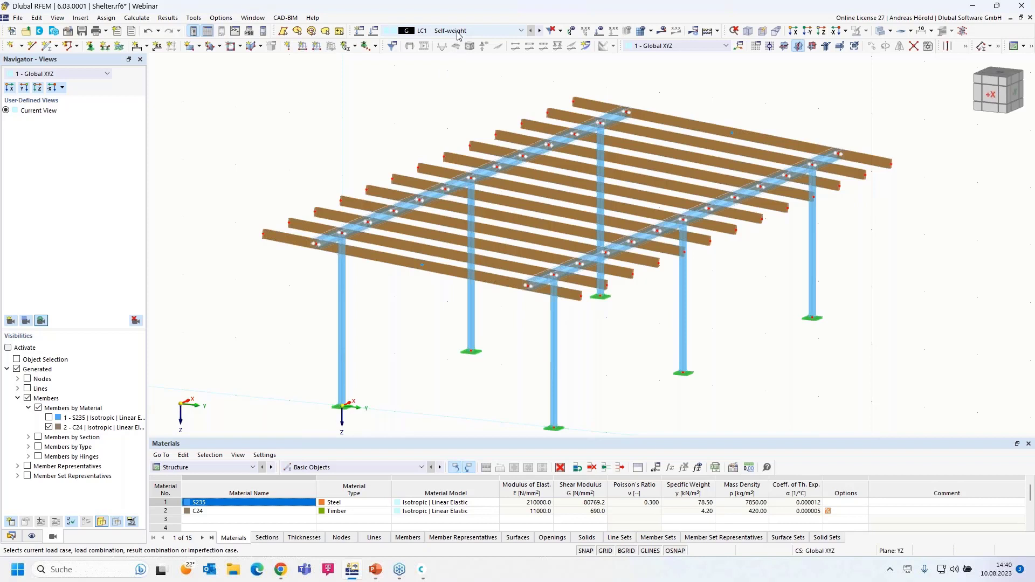
pyautogui.click(373, 31)
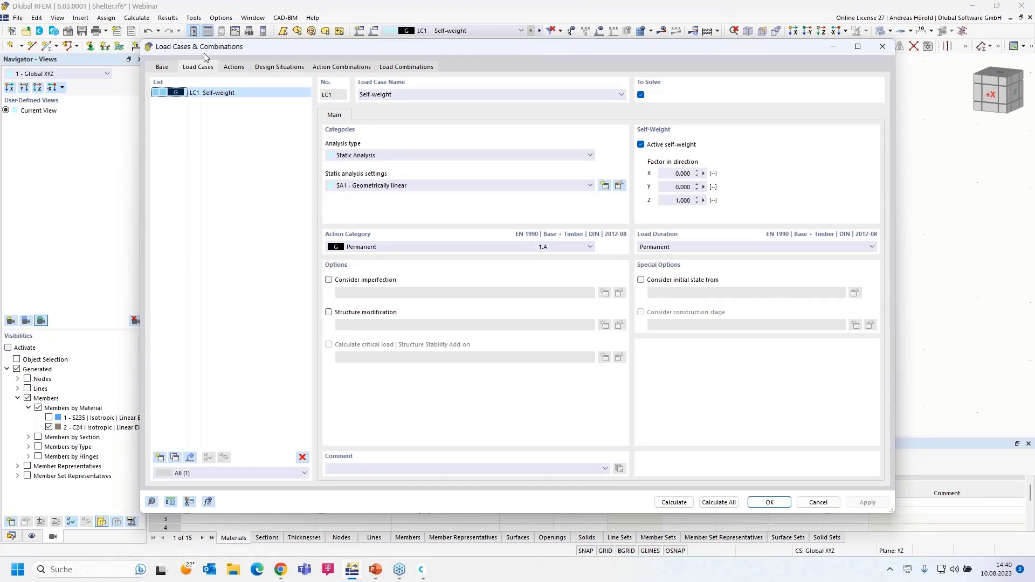
# Step: On the Base tab, keep EN 1990 | Base + Timber as the design standard
pyautogui.click(162, 67)
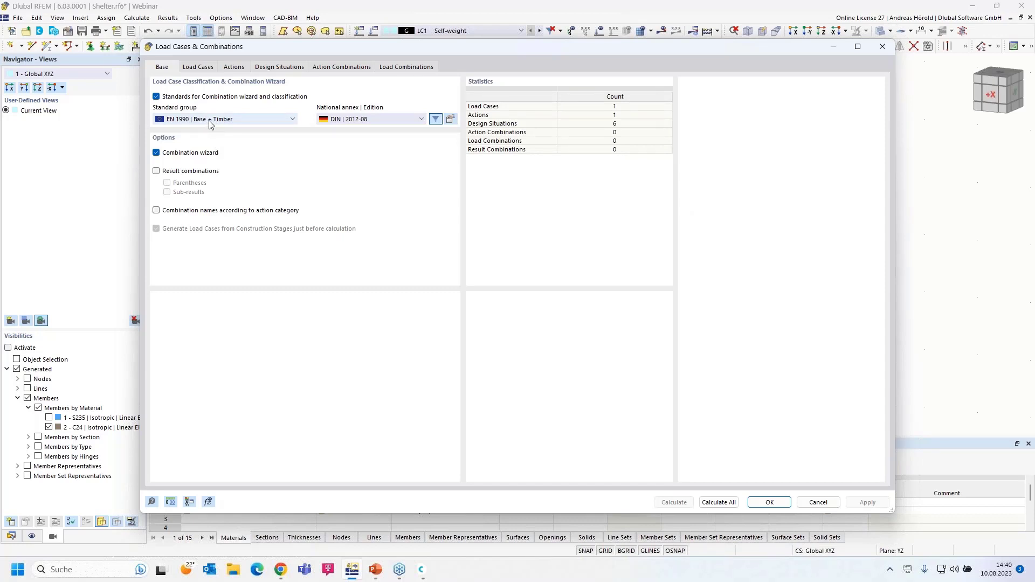
pyautogui.click(226, 122)
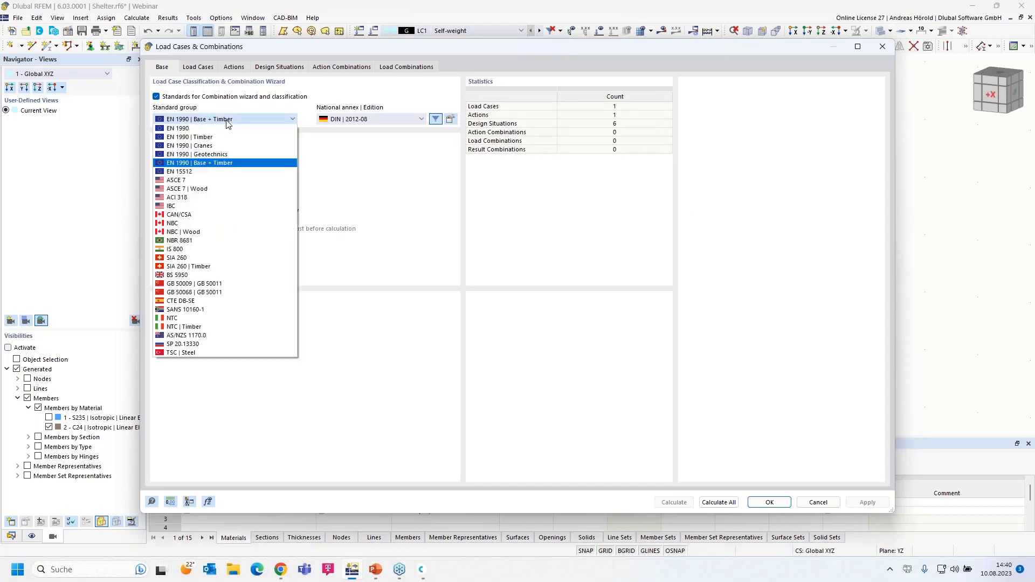
pyautogui.click(231, 121)
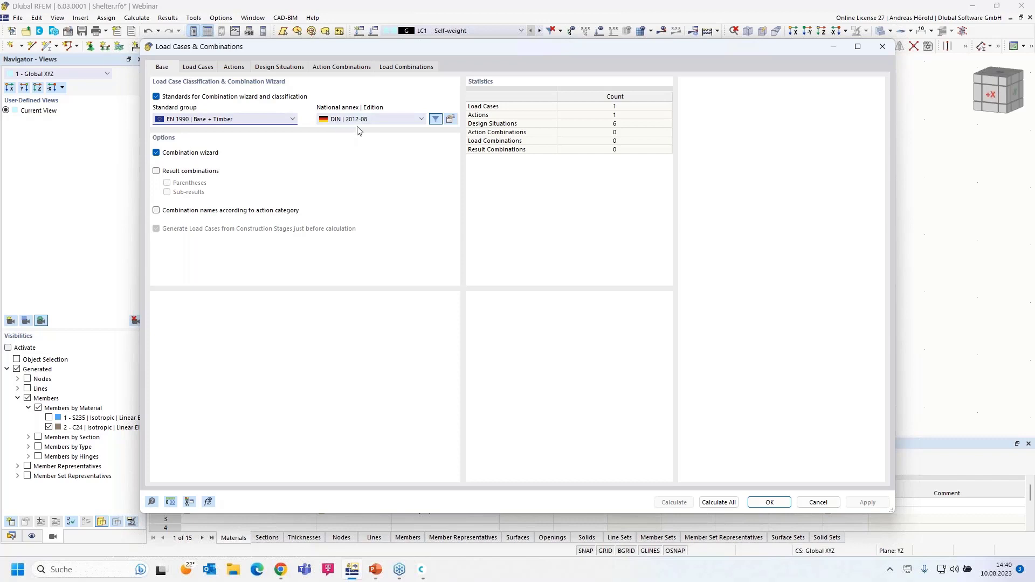
# Step: Change the national annex deformation coefficient kdef to 0.80 and confirm
pyautogui.click(452, 119)
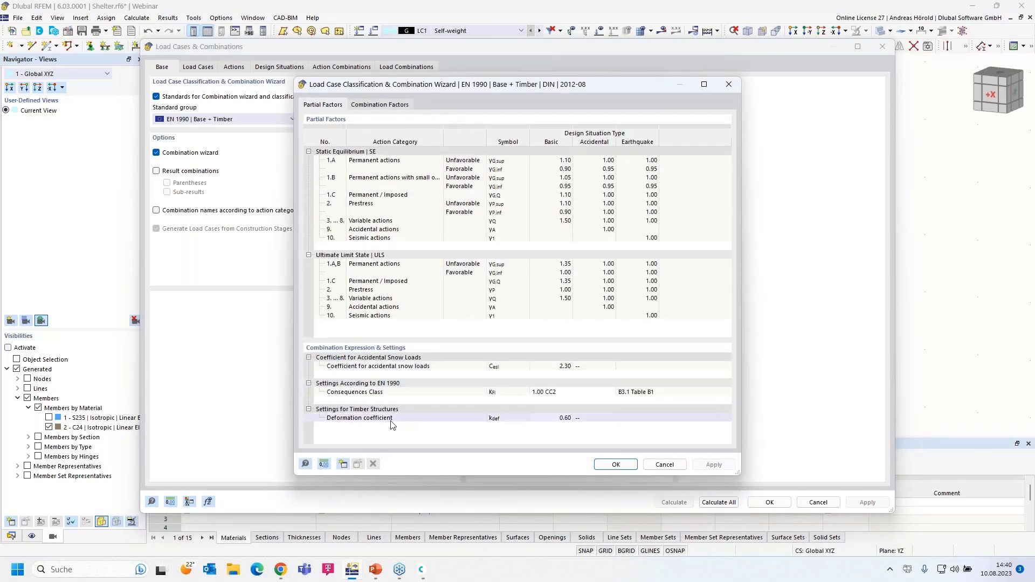
pyautogui.click(555, 419)
pyautogui.click(570, 419)
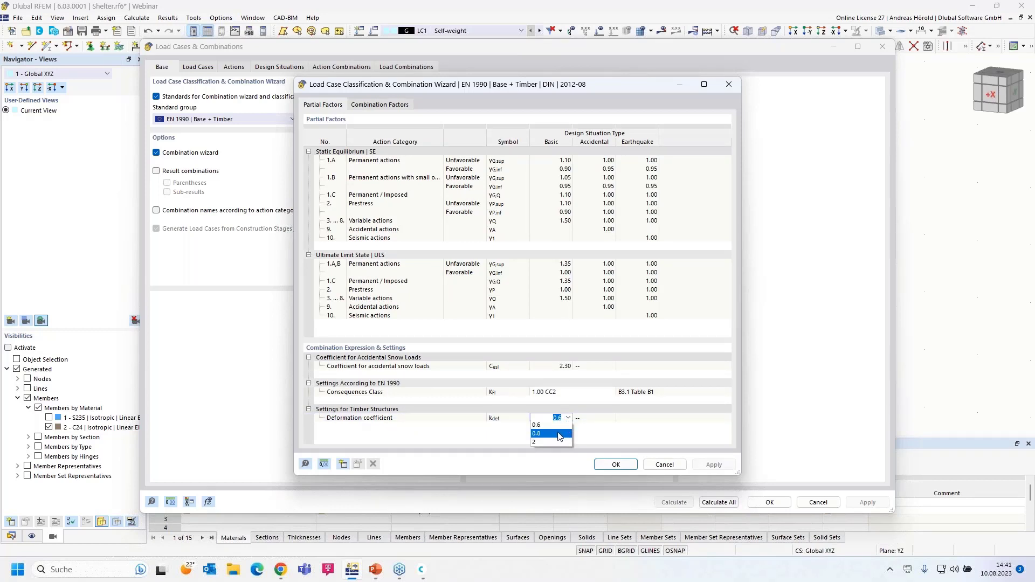
pyautogui.click(559, 434)
pyautogui.click(616, 464)
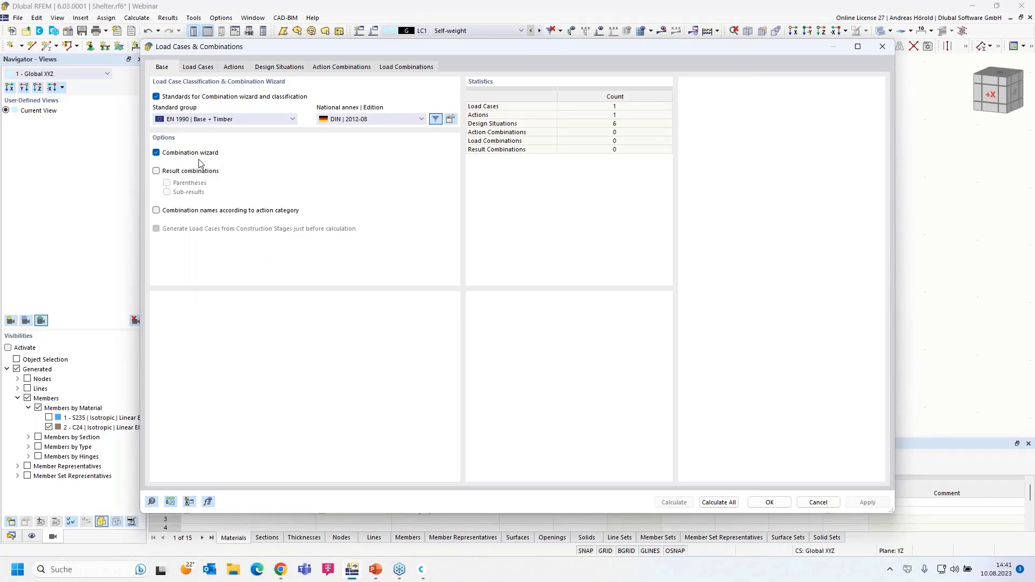
# Step: Keep LC1 Self-weight's action category as Permanent and close the load case settings
pyautogui.click(199, 67)
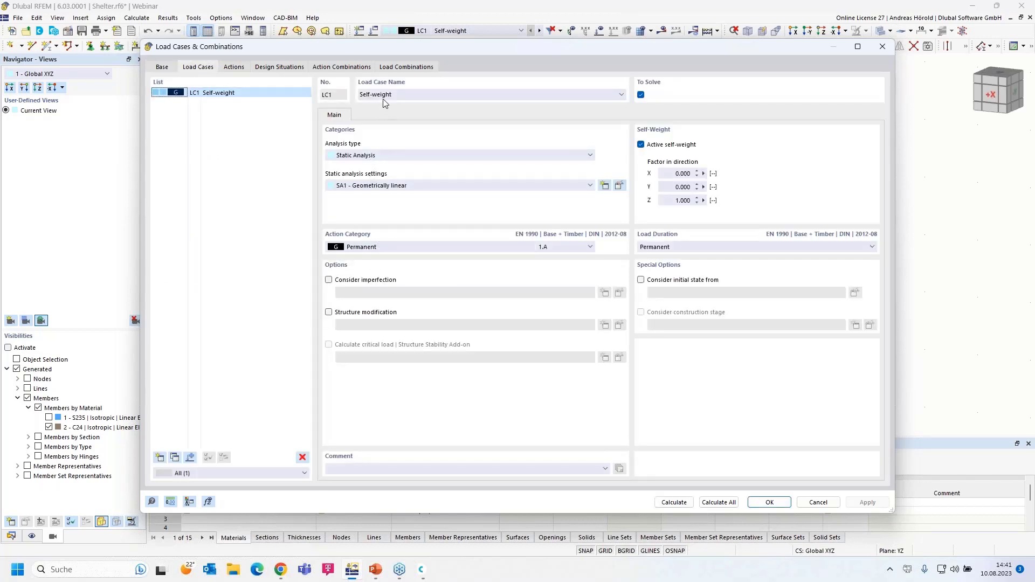
pyautogui.click(380, 246)
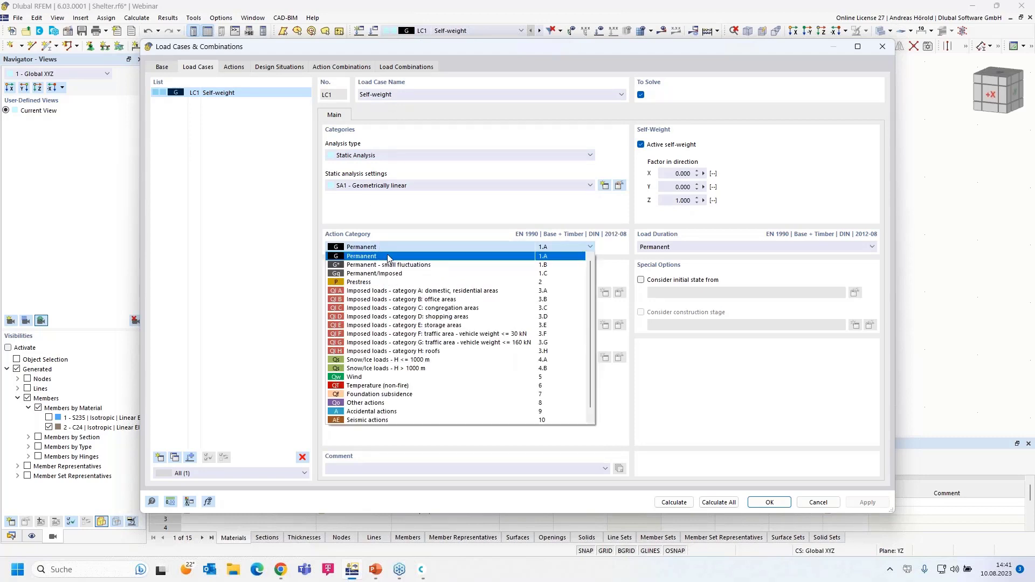
pyautogui.click(386, 257)
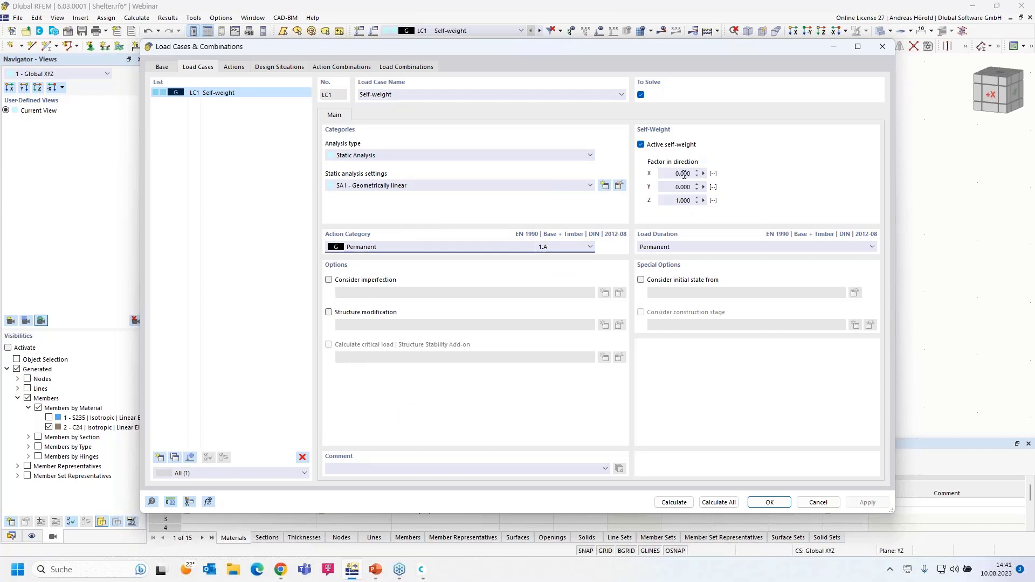
pyautogui.click(772, 502)
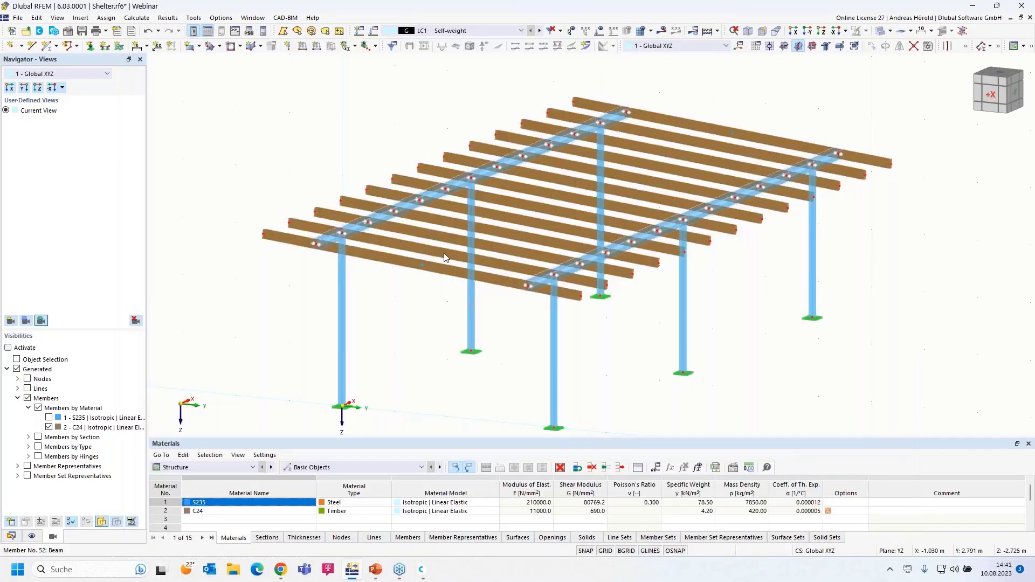
# Step: Launch the Member Loads from Area Load wizard from Insert > Load Wizards in dialog-box mode
pyautogui.click(80, 18)
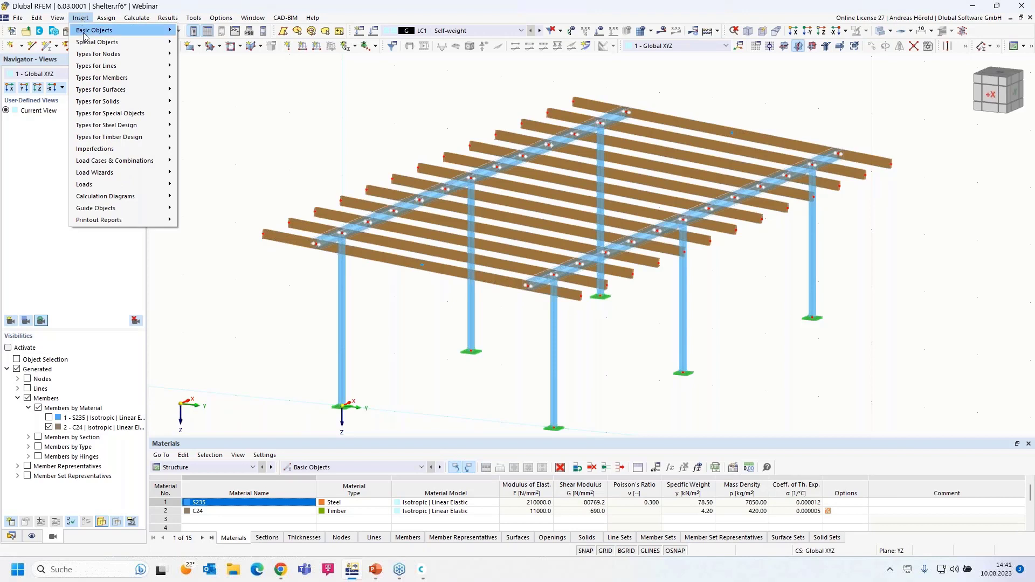
pyautogui.moveTo(101, 173)
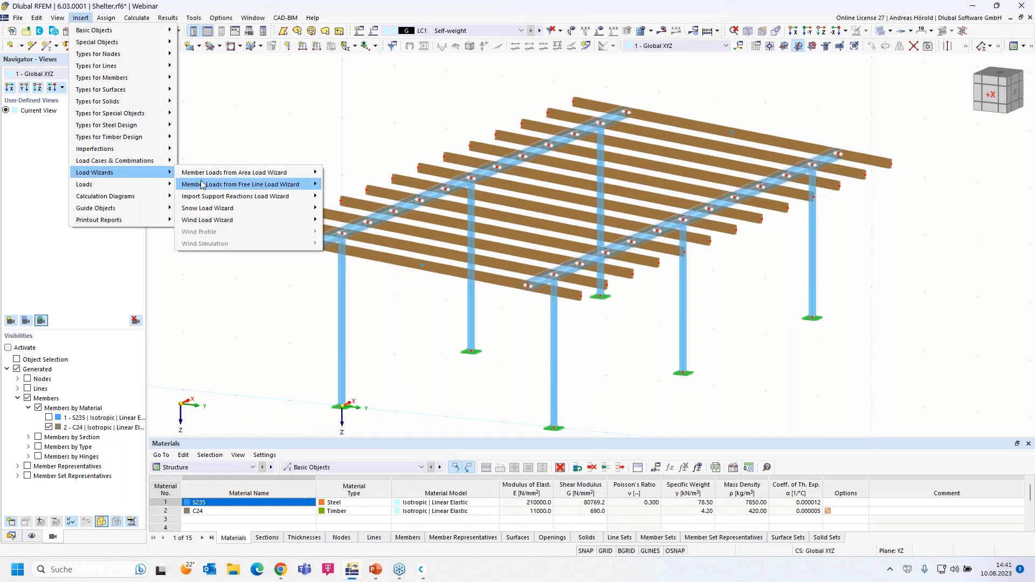
pyautogui.moveTo(275, 177)
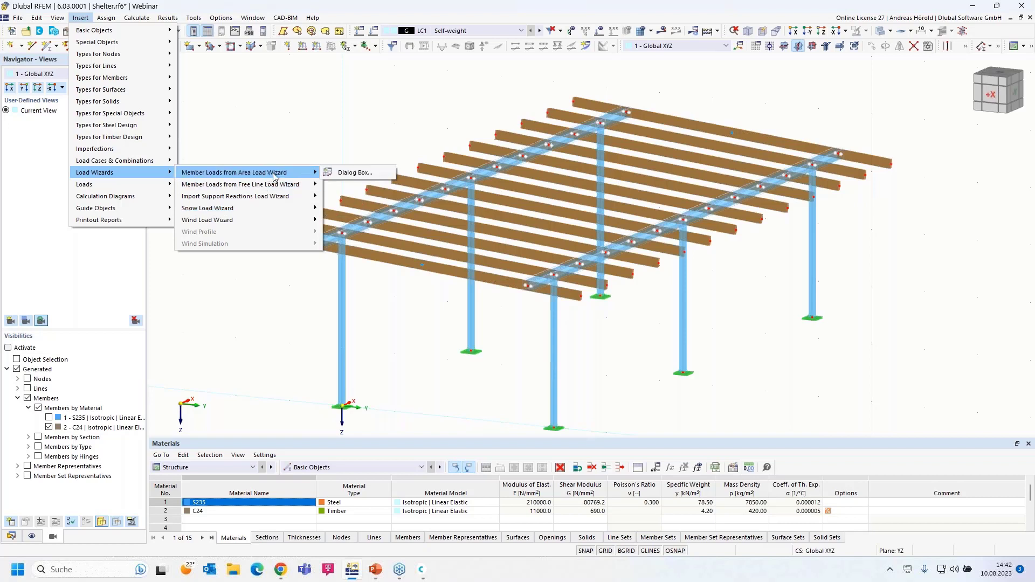
pyautogui.click(364, 173)
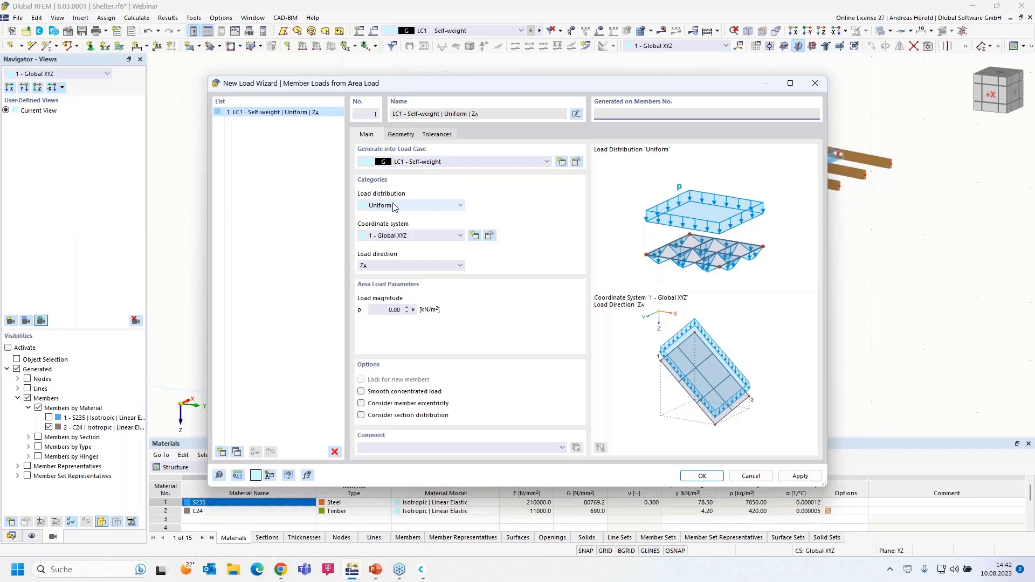
# Step: Keep a uniform load in direction ZA with magnitude 0.25 kN/m², then go to the Geometry tab
pyautogui.click(405, 206)
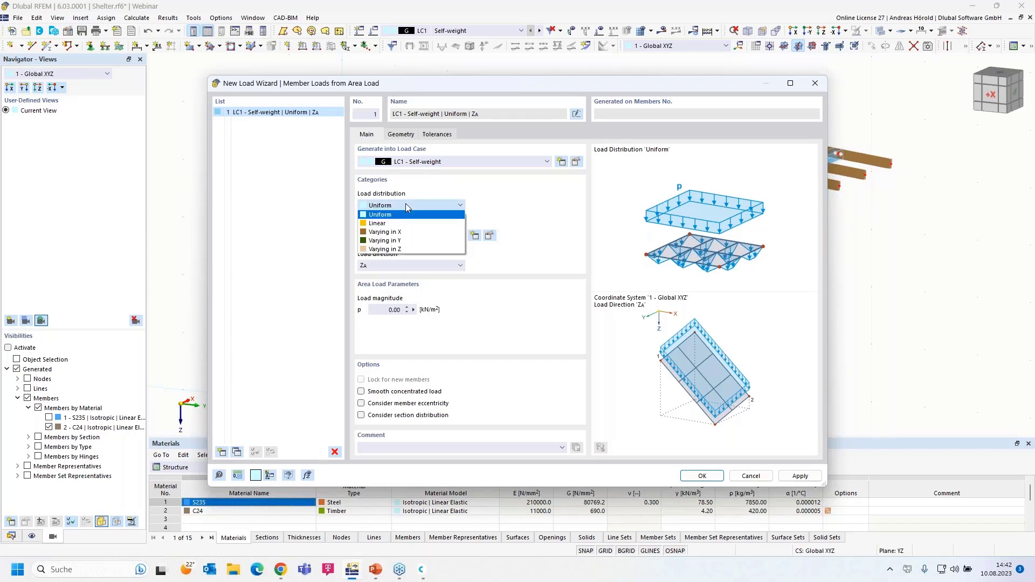
pyautogui.click(406, 205)
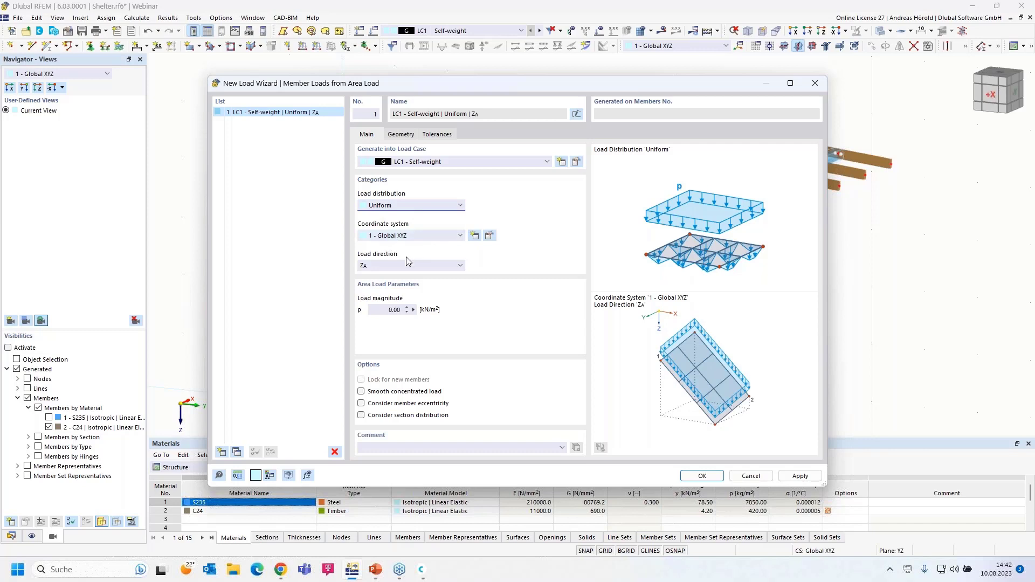
pyautogui.click(379, 267)
pyautogui.click(379, 267)
pyautogui.click(395, 309)
pyautogui.write('0.25')
pyautogui.click(401, 135)
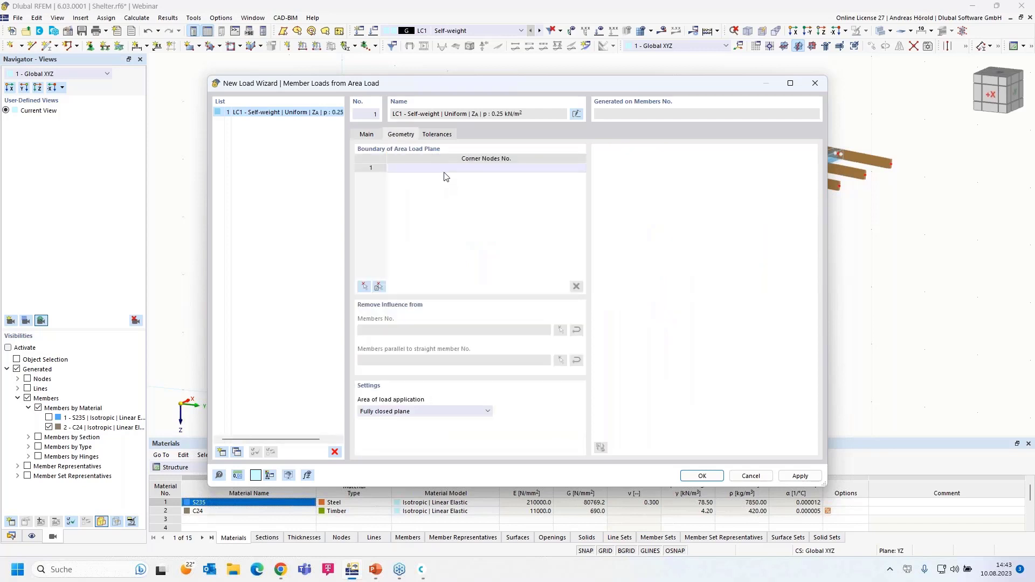
# Step: Define the load plane by corner nodes 71, 69, 70 and 72
pyautogui.click(362, 287)
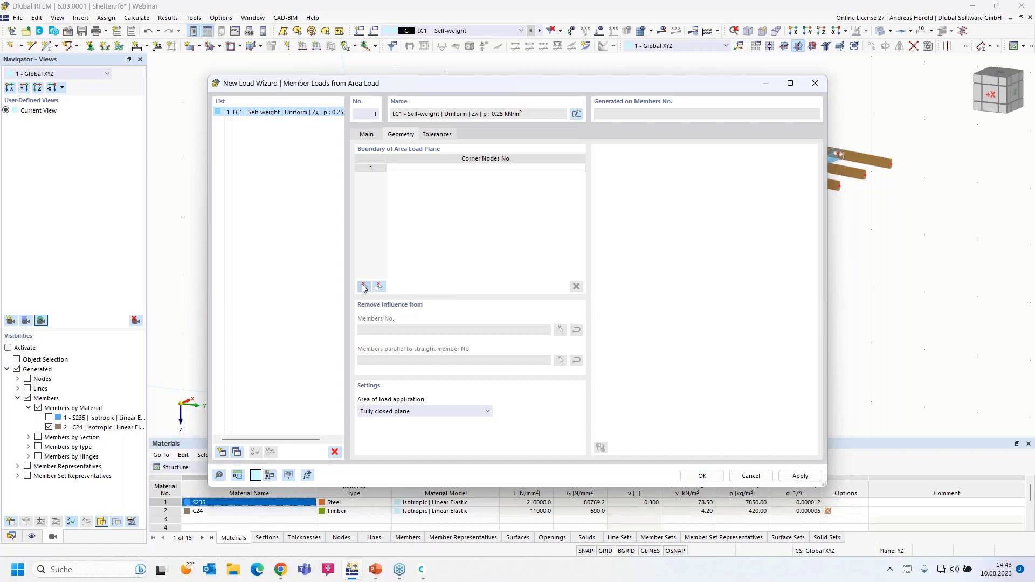
pyautogui.click(264, 236)
pyautogui.click(573, 99)
pyautogui.click(893, 166)
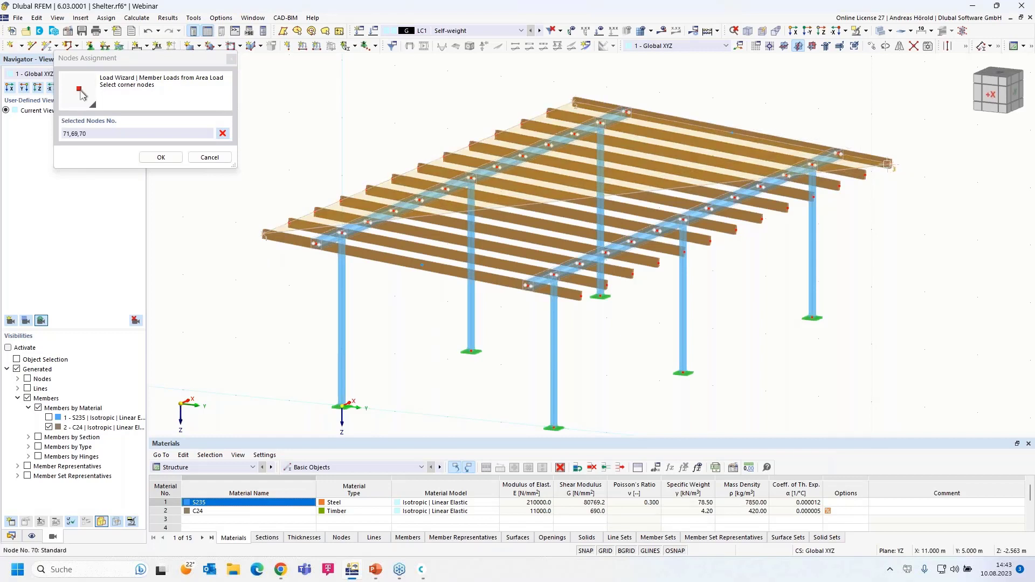
pyautogui.click(578, 296)
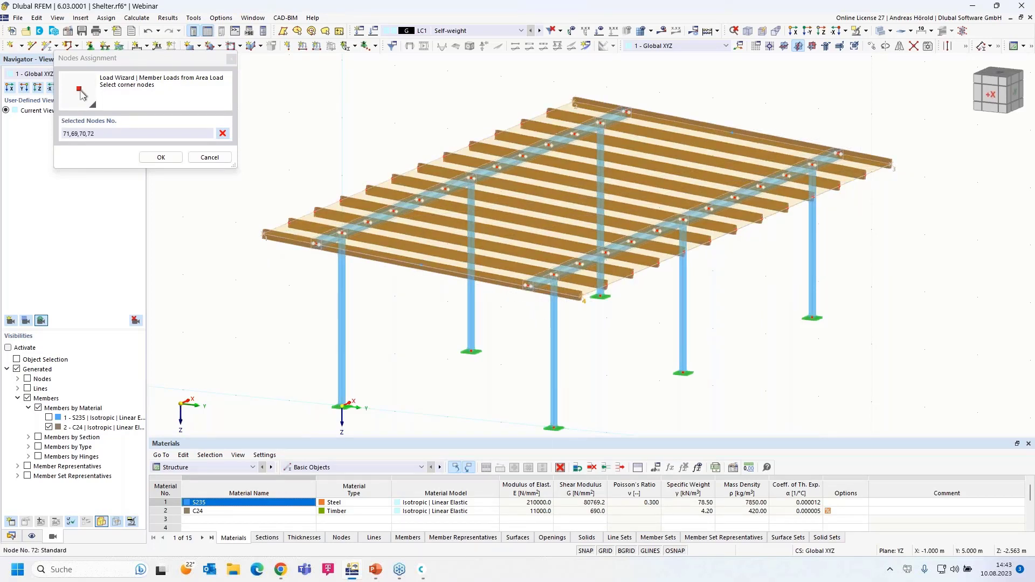
pyautogui.click(264, 235)
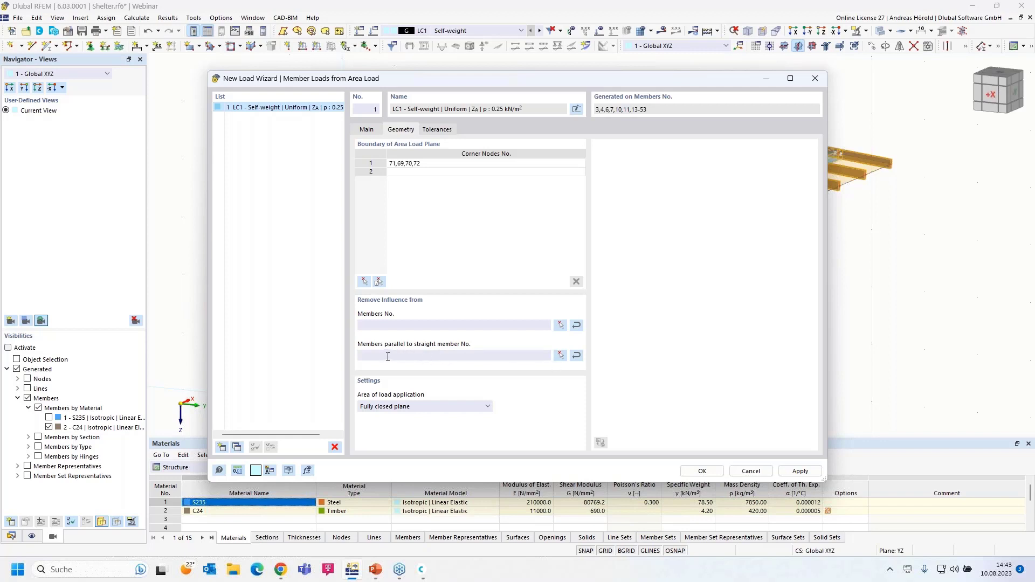
# Step: Exclude members parallel to member 4 and generate the member loads
pyautogui.click(560, 355)
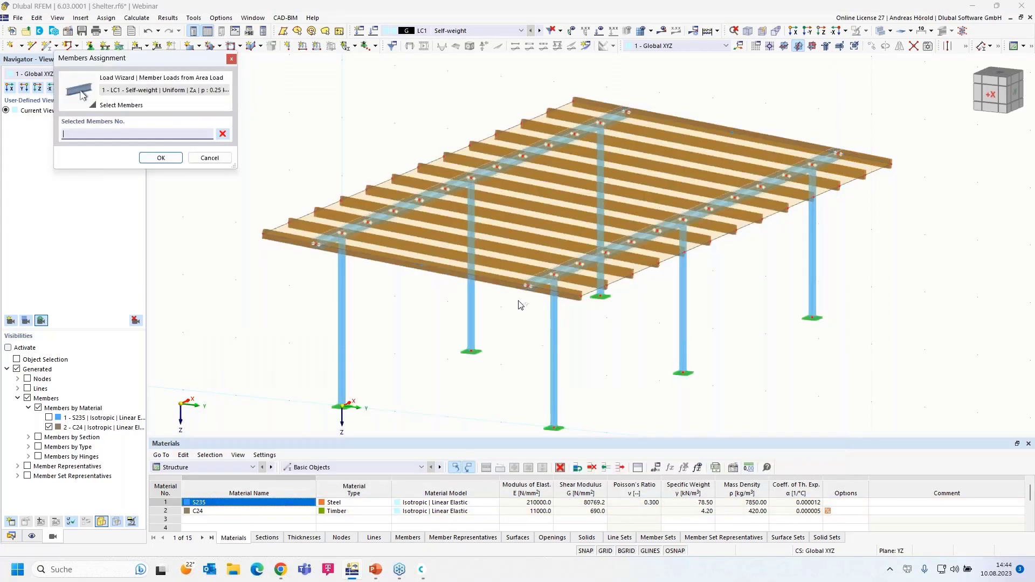
pyautogui.click(458, 181)
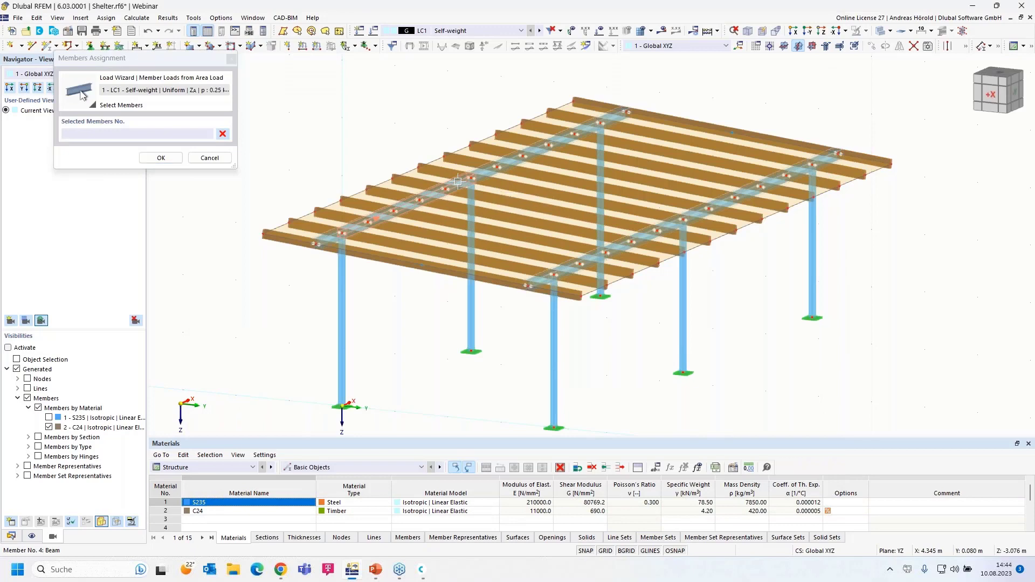
pyautogui.click(162, 157)
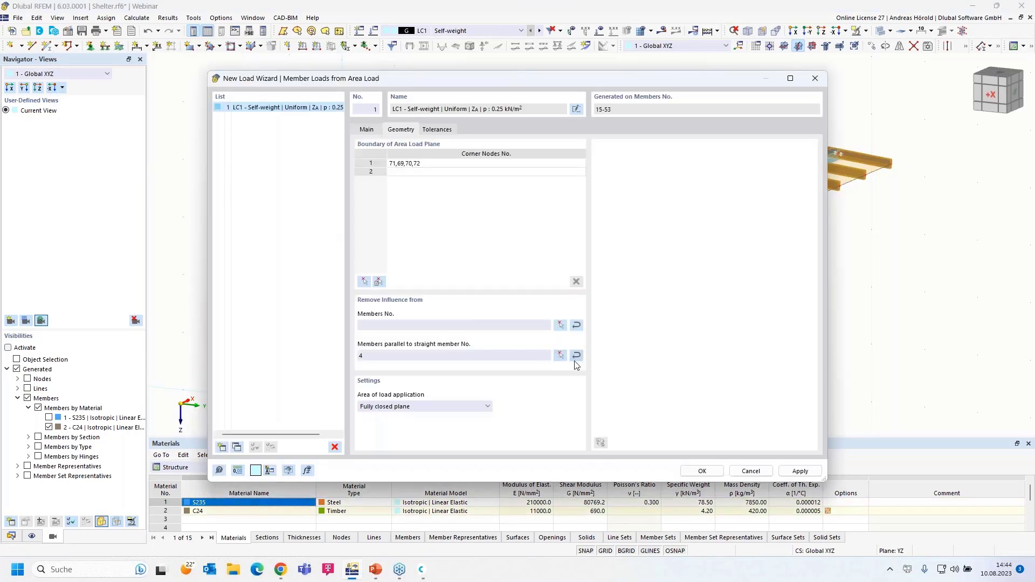
pyautogui.click(703, 472)
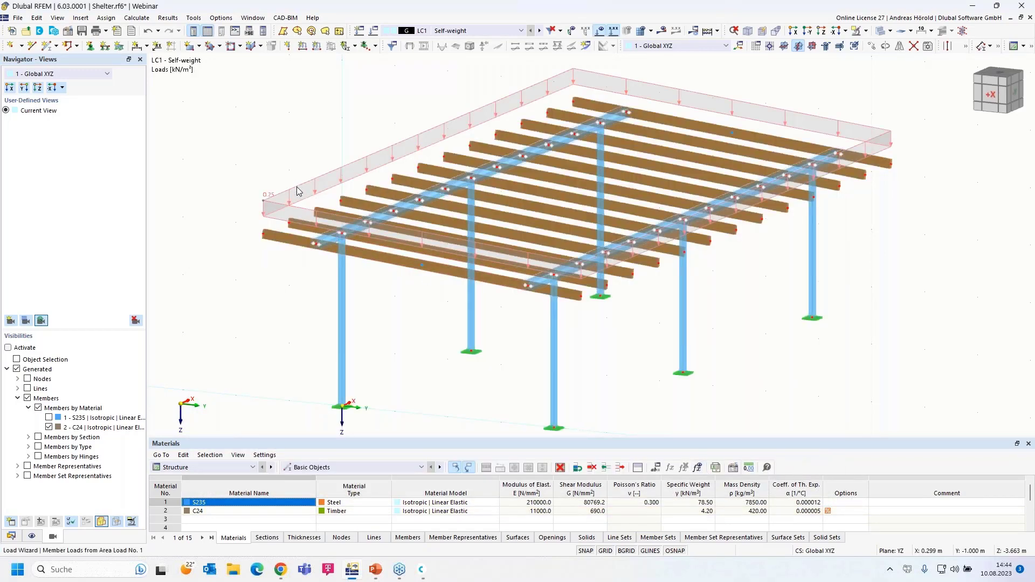
# Step: Display the wizard's generated member loads separately to inspect the 0.250 and 0.125 kN/m beam loads
pyautogui.rightClick(296, 189)
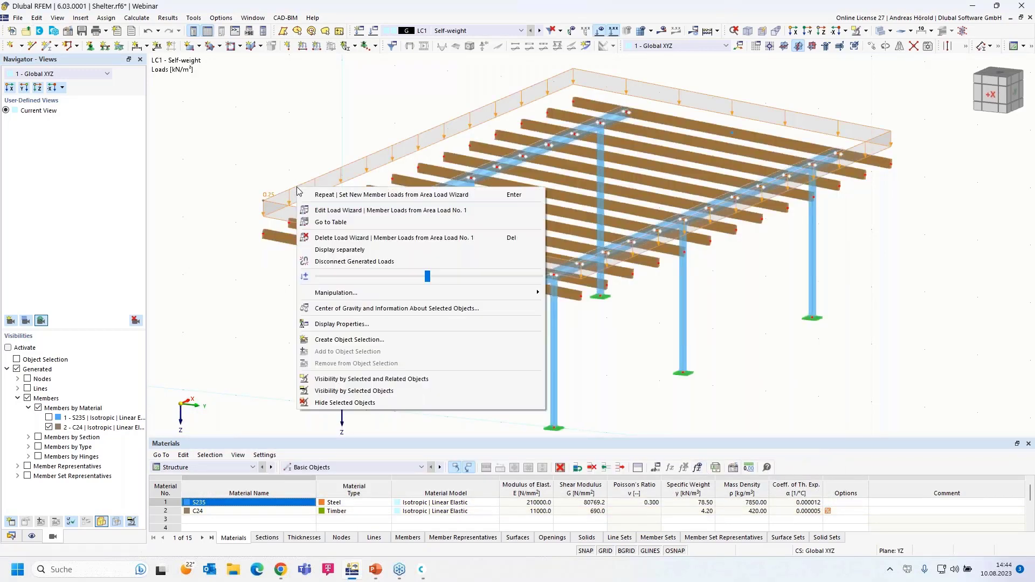
pyautogui.click(365, 250)
pyautogui.scroll(5, 286, 230)
pyautogui.scroll(-5, 377, 237)
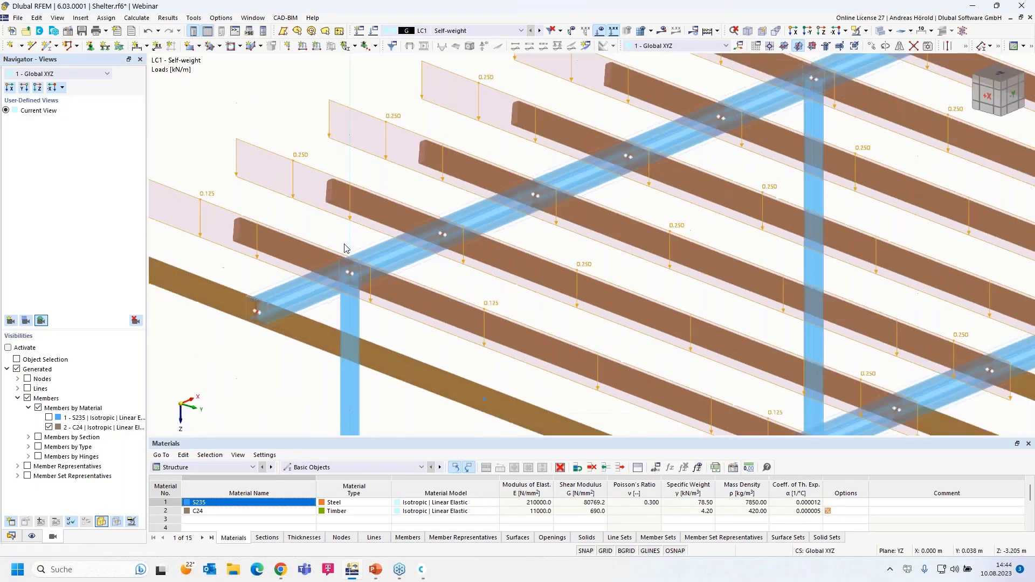
pyautogui.scroll(-3, 261, 226)
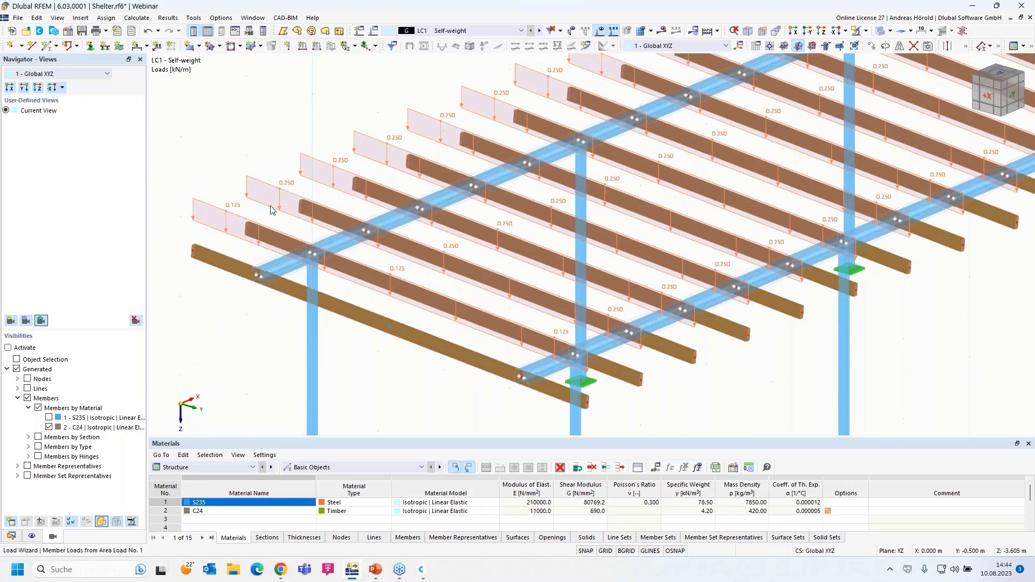
pyautogui.scroll(-2, 232, 227)
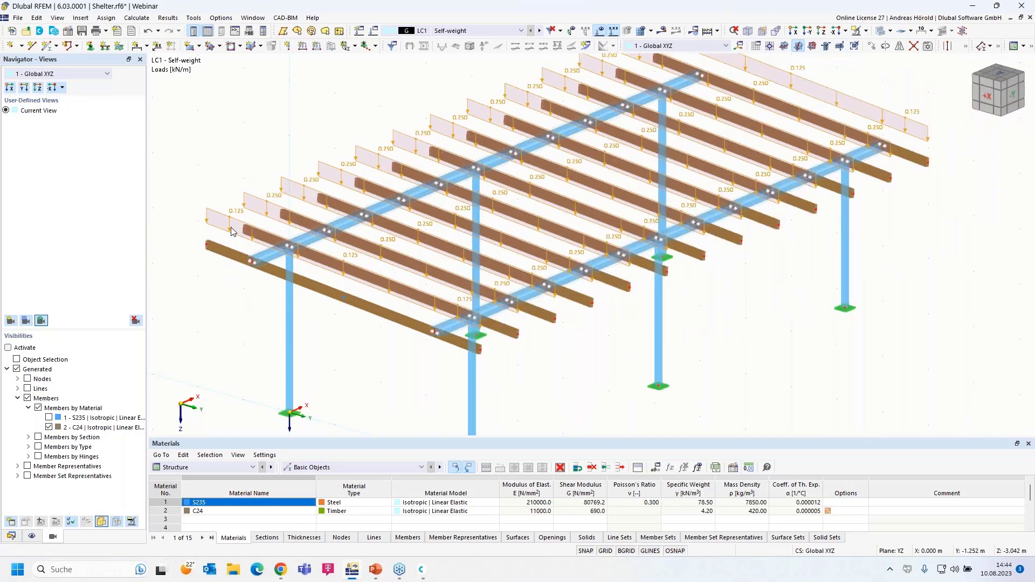
pyautogui.scroll(1, 230, 229)
pyautogui.keyDown('ctrl'); pyautogui.moveTo(667, 409); pyautogui.dragTo(320, 262, button='middle'); pyautogui.keyUp('ctrl')
# Step: Turn Display separately off to return to the single area-load display
pyautogui.rightClick(333, 239)
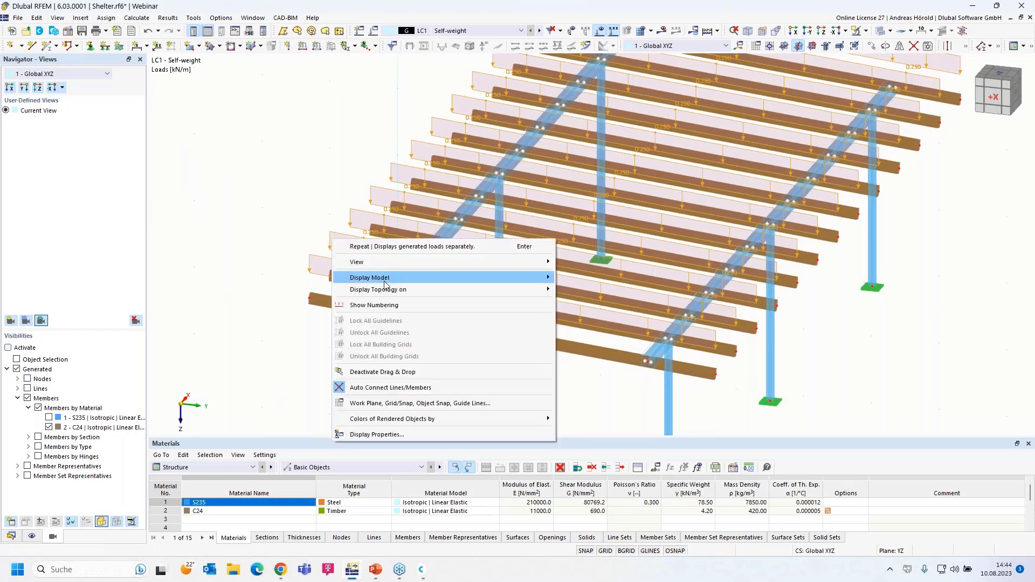
pyautogui.click(315, 259)
pyautogui.rightClick(316, 259)
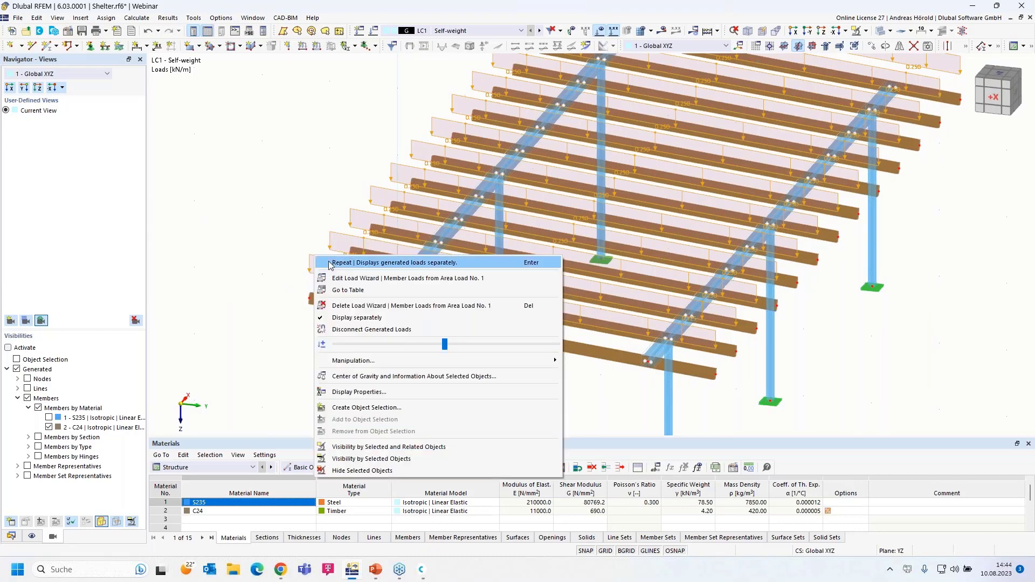
pyautogui.click(376, 318)
# Step: Draw the area load display much taller with the size slider, then deselect the load
pyautogui.moveTo(466, 365); pyautogui.dragTo(425, 357, button='right')
pyautogui.click(264, 193)
pyautogui.rightClick(264, 192)
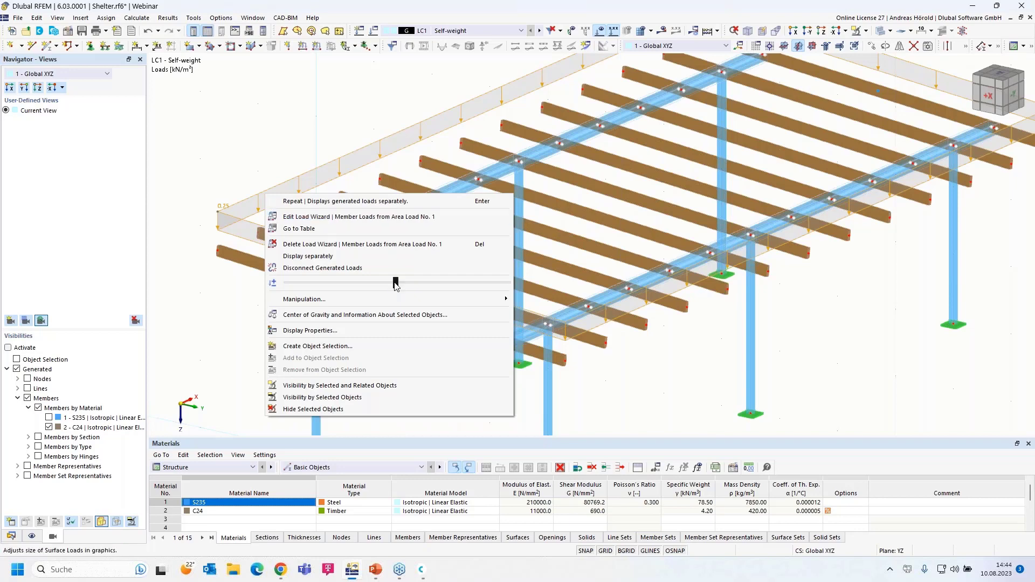
pyautogui.moveTo(396, 285)
pyautogui.mouseDown()
pyautogui.moveTo(451, 296)
pyautogui.moveTo(396, 289)
pyautogui.mouseUp()
pyautogui.click(661, 378)
pyautogui.click(661, 378)
pyautogui.scroll(-1, 393, 339)
pyautogui.scroll(-1, 392, 343)
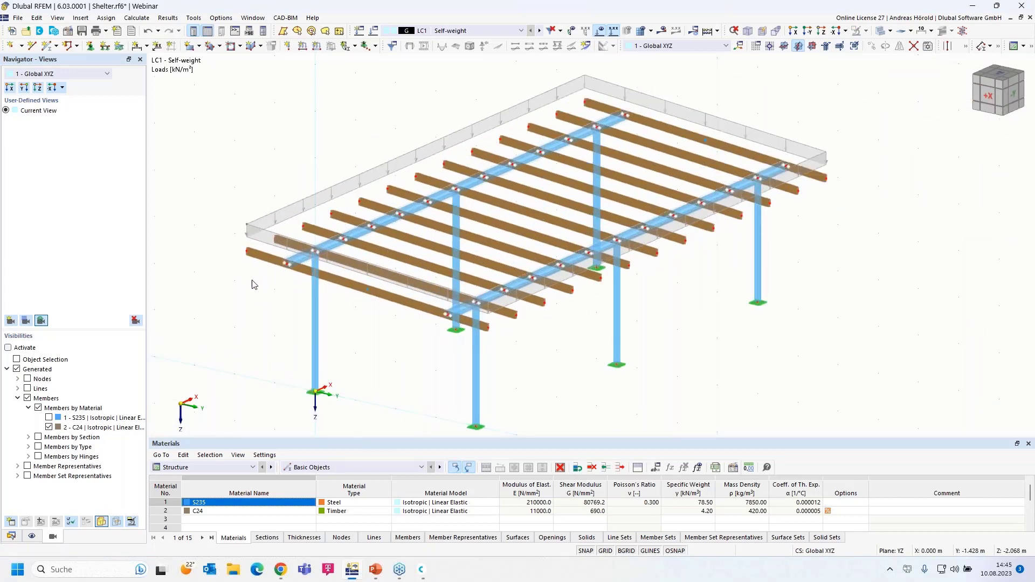
# Step: Create load case LC2 Snow, classed as Snow/Ice loads H ≤ 1000 m
pyautogui.click(359, 31)
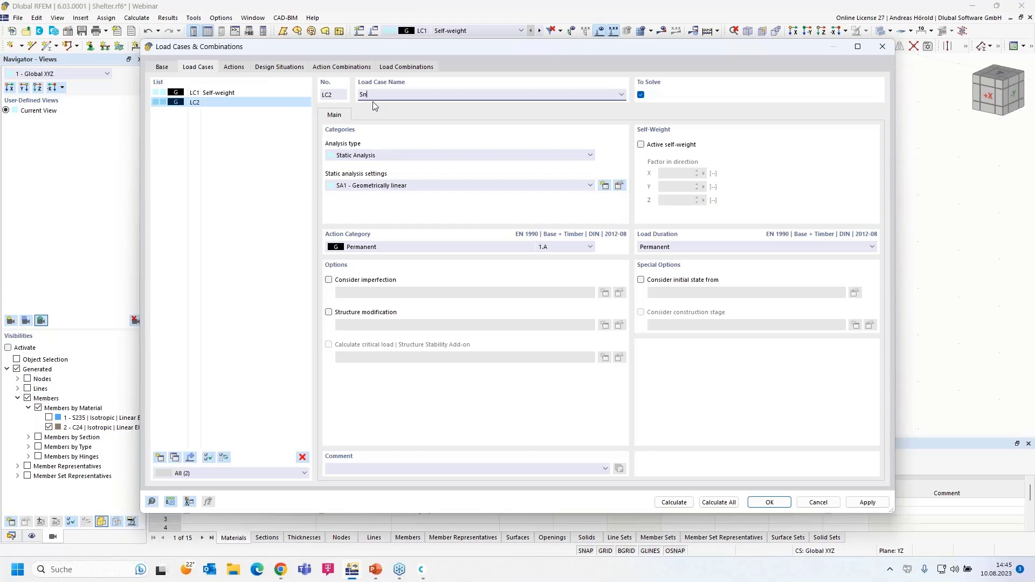
pyautogui.click(385, 250)
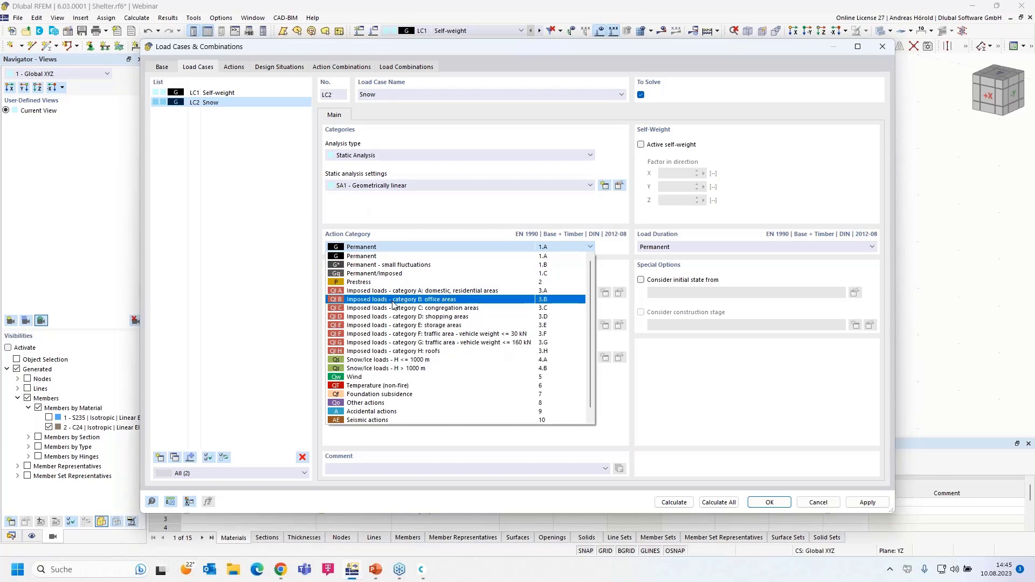
pyautogui.click(399, 360)
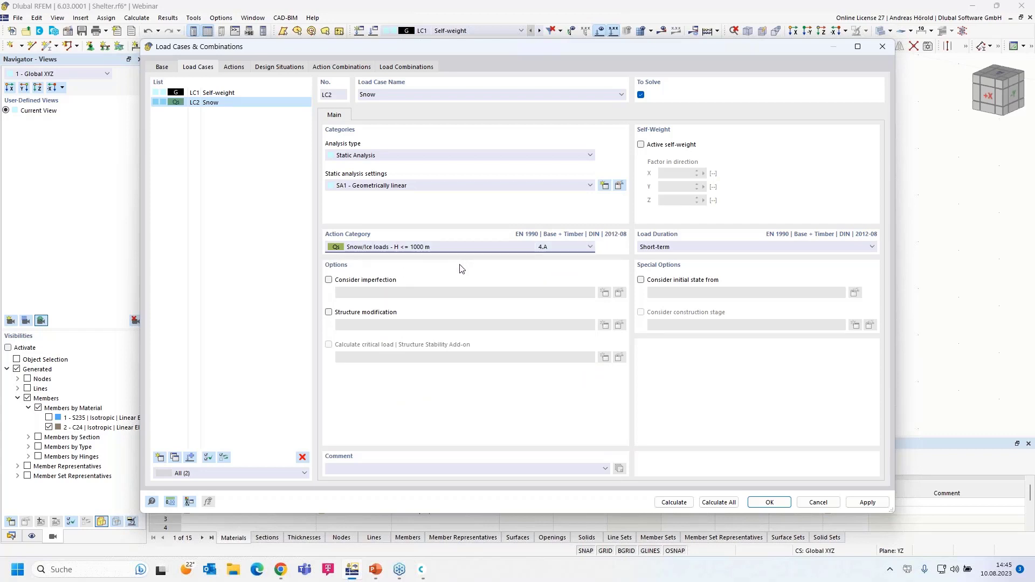
pyautogui.click(771, 502)
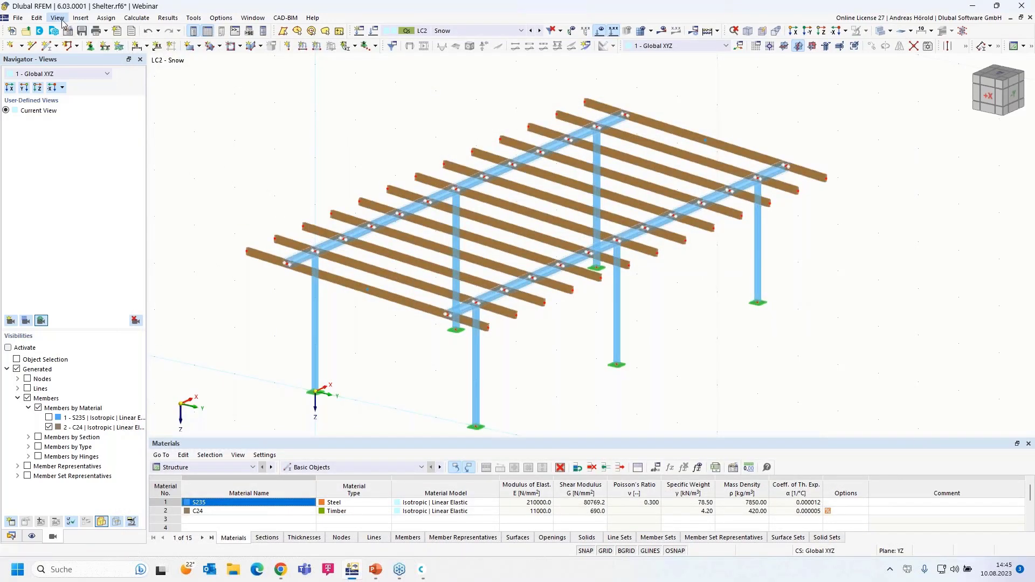
# Step: Start the snow load wizard with Flat/Monopitch as the roof type
pyautogui.click(82, 19)
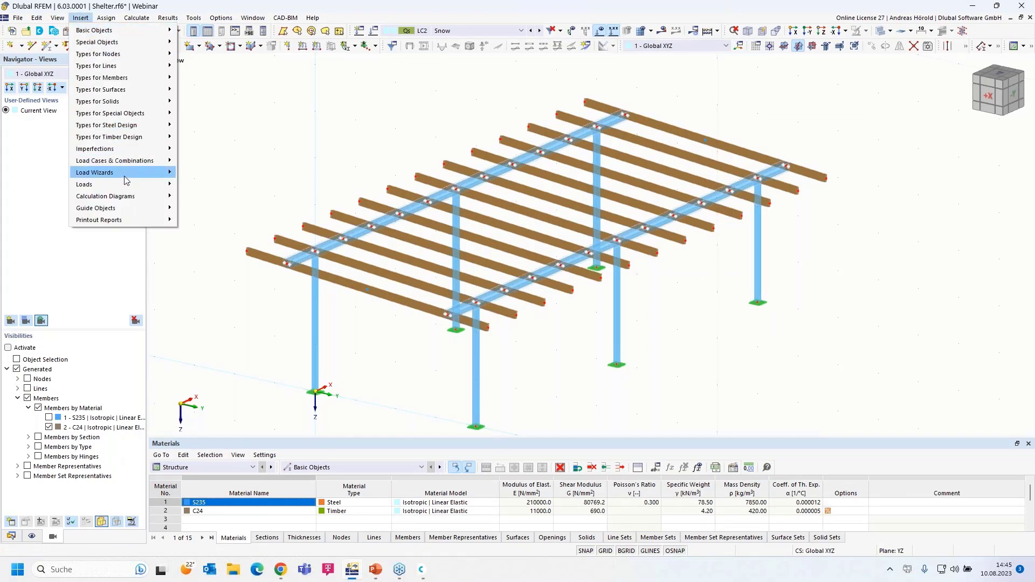
pyautogui.moveTo(125, 173)
pyautogui.moveTo(256, 209)
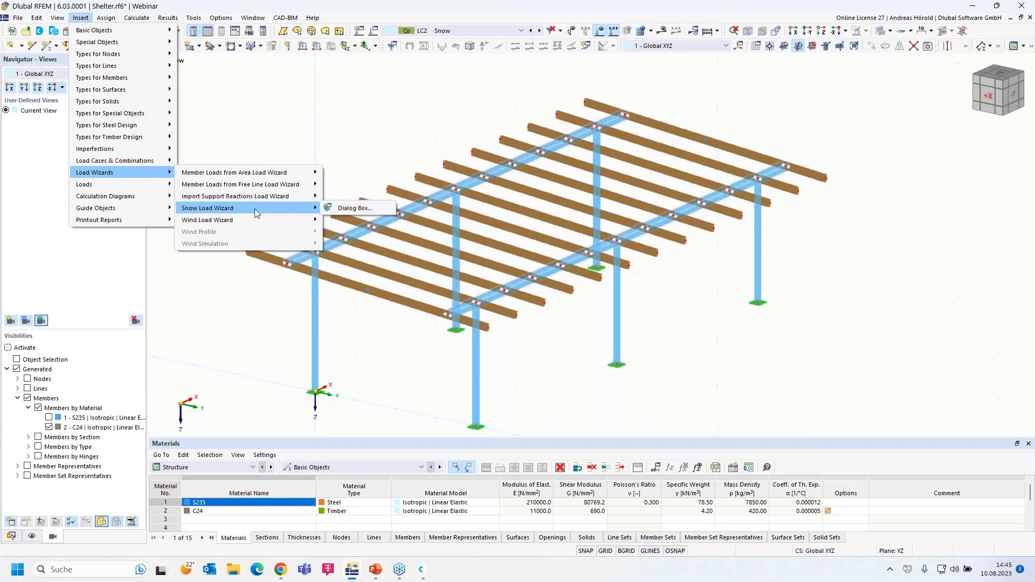
pyautogui.click(351, 209)
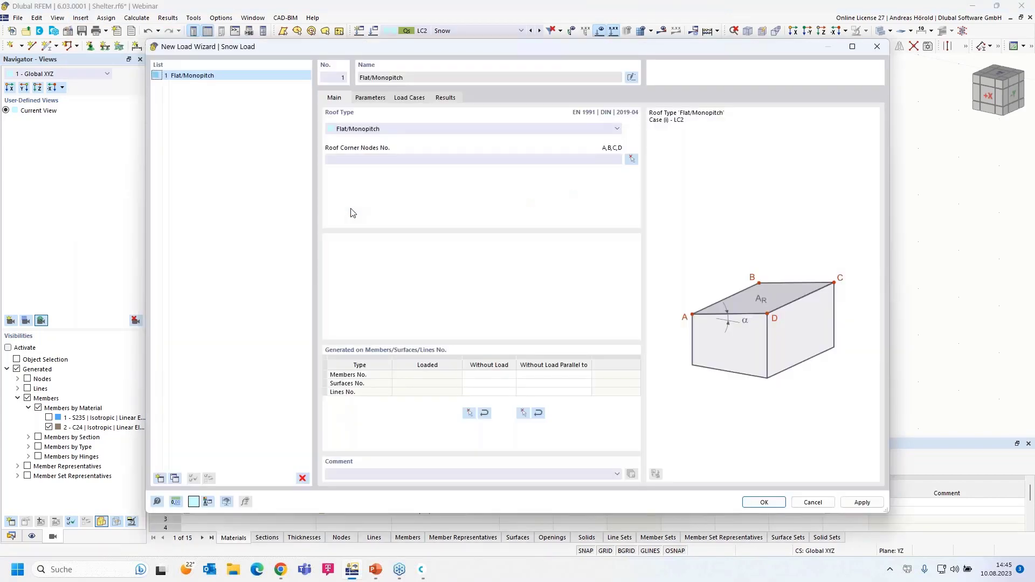
pyautogui.click(388, 131)
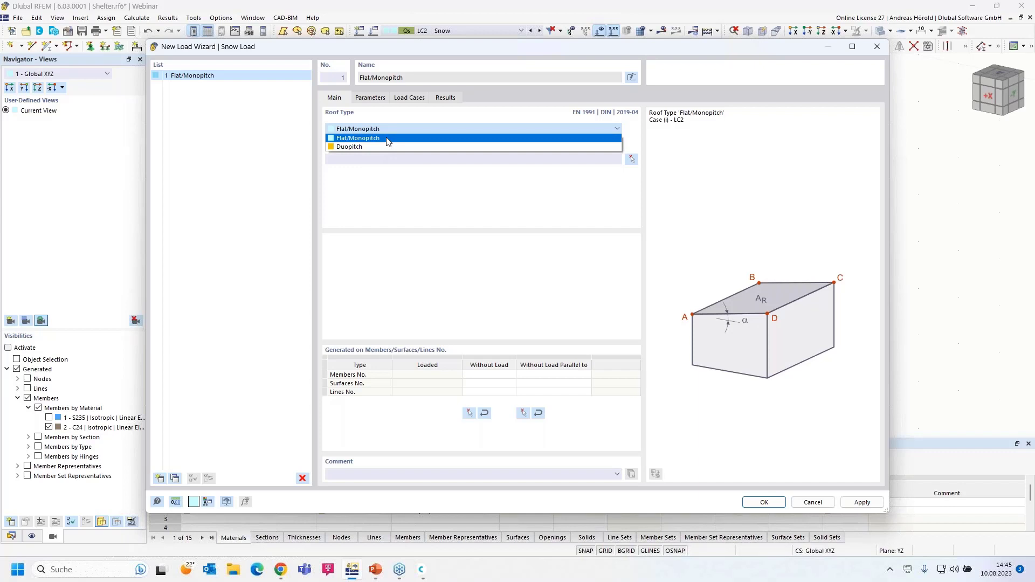
pyautogui.click(388, 139)
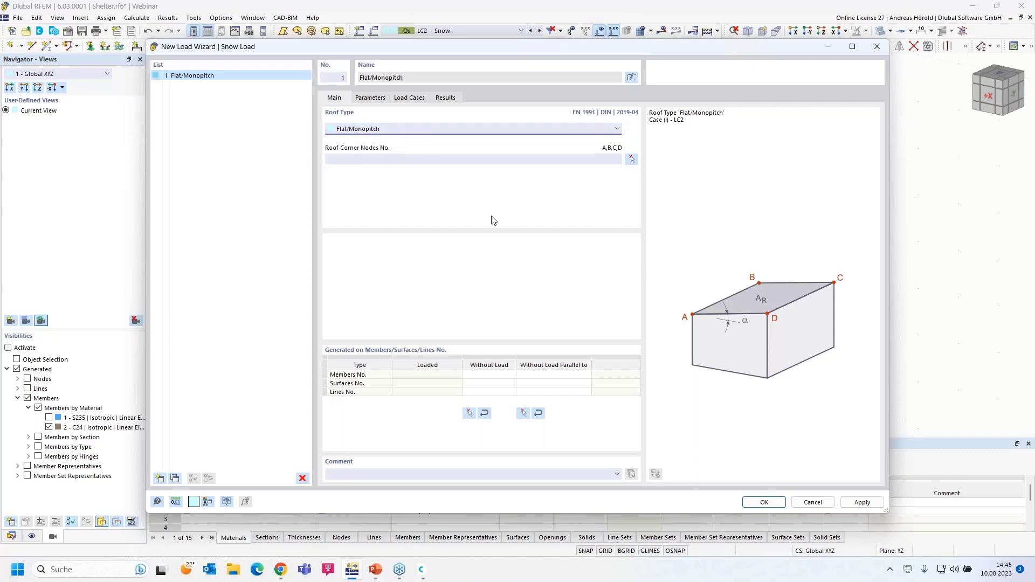
# Step: Define the roof outline by nodes 71, 69, 70 and 72
pyautogui.click(631, 159)
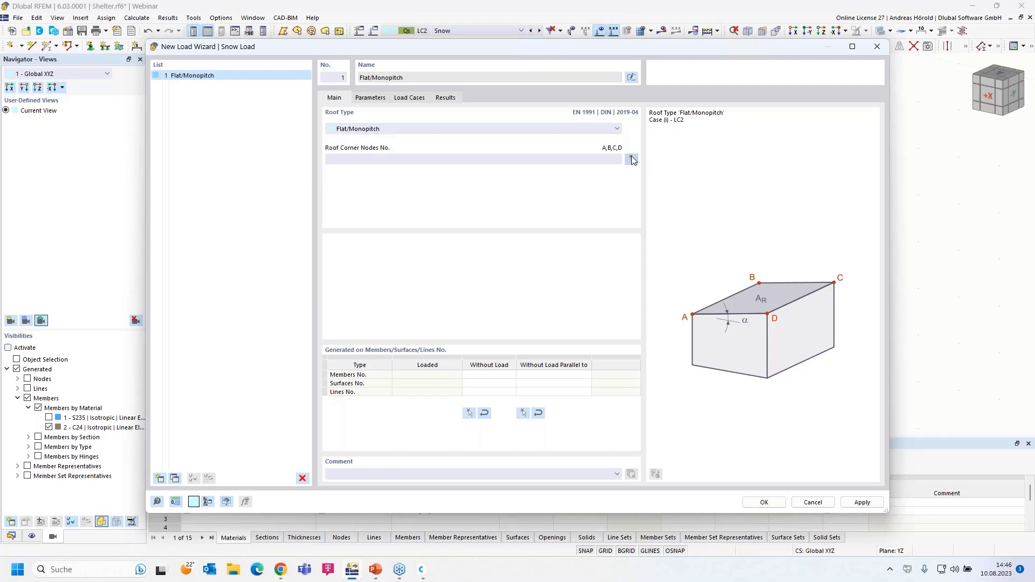
pyautogui.click(254, 254)
pyautogui.click(584, 102)
pyautogui.click(824, 180)
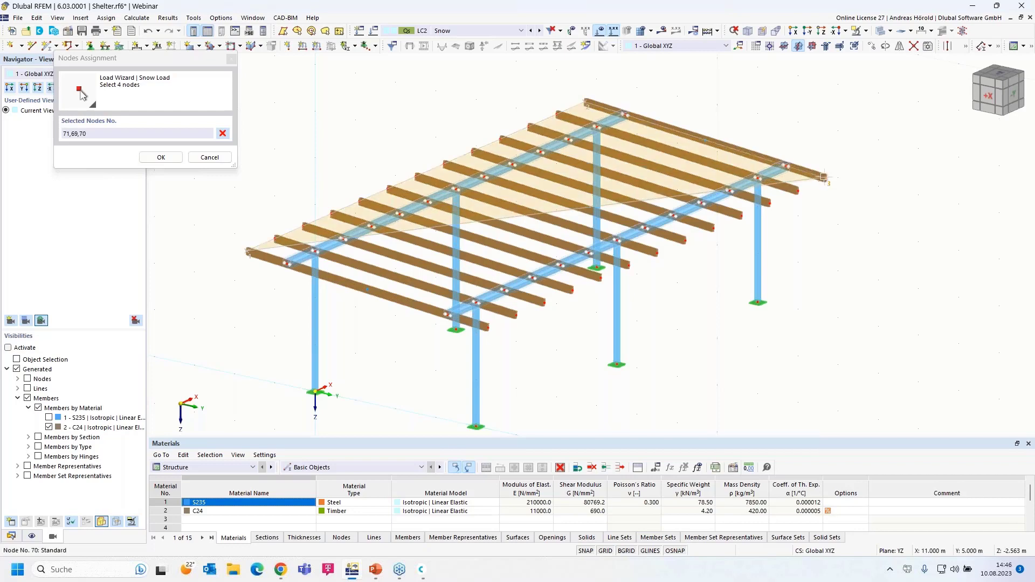
pyautogui.click(487, 327)
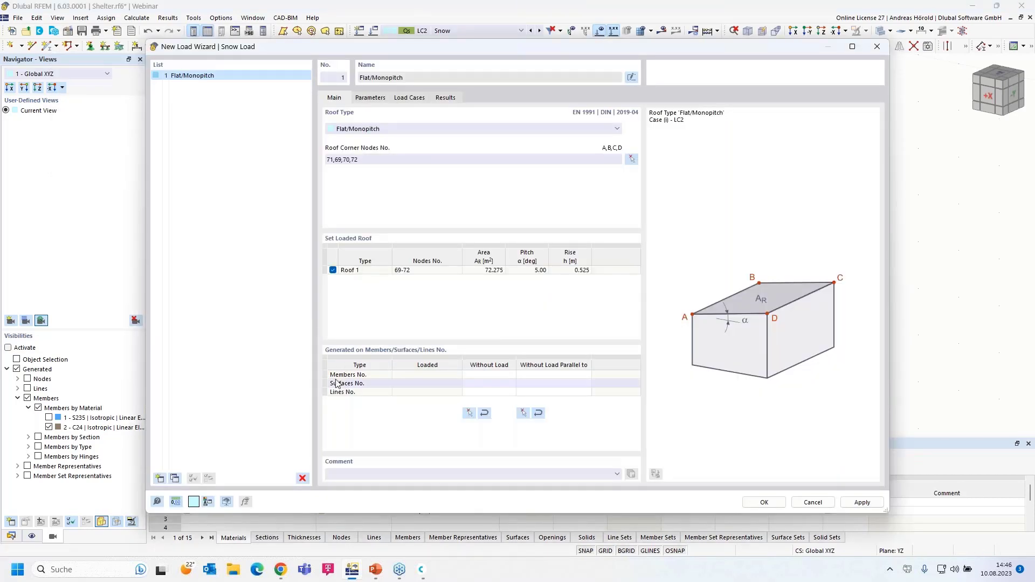
# Step: Pick member 4 so members parallel to it get no snow load
pyautogui.click(377, 374)
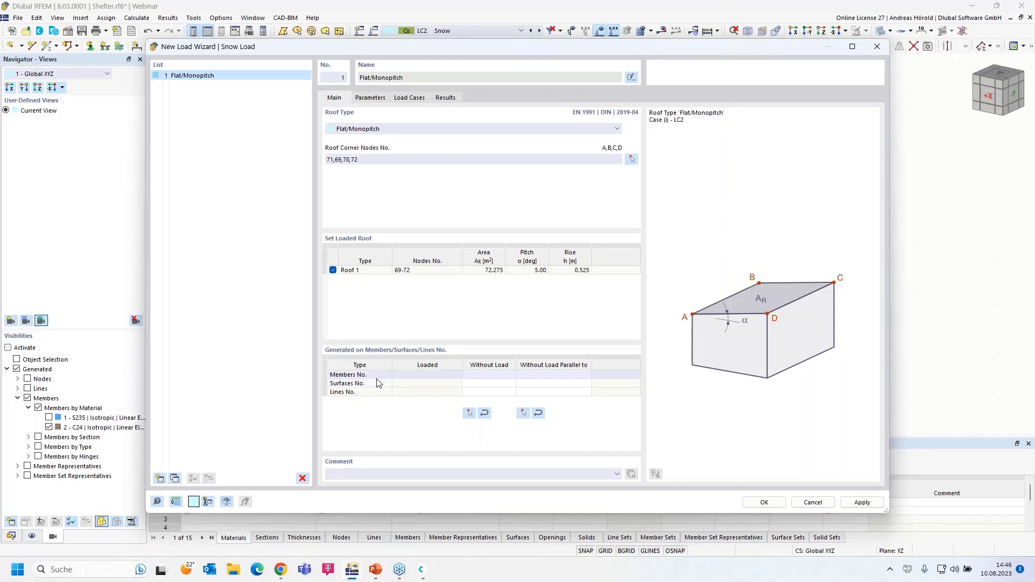
pyautogui.click(523, 413)
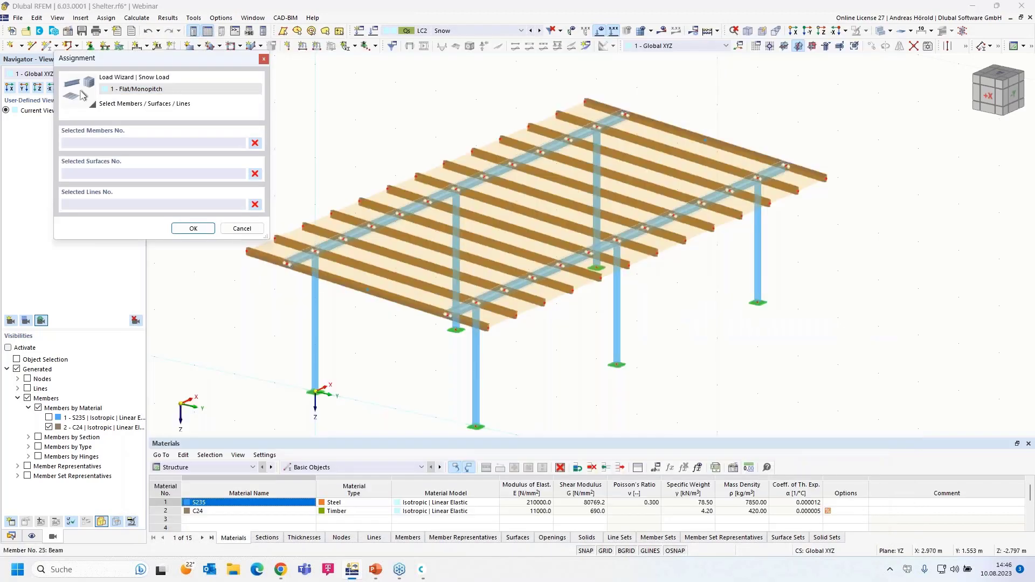
pyautogui.click(447, 203)
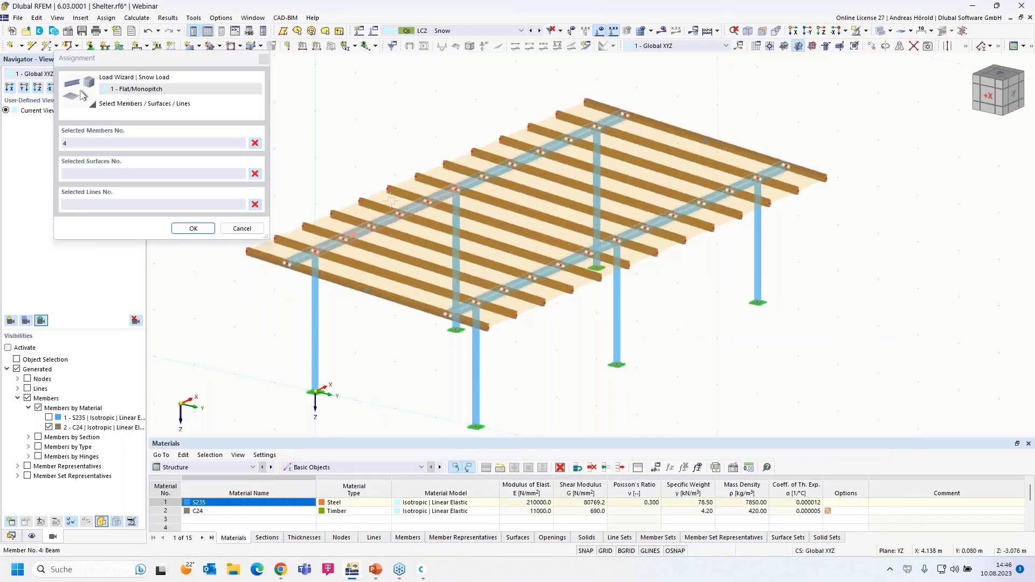
pyautogui.click(196, 231)
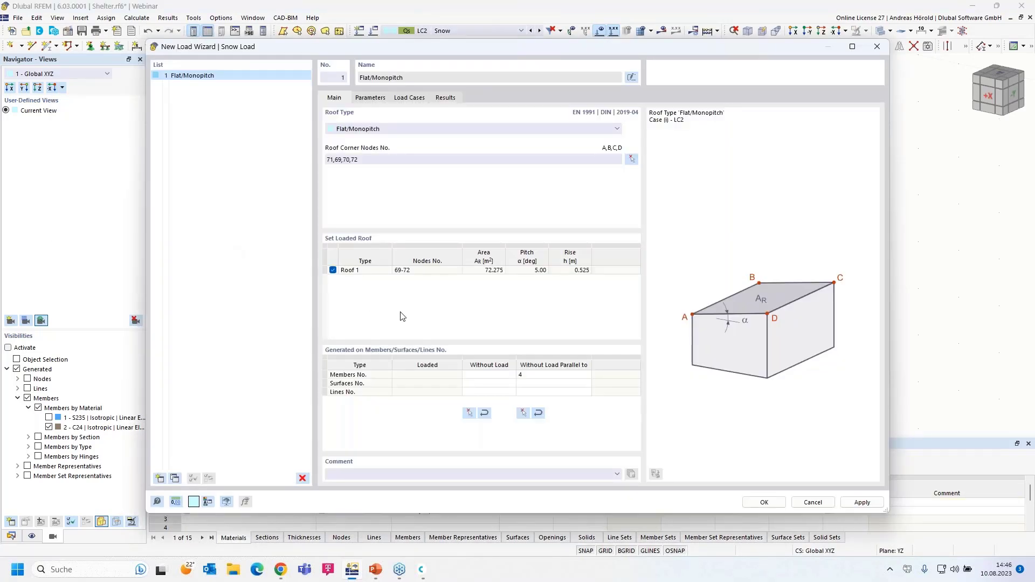
# Step: On the Parameters tab, keep Definition type on Map and parameters and launch the Snow Load Map
pyautogui.click(370, 99)
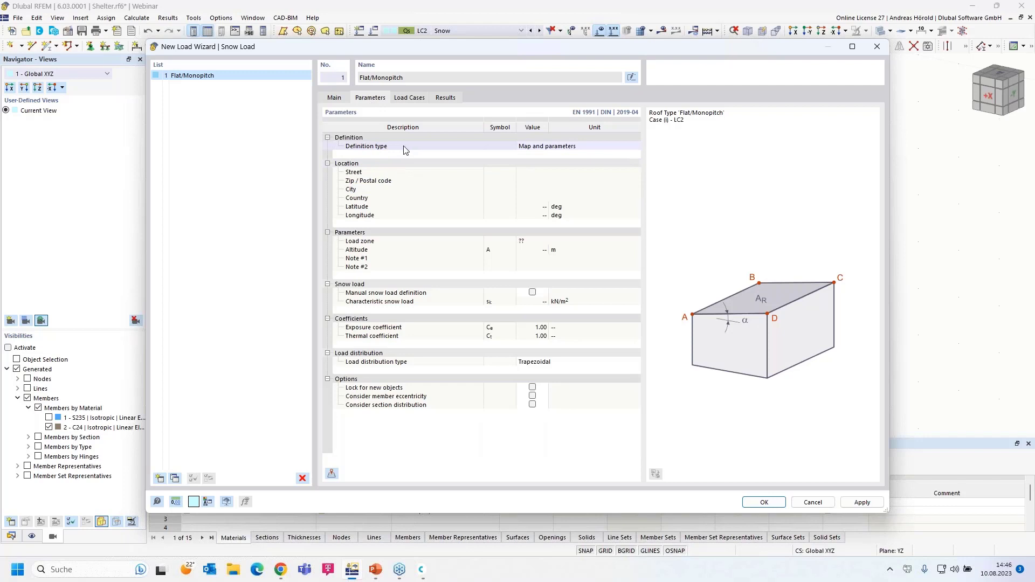
pyautogui.click(542, 150)
pyautogui.click(543, 151)
pyautogui.click(551, 162)
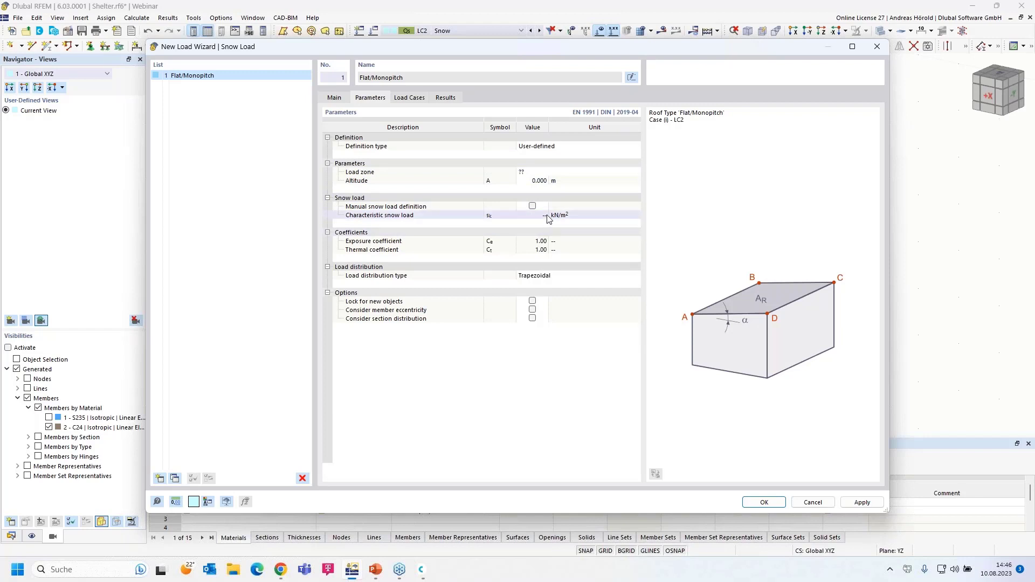
pyautogui.click(537, 147)
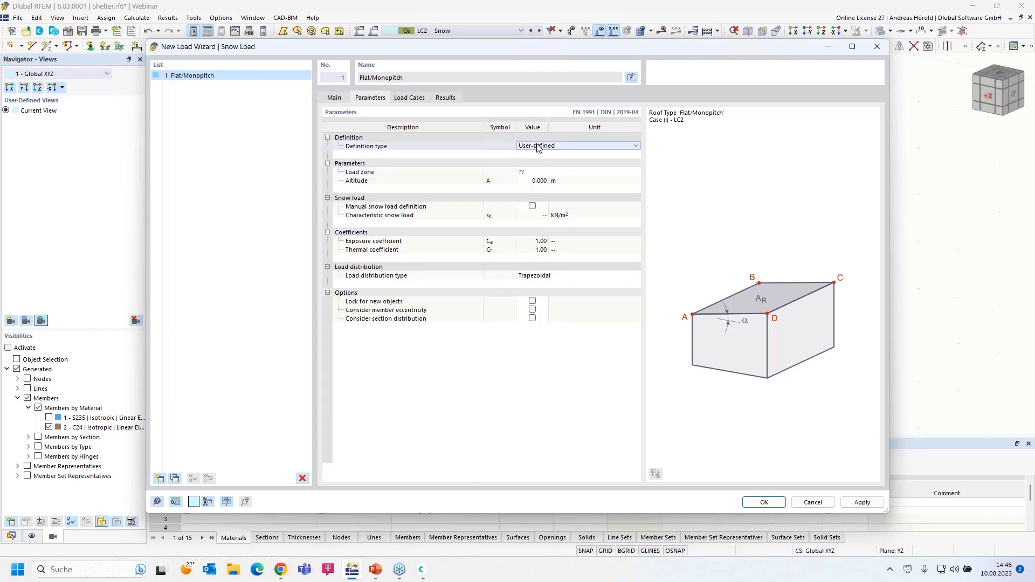
pyautogui.click(538, 146)
pyautogui.click(542, 157)
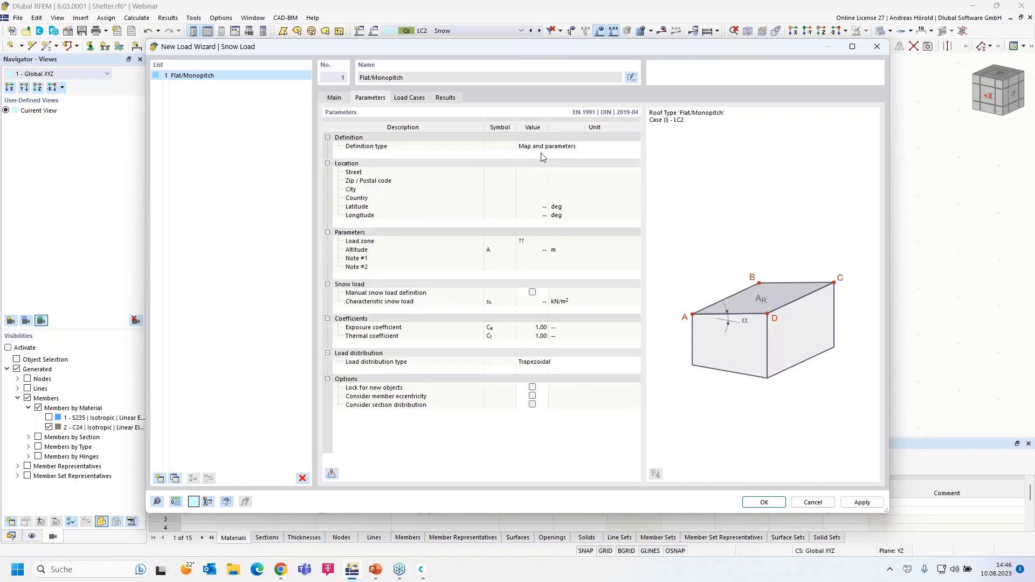
pyautogui.click(332, 475)
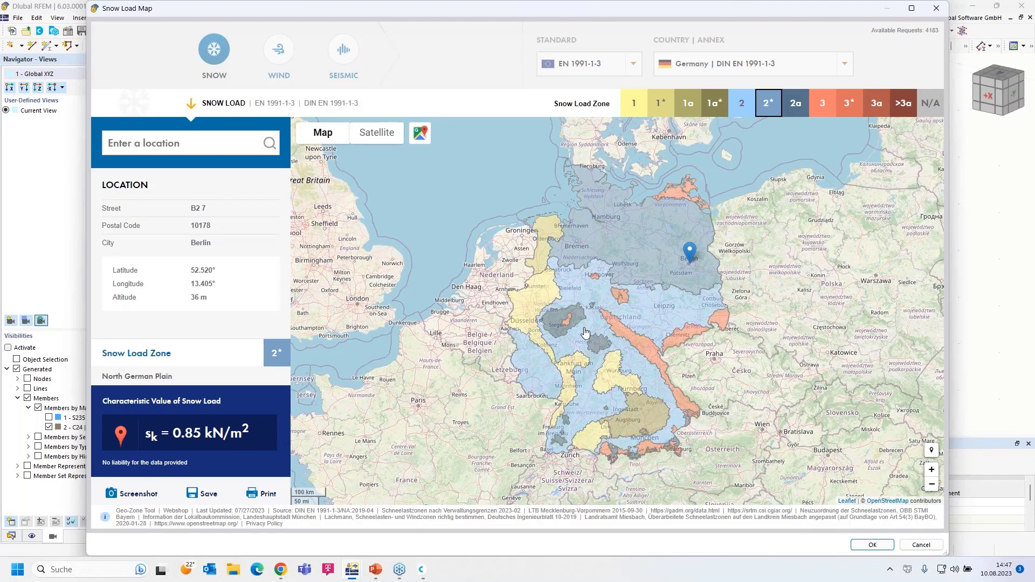
# Step: Enter the Leipzig site's street address in the location search and run it
pyautogui.click(173, 143)
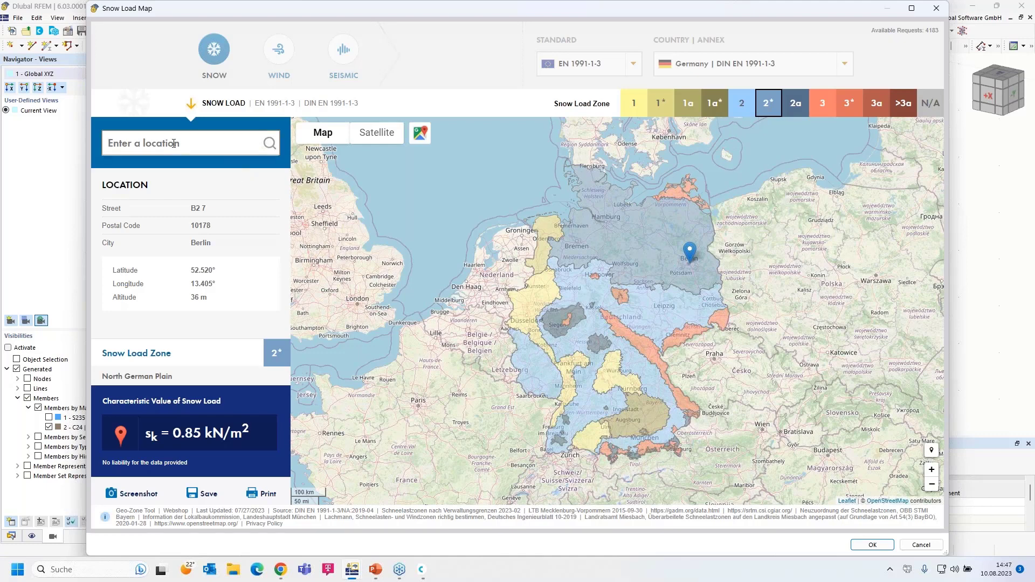
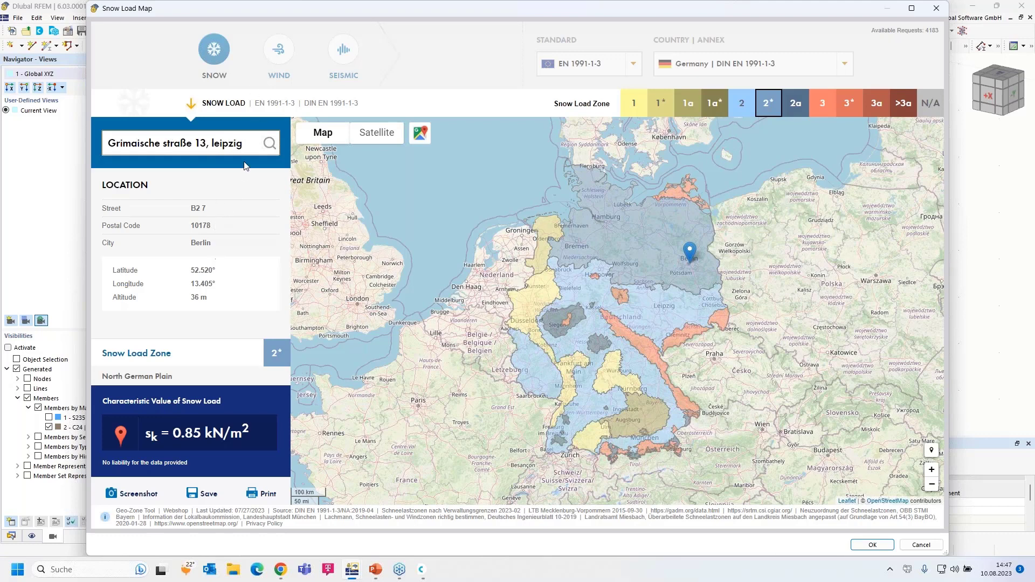
pyautogui.click(213, 143)
pyautogui.moveTo(251, 152); pyautogui.dragTo(98, 142)
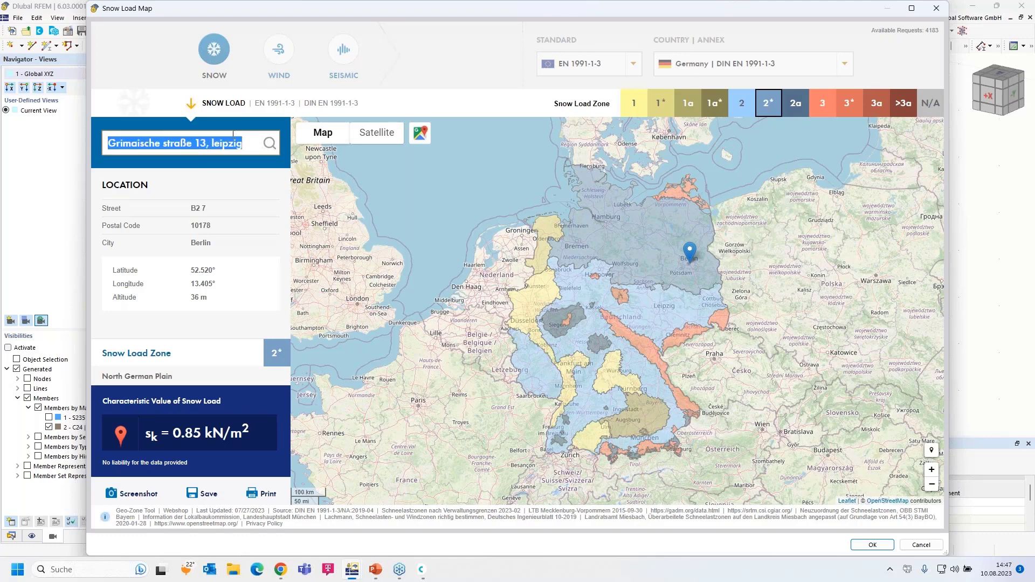
pyautogui.click(269, 143)
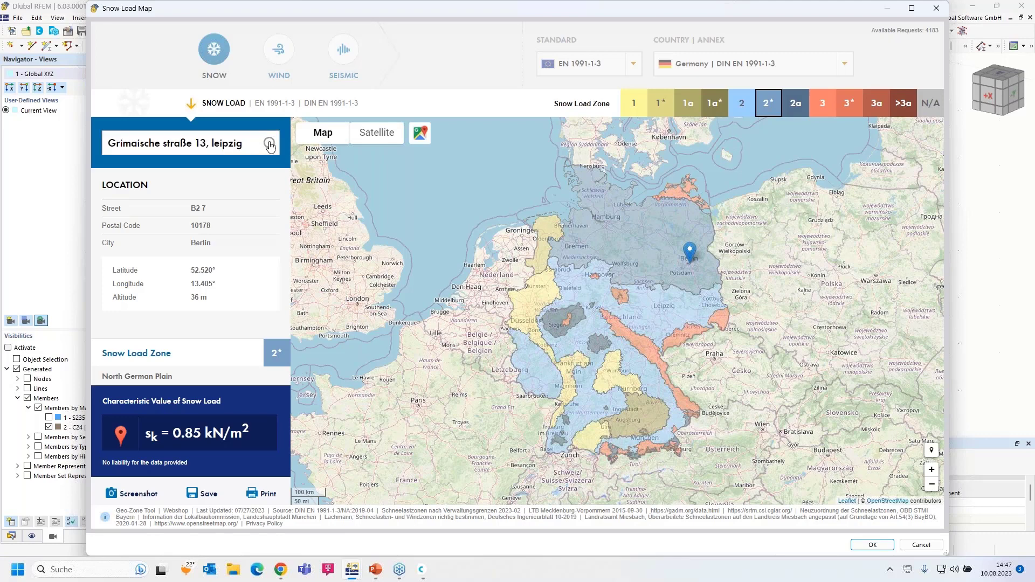
# Step: Capitalise the S in Straße and trim the city name from the search text
pyautogui.click(243, 144)
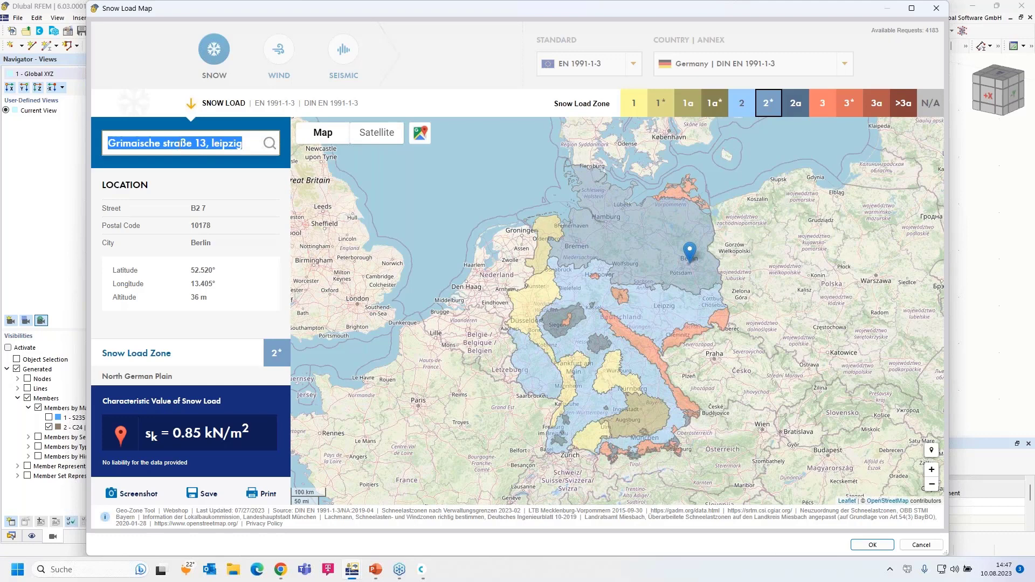
pyautogui.click(146, 143)
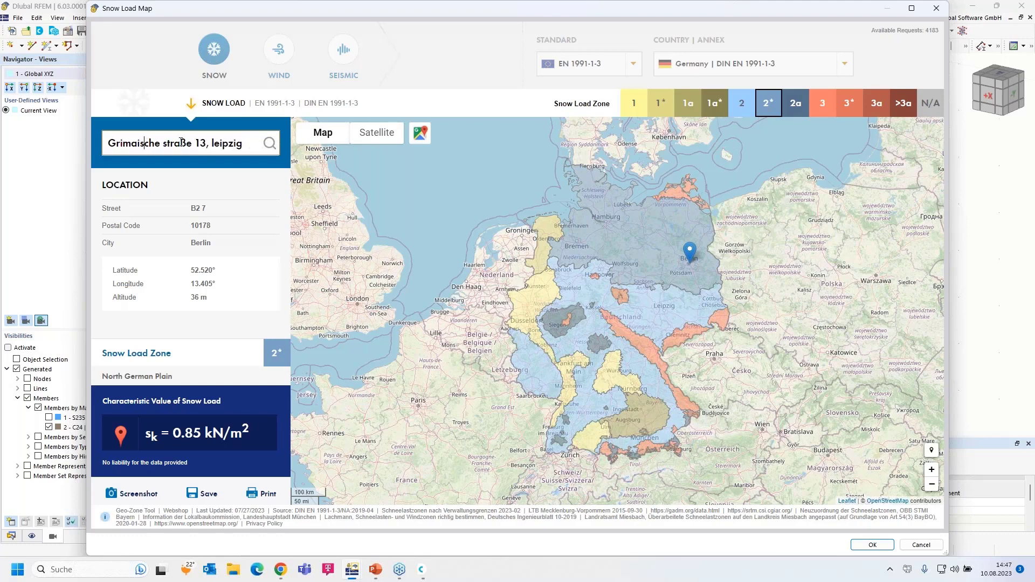
pyautogui.click(167, 144)
pyautogui.press('BackSpace')
pyautogui.write('S')
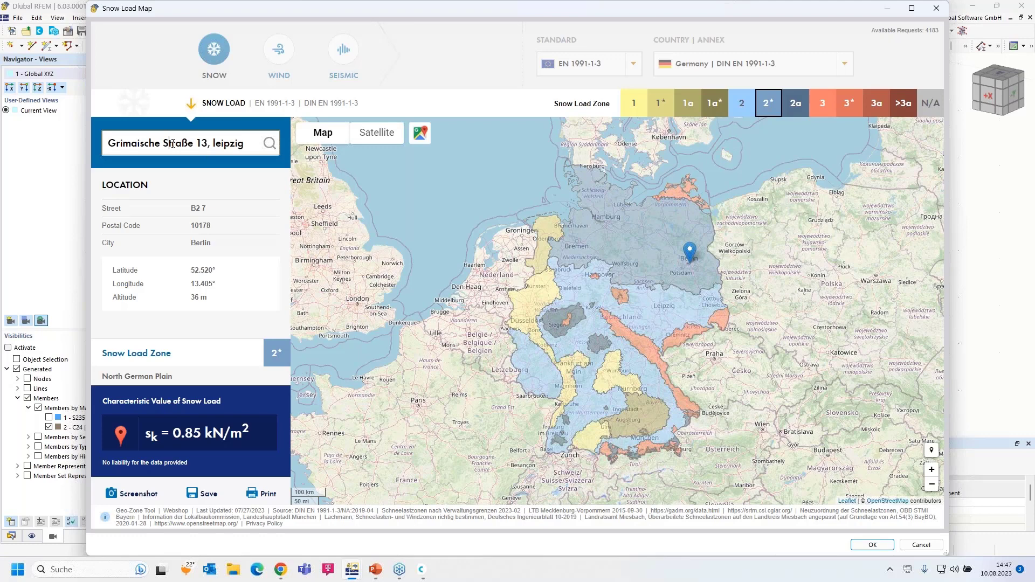
pyautogui.doubleClick(217, 143)
pyautogui.press('BackSpace')
pyautogui.press('BackSpace')
pyautogui.press('BackSpace')
pyautogui.press('BackSpace')
pyautogui.write('3,')
# Step: Place the site marker in Leipzig (zone 2, 119 m, sk = 0.85 kN/m²) and accept it
pyautogui.click(271, 144)
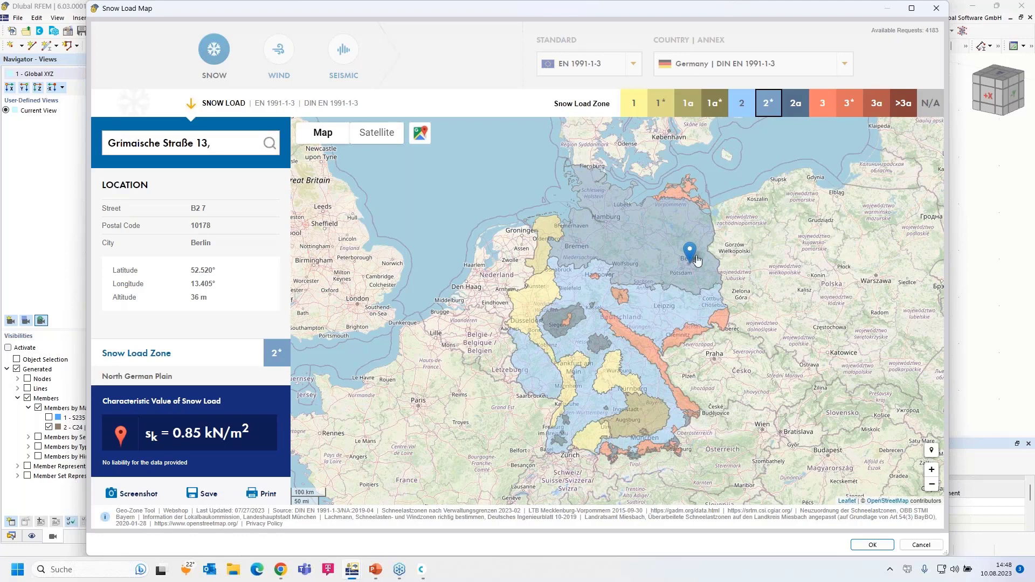
pyautogui.scroll(1, 618, 403)
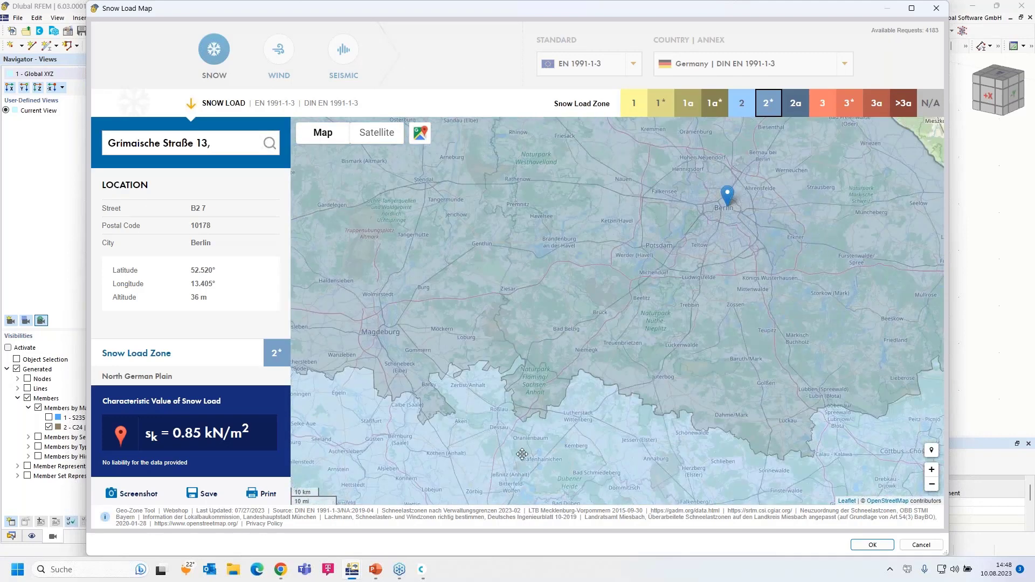
pyautogui.moveTo(559, 340); pyautogui.dragTo(595, 245)
pyautogui.scroll(3, 580, 411)
pyautogui.moveTo(617, 375); pyautogui.dragTo(679, 302)
pyautogui.click(707, 200)
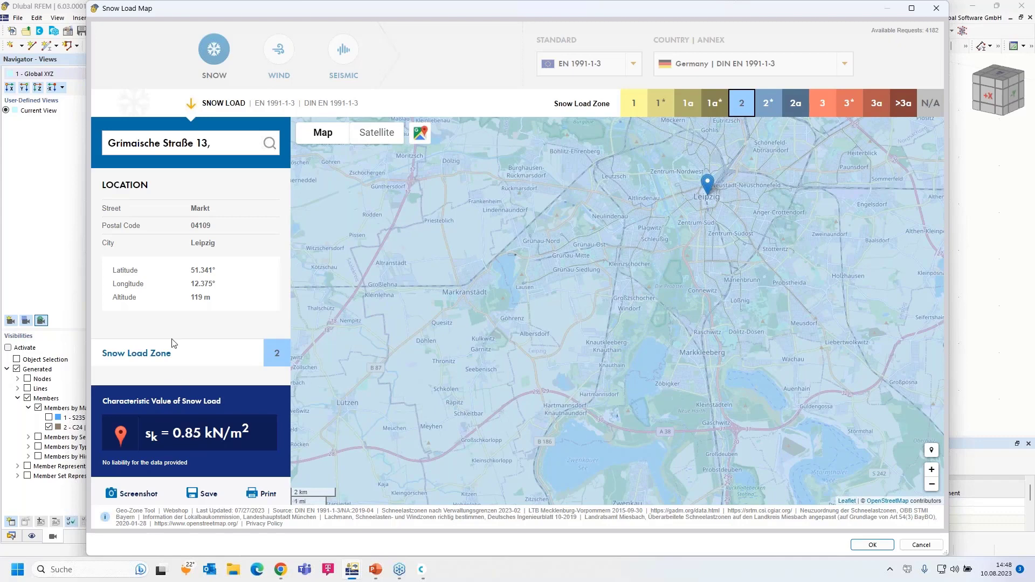
pyautogui.click(870, 545)
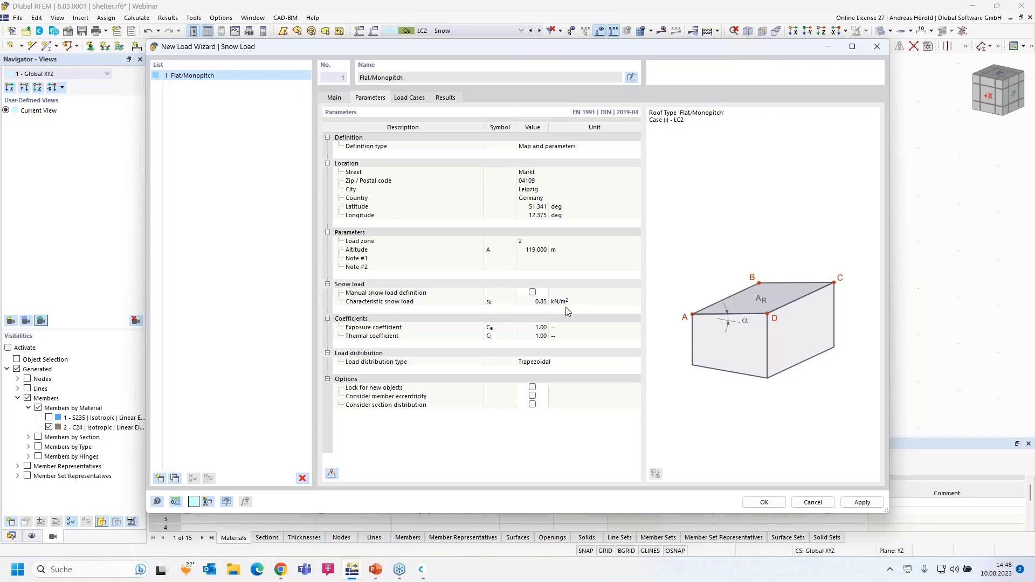
# Step: Verify Case (i) goes into LC2 - Snow and close the snow wizard
pyautogui.click(408, 99)
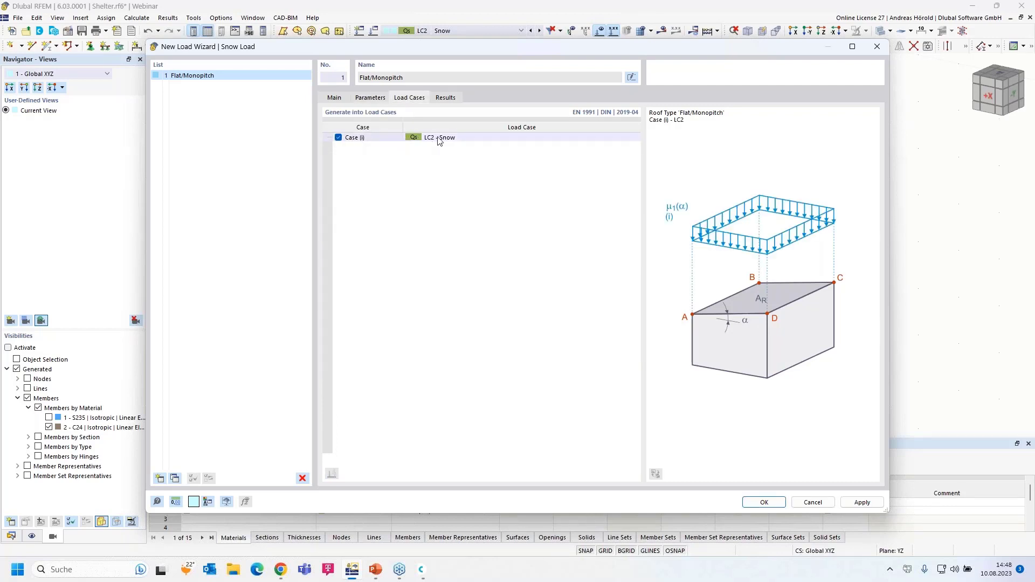
pyautogui.click(764, 502)
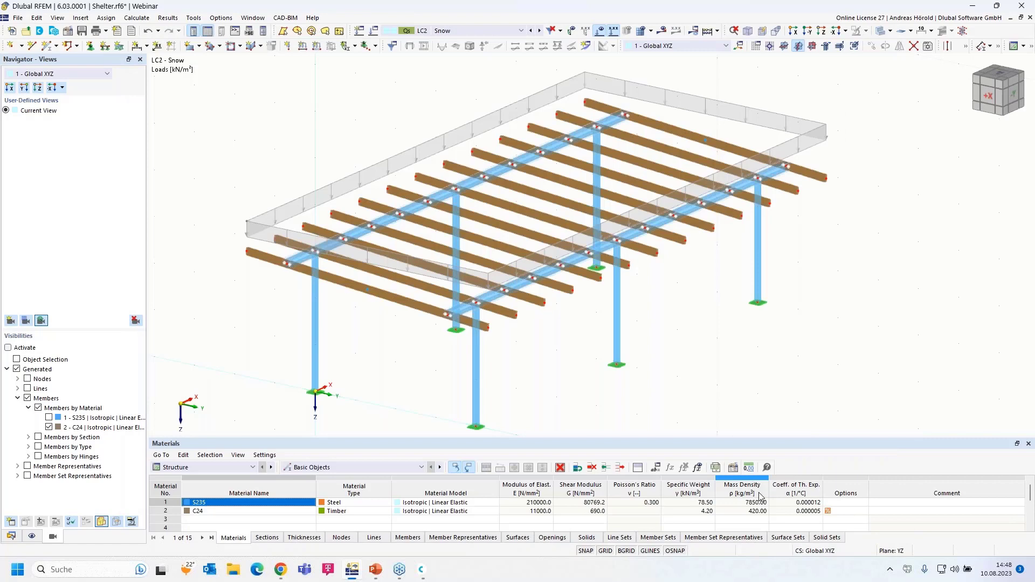
# Step: Show the snow load as separate member loads: 0.680 kN/m inner, 0.340 kN/m edge beams
pyautogui.scroll(3, 301, 211)
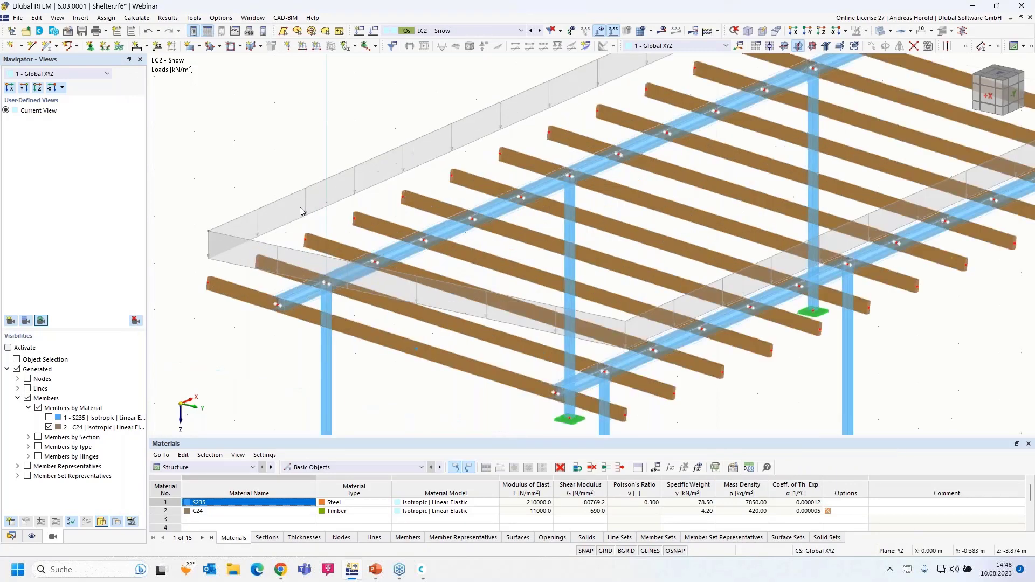
pyautogui.scroll(-3, 296, 208)
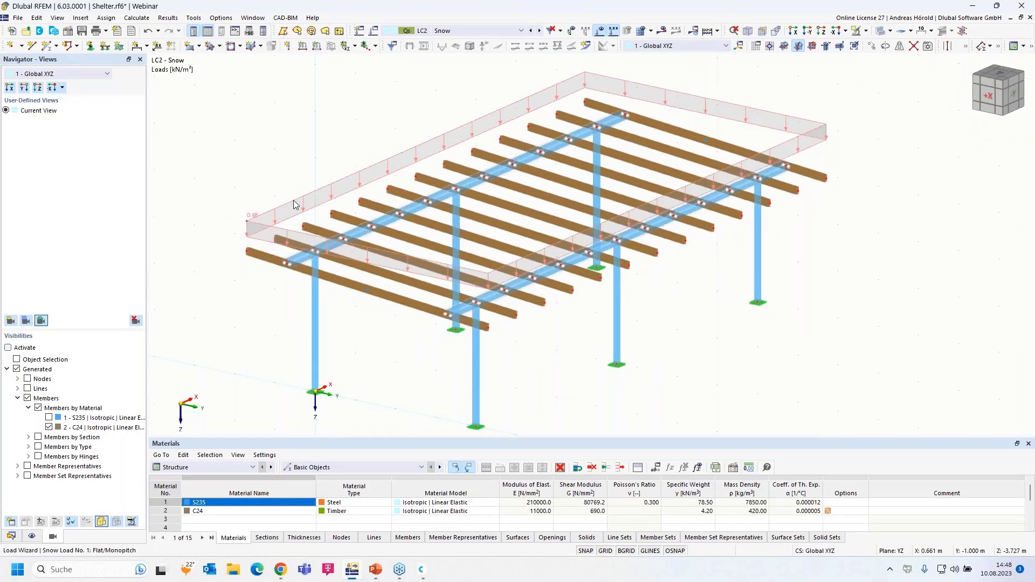
pyautogui.rightClick(295, 204)
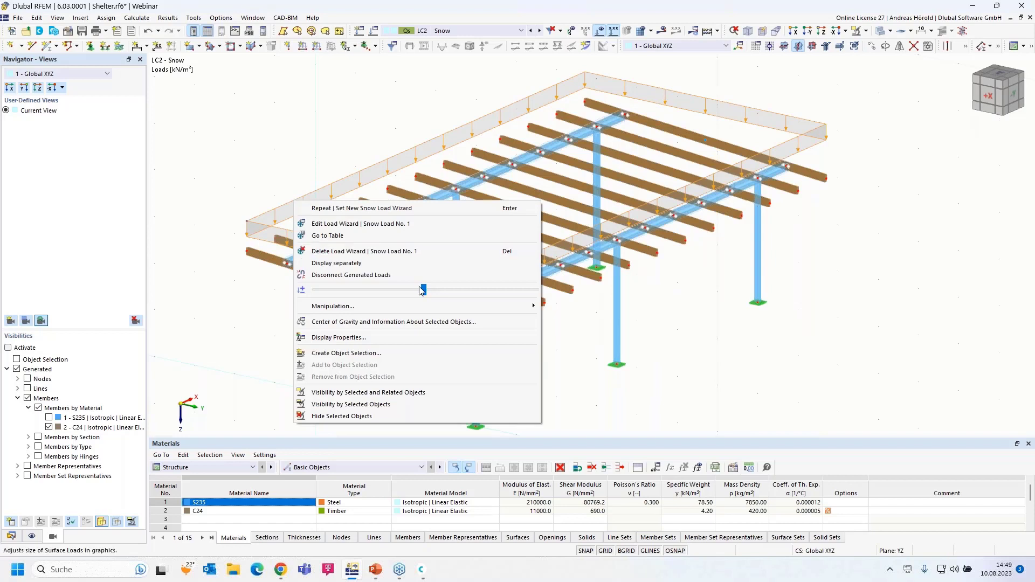
pyautogui.moveTo(426, 290); pyautogui.dragTo(428, 291)
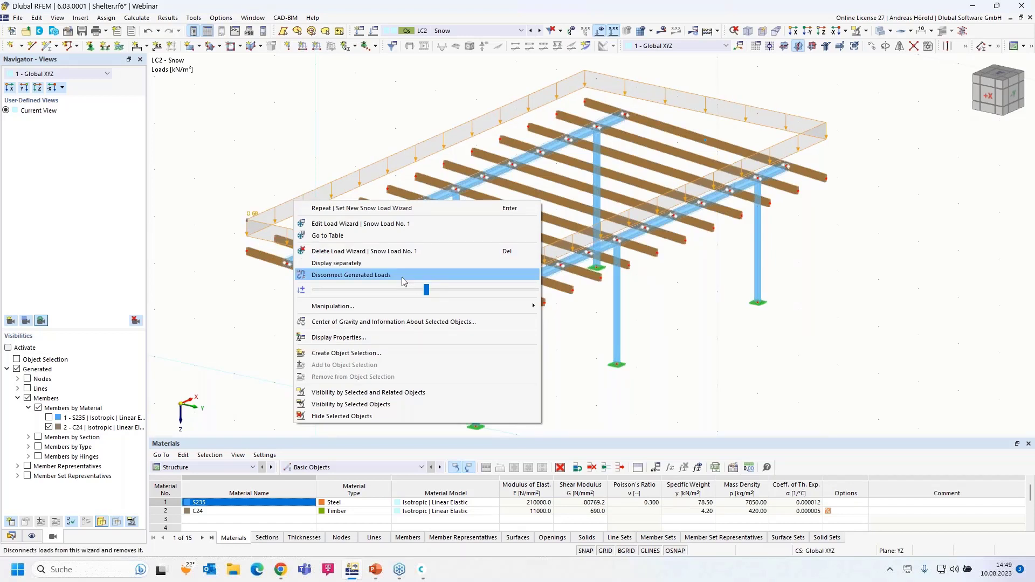
pyautogui.click(345, 263)
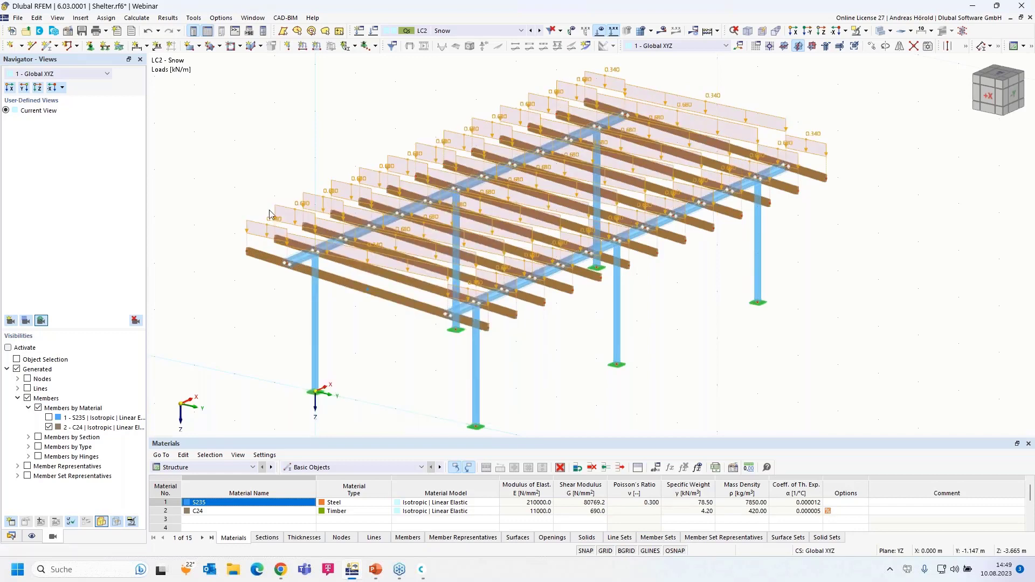
# Step: Switch the snow wizard's loads back to one combined roof area display
pyautogui.scroll(5, 421, 255)
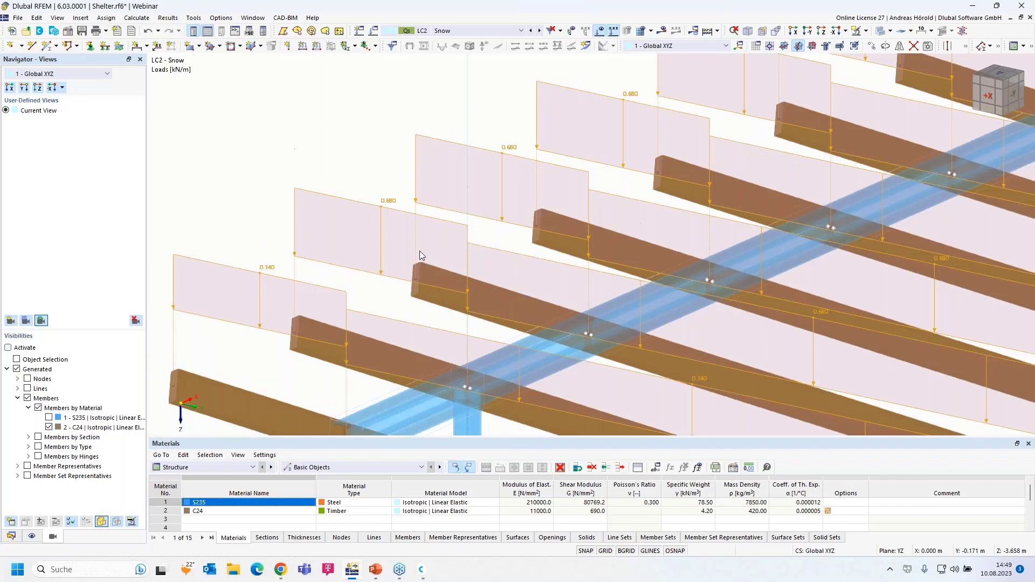
pyautogui.scroll(-5, 529, 291)
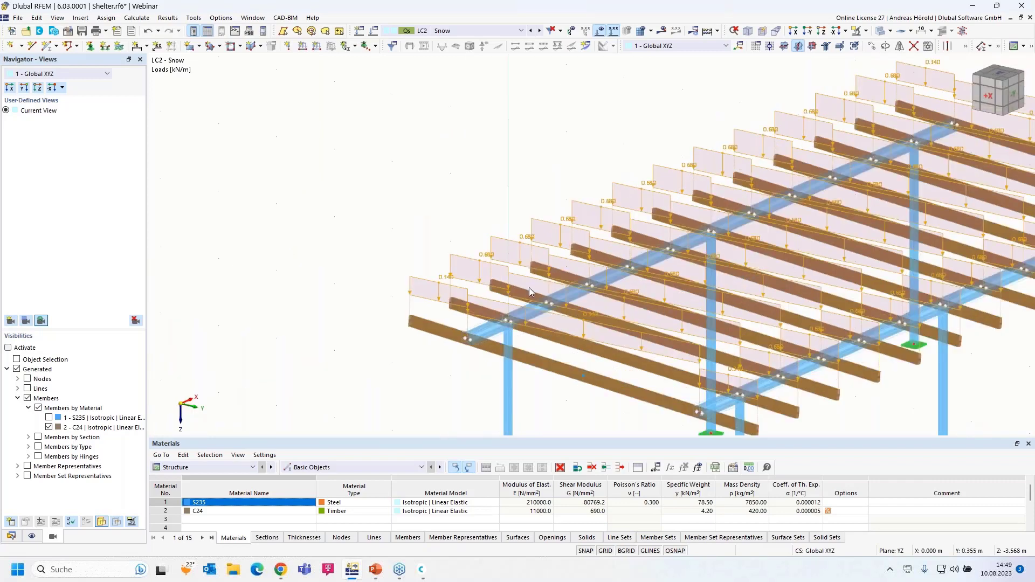
pyautogui.scroll(-1, 529, 288)
pyautogui.moveTo(529, 288); pyautogui.dragTo(435, 276, button='middle')
pyautogui.click(435, 276)
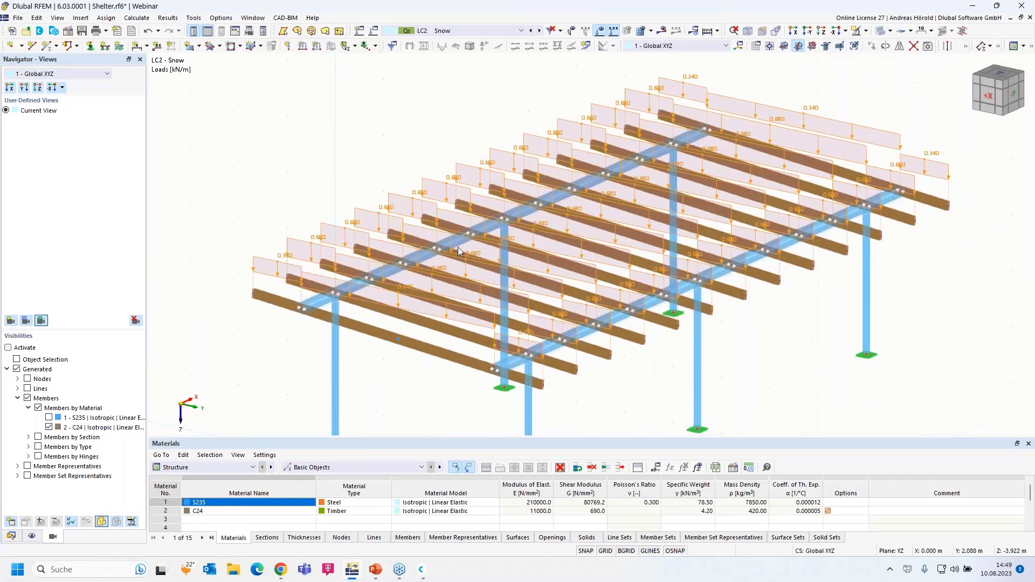
pyautogui.rightClick(302, 245)
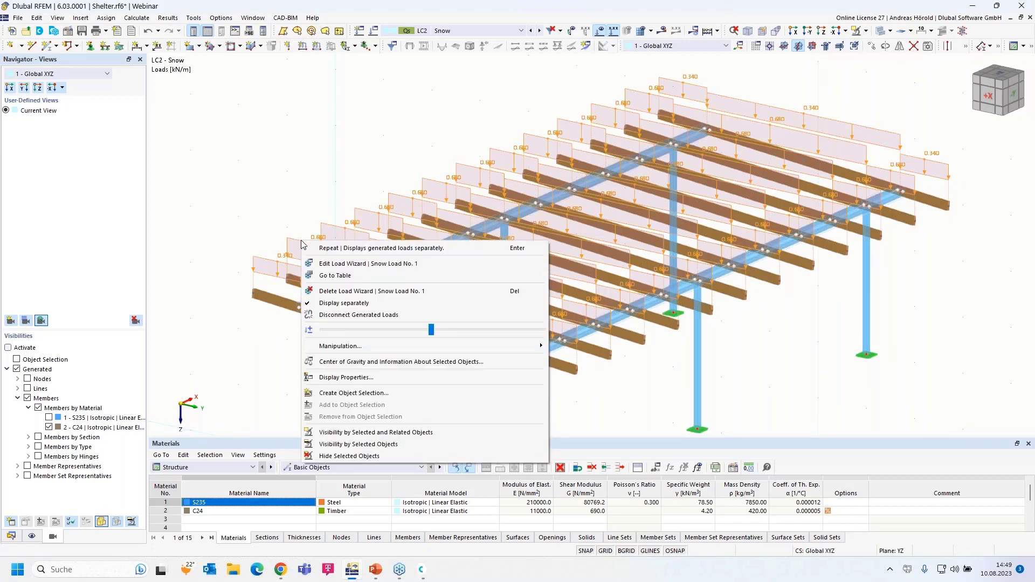
pyautogui.click(344, 303)
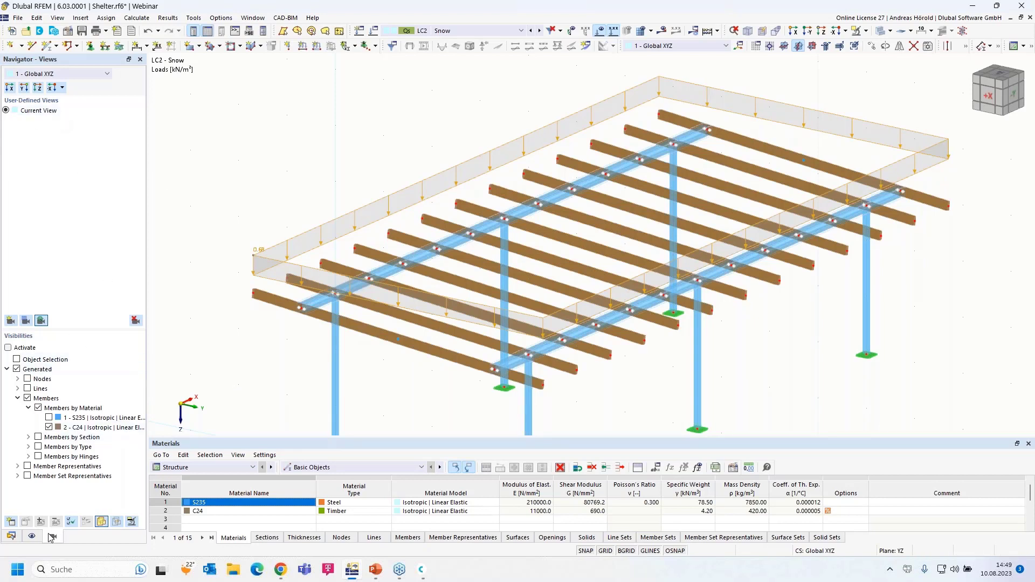
# Step: Switch the Navigator to Data, expand Load Cases, and start a New Load Case
pyautogui.click(11, 536)
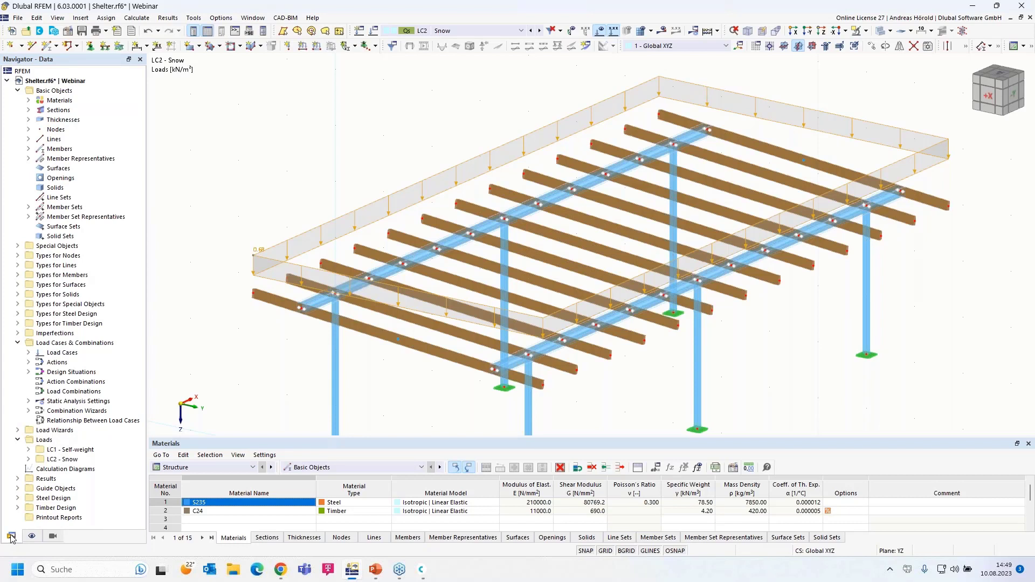
pyautogui.click(28, 352)
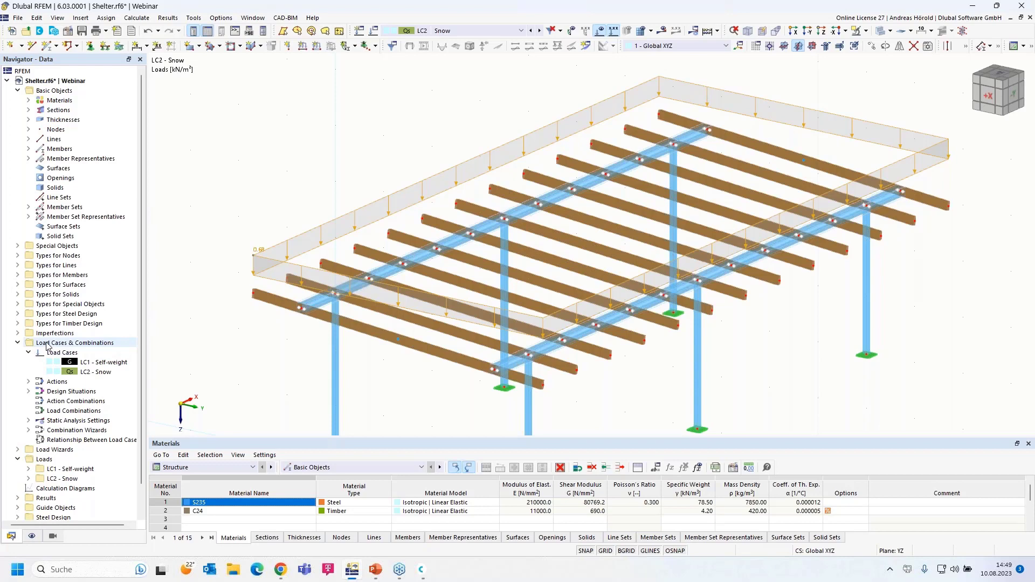
pyautogui.rightClick(83, 347)
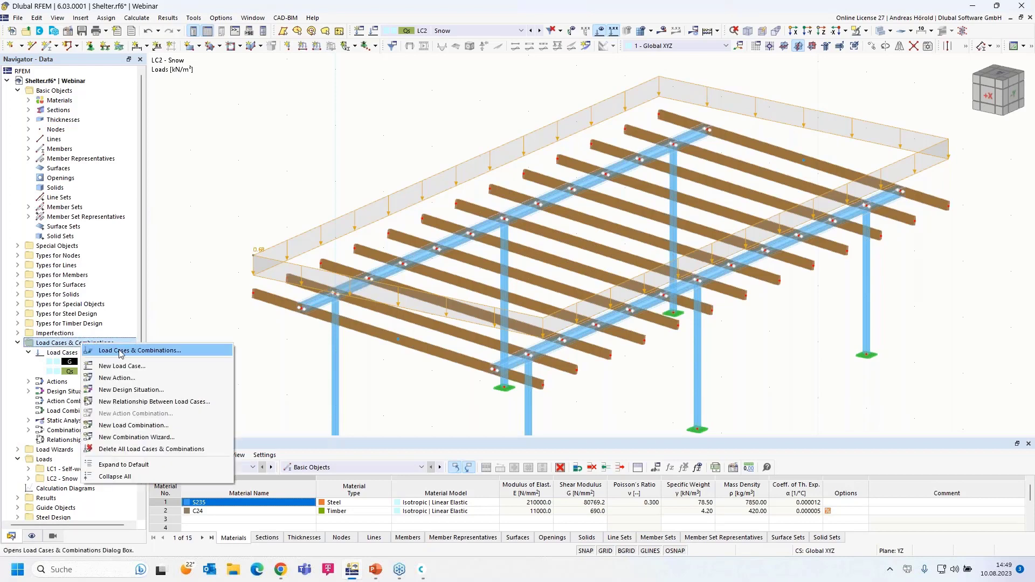
pyautogui.rightClick(59, 354)
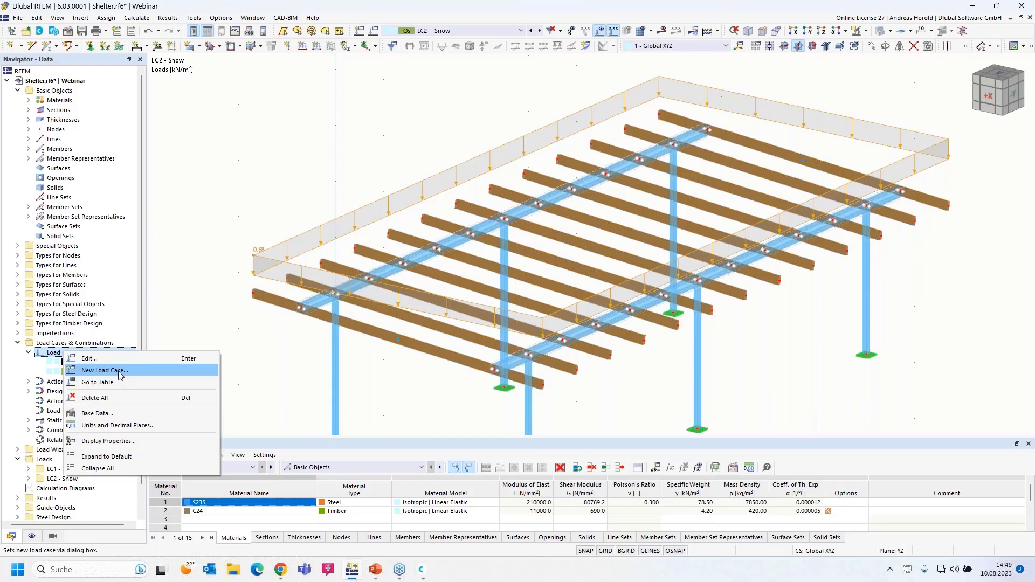
pyautogui.click(104, 371)
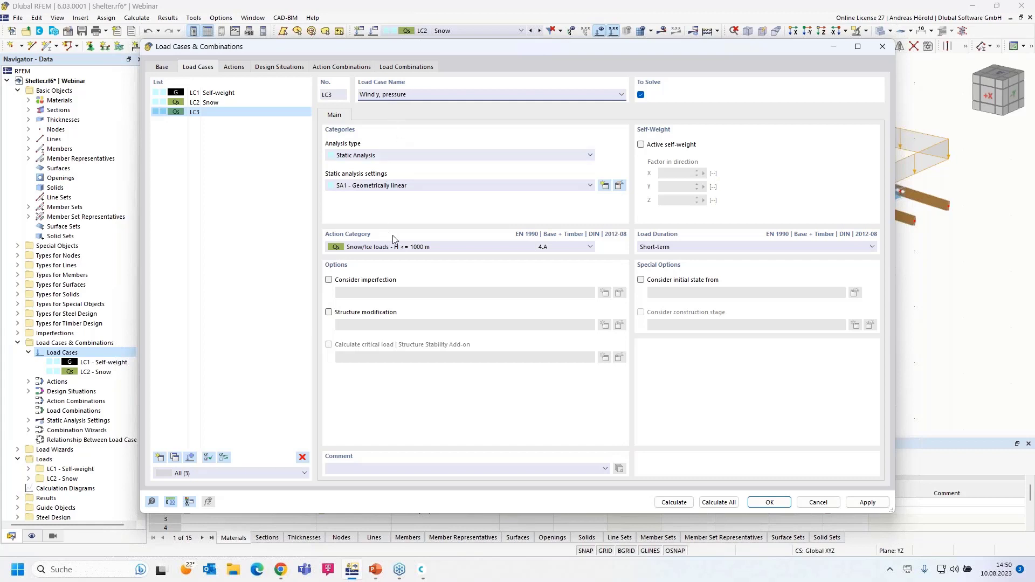
# Step: Classify LC3 'Wind y, pressure' under the Wind action category and save it
pyautogui.click(405, 247)
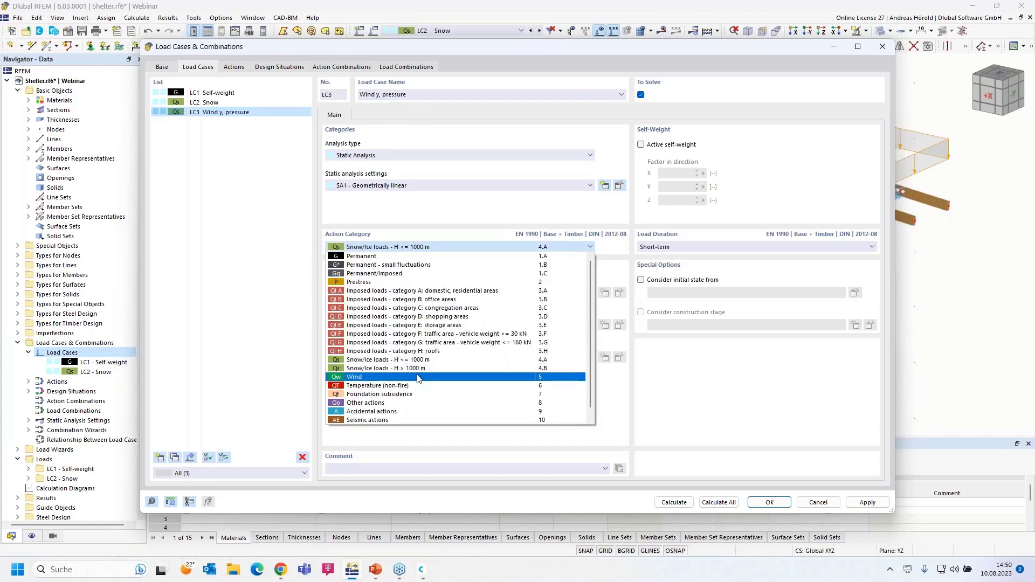
pyautogui.click(417, 378)
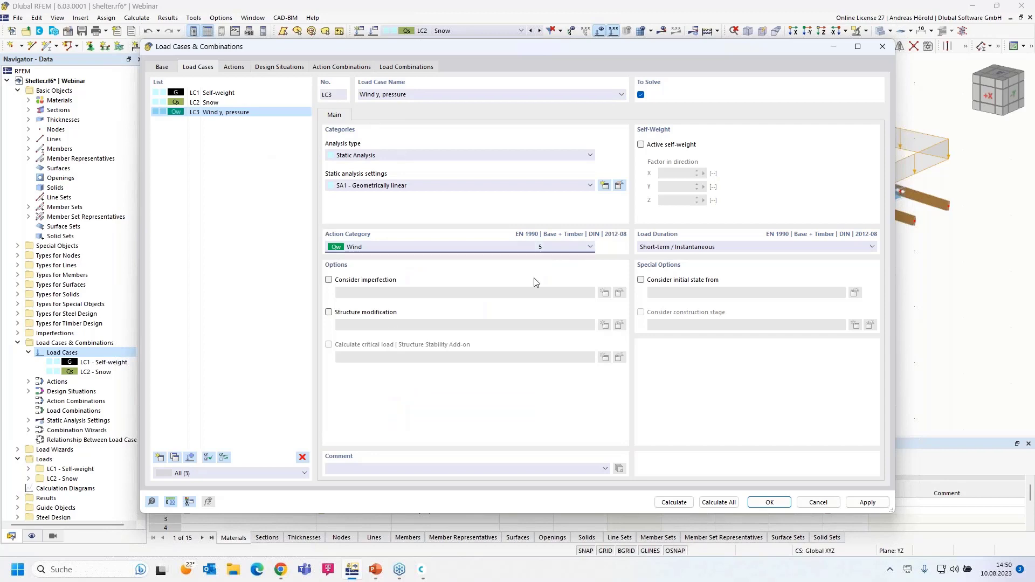
pyautogui.click(767, 502)
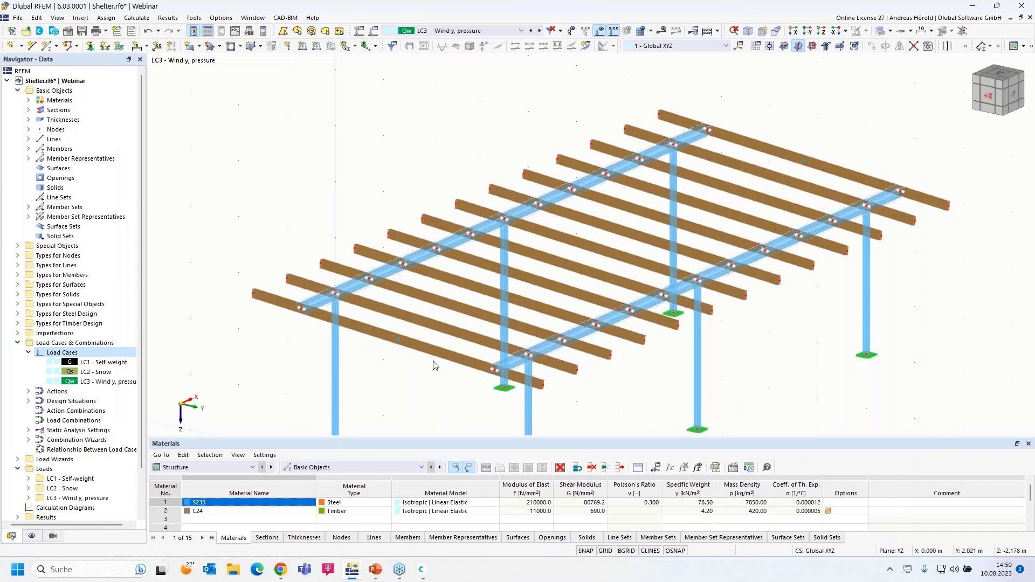
# Step: View the sloped roof frame from the X direction, then orbit back to a 3D view
pyautogui.click(797, 31)
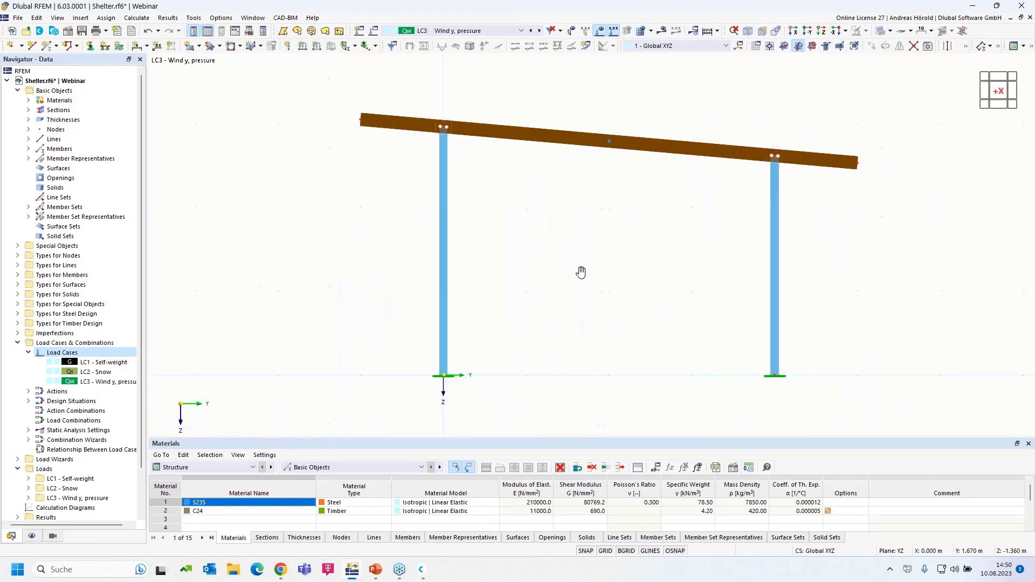
pyautogui.moveTo(580, 270); pyautogui.dragTo(579, 297, button='middle')
pyautogui.scroll(1, 579, 297)
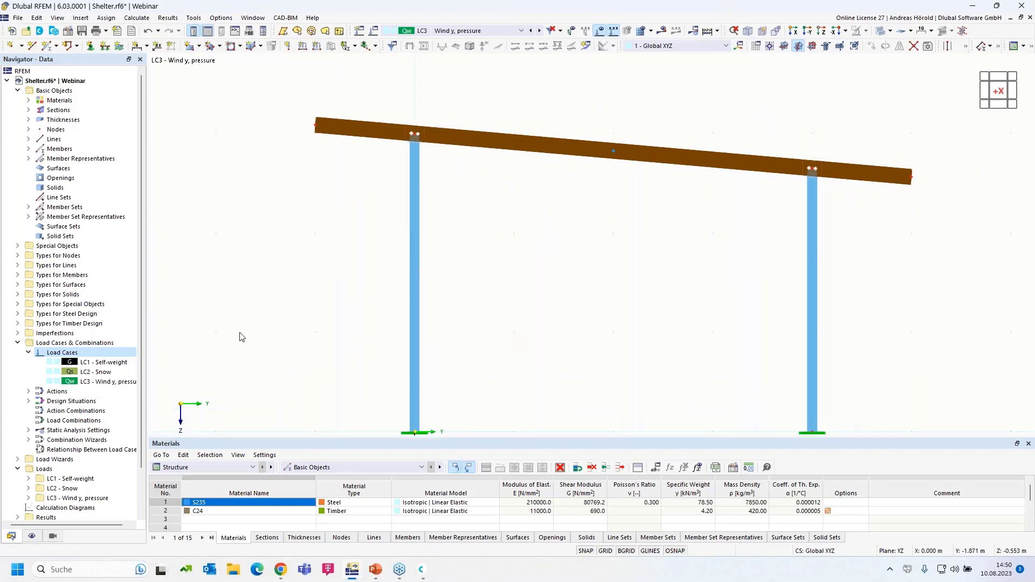
pyautogui.scroll(-1, 258, 312)
pyautogui.moveTo(257, 307); pyautogui.dragTo(289, 285, button='middle')
pyautogui.scroll(1, 332, 224)
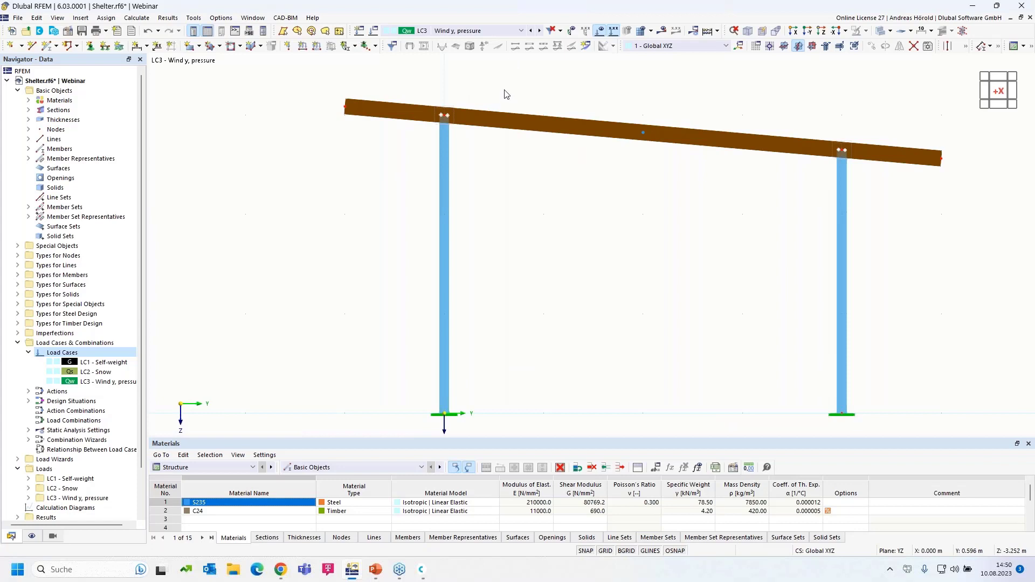
pyautogui.scroll(-1, 492, 280)
pyautogui.scroll(1, 493, 282)
pyautogui.moveTo(494, 240)
pyautogui.mouseDown(button='middle')
pyautogui.moveTo(495, 218)
pyautogui.moveTo(497, 239)
pyautogui.mouseUp(button='middle')
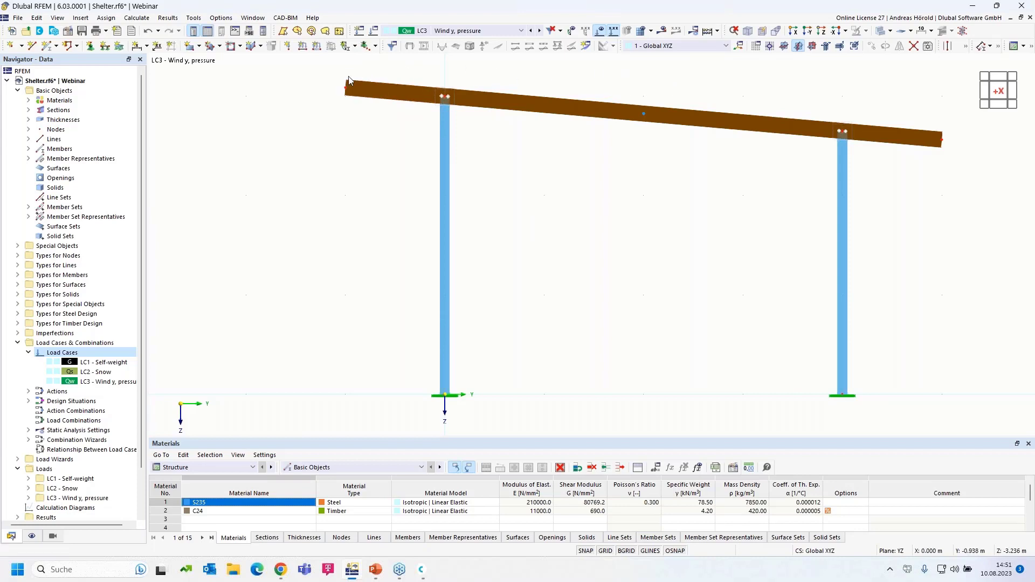
pyautogui.keyDown('ctrl'); pyautogui.moveTo(575, 210); pyautogui.dragTo(485, 334, button='middle'); pyautogui.keyUp('ctrl')
pyautogui.scroll(-4, 542, 261)
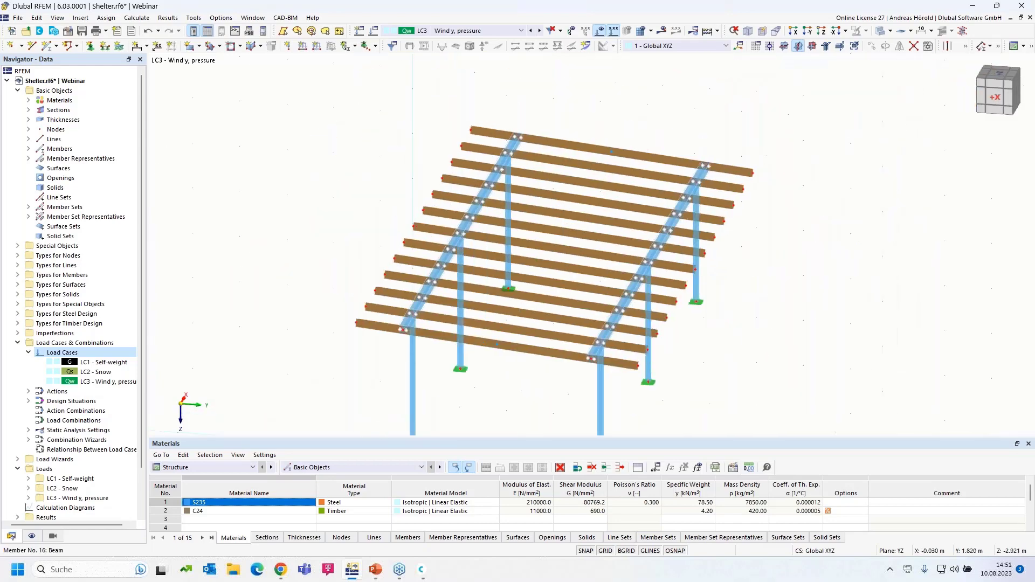
# Step: Bring up Insert > Load Wizards to reach the Member Loads from Area Load Wizard
pyautogui.click(80, 19)
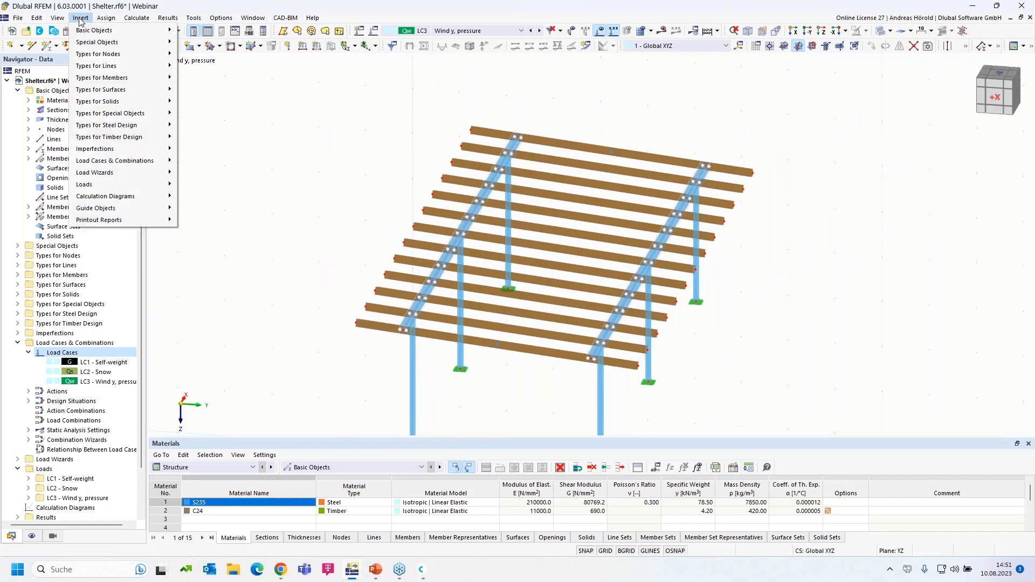
pyautogui.moveTo(109, 177)
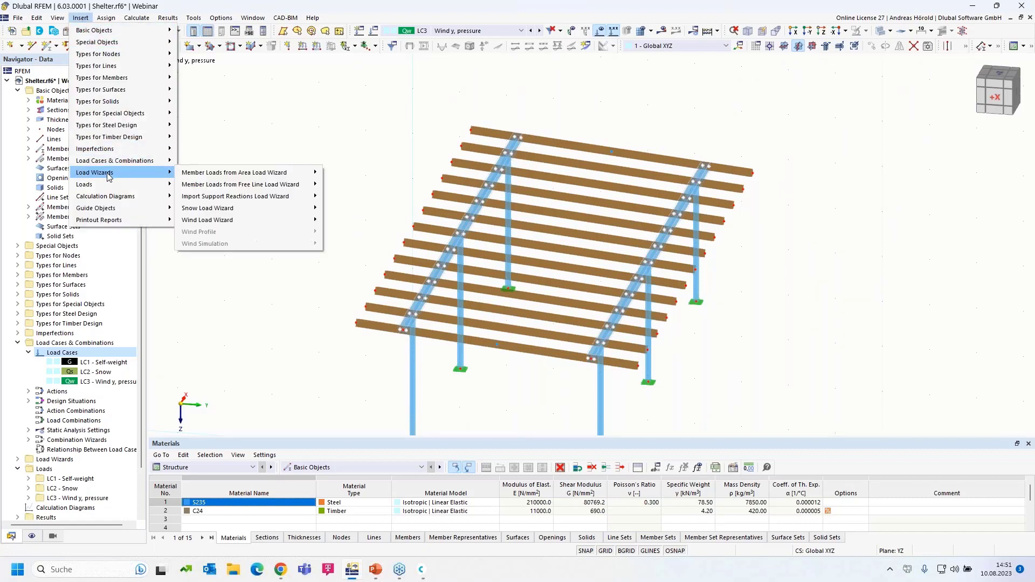
pyautogui.moveTo(215, 174)
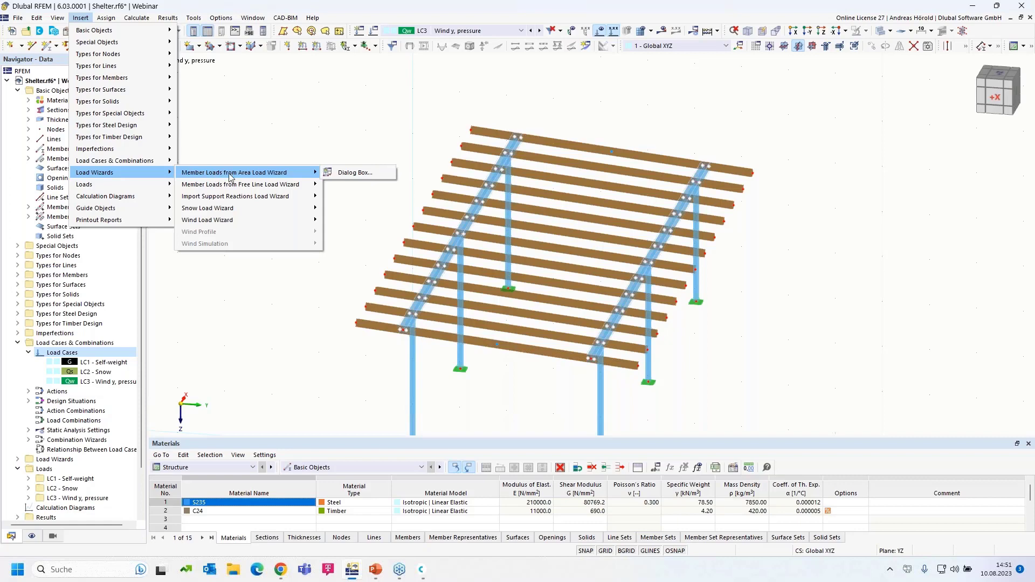
# Step: Start a new area-load wizard with Local z coordinates, load direction z, and magnitude 0.2 kN/m²
pyautogui.click(356, 174)
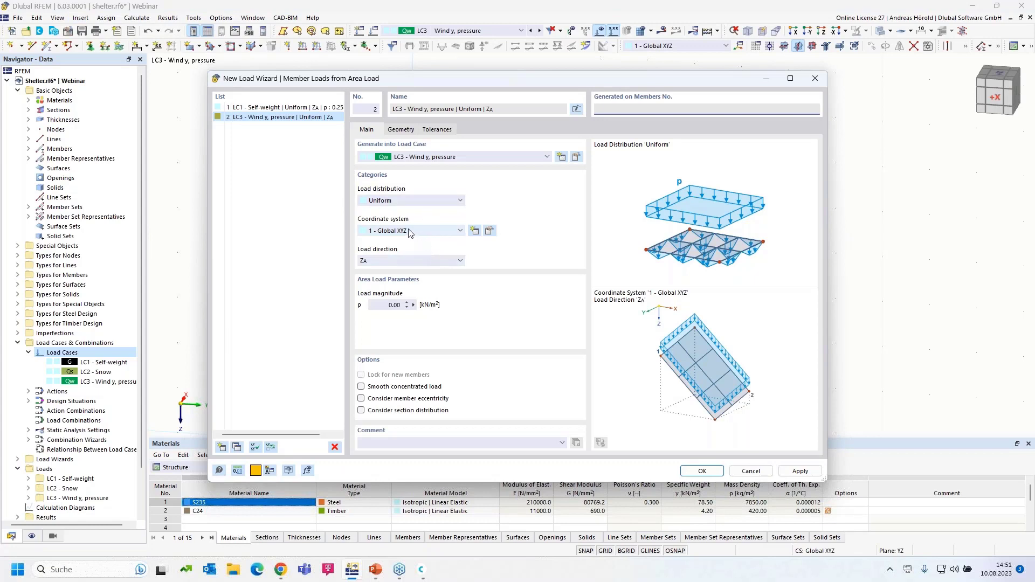
pyautogui.click(412, 232)
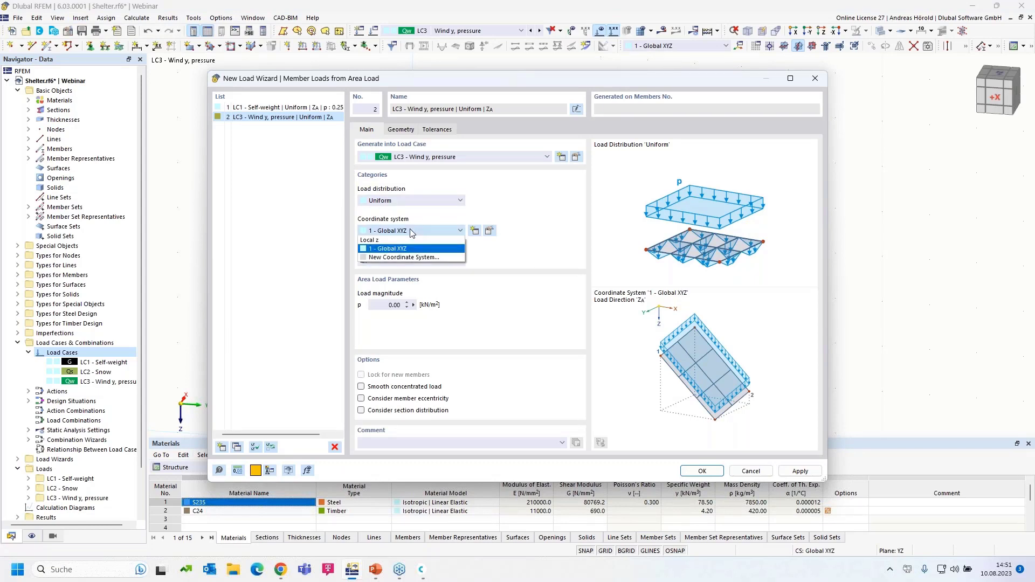
pyautogui.click(412, 243)
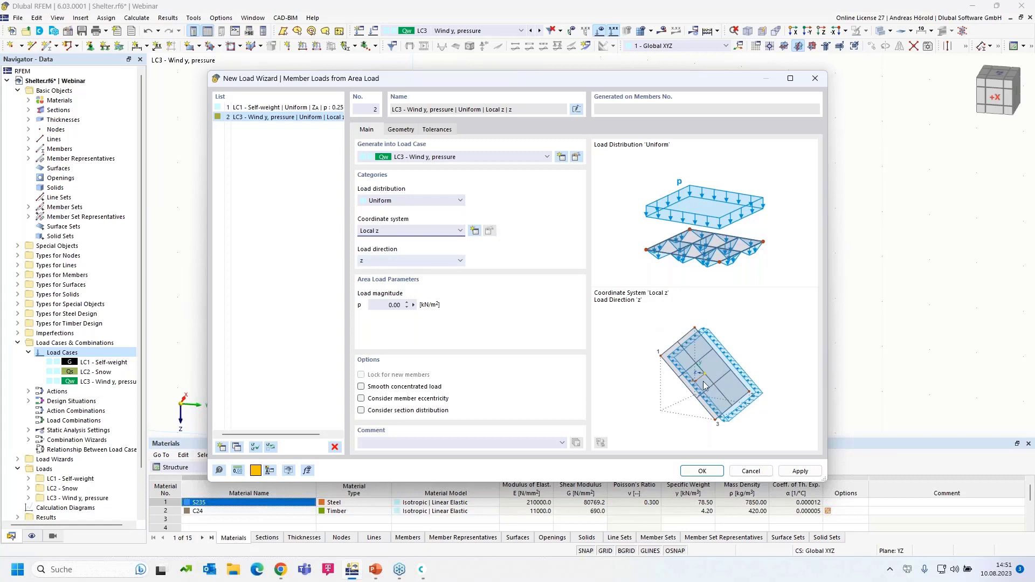
pyautogui.click(422, 263)
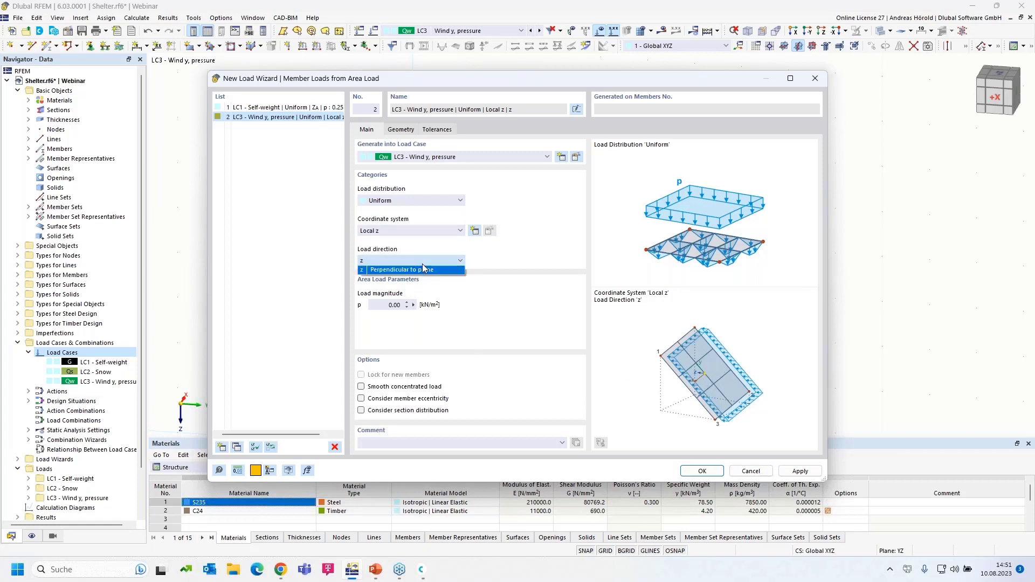
pyautogui.click(778, 351)
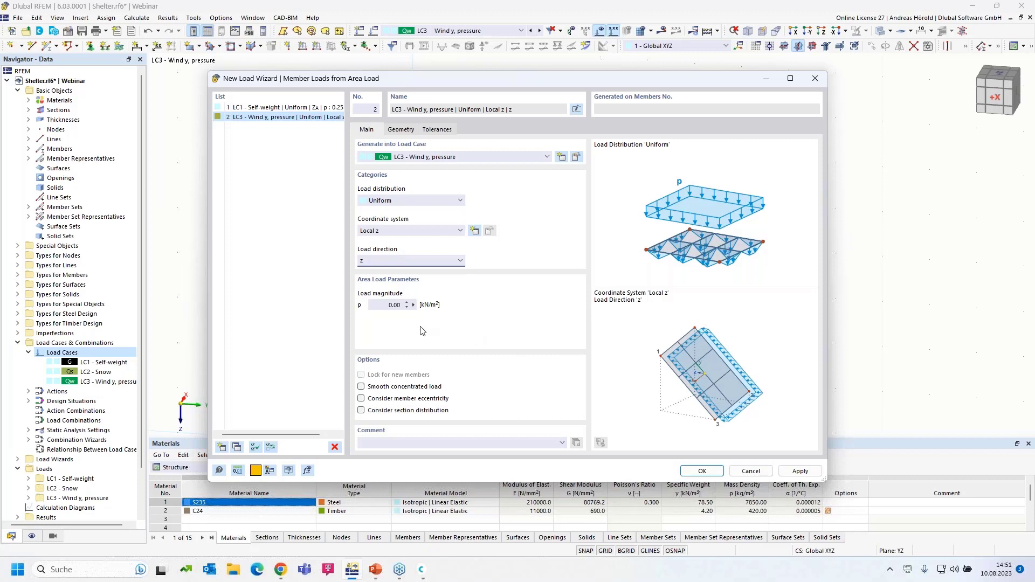
pyautogui.moveTo(394, 306); pyautogui.dragTo(421, 309)
# Step: Bound the wizard load by corner nodes 71, 69, 73 and 74 on the Geometry tab
pyautogui.click(401, 131)
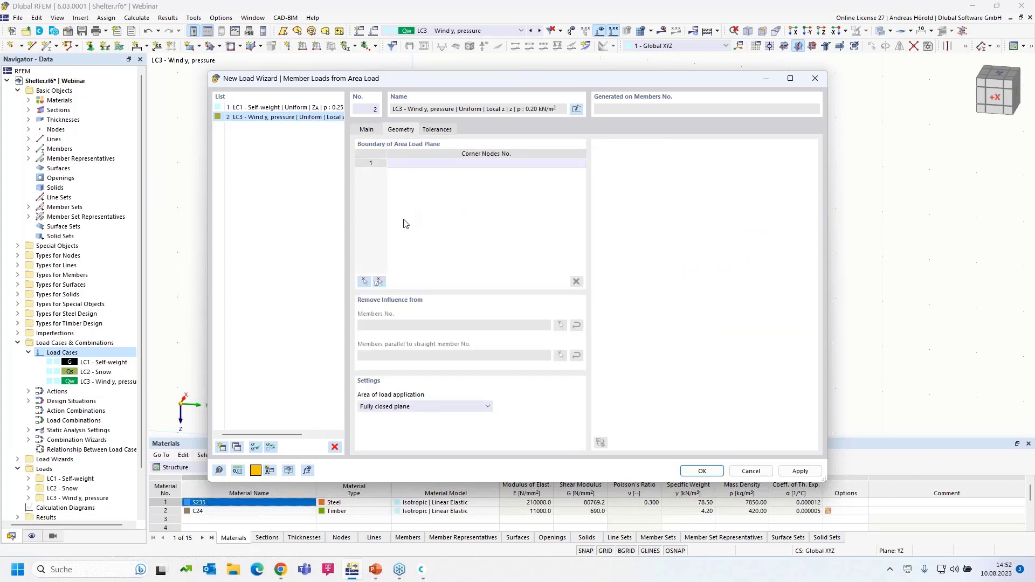
pyautogui.click(364, 281)
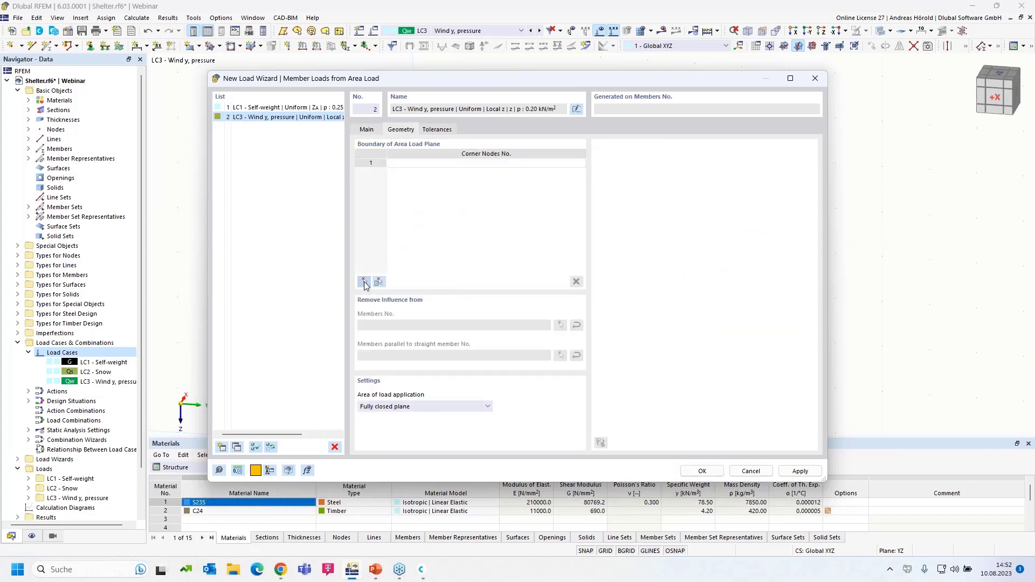
pyautogui.click(356, 323)
pyautogui.click(473, 131)
pyautogui.click(611, 151)
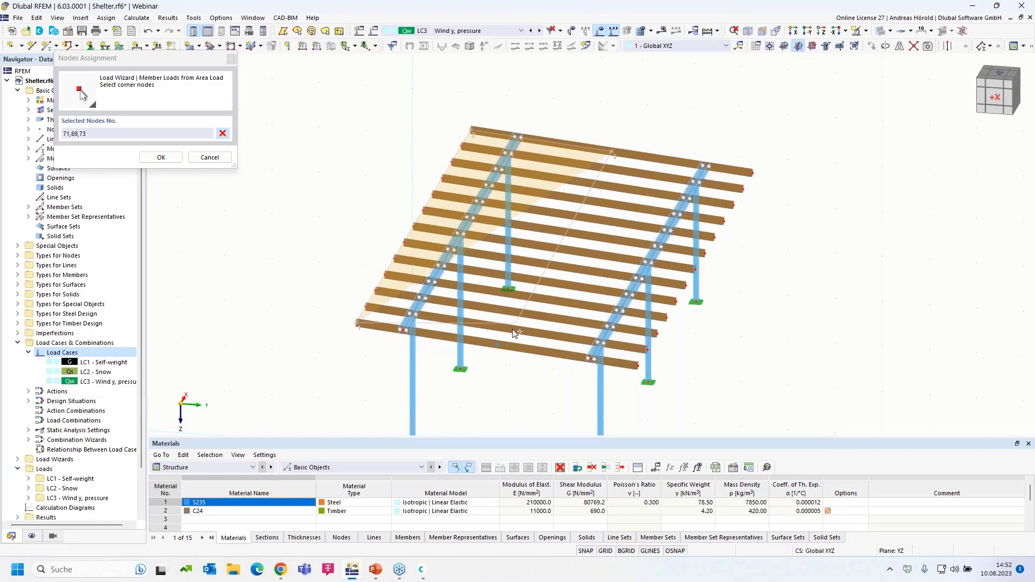
pyautogui.click(498, 345)
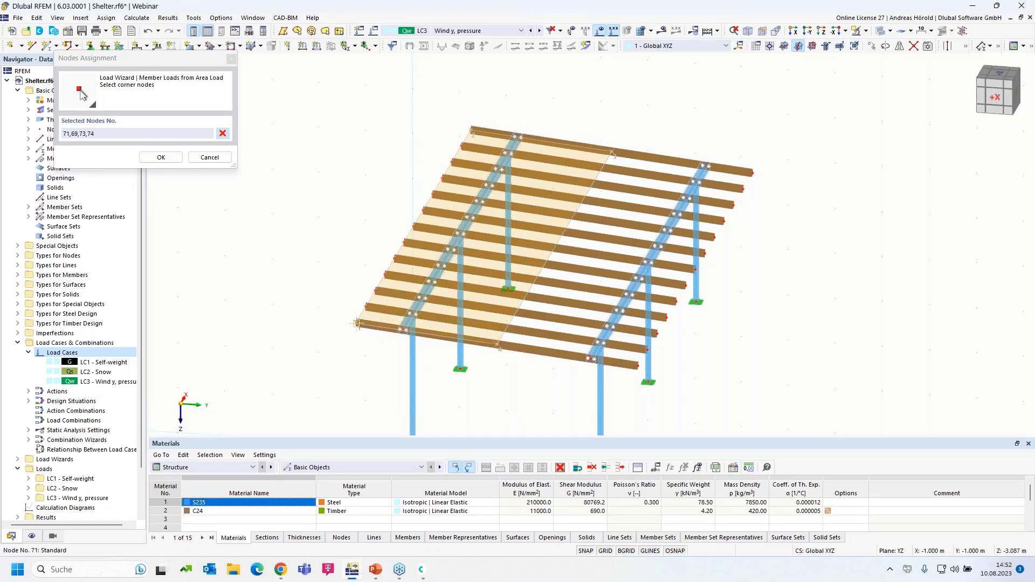
pyautogui.click(357, 323)
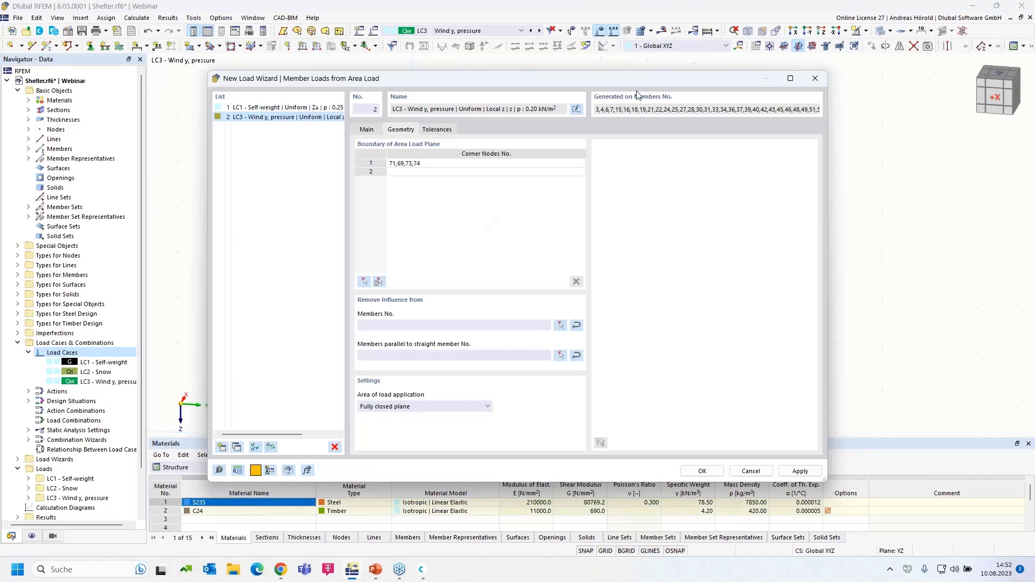
# Step: Exclude members parallel to member 4 and generate the LC3 roof loads
pyautogui.moveTo(610, 78); pyautogui.dragTo(597, 96)
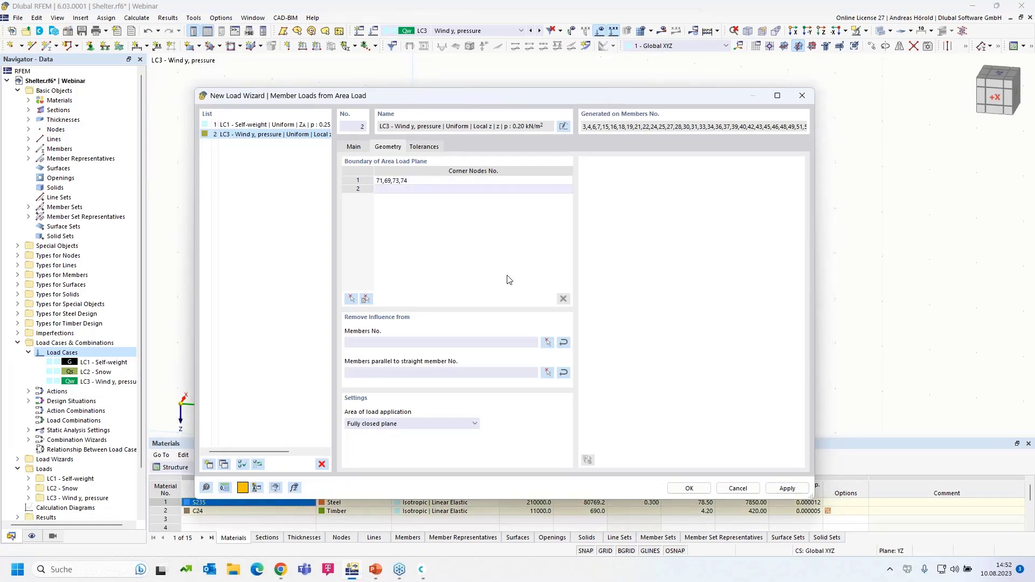
pyautogui.click(548, 373)
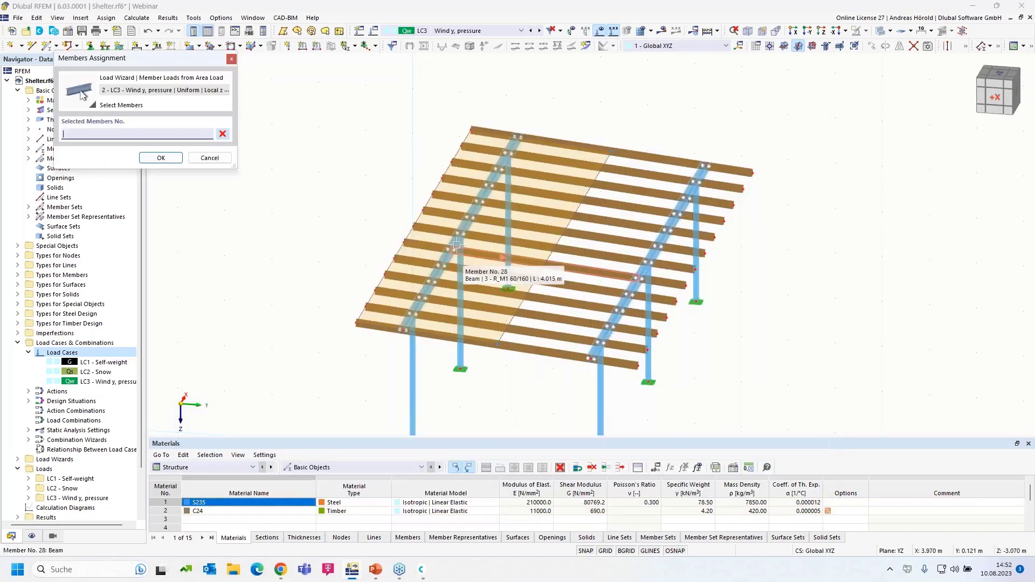
pyautogui.click(457, 244)
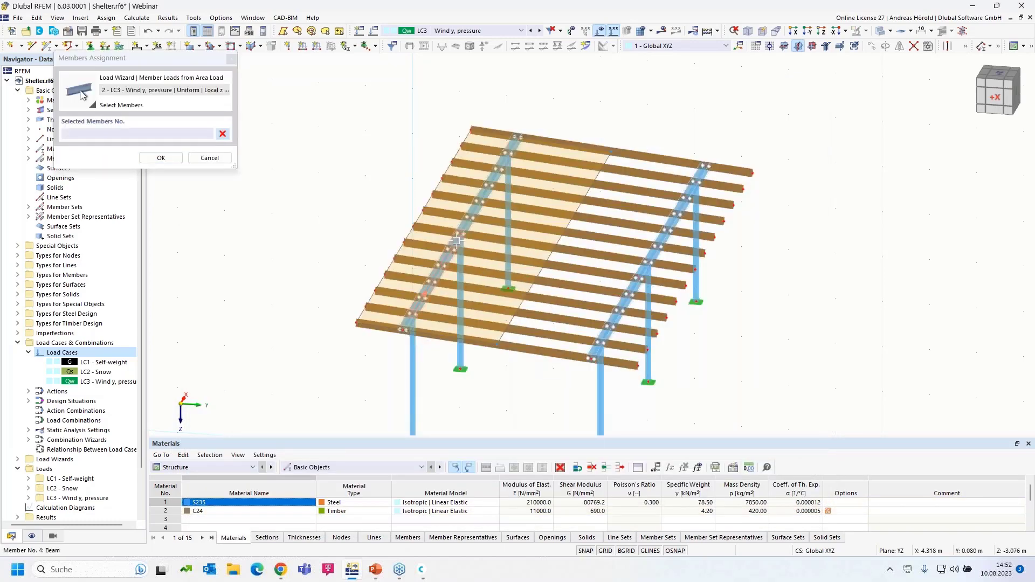
pyautogui.click(161, 158)
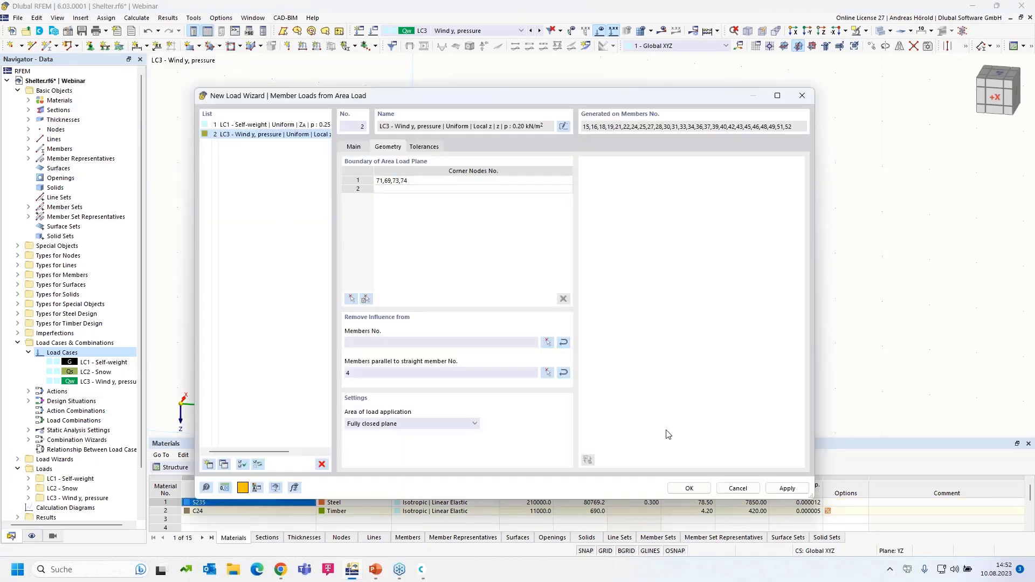
pyautogui.click(689, 487)
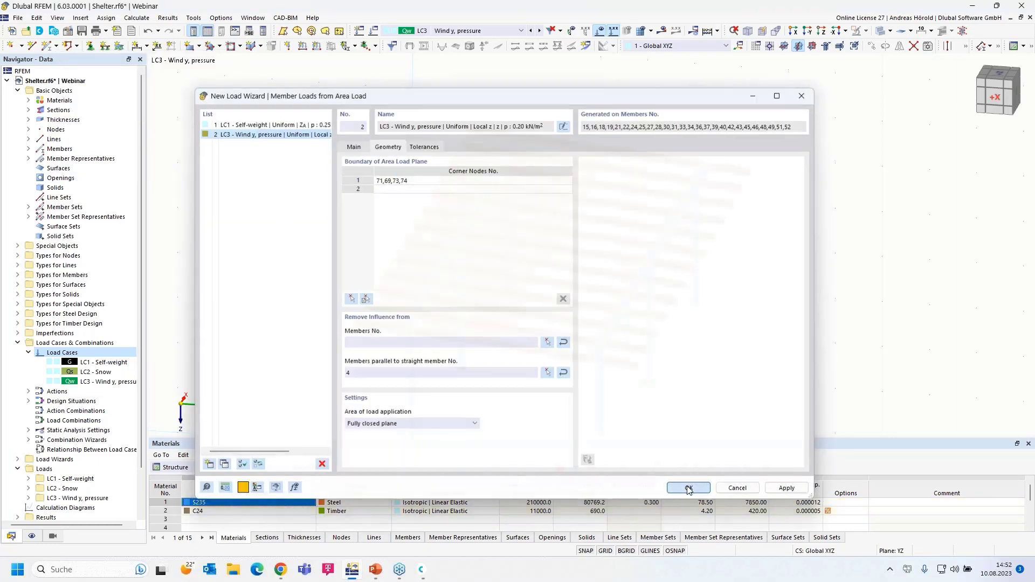
# Step: Preview the roof load as separate member loads, revert to one area load, then window-select the columns
pyautogui.keyDown('ctrl'); pyautogui.moveTo(734, 390); pyautogui.dragTo(709, 380, button='middle'); pyautogui.keyUp('ctrl')
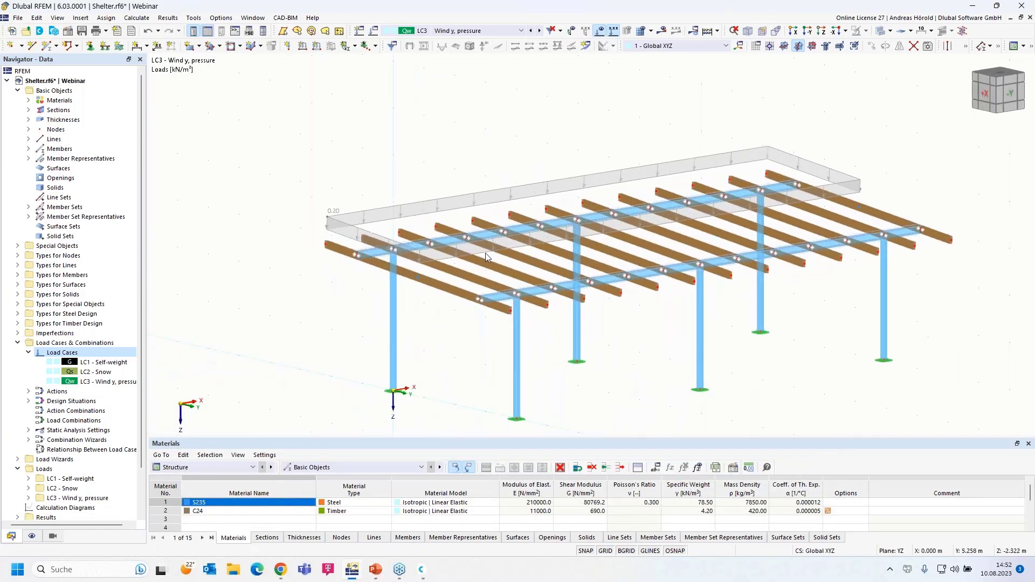
pyautogui.rightClick(435, 204)
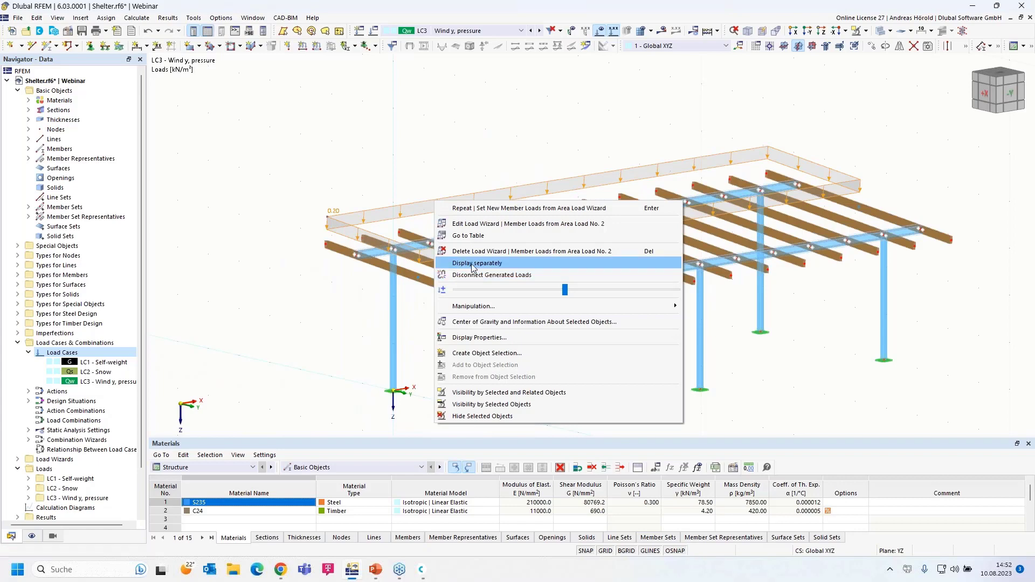
pyautogui.click(472, 268)
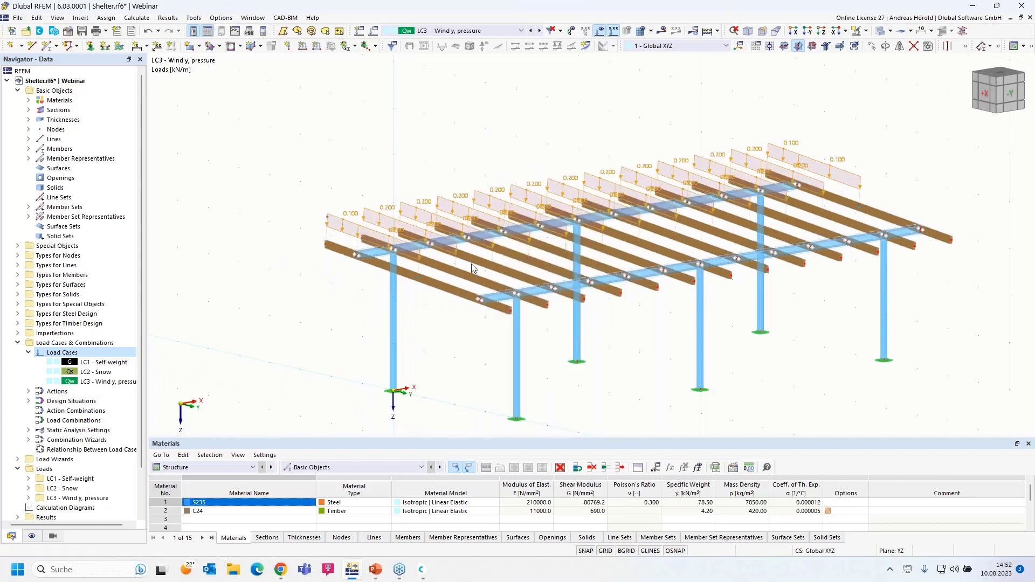
pyautogui.rightClick(402, 205)
pyautogui.click(430, 267)
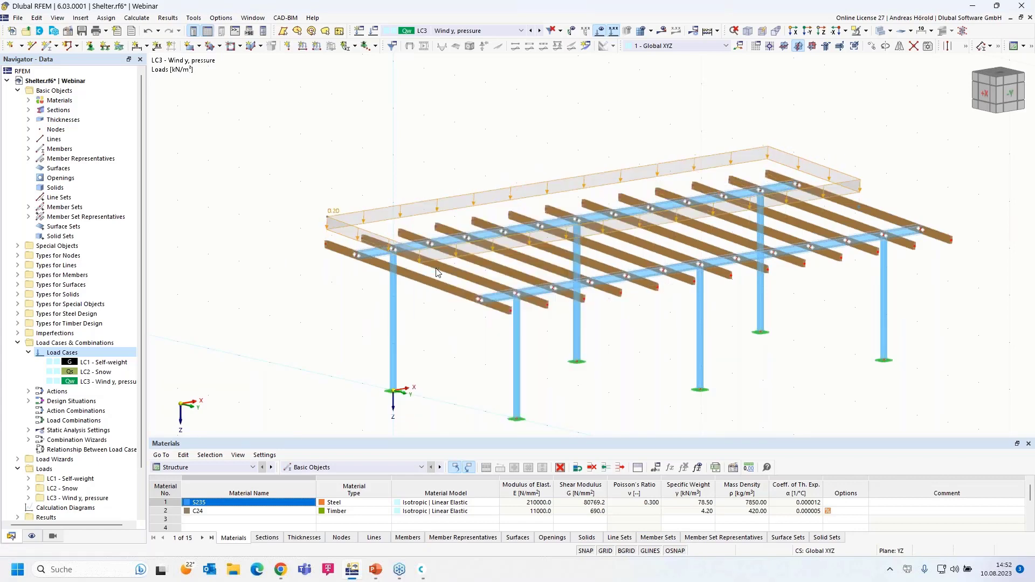
pyautogui.keyDown('ctrl'); pyautogui.moveTo(469, 382); pyautogui.dragTo(415, 360, button='middle'); pyautogui.keyUp('ctrl')
pyautogui.moveTo(939, 298); pyautogui.dragTo(317, 355)
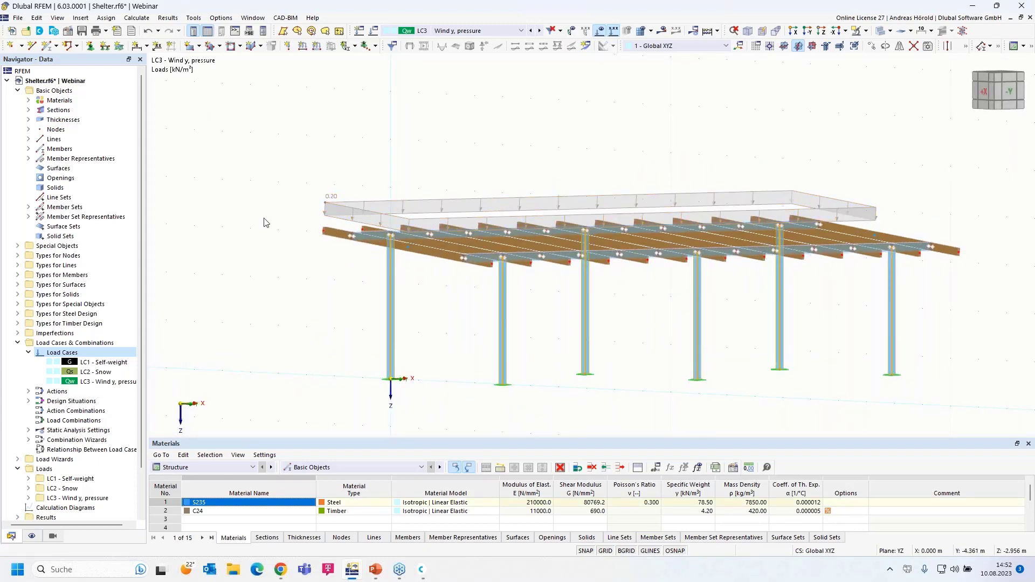
# Step: Add a uniform 10 kN/m Force member load in global Y on columns 1, 2, 5, 8, 9, 12
pyautogui.click(316, 49)
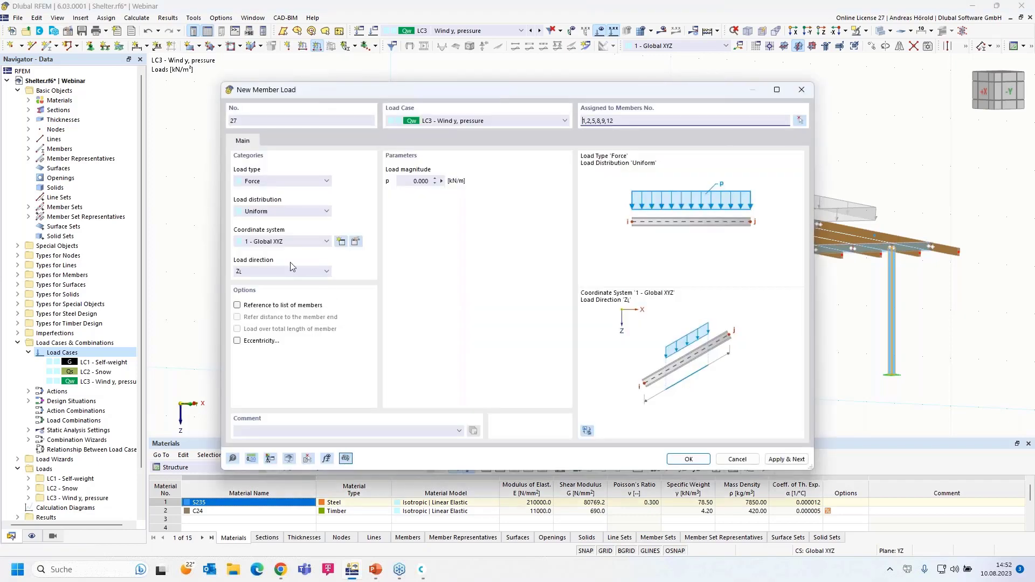
pyautogui.click(264, 182)
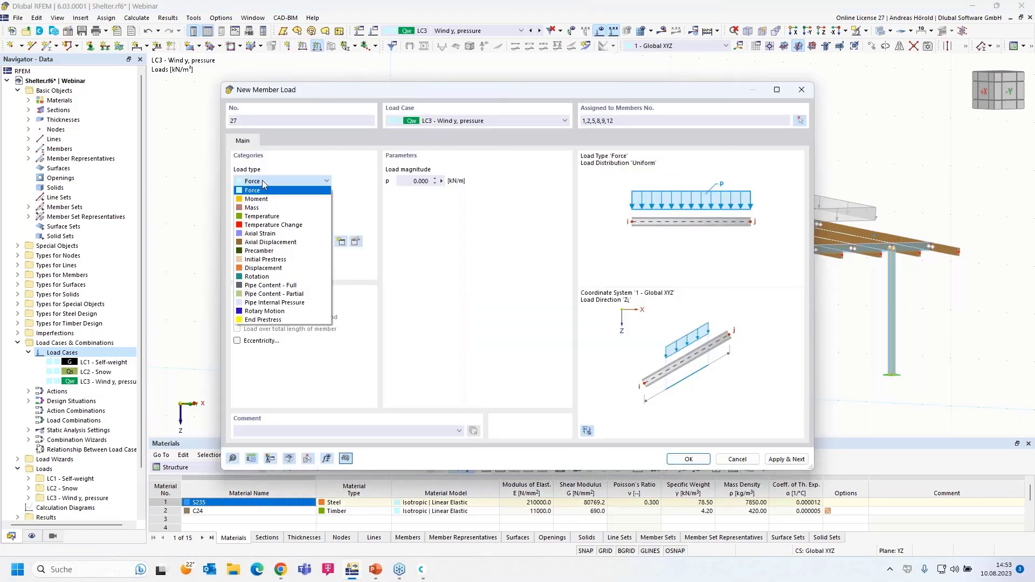
pyautogui.click(264, 188)
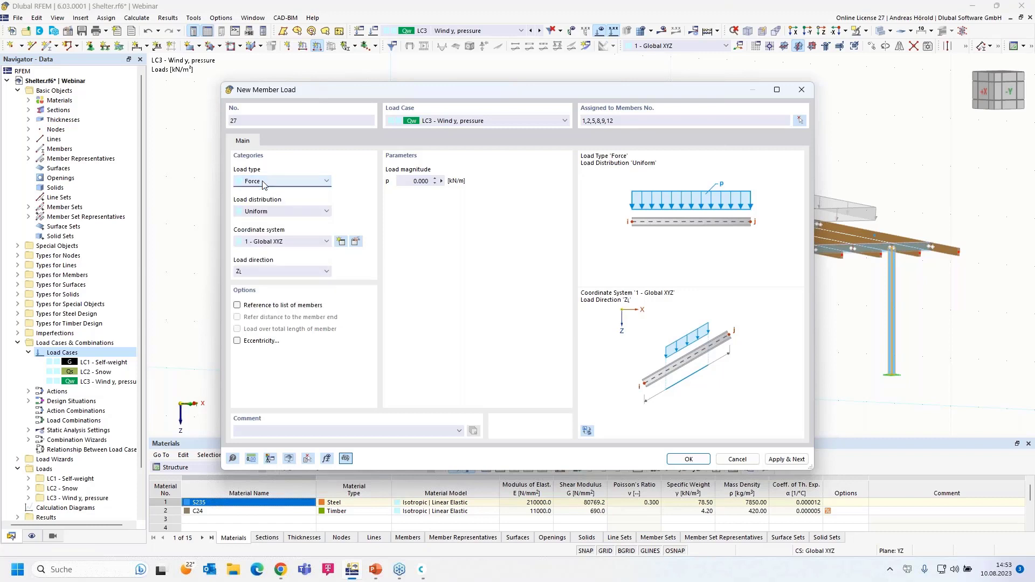
pyautogui.click(276, 213)
pyautogui.click(276, 213)
pyautogui.click(284, 214)
pyautogui.click(285, 215)
pyautogui.click(269, 275)
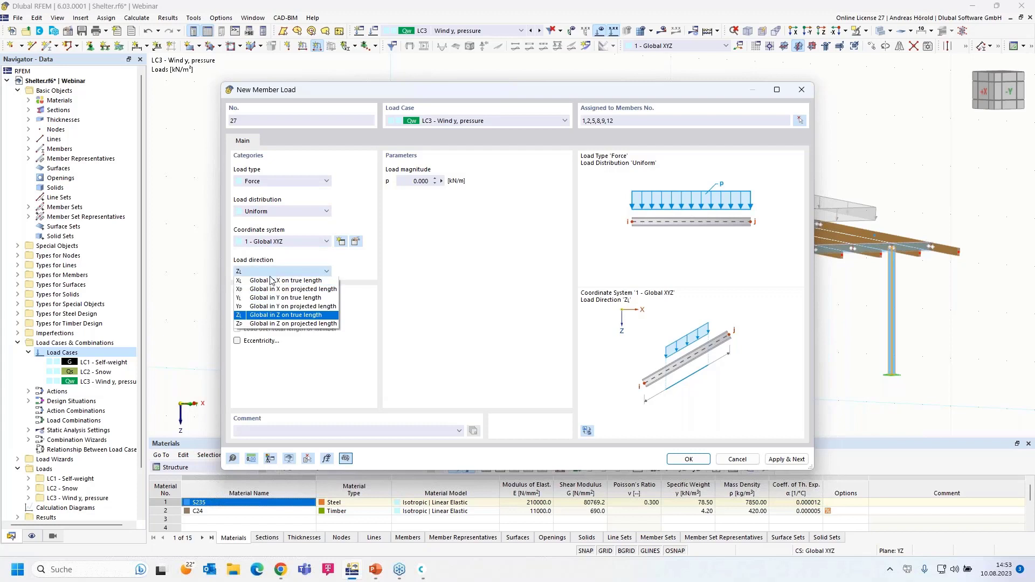
pyautogui.click(266, 300)
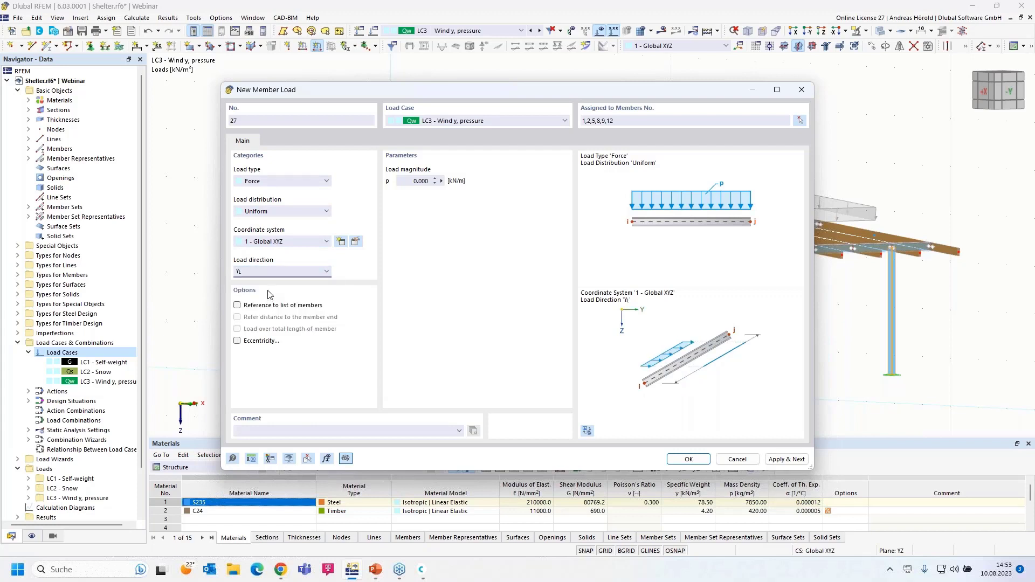
pyautogui.click(413, 181)
pyautogui.click(694, 464)
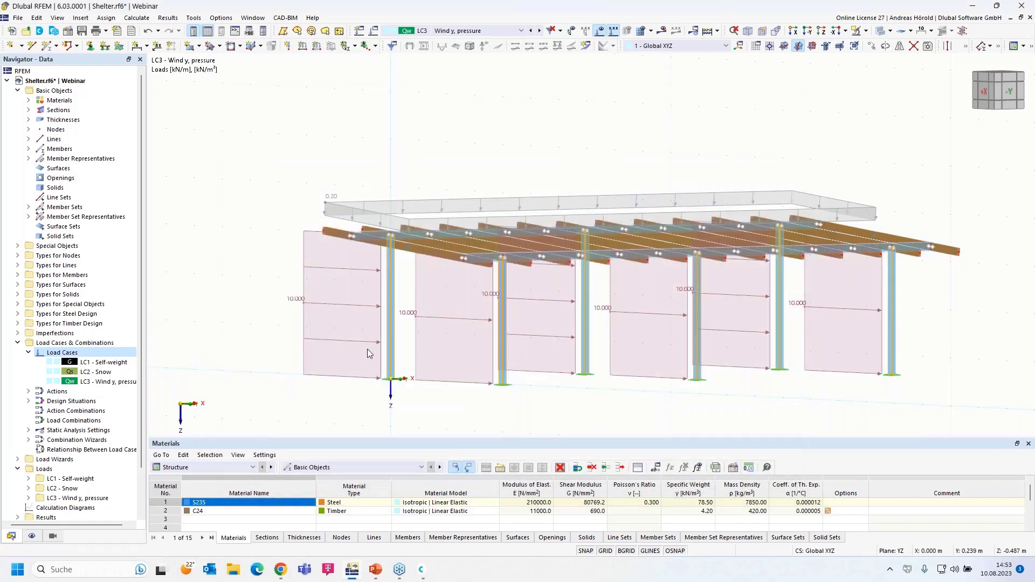
# Step: Expand LC3 - Wind y, pressure > Member Loads in the Navigator down to load 27
pyautogui.scroll(-1, 365, 321)
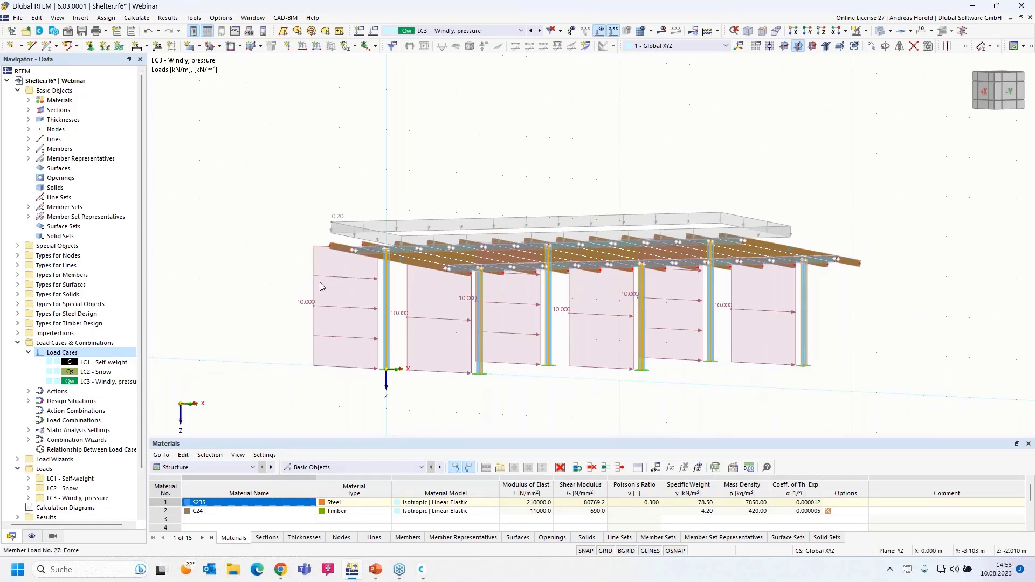
pyautogui.click(338, 275)
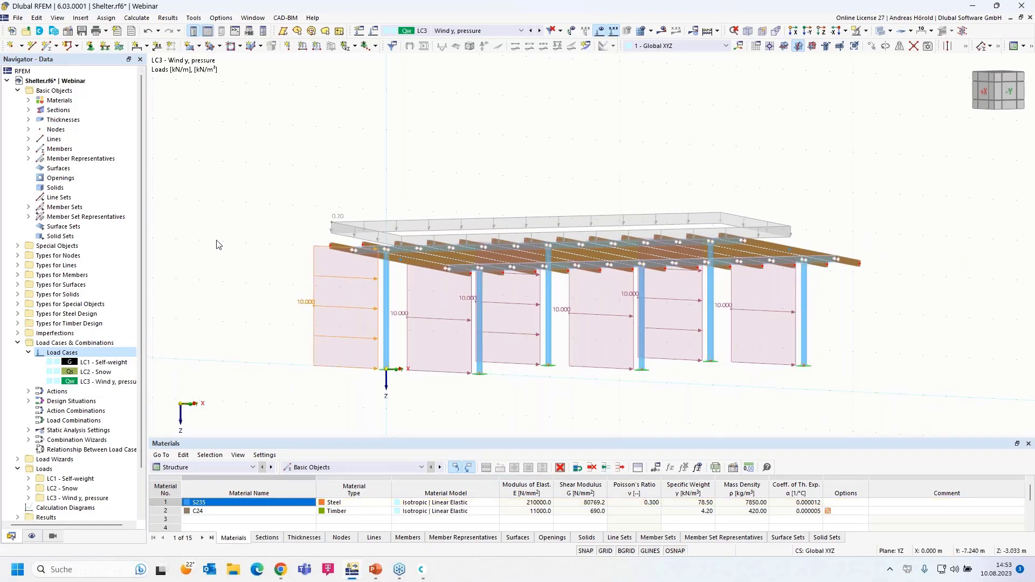
pyautogui.scroll(-3, 174, 327)
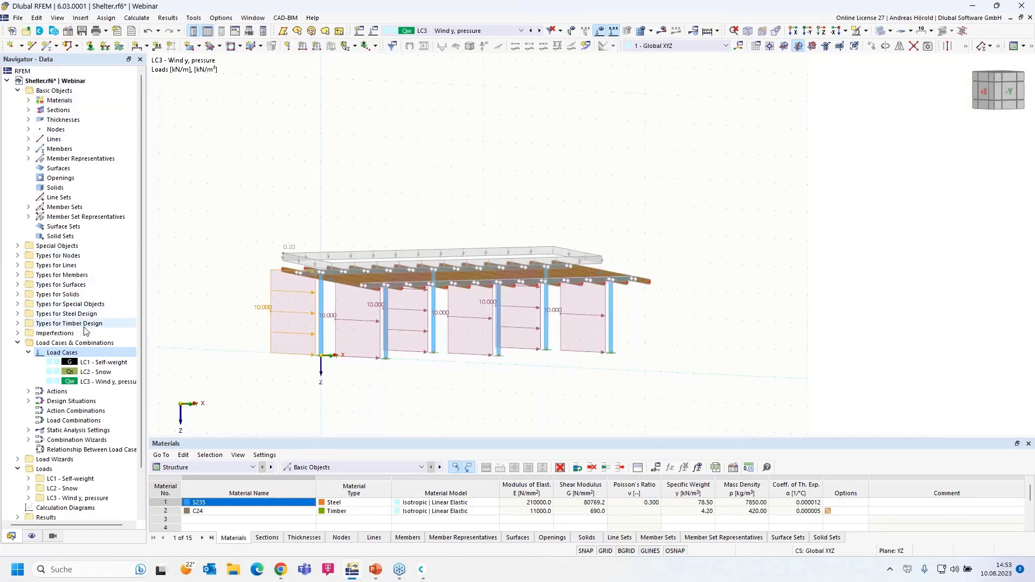
pyautogui.scroll(-2, 86, 330)
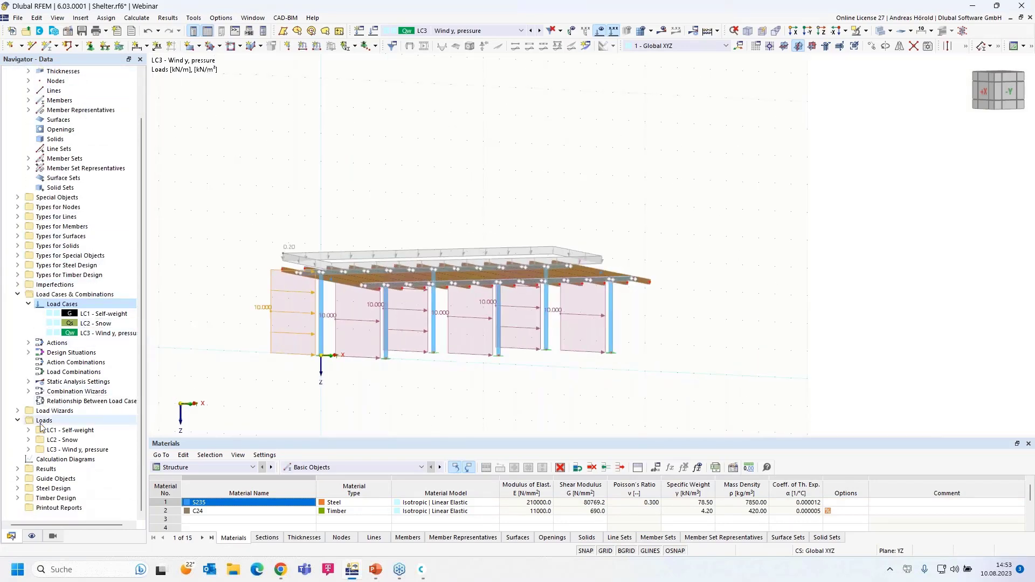
pyautogui.click(29, 449)
pyautogui.scroll(-6, 44, 446)
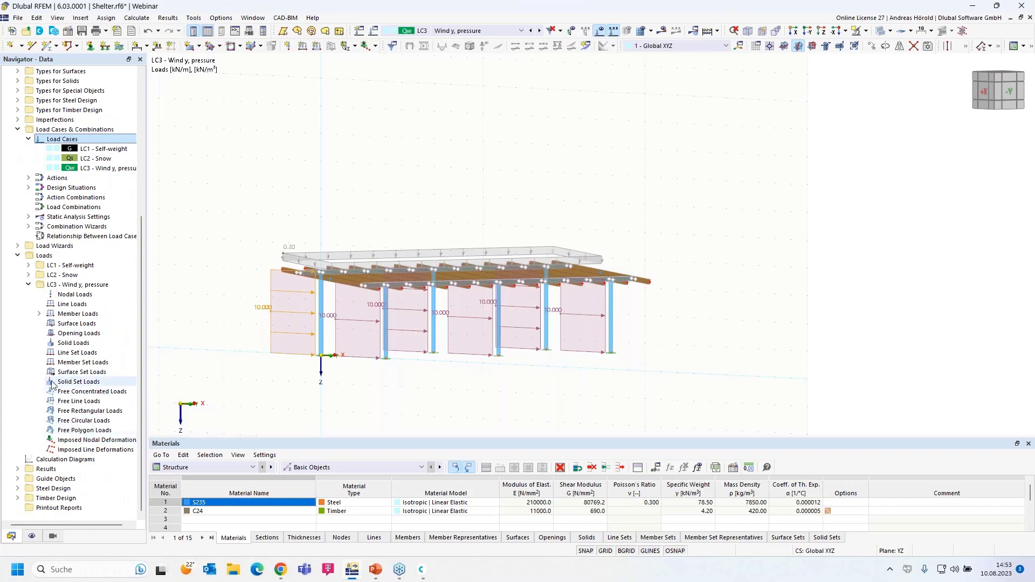
pyautogui.click(39, 314)
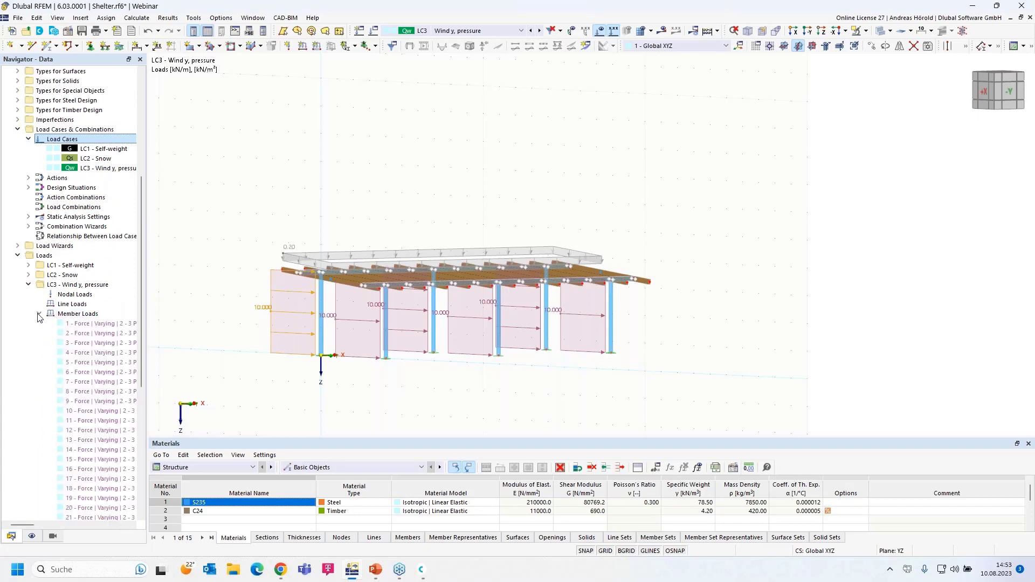
pyautogui.scroll(-6, 93, 350)
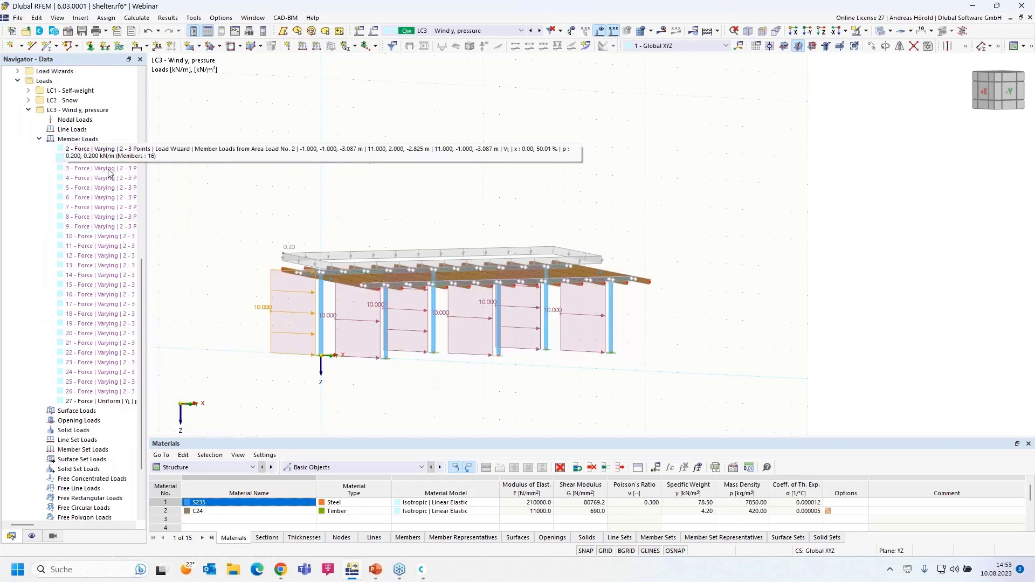
# Step: Edit member load 27 on columns 1, 2, 5, 8, 9, 12 to 0.1 kN/m
pyautogui.doubleClick(106, 402)
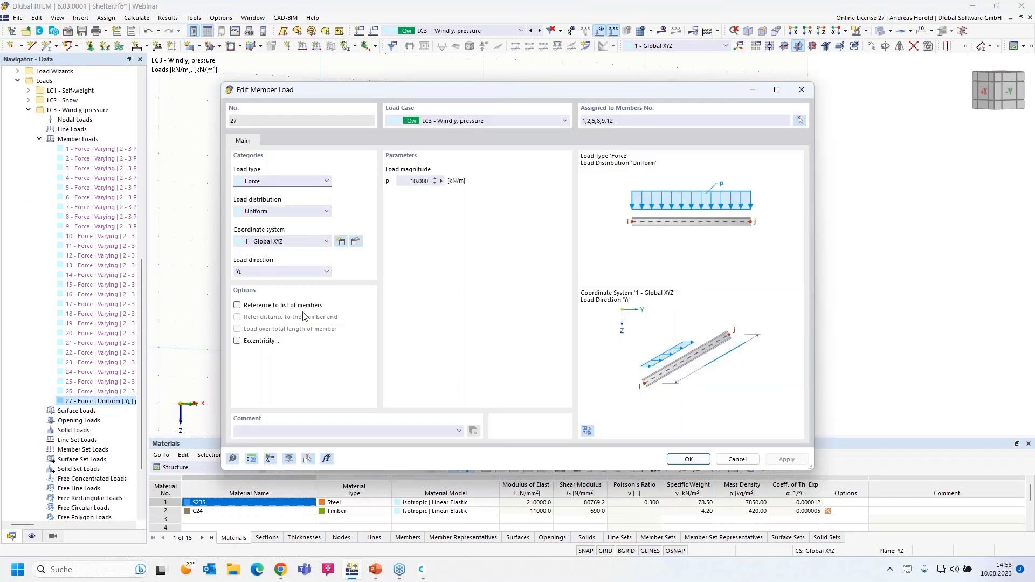
pyautogui.click(413, 181)
pyautogui.write('0,1')
pyautogui.click(686, 459)
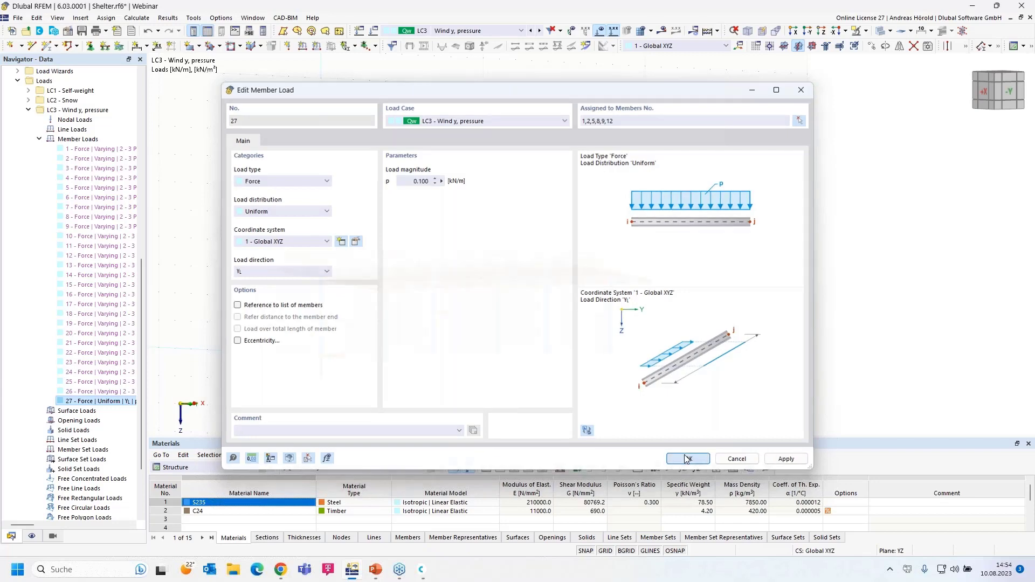
pyautogui.keyDown('ctrl'); pyautogui.moveTo(411, 383); pyautogui.dragTo(439, 395, button='middle'); pyautogui.keyUp('ctrl')
pyautogui.scroll(5, 481, 373)
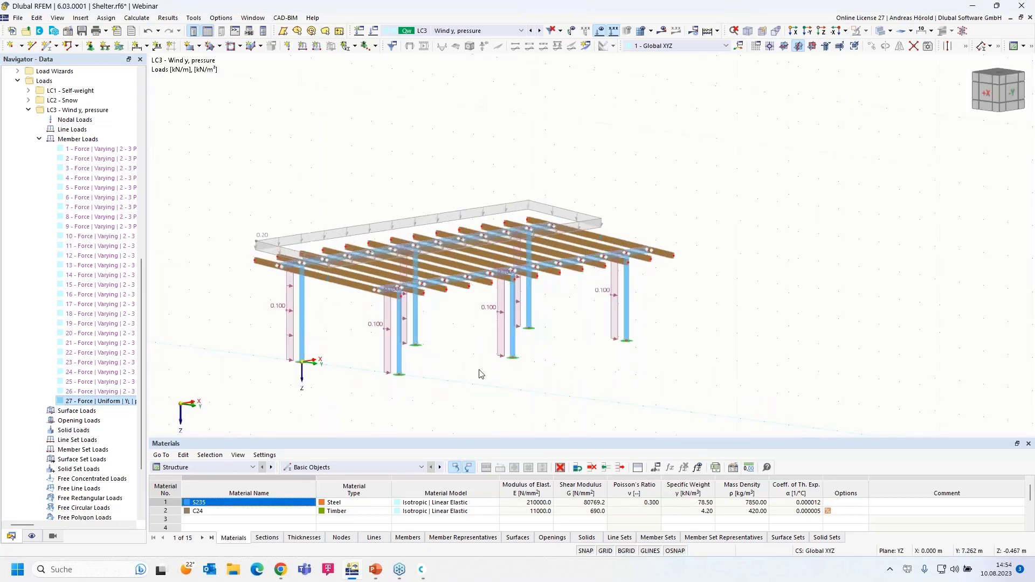
pyautogui.keyDown('ctrl'); pyautogui.moveTo(620, 352); pyautogui.dragTo(585, 341, button='middle'); pyautogui.keyUp('ctrl')
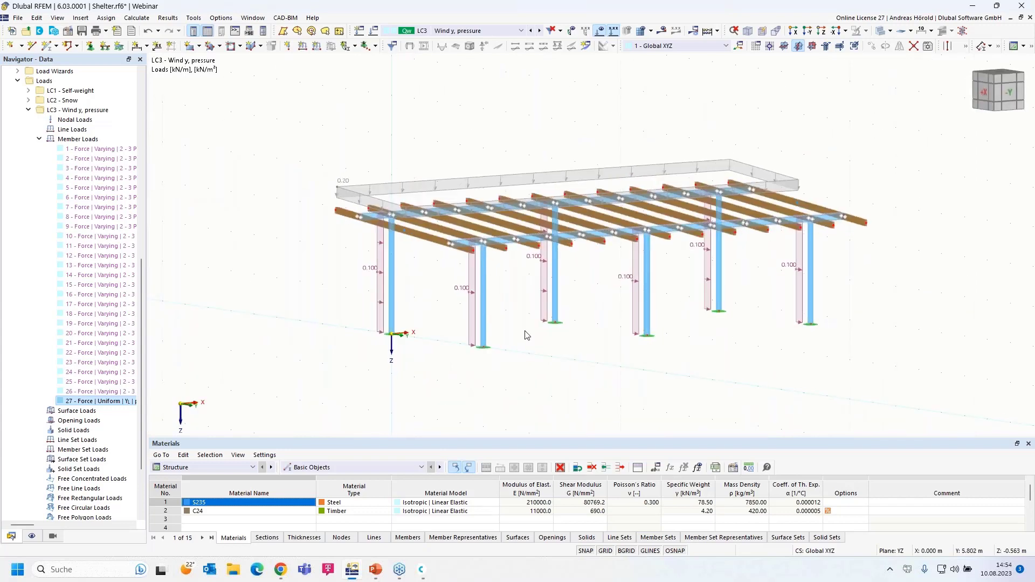
pyautogui.click(543, 293)
pyautogui.keyDown('ctrl'); pyautogui.click(448, 292); pyautogui.keyUp('ctrl')
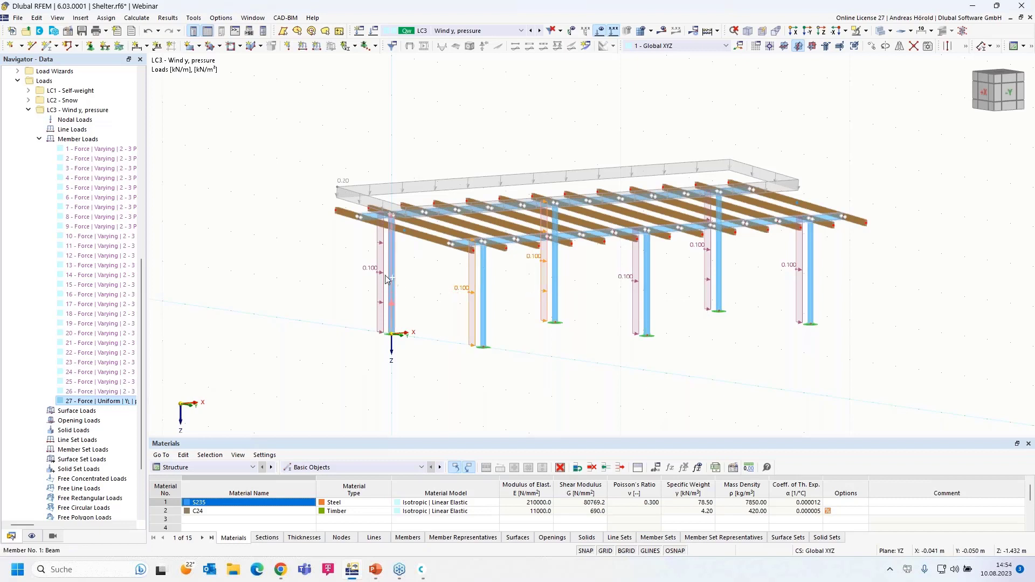
pyautogui.keyDown('ctrl'); pyautogui.click(381, 277); pyautogui.keyUp('ctrl')
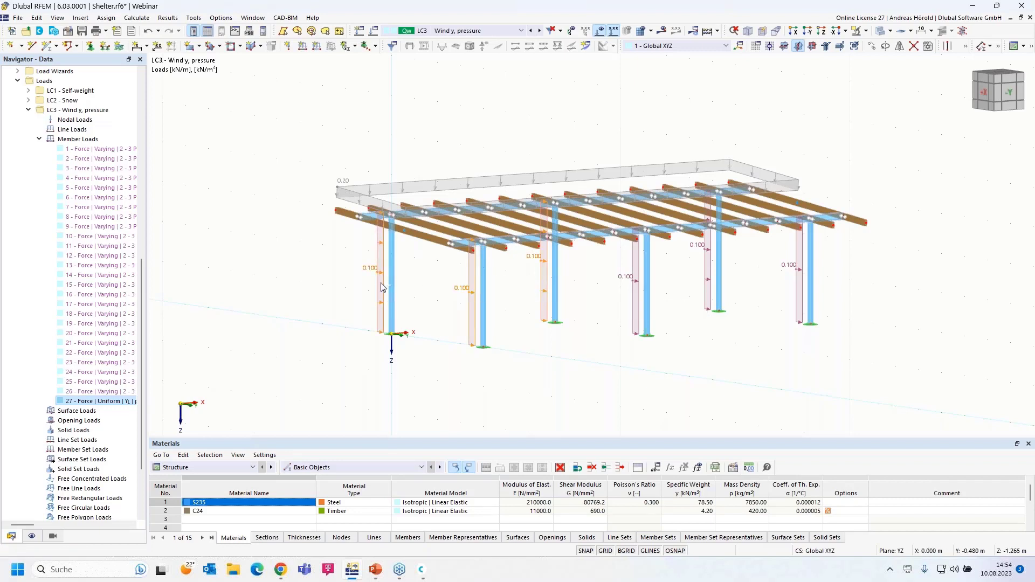
pyautogui.click(577, 331)
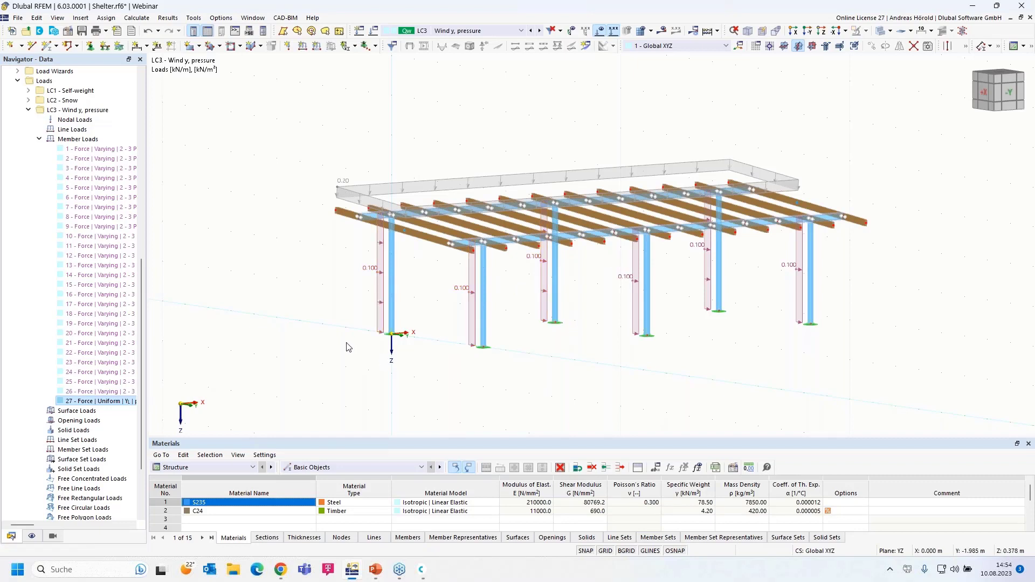
pyautogui.keyDown('ctrl'); pyautogui.moveTo(345, 344); pyautogui.dragTo(384, 372, button='middle'); pyautogui.keyUp('ctrl')
pyautogui.scroll(3, 356, 295)
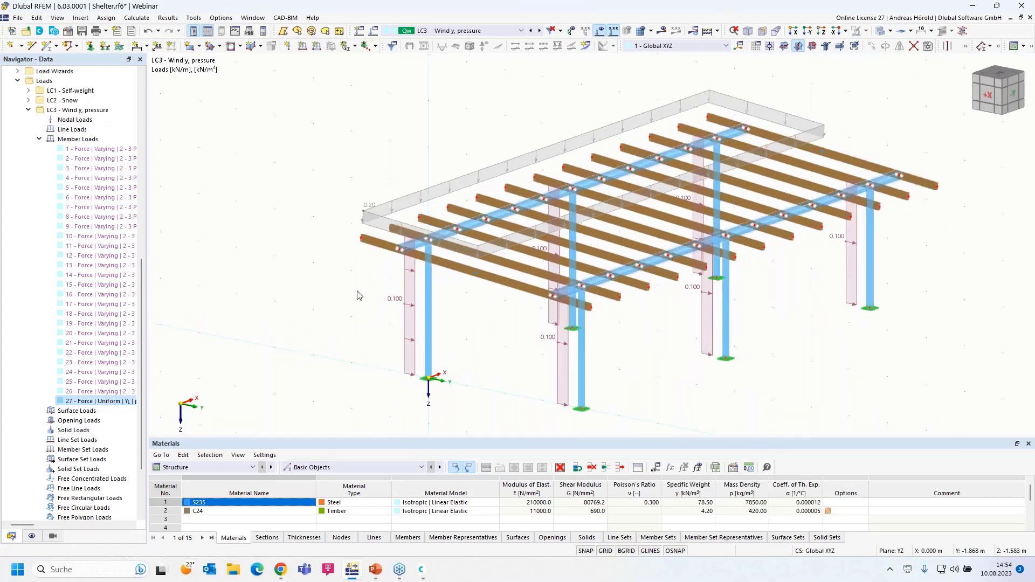
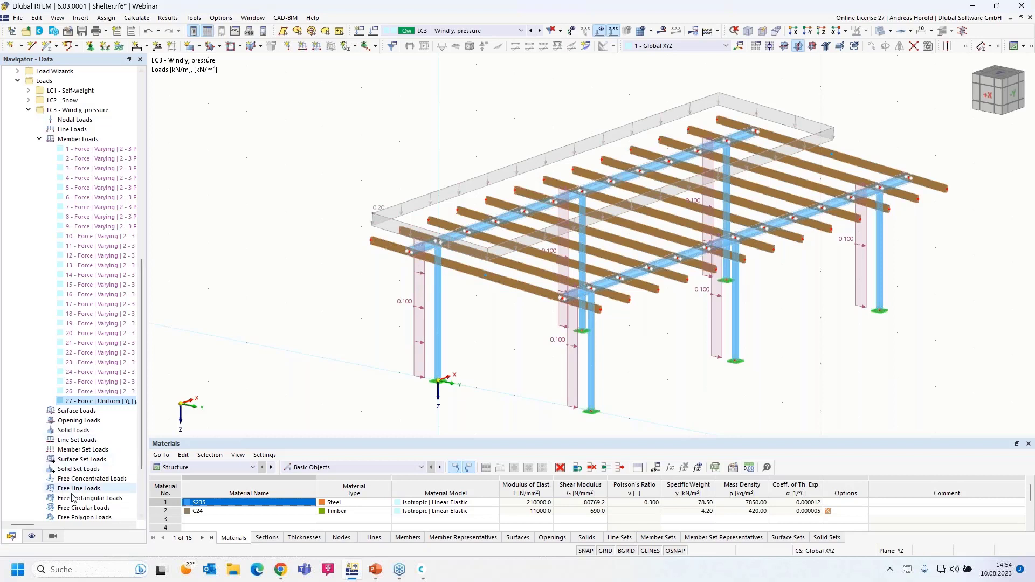
# Step: Isolate the 1 - S235 steel members via Members by Material in the Views navigator, then rotate and zoom
pyautogui.click(52, 537)
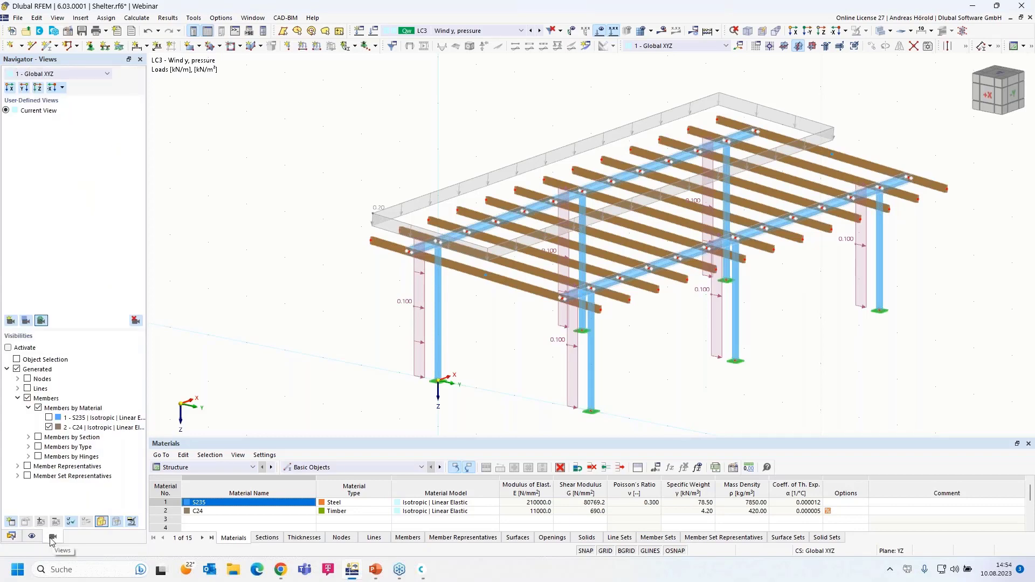
pyautogui.click(49, 417)
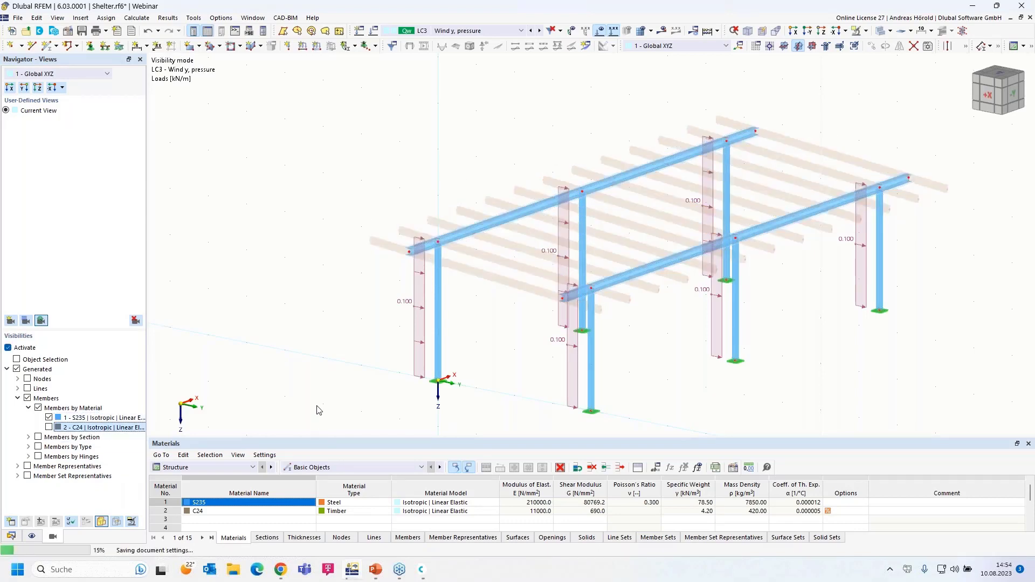
pyautogui.keyDown('ctrl'); pyautogui.moveTo(346, 400); pyautogui.dragTo(368, 395, button='middle'); pyautogui.keyUp('ctrl')
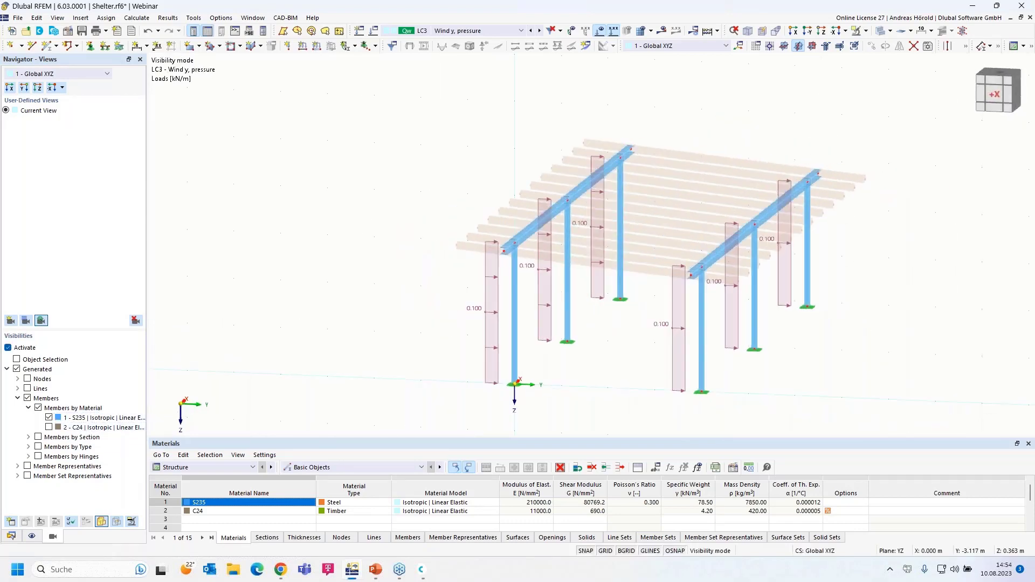
pyautogui.scroll(1, 404, 320)
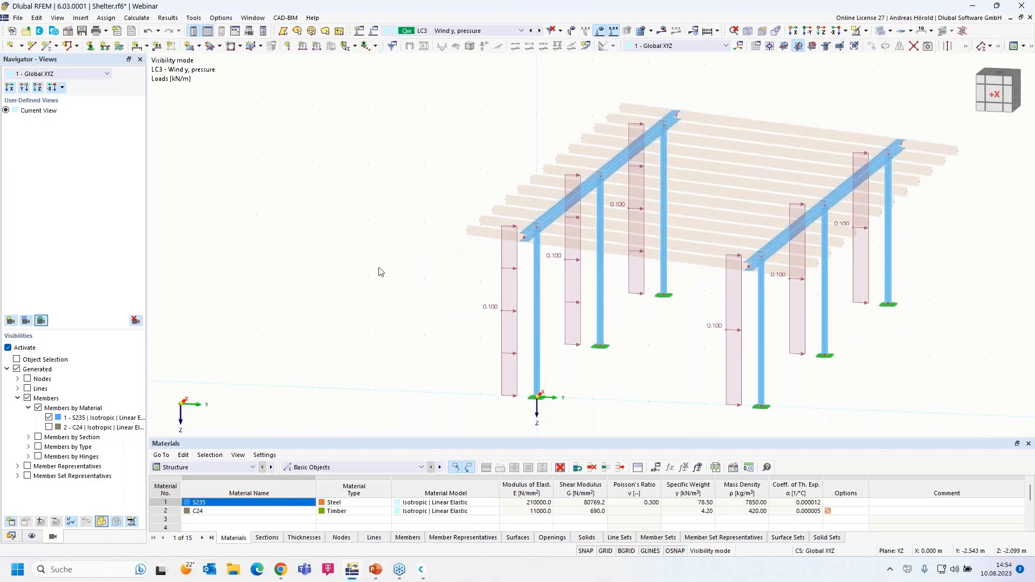
# Step: Add member load 28, a uniform 0.55 kN/m force in LC3, to the left steel beam
pyautogui.click(314, 47)
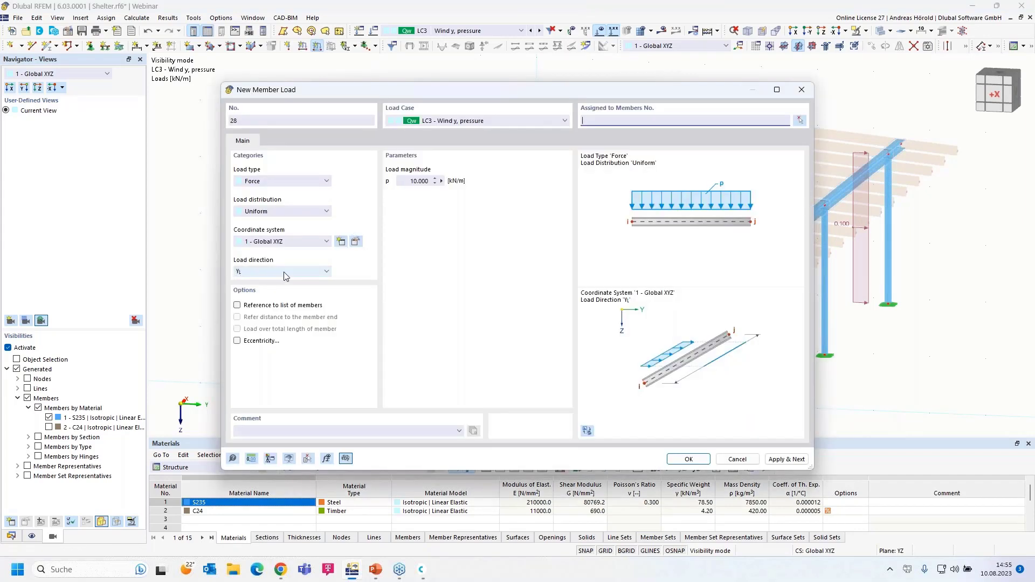
pyautogui.click(406, 182)
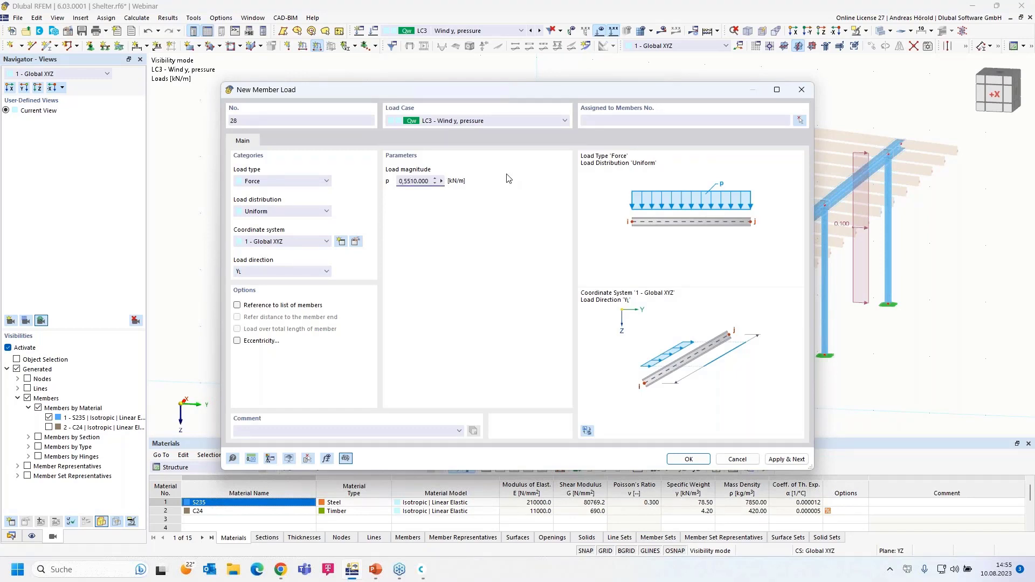
pyautogui.write('0,55')
pyautogui.press('Delete')
pyautogui.press('Delete')
pyautogui.press('Delete')
pyautogui.press('Delete')
pyautogui.press('Delete')
pyautogui.click(688, 458)
pyautogui.moveTo(453, 261); pyautogui.dragTo(739, 92)
pyautogui.click(153, 159)
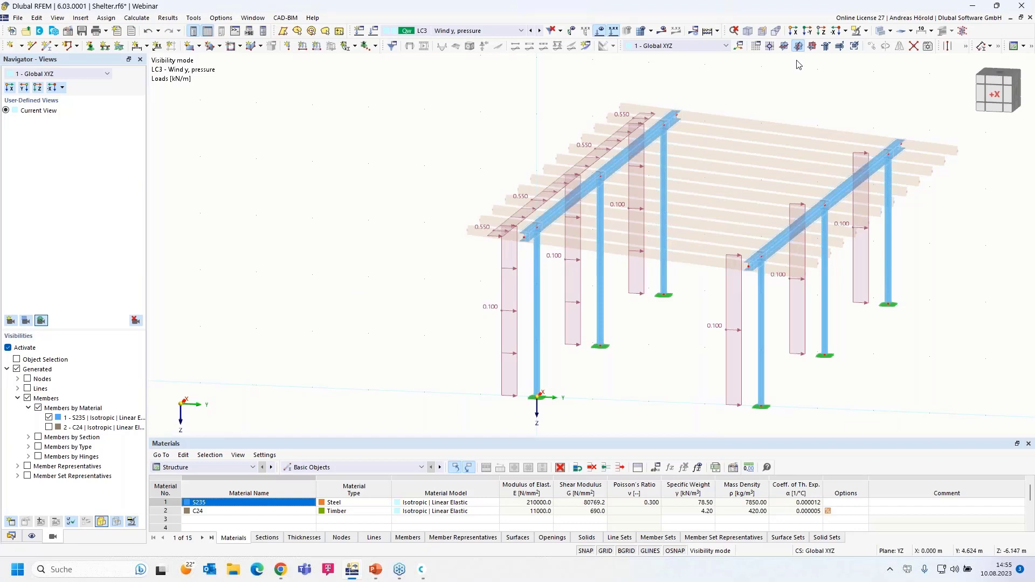
# Step: Cancel visibility mode so the full shelter with timber purlins shows again
pyautogui.click(865, 31)
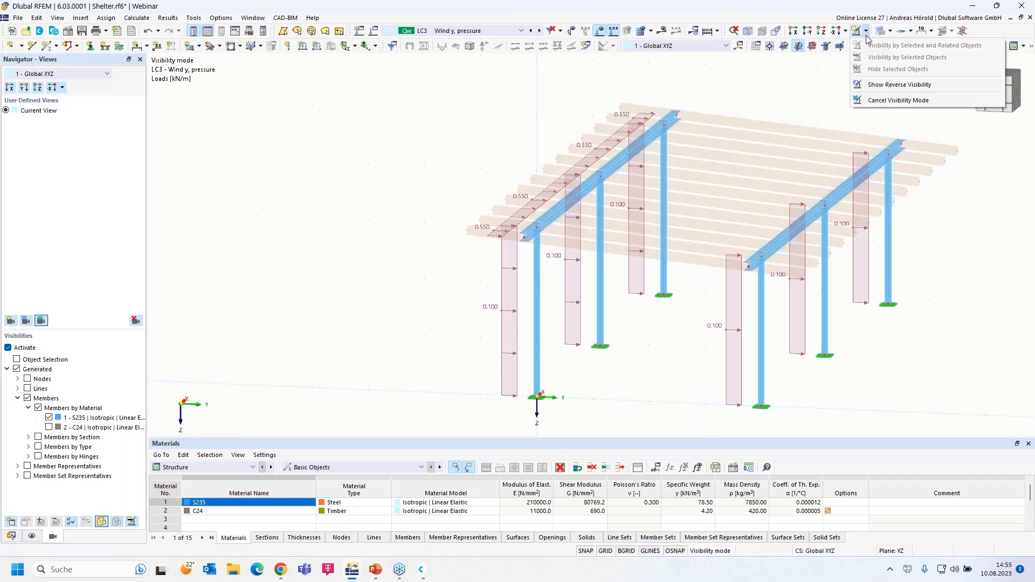
pyautogui.click(894, 101)
pyautogui.moveTo(654, 352); pyautogui.dragTo(477, 364, button='middle')
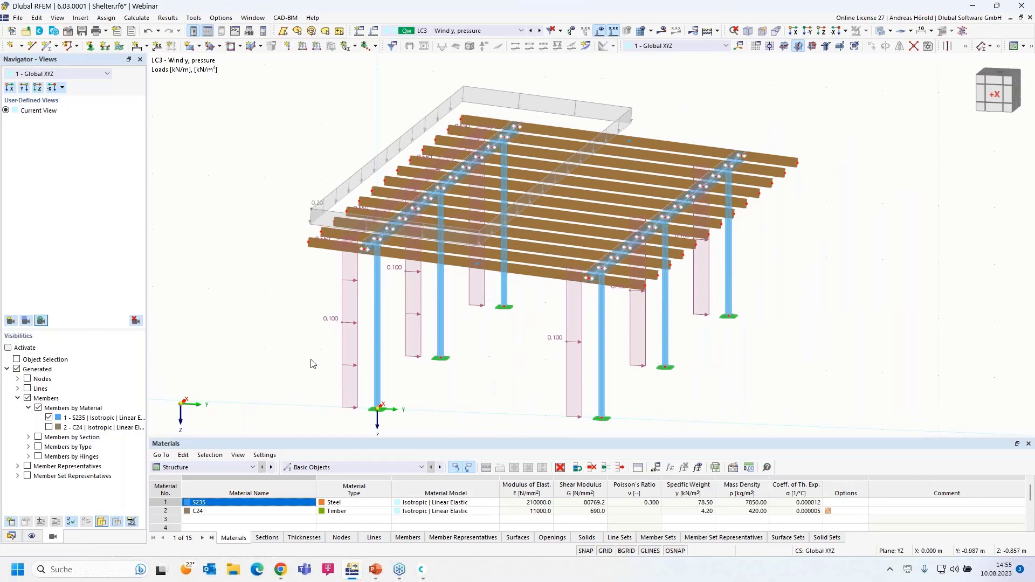
# Step: Return to the Data navigator, collapse LC3 and bring up the Load Cases & Combinations menu
pyautogui.click(11, 535)
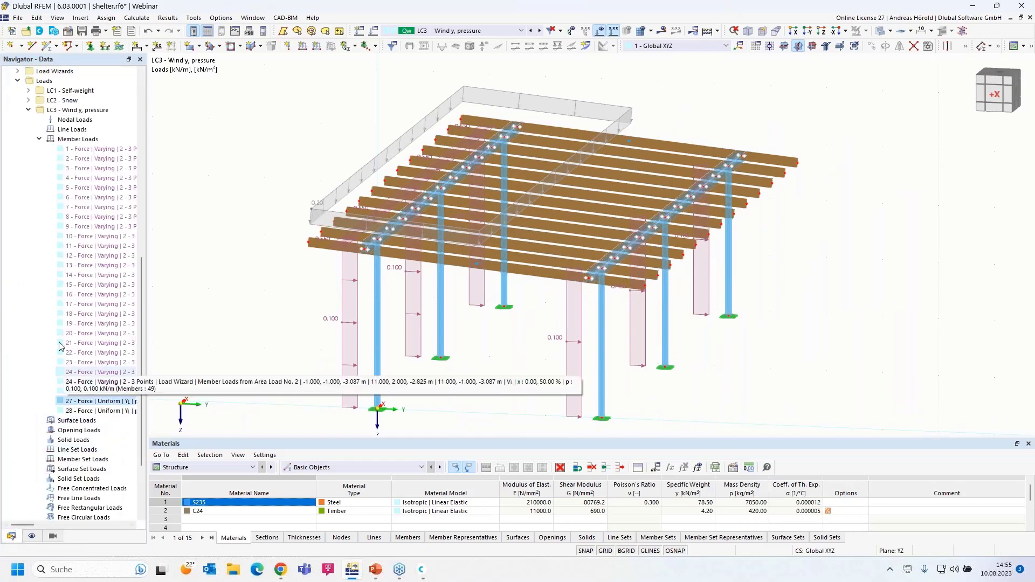
pyautogui.click(28, 110)
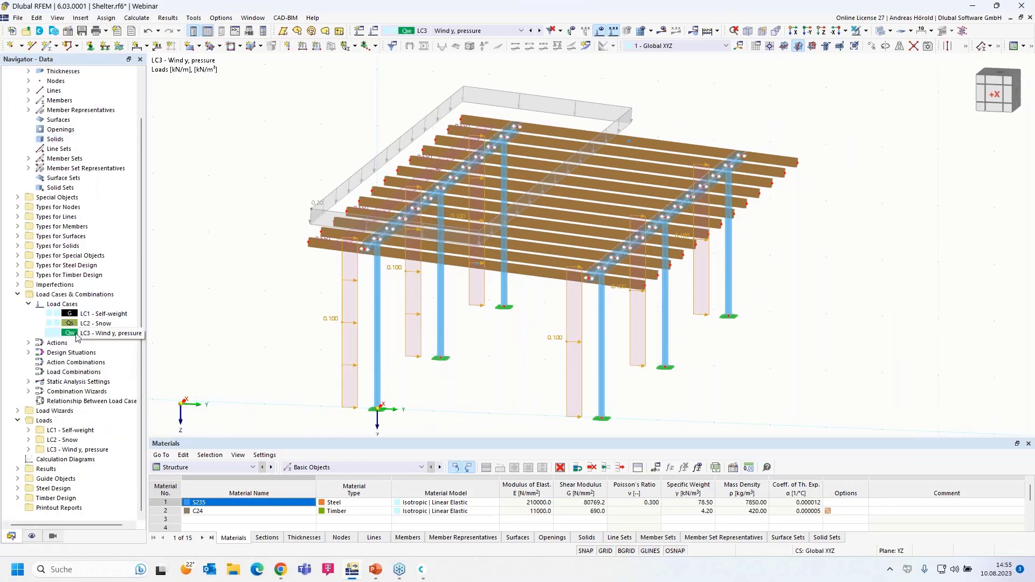
pyautogui.rightClick(86, 296)
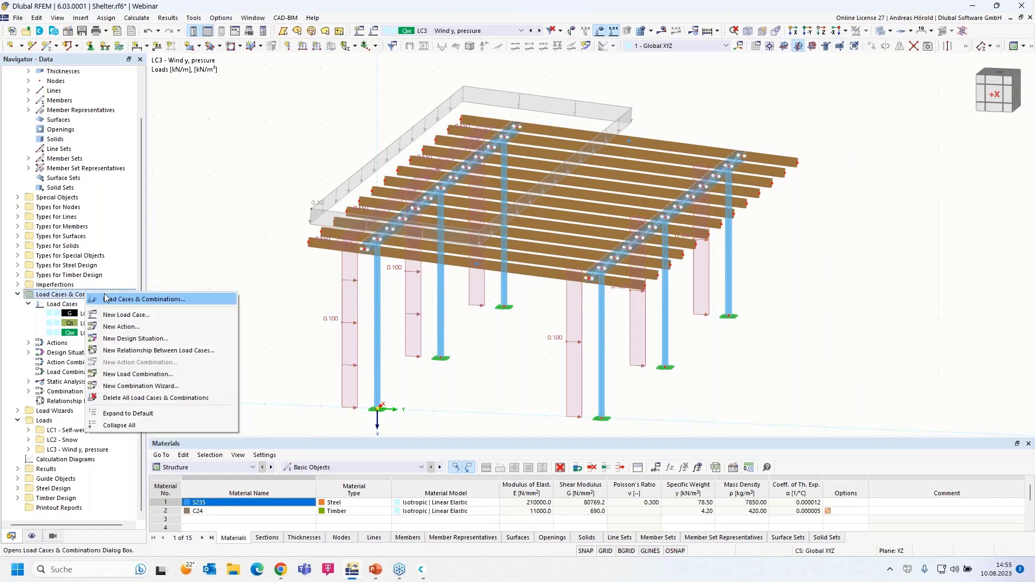
# Step: Copy LC3 into a new load case LC4 and rename it 'Wind y, suction'
pyautogui.click(138, 300)
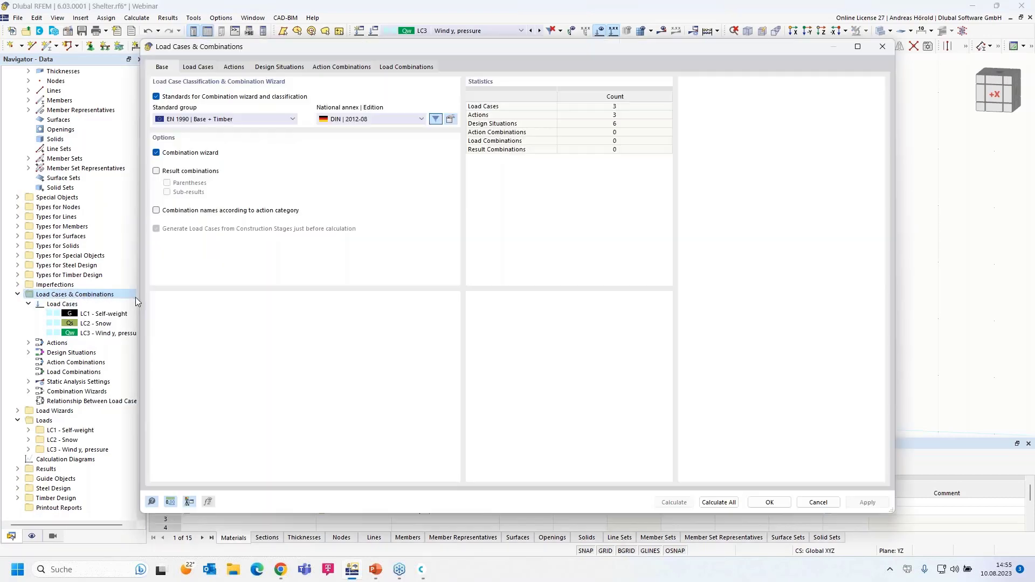
pyautogui.click(198, 67)
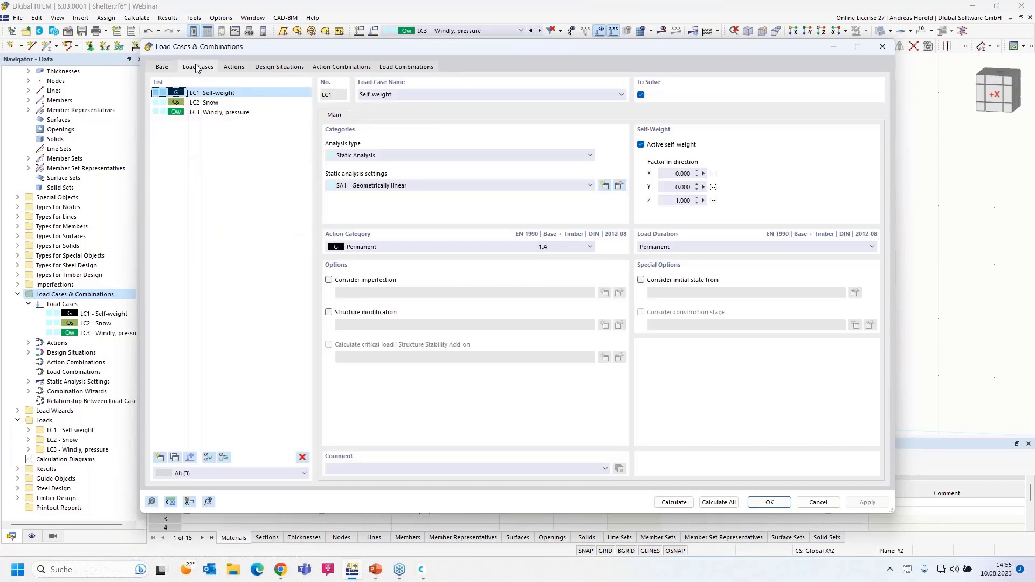
pyautogui.click(221, 117)
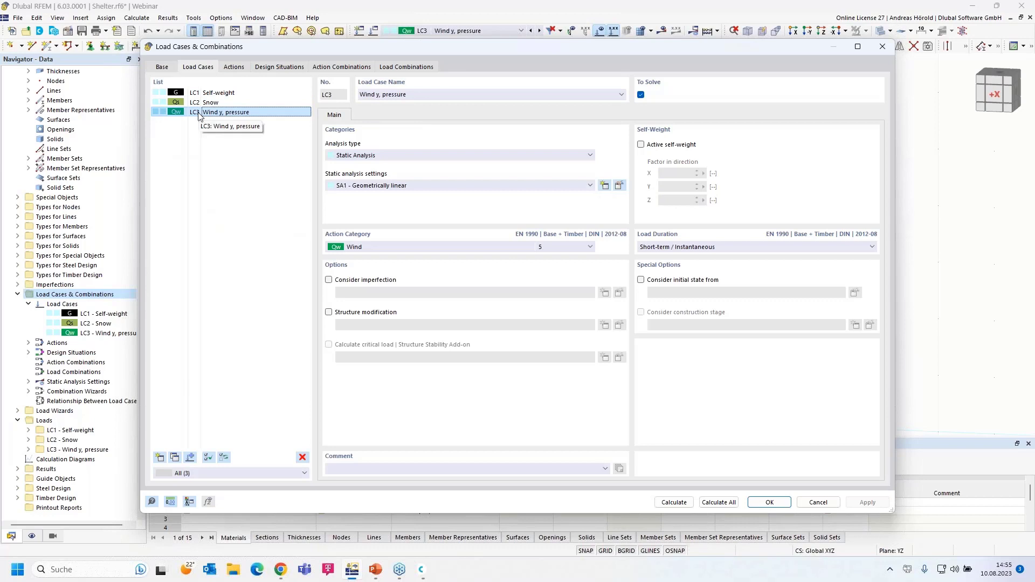
pyautogui.click(175, 459)
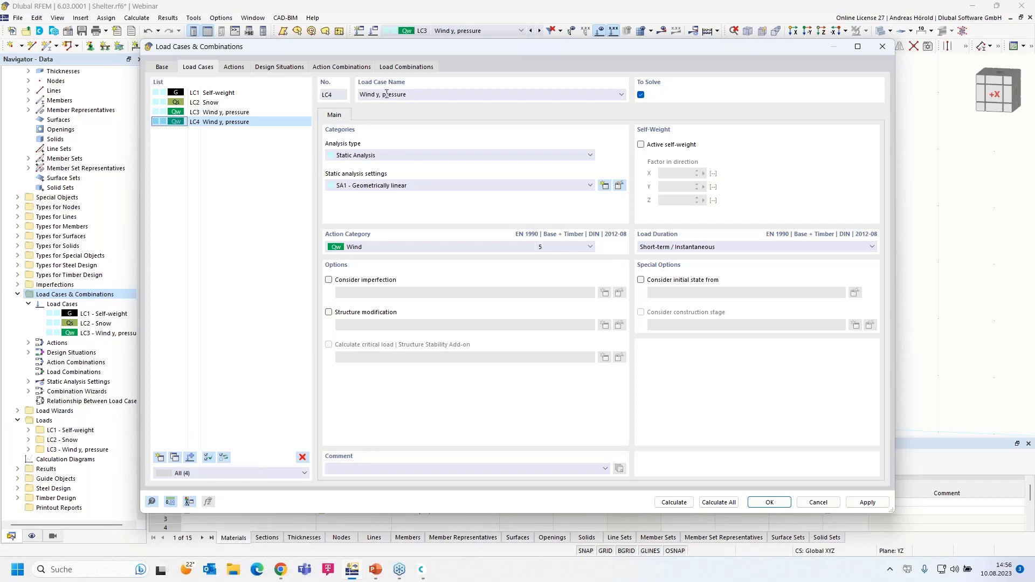
pyautogui.moveTo(382, 95); pyautogui.dragTo(469, 97)
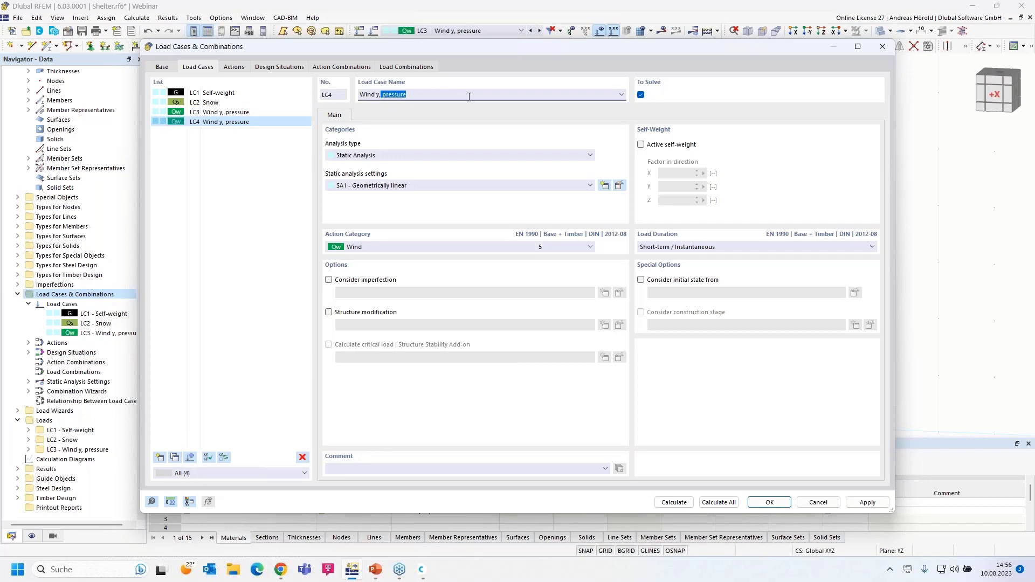
pyautogui.press('BackSpace')
pyautogui.write('suction')
pyautogui.click(769, 502)
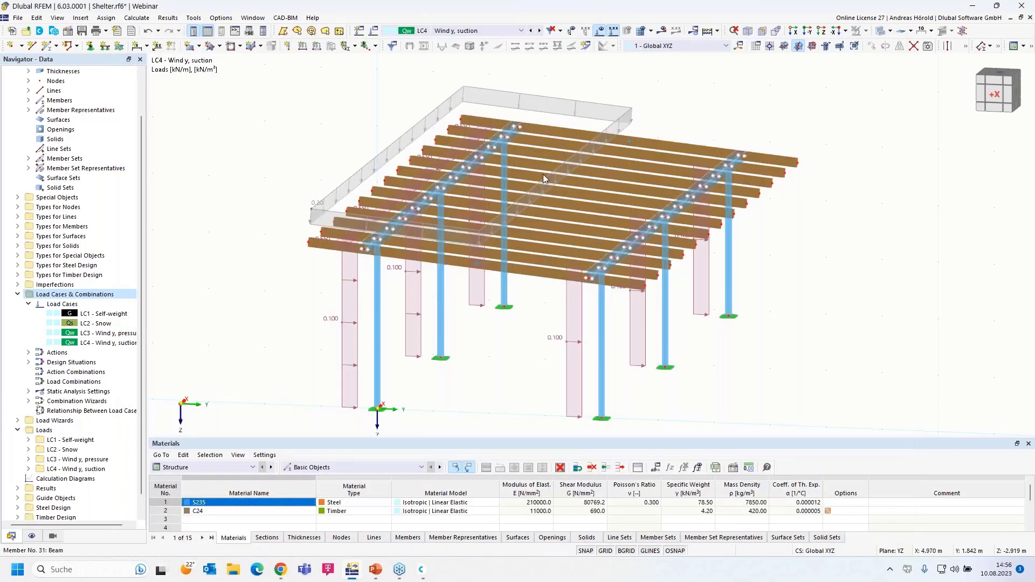
# Step: Change the LC4 Member Loads from Area Load wizard magnitude to -0.1 kN/m²
pyautogui.doubleClick(511, 97)
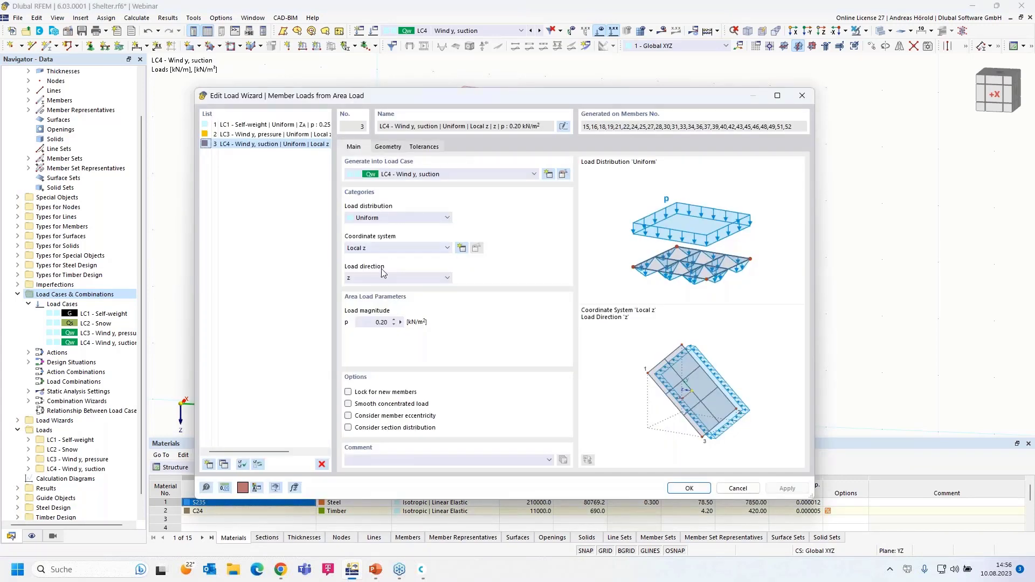
pyautogui.moveTo(372, 322); pyautogui.dragTo(386, 321)
pyautogui.click(688, 489)
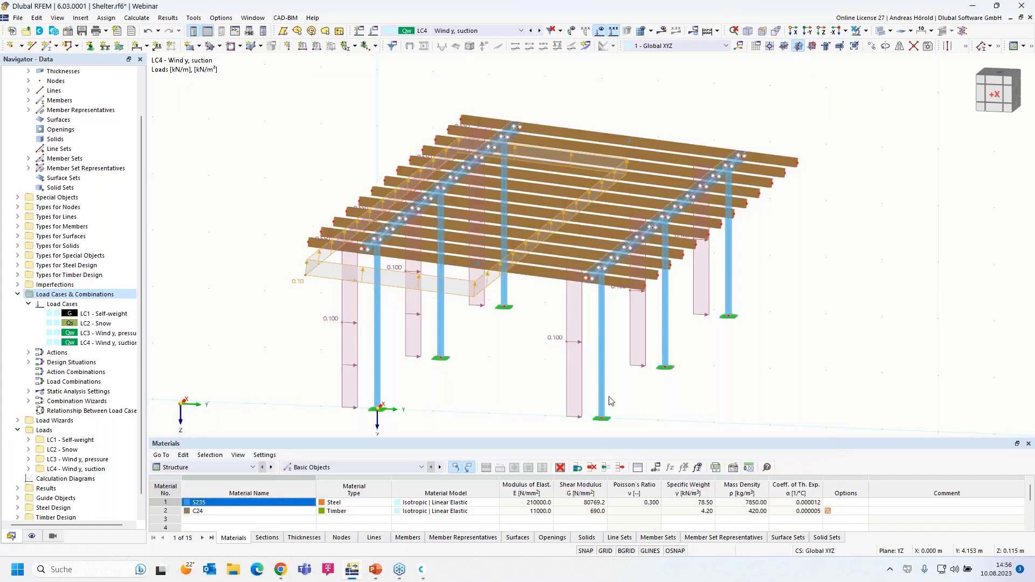
pyautogui.keyDown('ctrl'); pyautogui.moveTo(734, 427); pyautogui.dragTo(706, 408, button='middle'); pyautogui.keyUp('ctrl')
pyautogui.rightClick(706, 408)
pyautogui.click(628, 150)
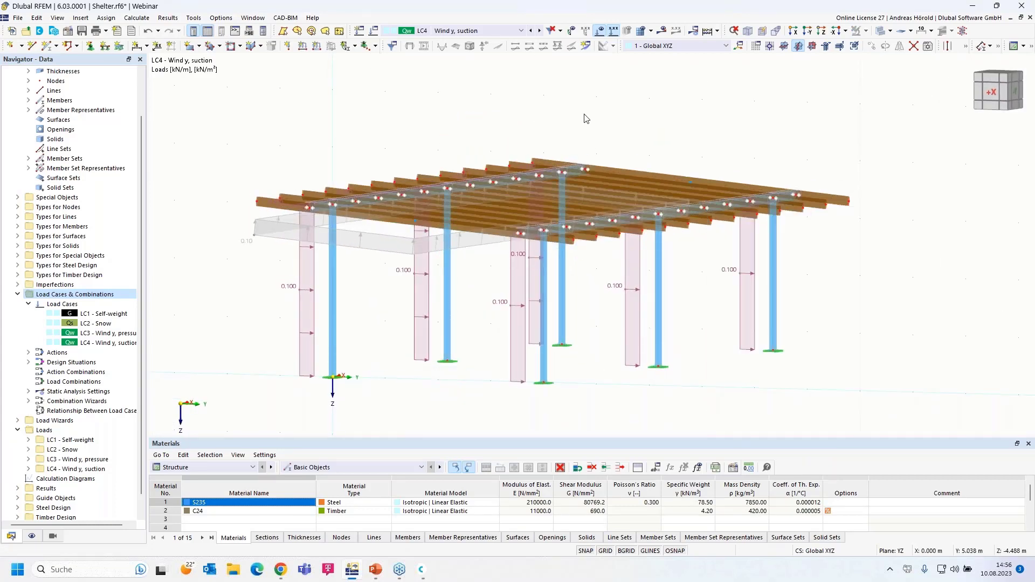
pyautogui.click(531, 30)
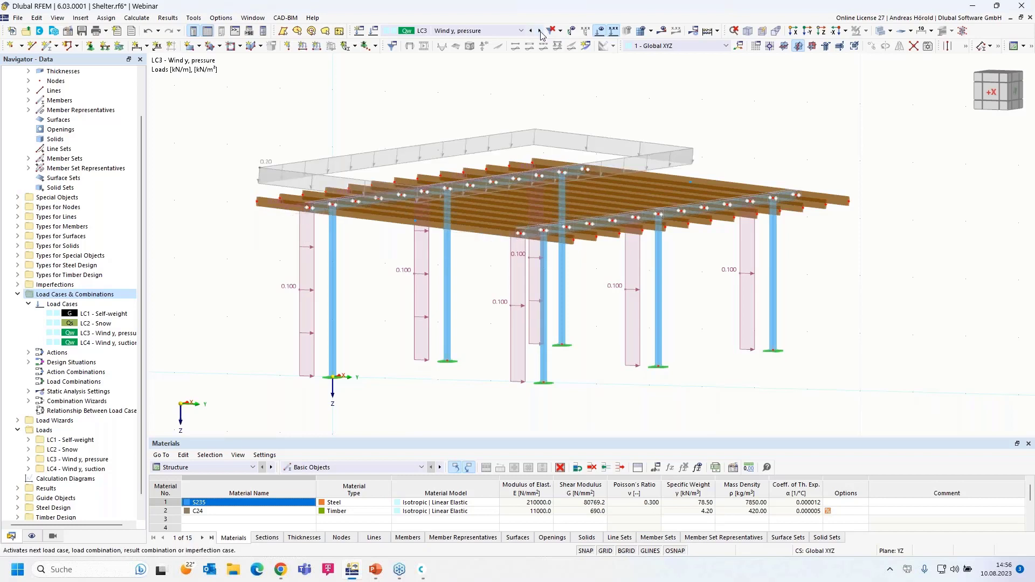
pyautogui.click(540, 31)
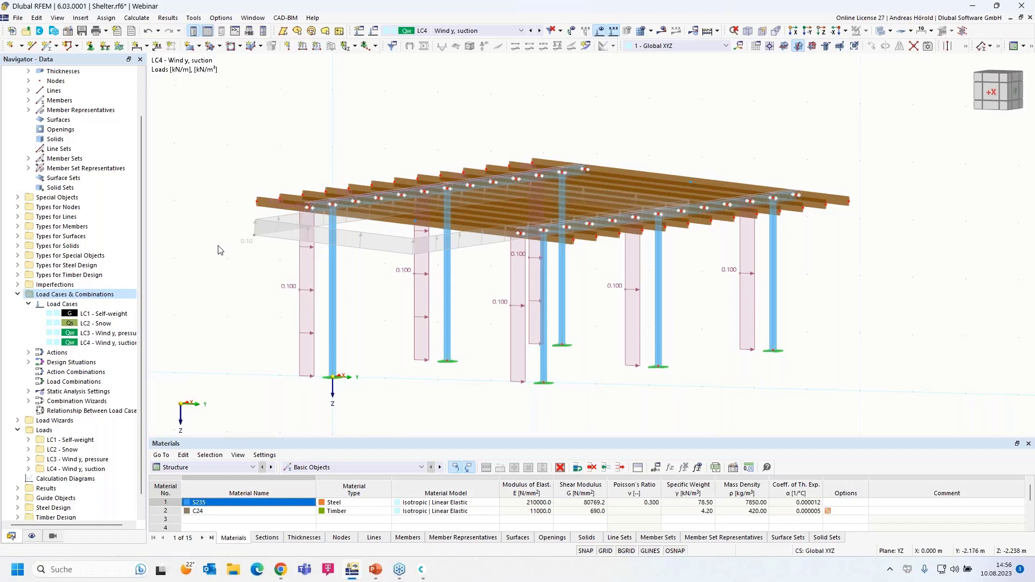
pyautogui.scroll(-1, 218, 249)
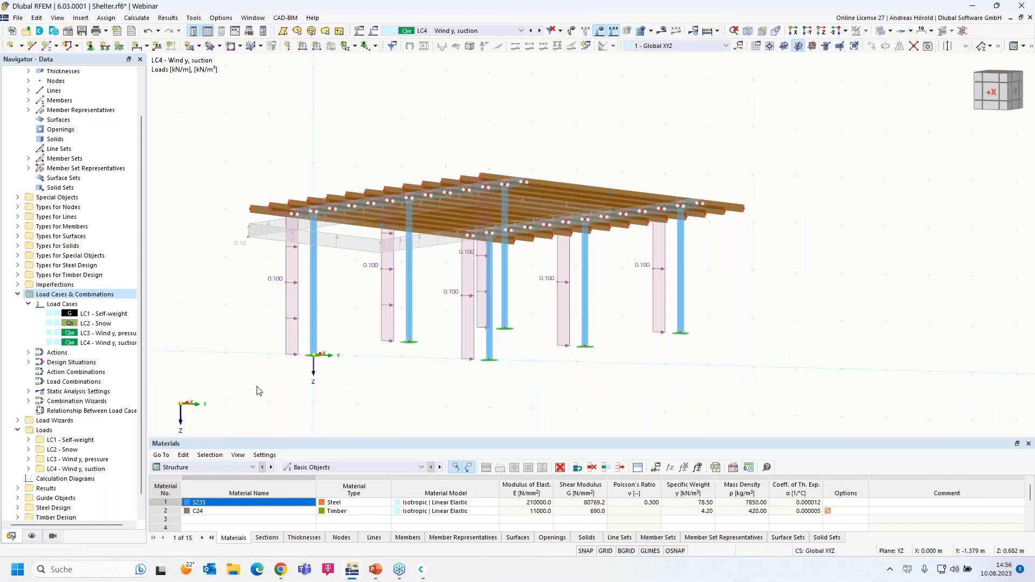
pyautogui.keyDown('ctrl'); pyautogui.moveTo(279, 403); pyautogui.dragTo(347, 381, button='middle'); pyautogui.keyUp('ctrl')
pyautogui.scroll(1, 348, 382)
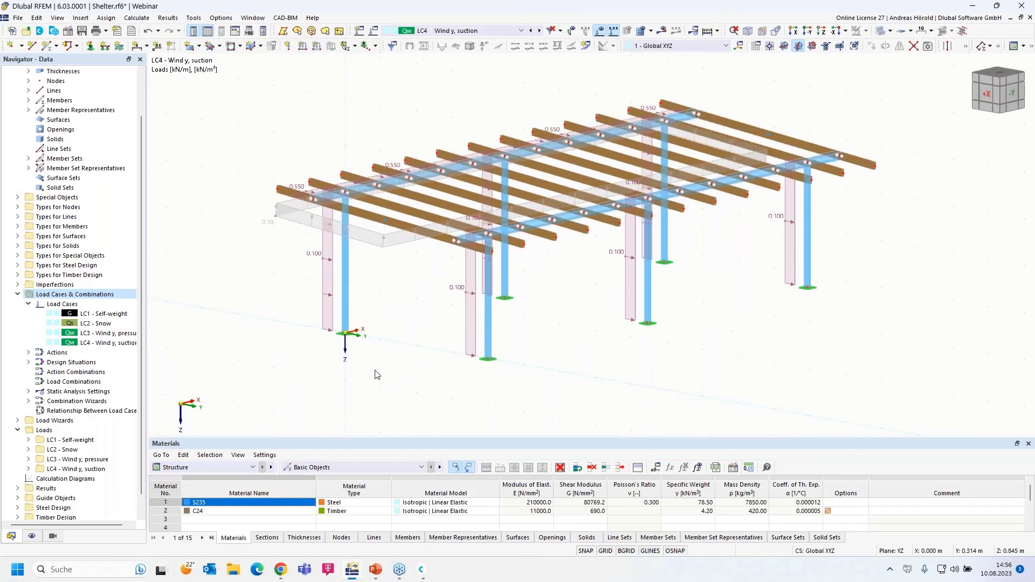
pyautogui.scroll(1, 392, 372)
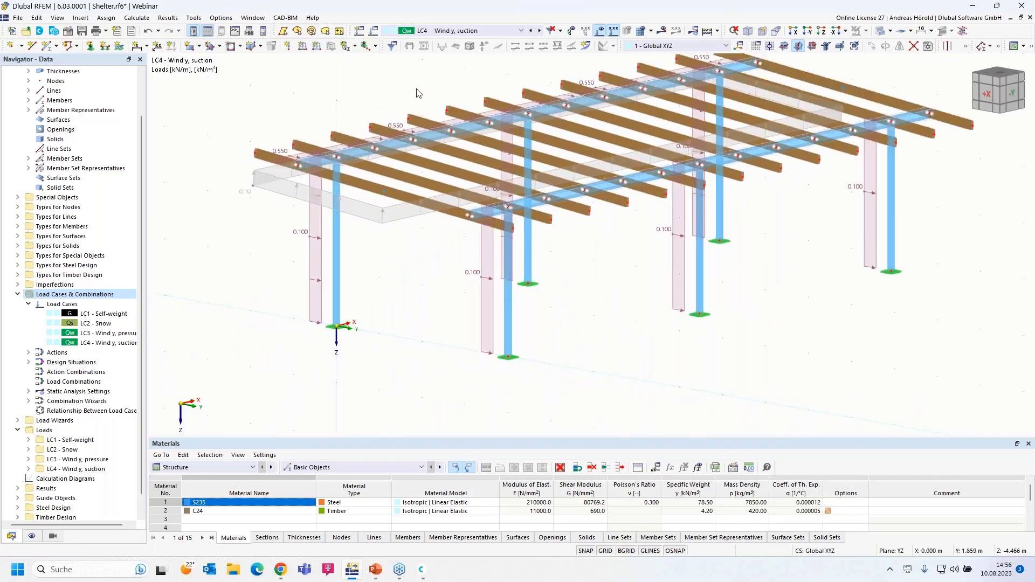
# Step: Create a new Wind load case LC5 named 'Wind x, pressure'
pyautogui.click(372, 32)
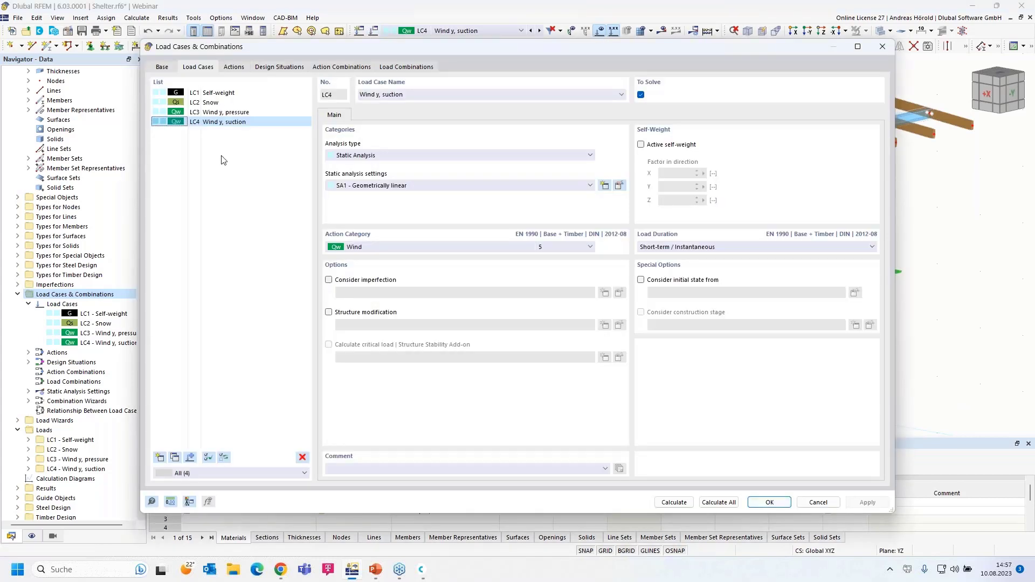
pyautogui.click(882, 46)
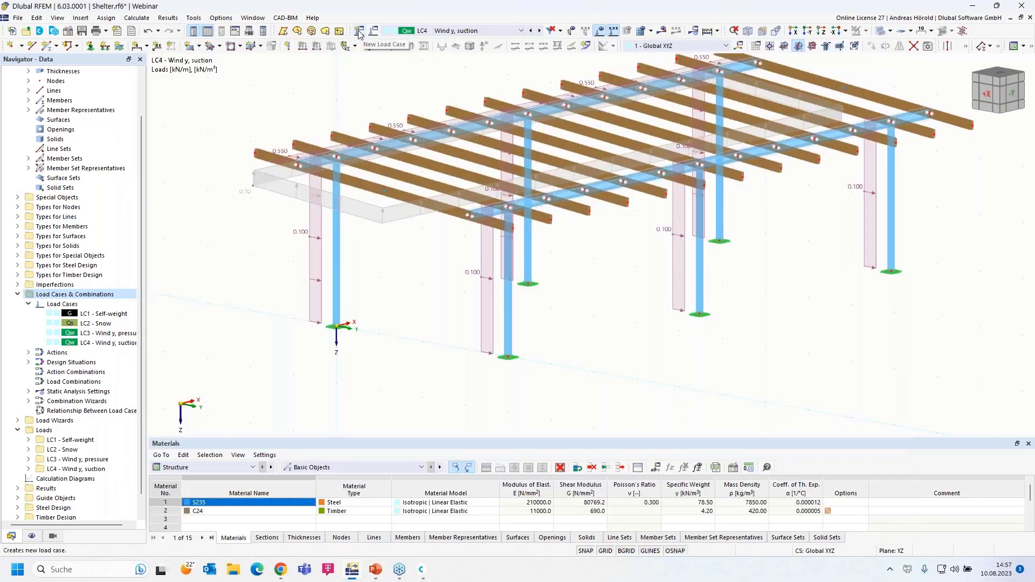
pyautogui.click(359, 31)
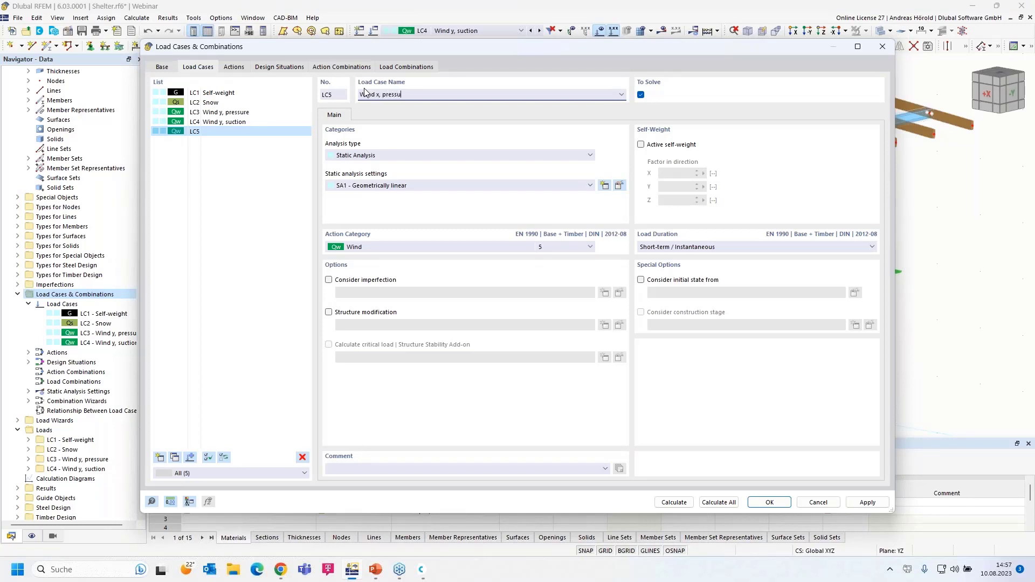
pyautogui.click(769, 501)
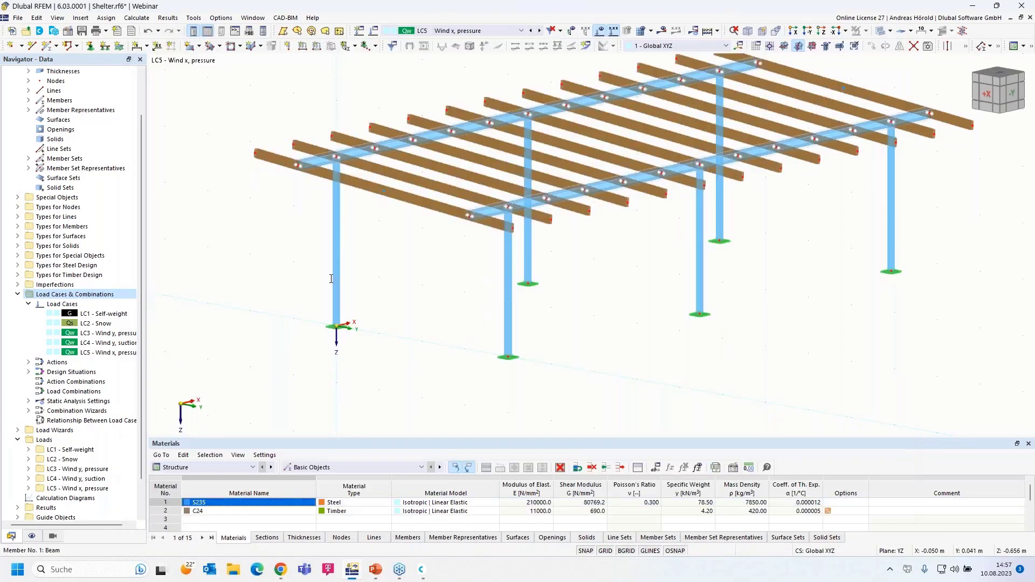
# Step: Start a Member Loads from Area Load wizard with Local z direction and p = 0.10 kN/m²
pyautogui.moveTo(389, 258); pyautogui.dragTo(367, 318, button='middle')
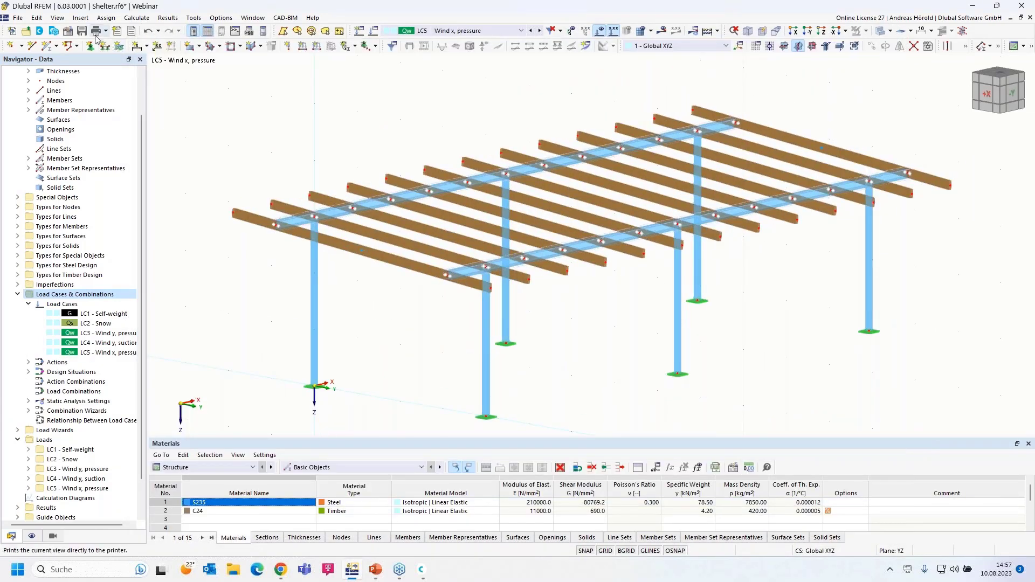
pyautogui.click(80, 18)
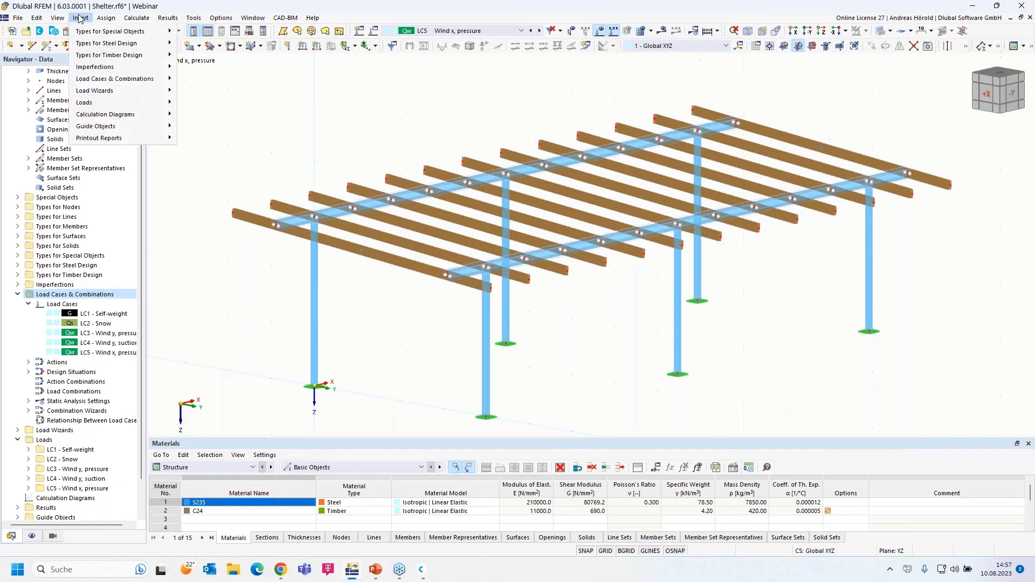
pyautogui.moveTo(134, 178)
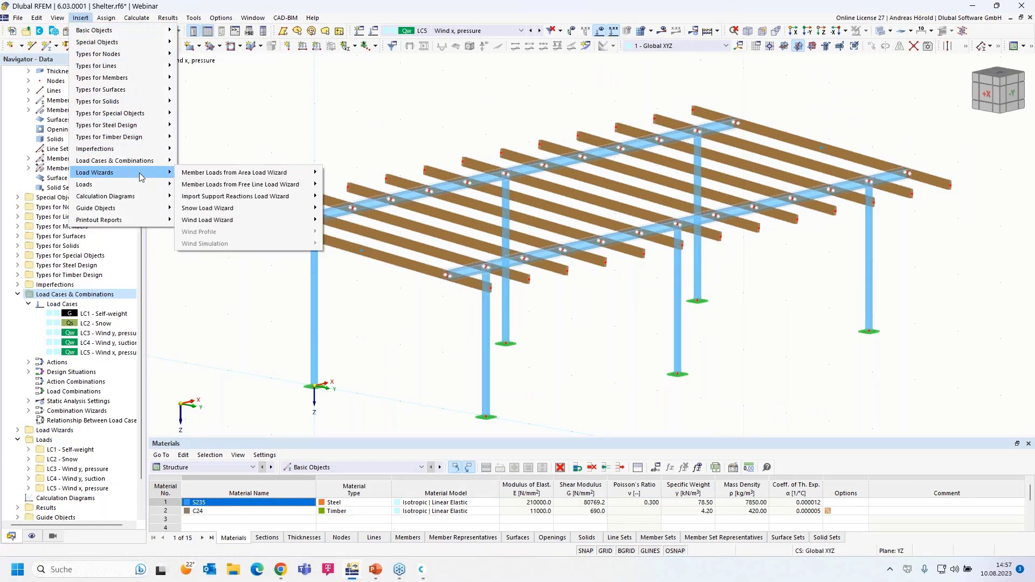
pyautogui.moveTo(253, 180)
pyautogui.click(348, 174)
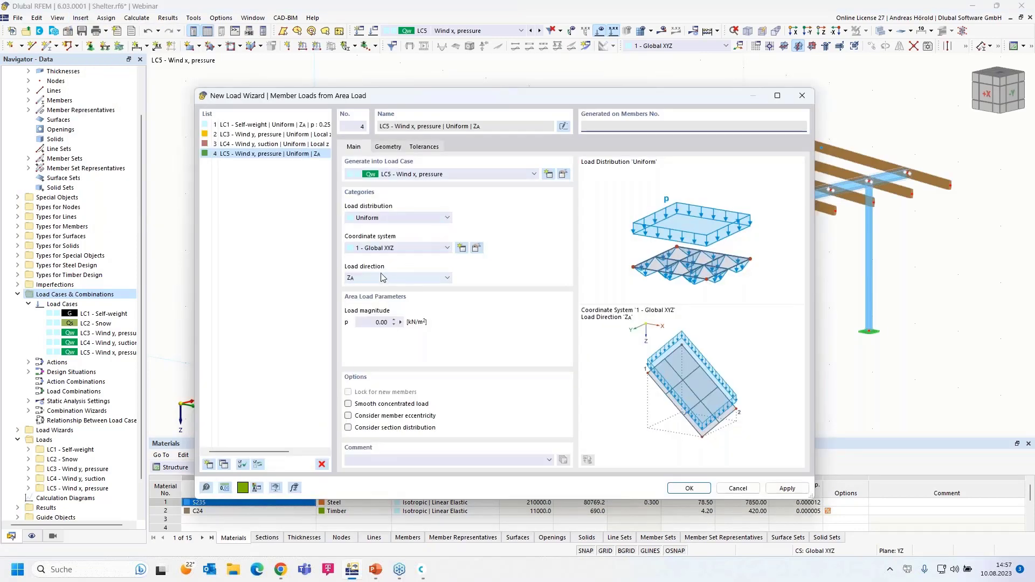
pyautogui.click(383, 278)
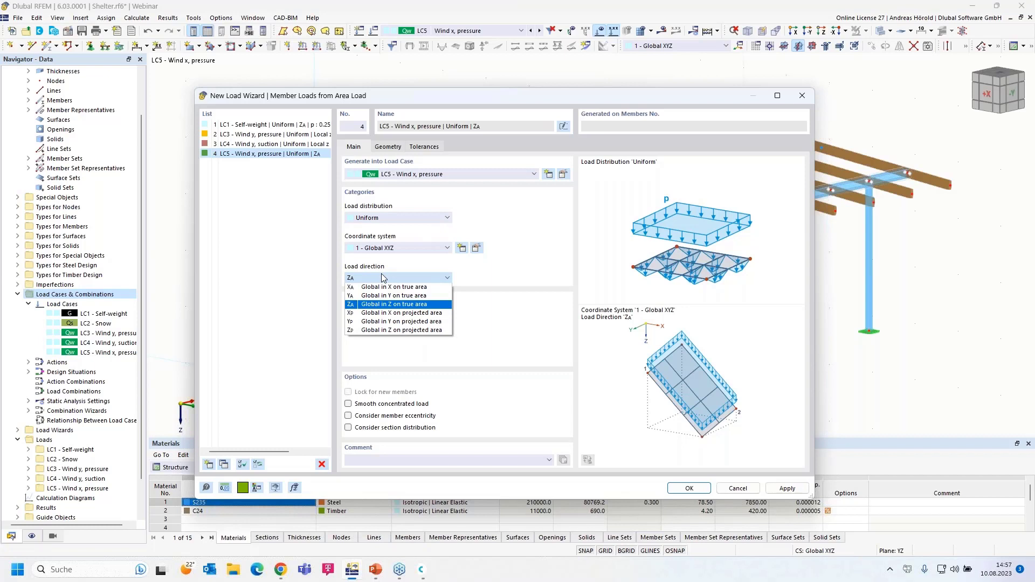
pyautogui.click(388, 248)
pyautogui.click(377, 271)
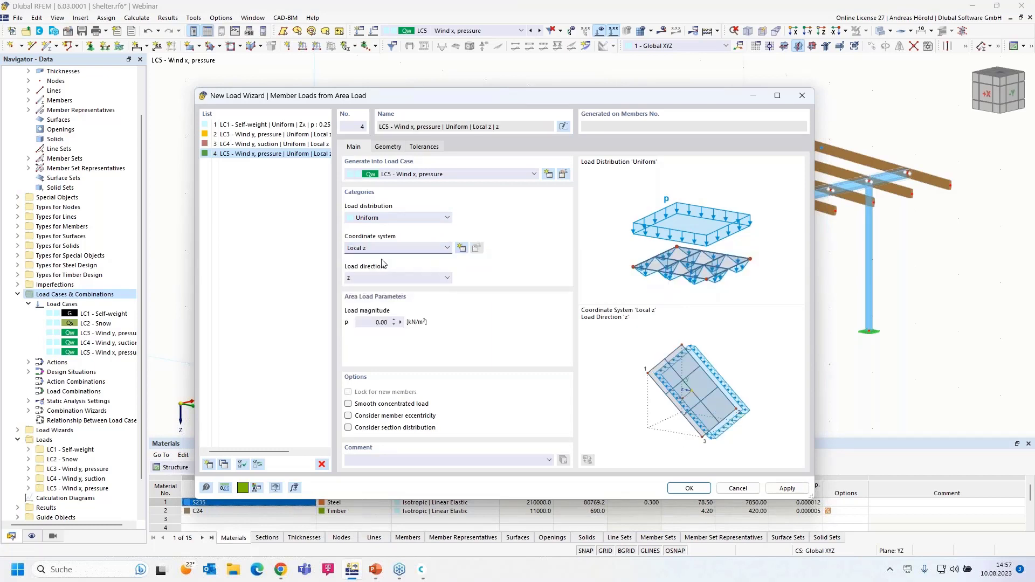
pyautogui.click(373, 322)
# Step: Bound the area by nodes 71, 39, 40, 72, parallel to member 11, and generate the loads
pyautogui.click(387, 147)
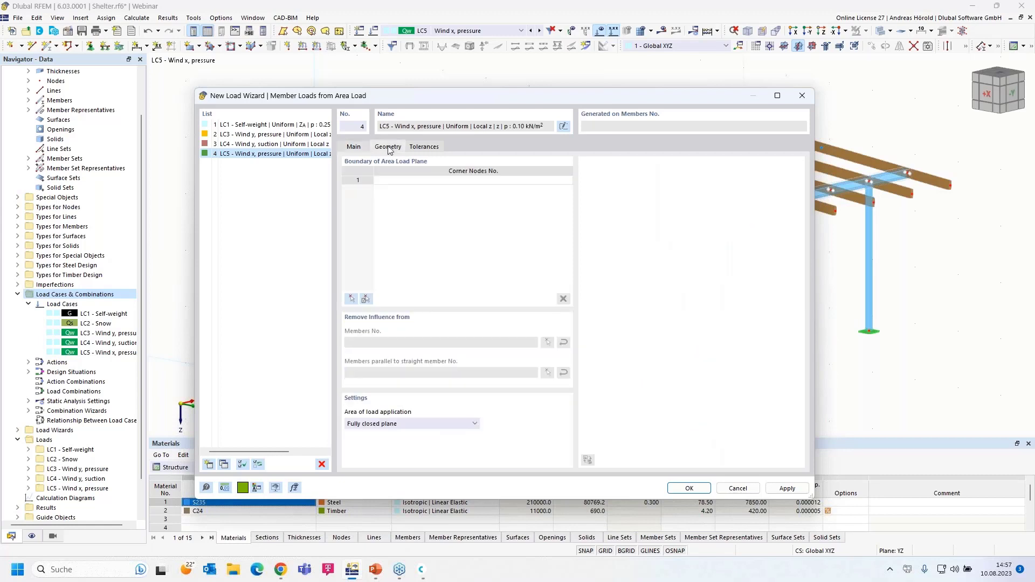
pyautogui.click(351, 300)
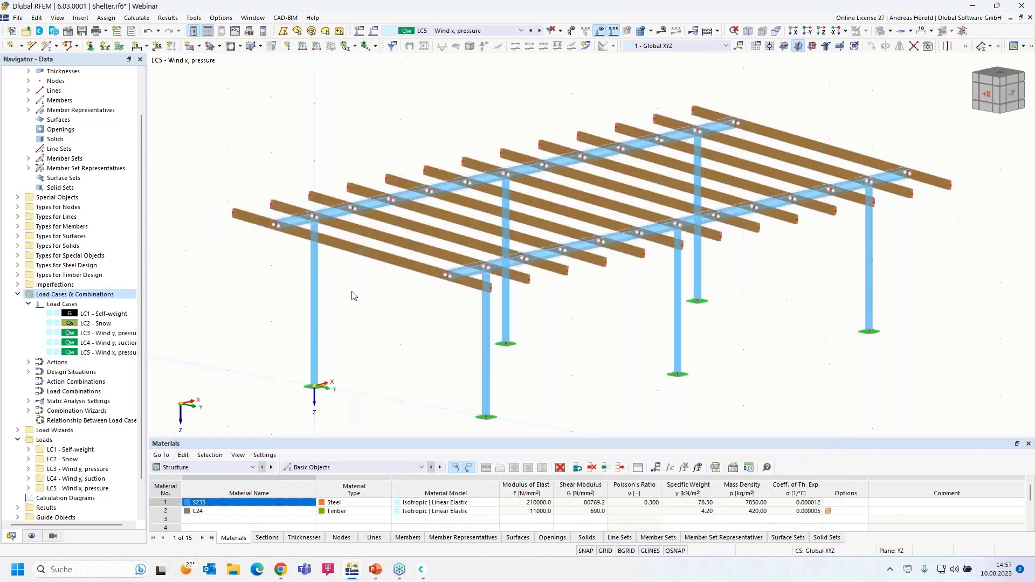
pyautogui.click(235, 213)
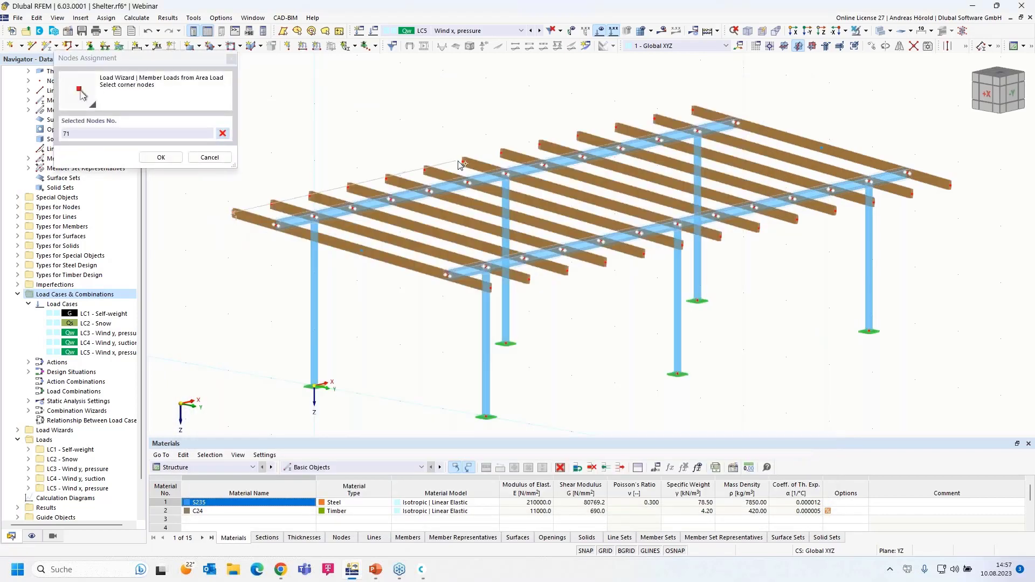
pyautogui.click(463, 161)
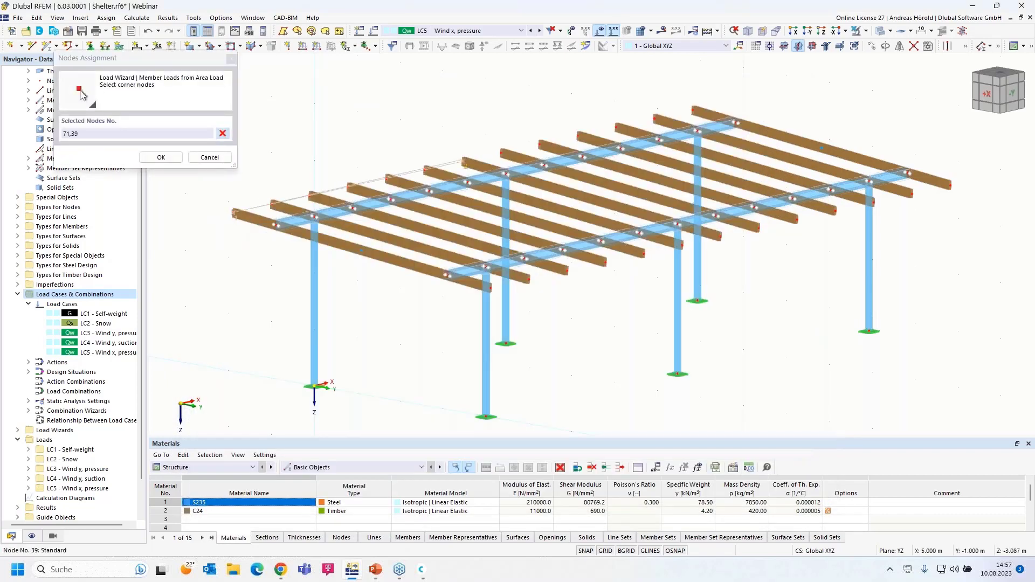
pyautogui.click(722, 238)
pyautogui.click(488, 287)
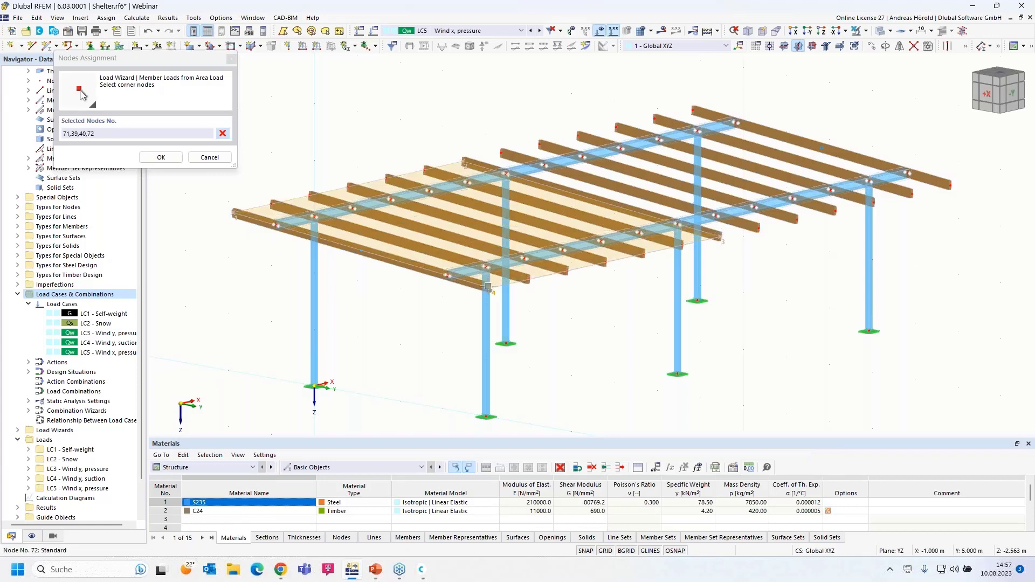
pyautogui.click(234, 213)
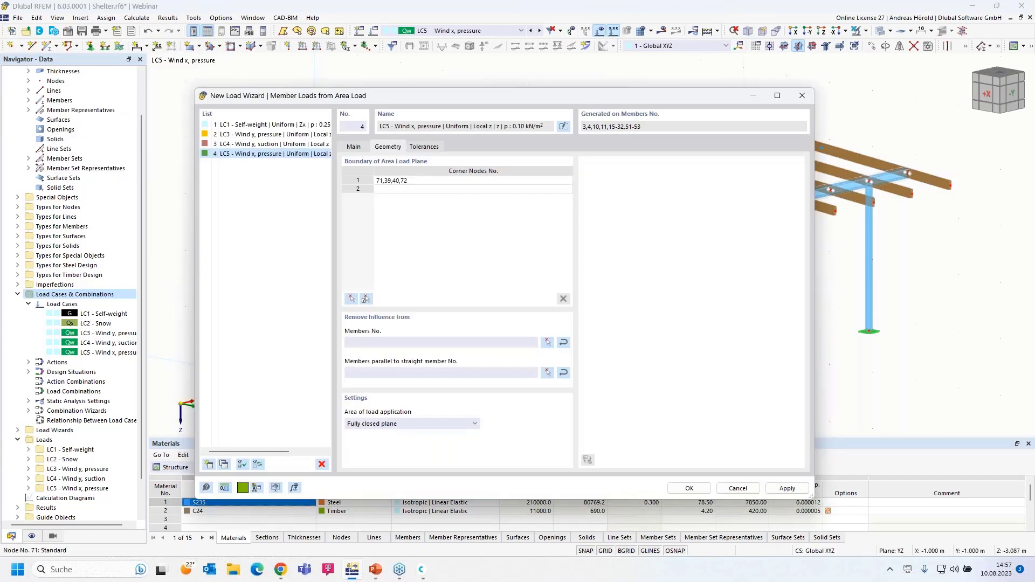
pyautogui.click(547, 373)
pyautogui.click(581, 244)
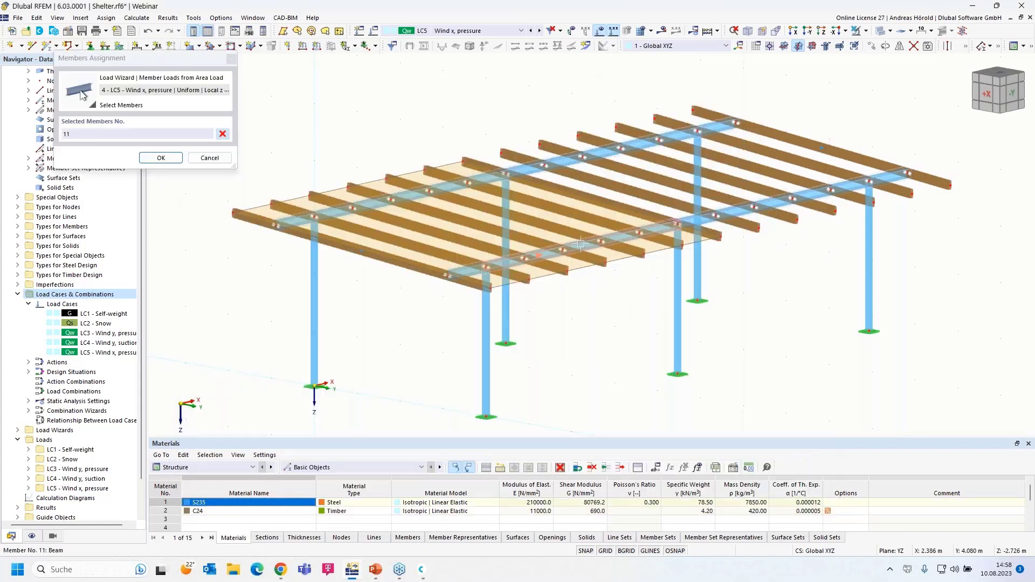
pyautogui.click(161, 158)
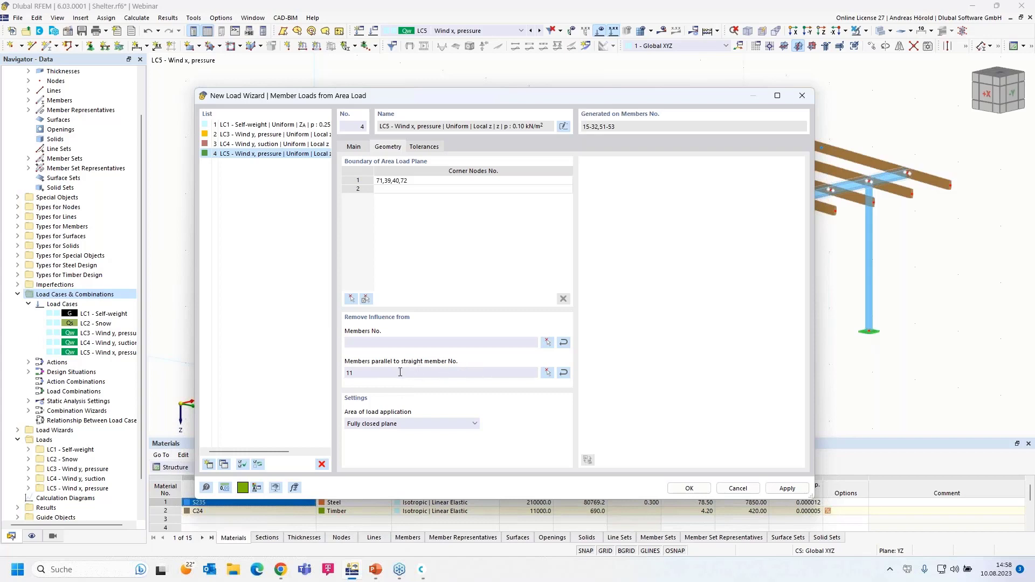
pyautogui.click(690, 488)
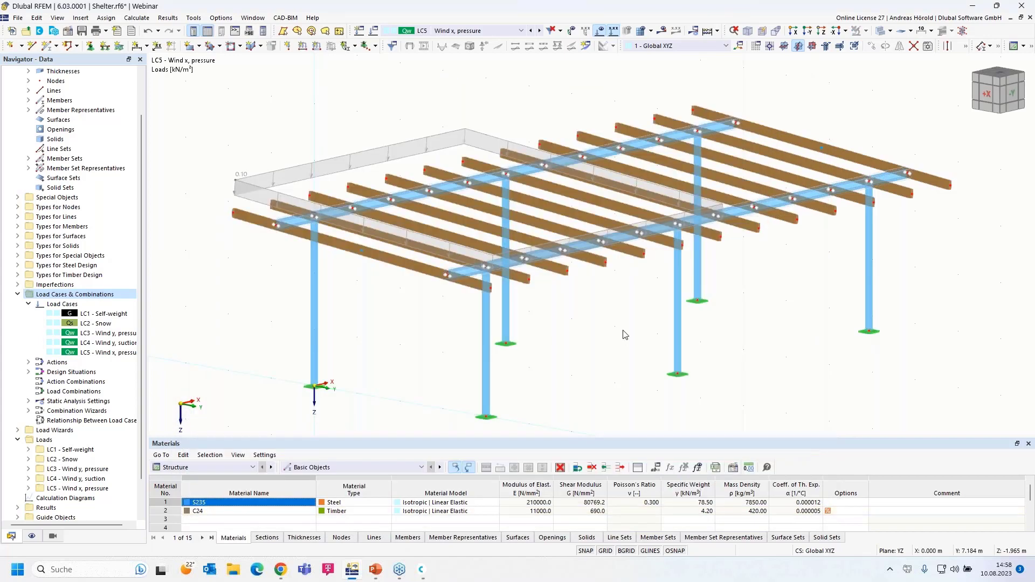
# Step: Display the member loads generated by the roof area-load wizard, then turn off separate display
pyautogui.rightClick(349, 159)
pyautogui.click(385, 218)
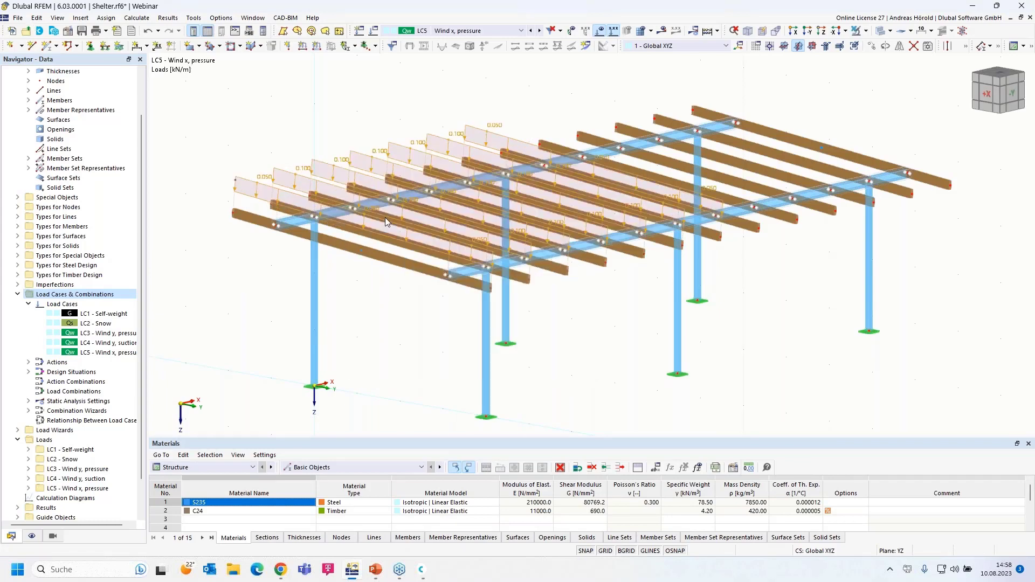
pyautogui.rightClick(359, 154)
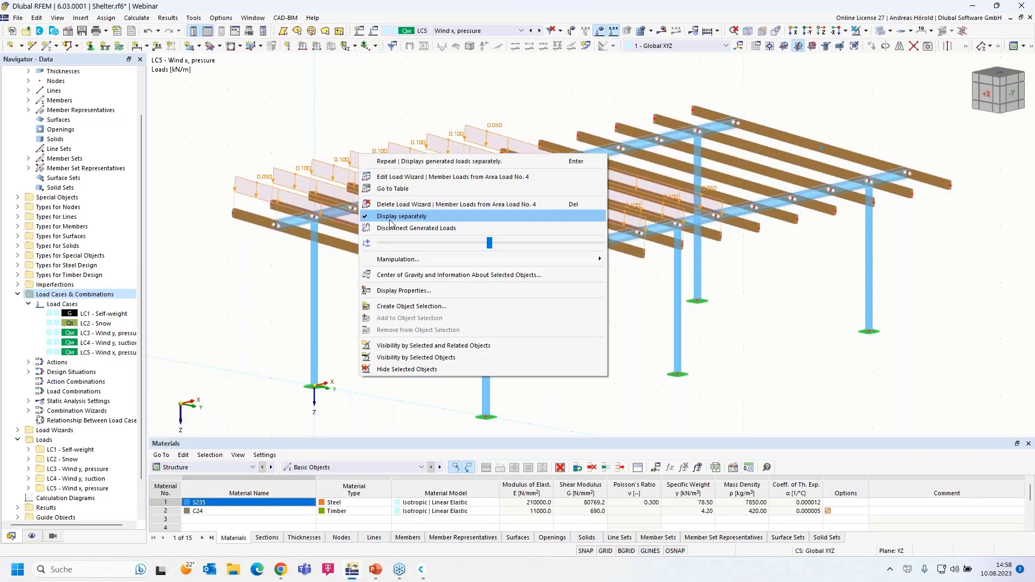
pyautogui.click(390, 216)
# Step: Orbit to a side view and window-select the row of side columns
pyautogui.keyDown('ctrl'); pyautogui.moveTo(774, 400); pyautogui.dragTo(729, 361, button='middle'); pyautogui.keyUp('ctrl')
pyautogui.scroll(1, 905, 294)
pyautogui.moveTo(937, 291); pyautogui.dragTo(155, 360)
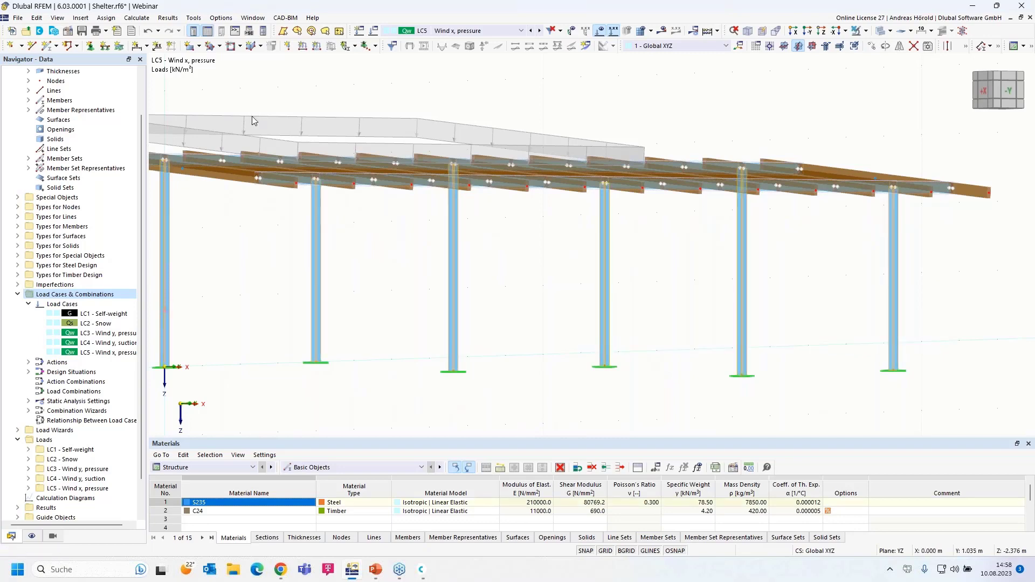
pyautogui.click(317, 46)
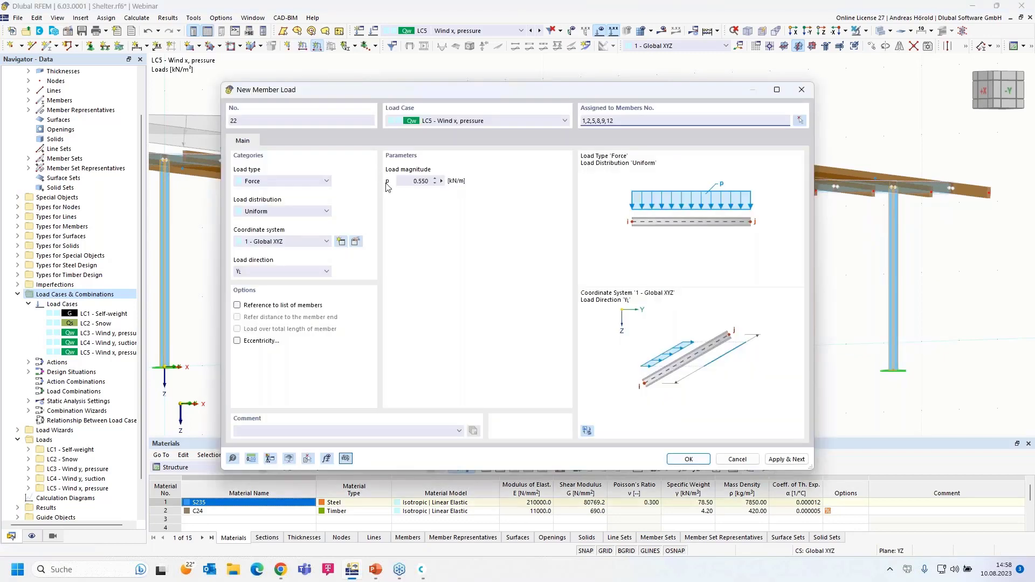
pyautogui.click(407, 181)
pyautogui.write('0,1')
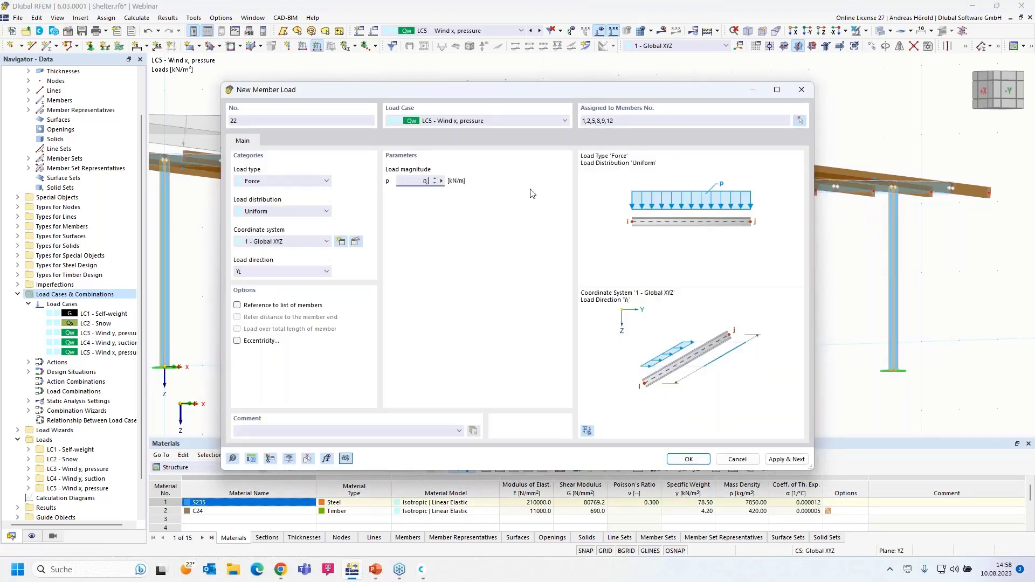
pyautogui.click(280, 272)
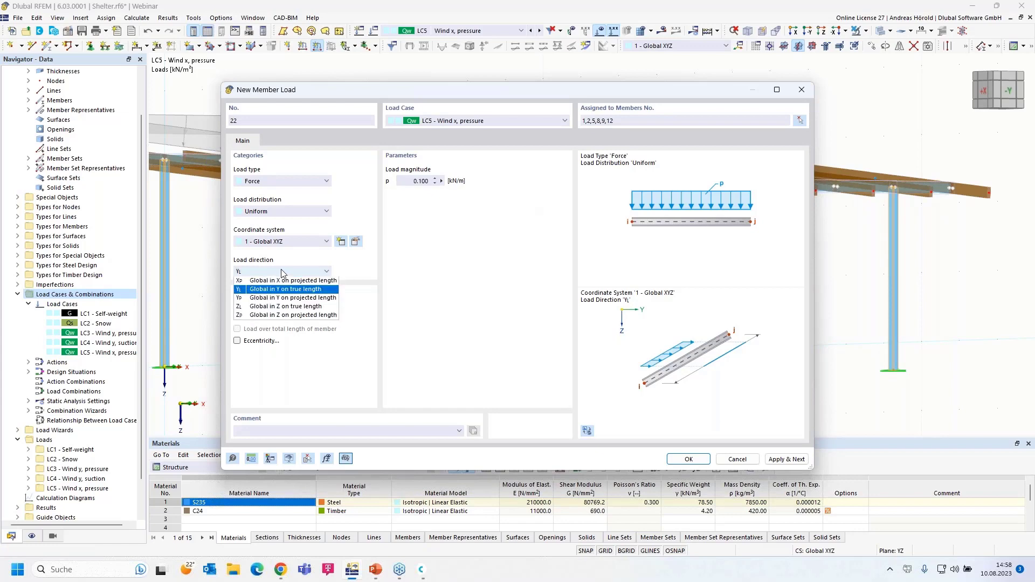
pyautogui.click(277, 282)
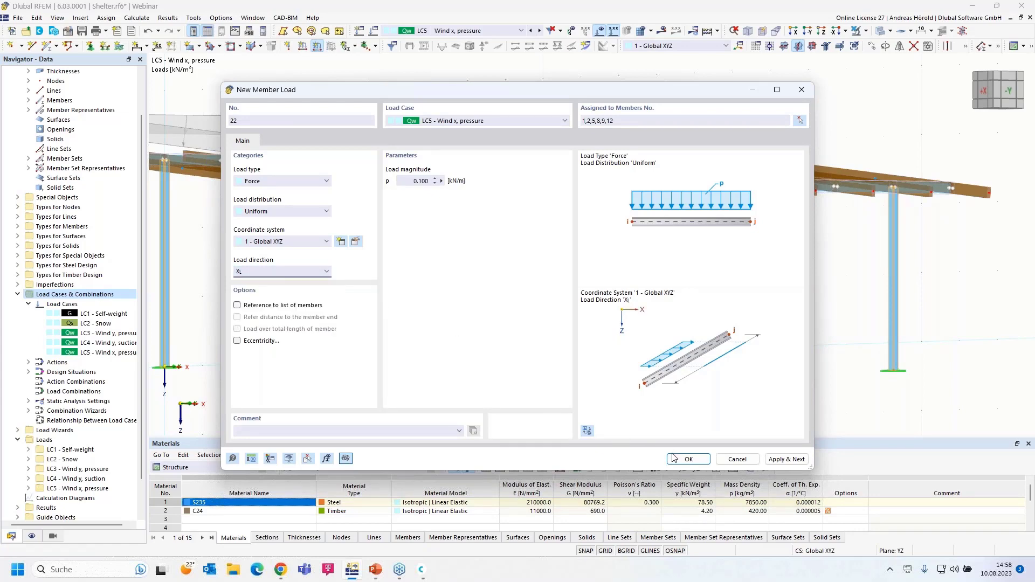
pyautogui.click(688, 458)
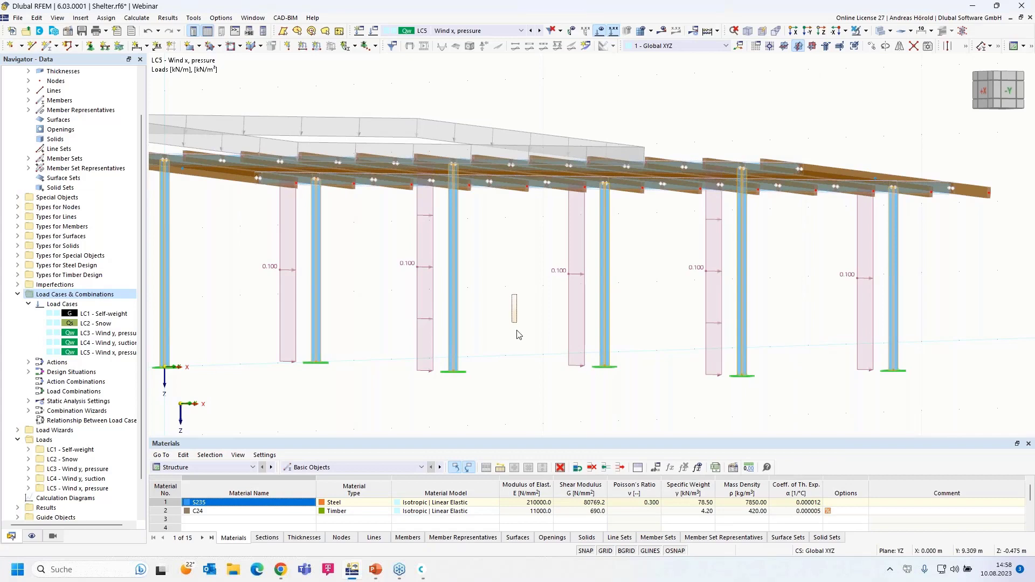
pyautogui.moveTo(497, 319); pyautogui.dragTo(478, 365)
pyautogui.scroll(5, 475, 354)
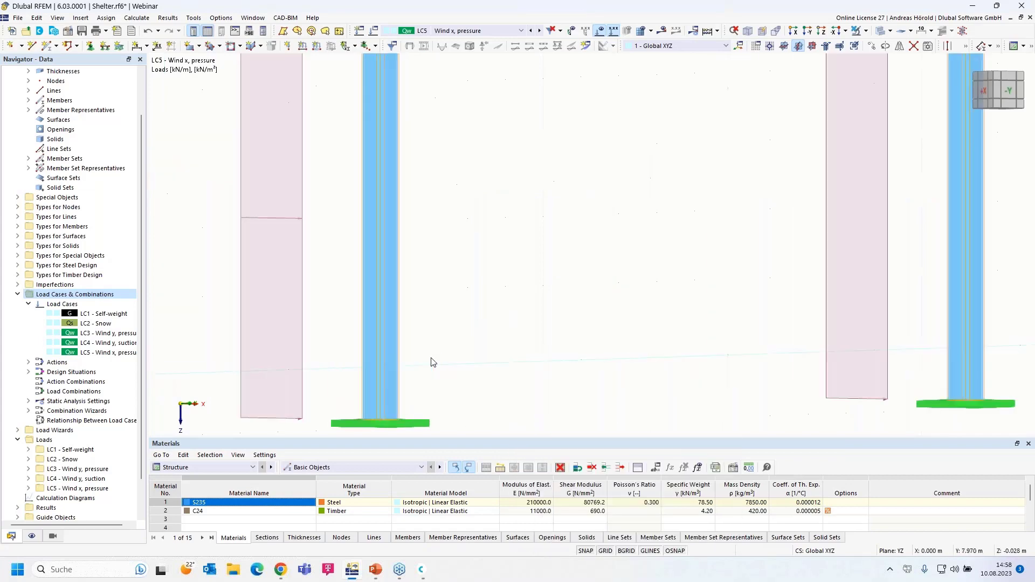
pyautogui.scroll(-6, 432, 360)
pyautogui.keyDown('ctrl'); pyautogui.moveTo(492, 341); pyautogui.dragTo(478, 376, button='middle'); pyautogui.keyUp('ctrl')
pyautogui.moveTo(420, 367); pyautogui.dragTo(560, 342, button='middle')
pyautogui.scroll(-1, 560, 346)
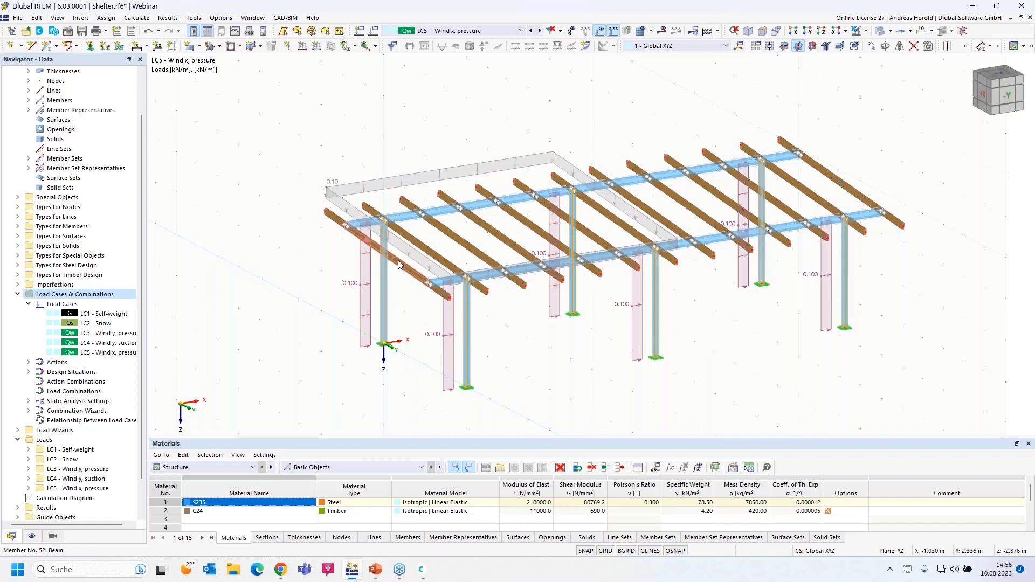
pyautogui.moveTo(403, 270)
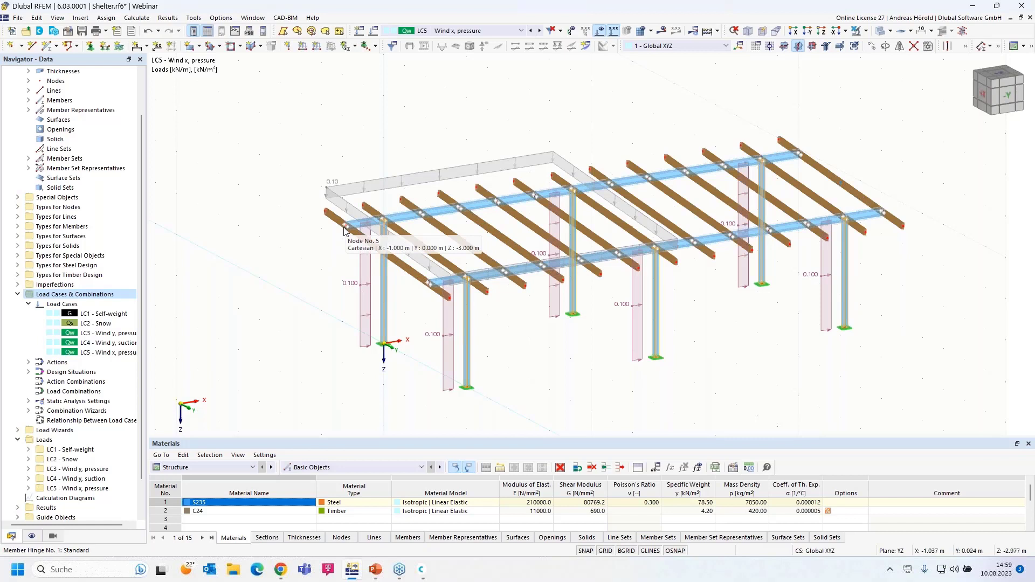
# Step: Apply nodal load 1, a 1.600 kN force in global X, to nodes 5 and 13 in LC5
pyautogui.click(289, 47)
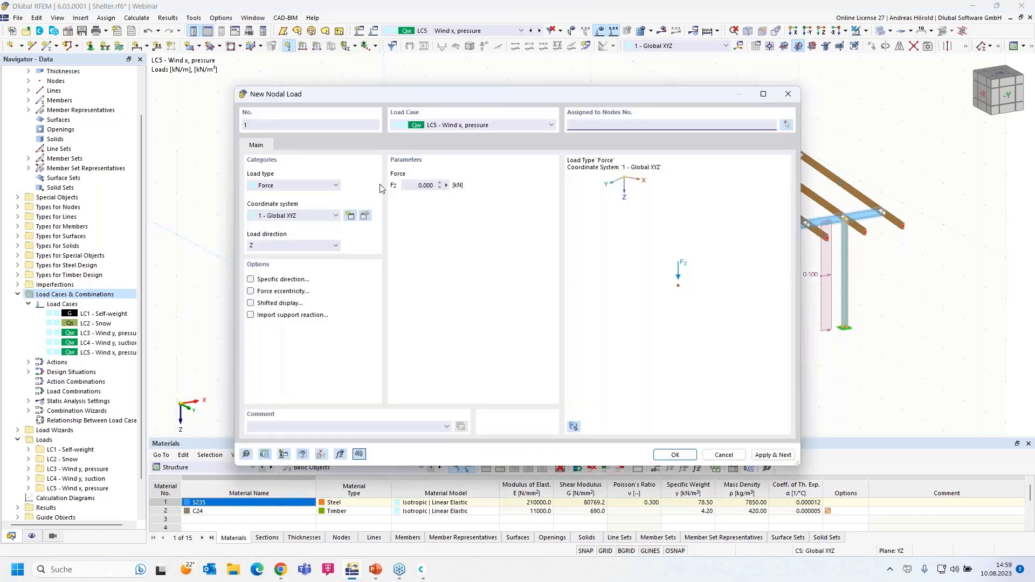
pyautogui.click(289, 246)
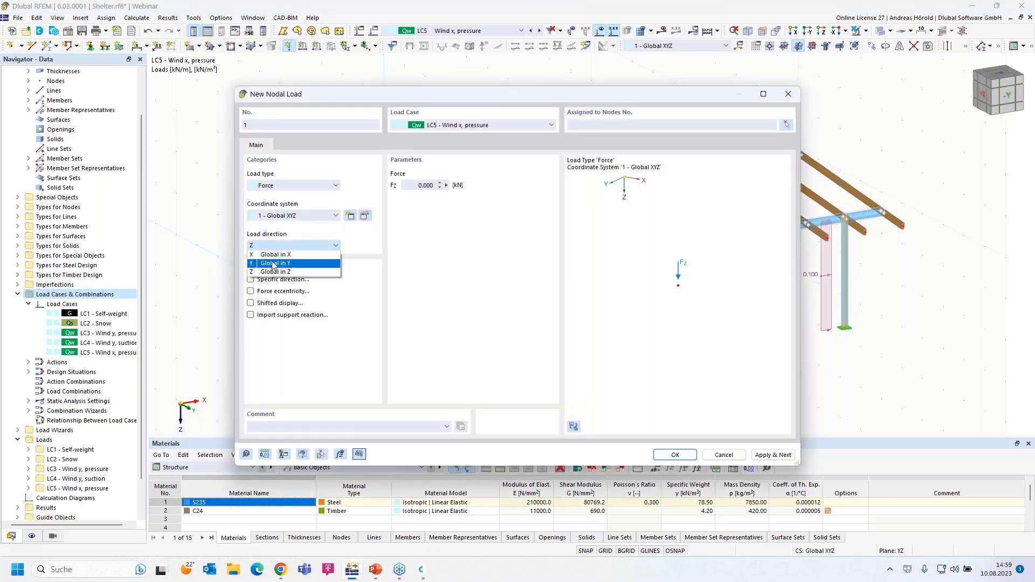
pyautogui.click(276, 258)
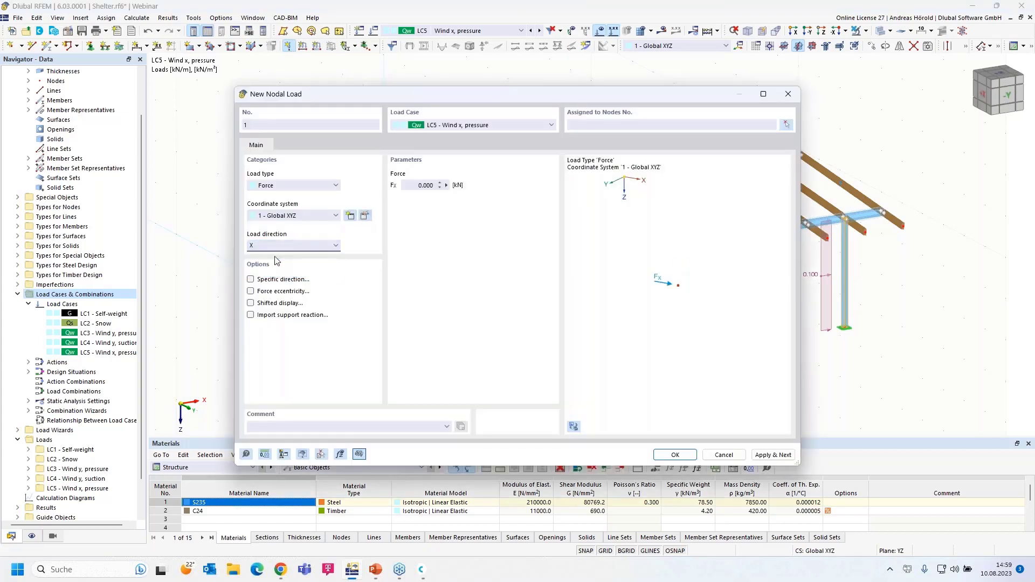
pyautogui.click(295, 185)
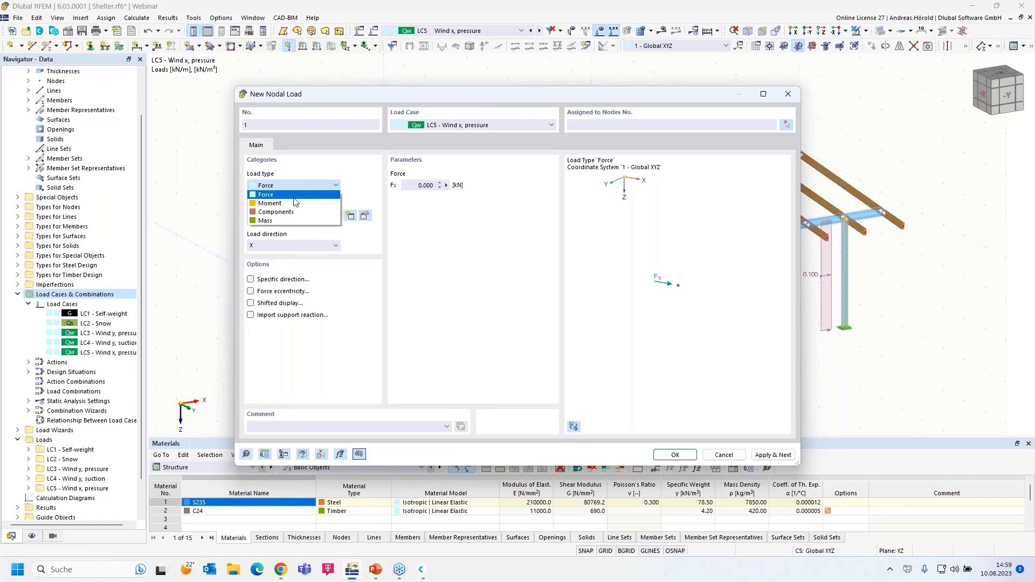
pyautogui.click(291, 194)
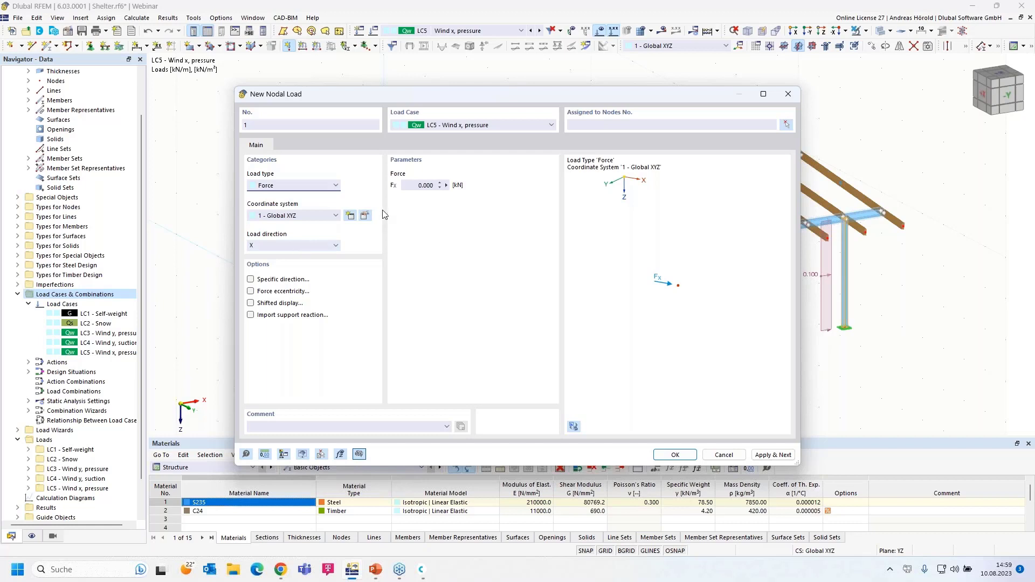
pyautogui.click(416, 184)
pyautogui.write('1,6')
pyautogui.click(673, 455)
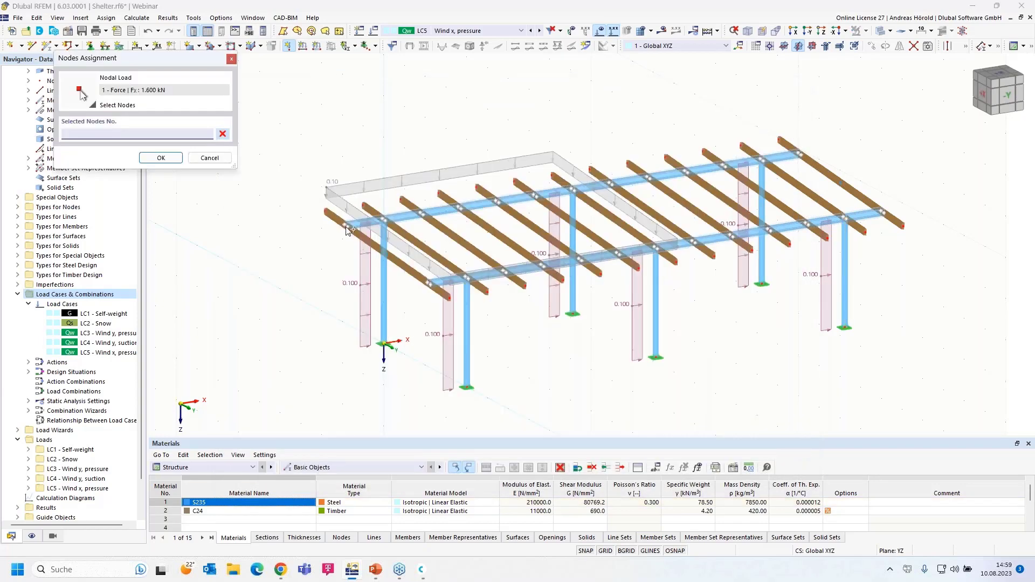
pyautogui.click(439, 300)
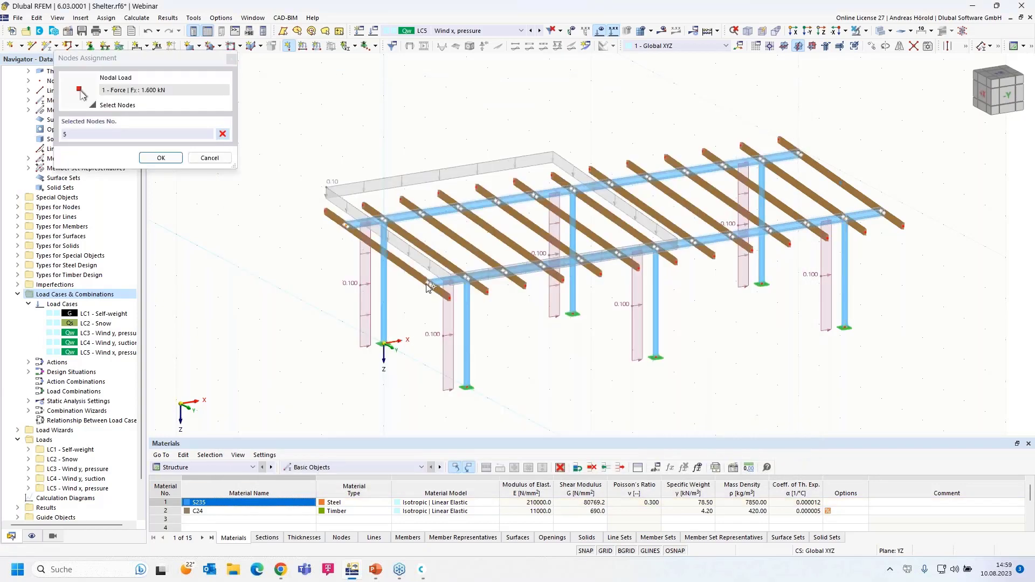
pyautogui.click(161, 157)
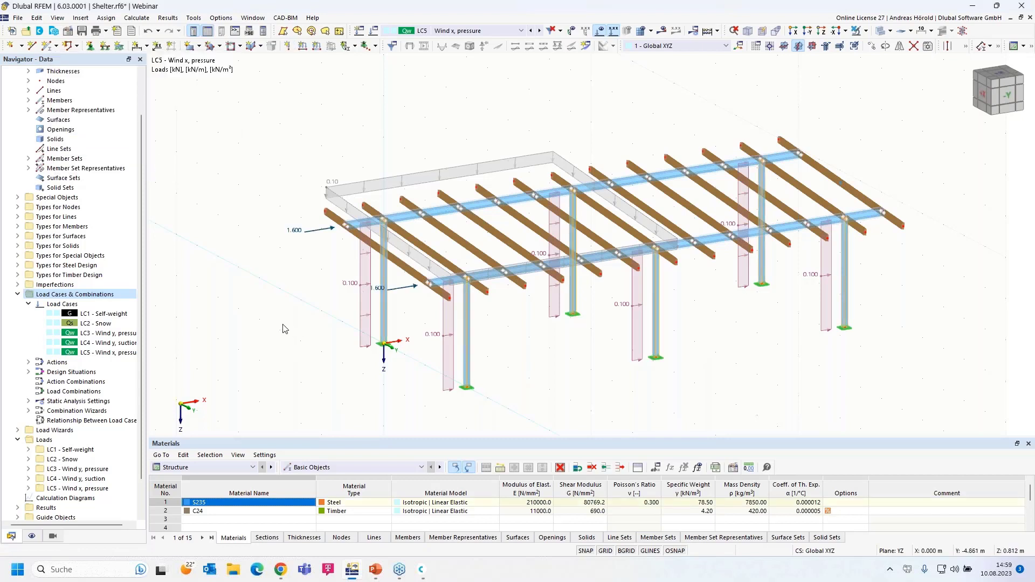
# Step: Copy LC5 with its loads into new load case LC6 named 'Wind x, suction'
pyautogui.rightClick(111, 354)
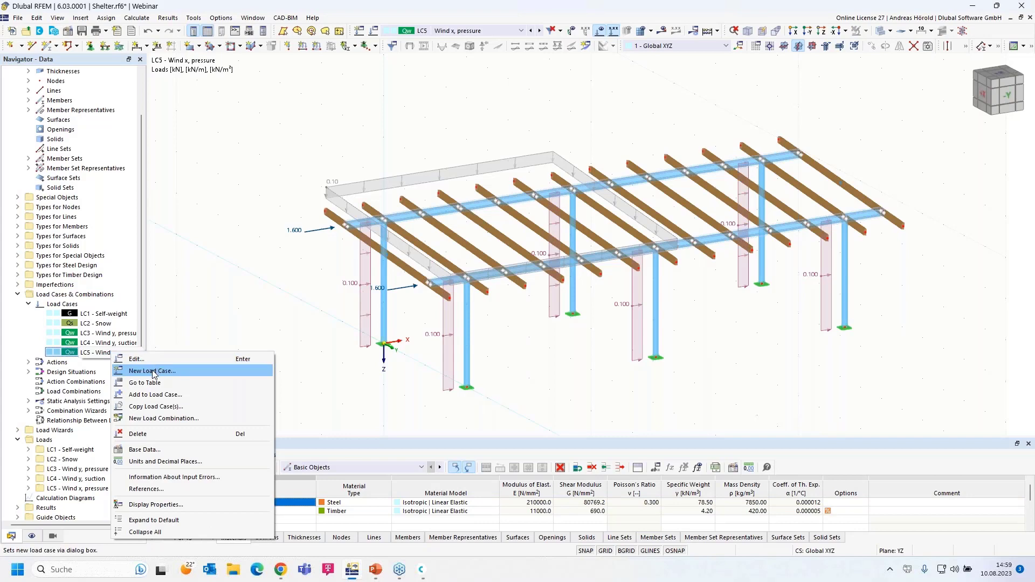
pyautogui.click(135, 359)
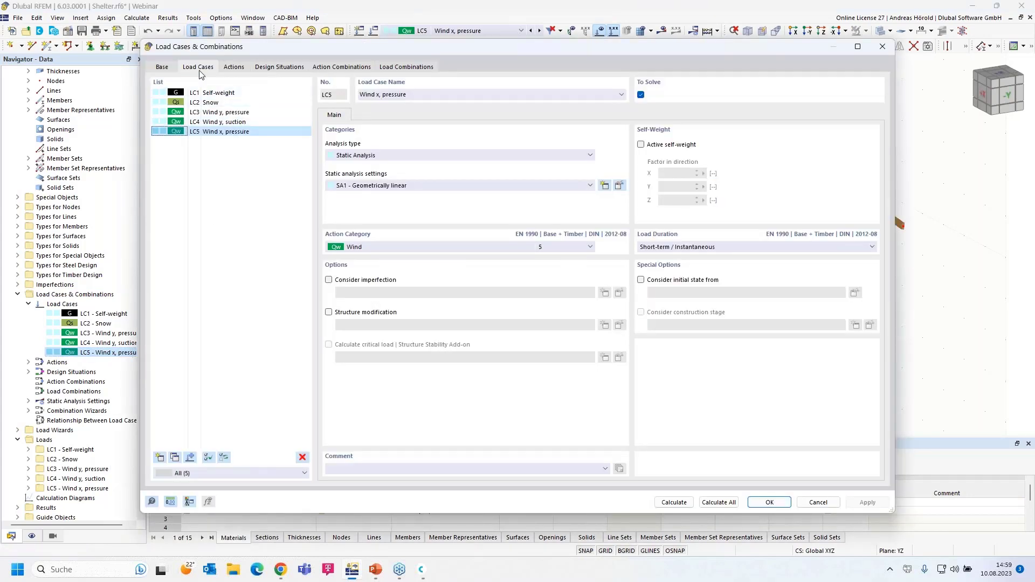
pyautogui.click(173, 458)
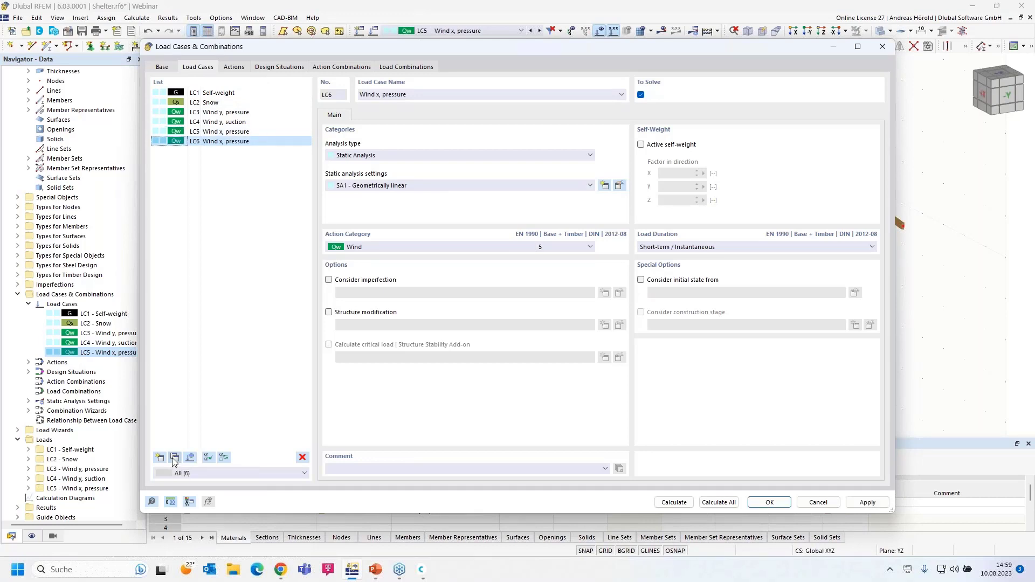
pyautogui.moveTo(383, 94); pyautogui.dragTo(452, 98)
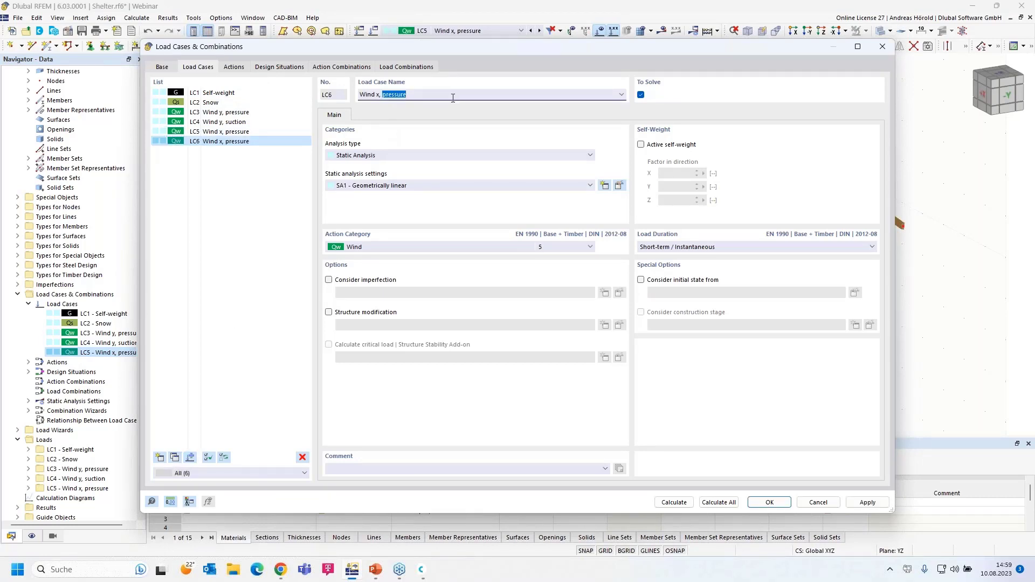
pyautogui.write('su')
pyautogui.click(769, 502)
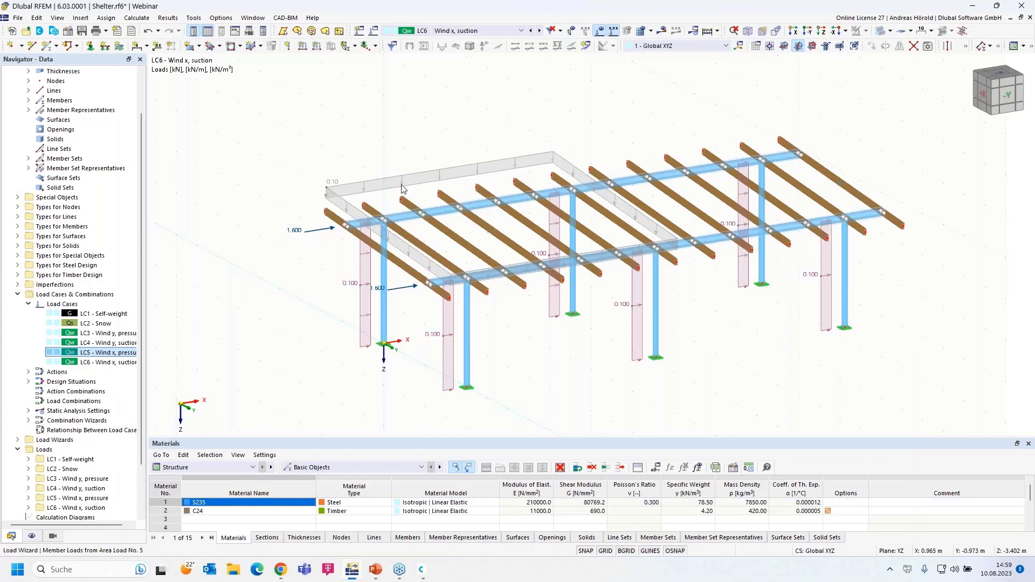
# Step: Change LC6's area-to-member wind load magnitude to -0.20 kN/m² suction
pyautogui.doubleClick(402, 179)
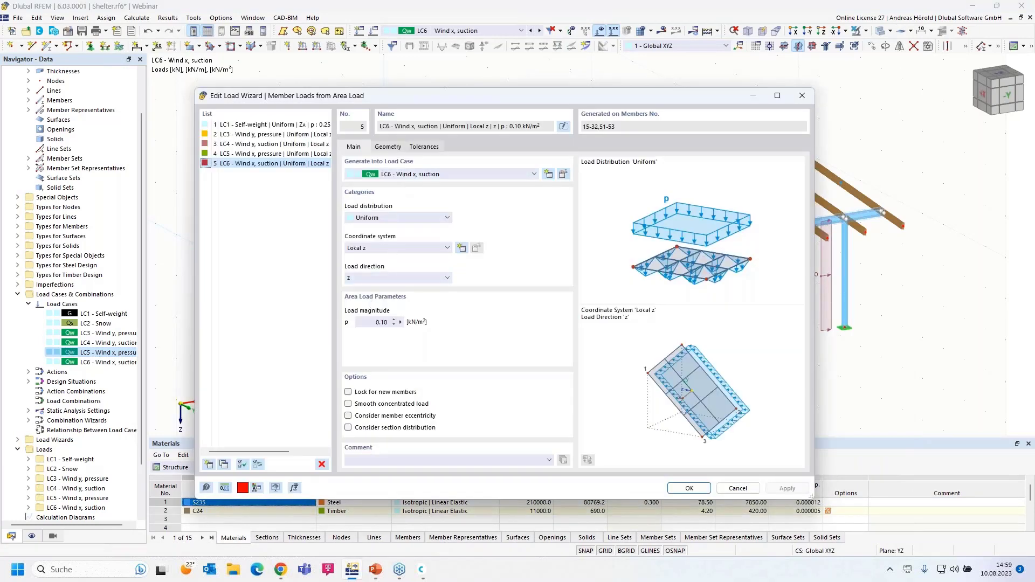
pyautogui.click(372, 323)
pyautogui.press('BackSpace')
pyautogui.click(688, 488)
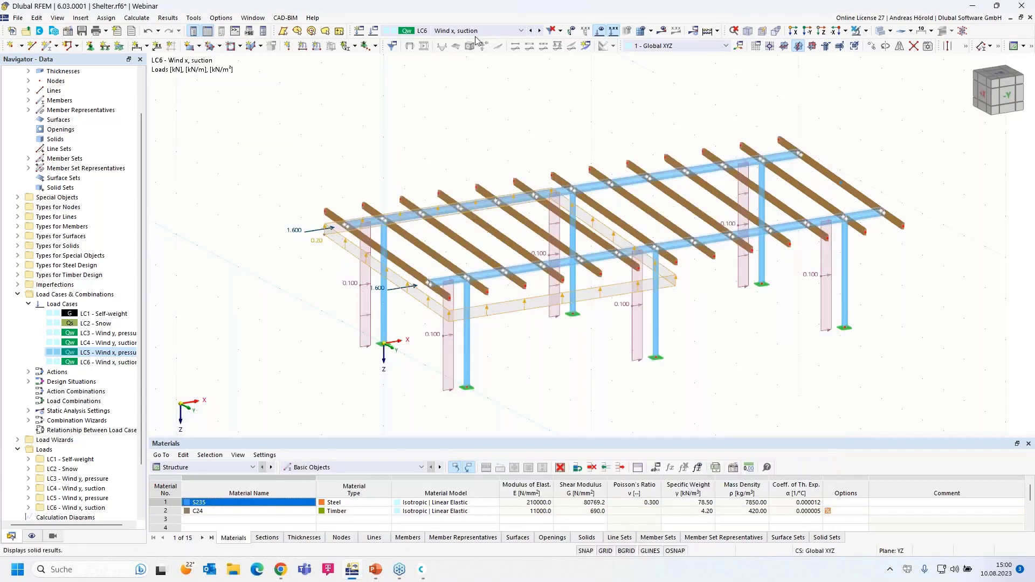
# Step: Step back through load cases LC5, LC4 and LC3, then return to LC4 'Wind y, suction'
pyautogui.click(530, 31)
pyautogui.click(530, 31)
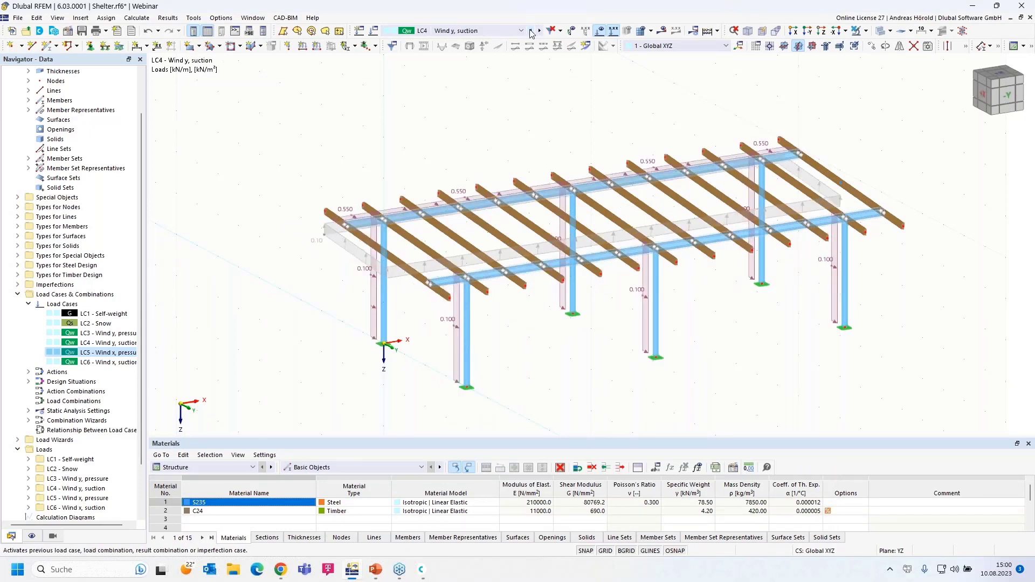
pyautogui.click(531, 31)
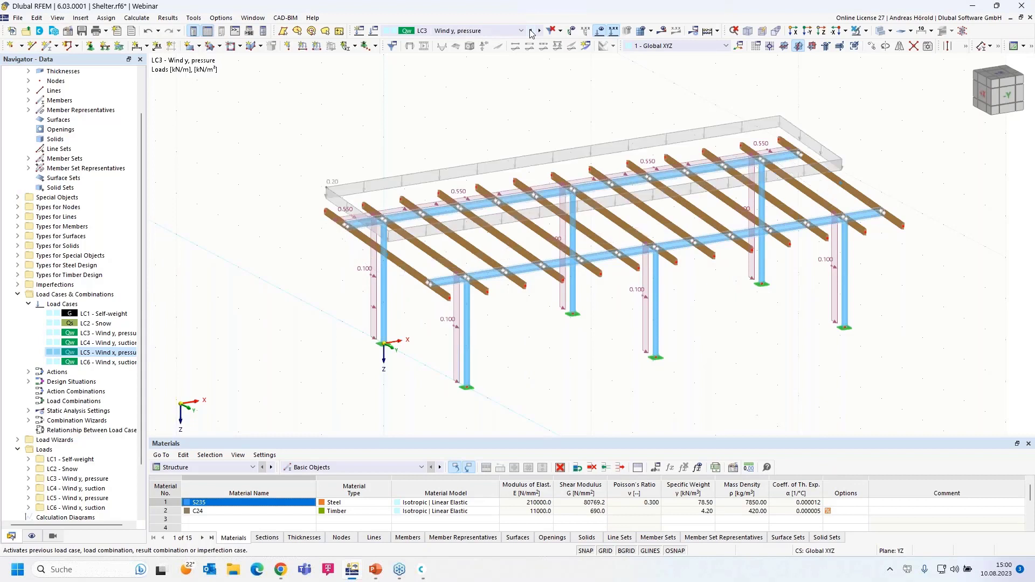
pyautogui.click(540, 31)
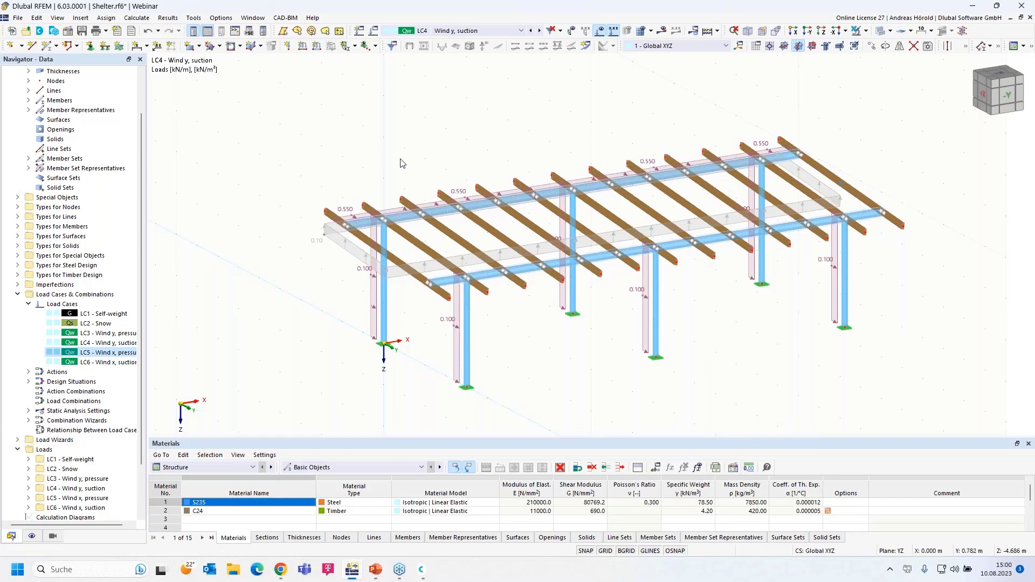
# Step: Set LC4's area wind load to -0.30 kN/m² suction, then step forward to LC5 and LC6
pyautogui.doubleClick(340, 240)
pyautogui.click(382, 322)
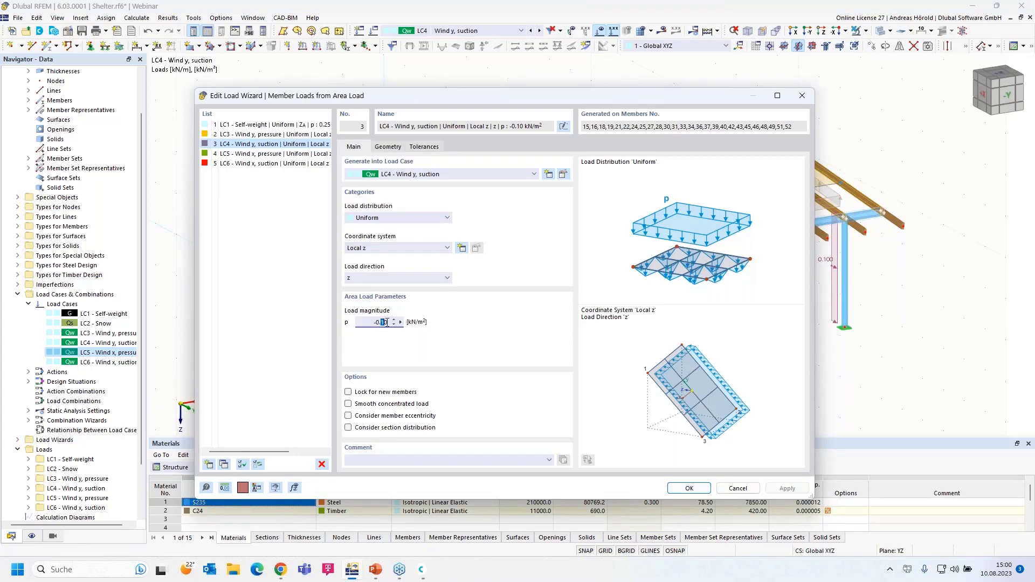
pyautogui.write('3')
pyautogui.click(691, 489)
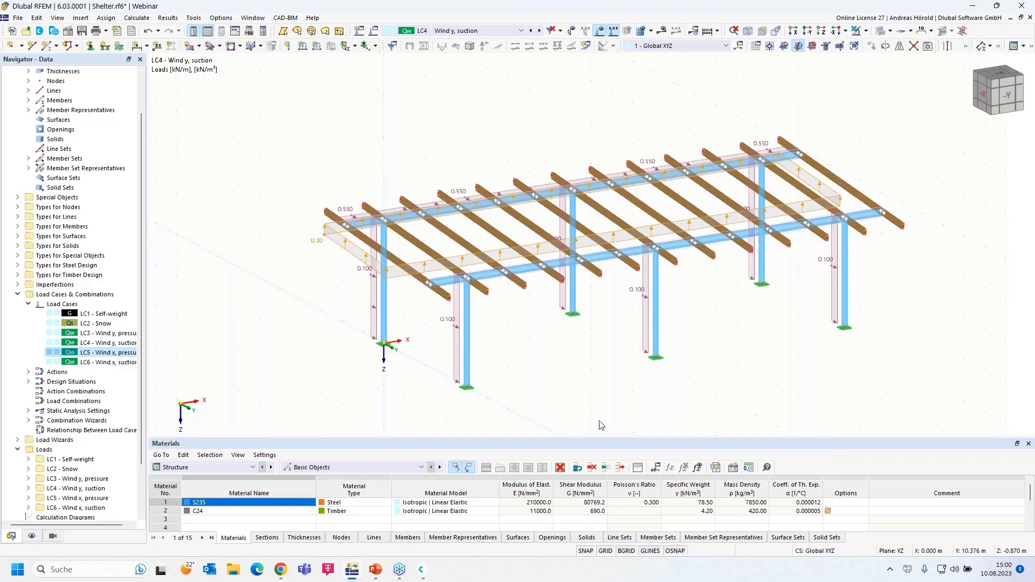
pyautogui.click(539, 31)
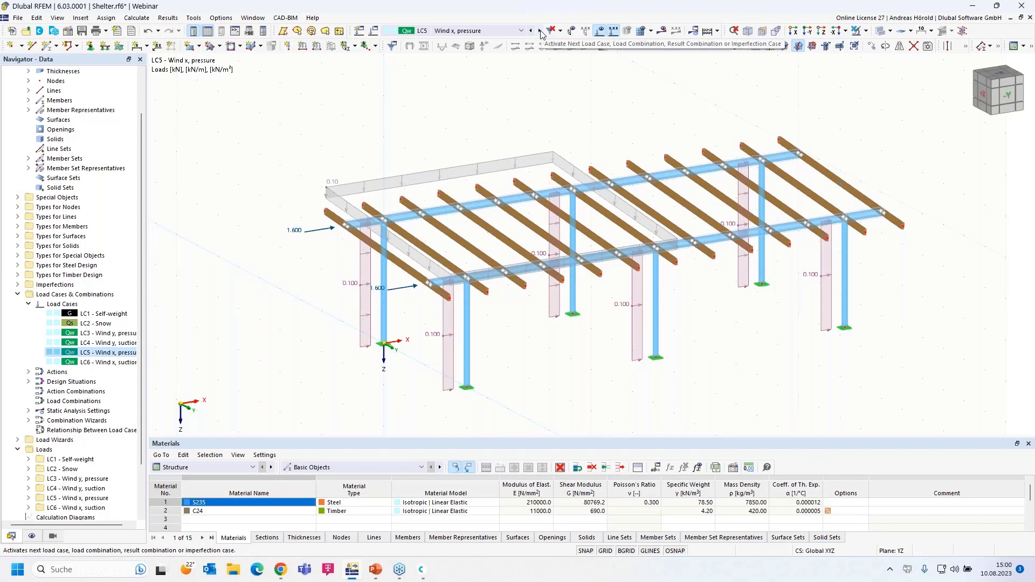
pyautogui.click(539, 31)
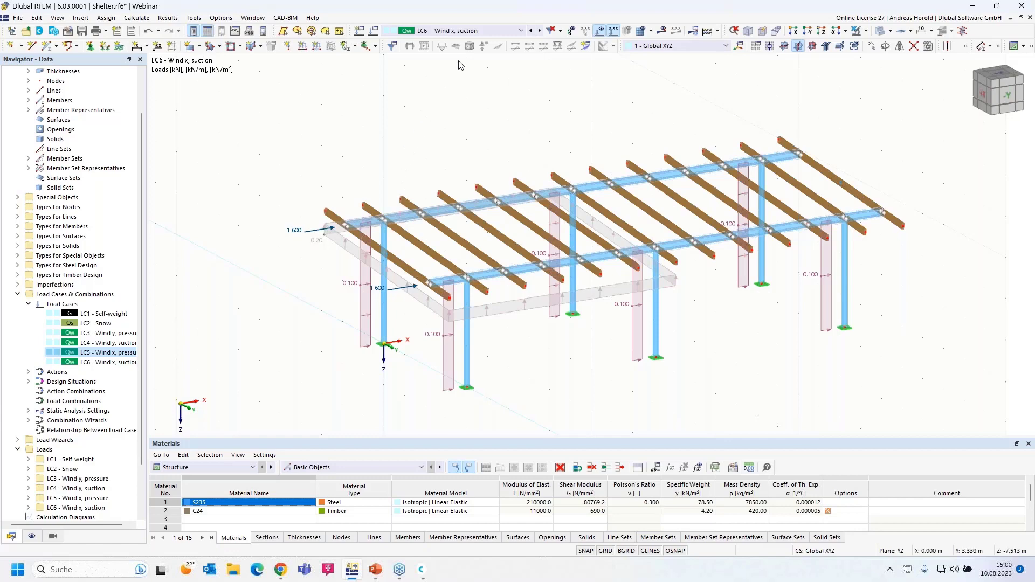
pyautogui.click(483, 33)
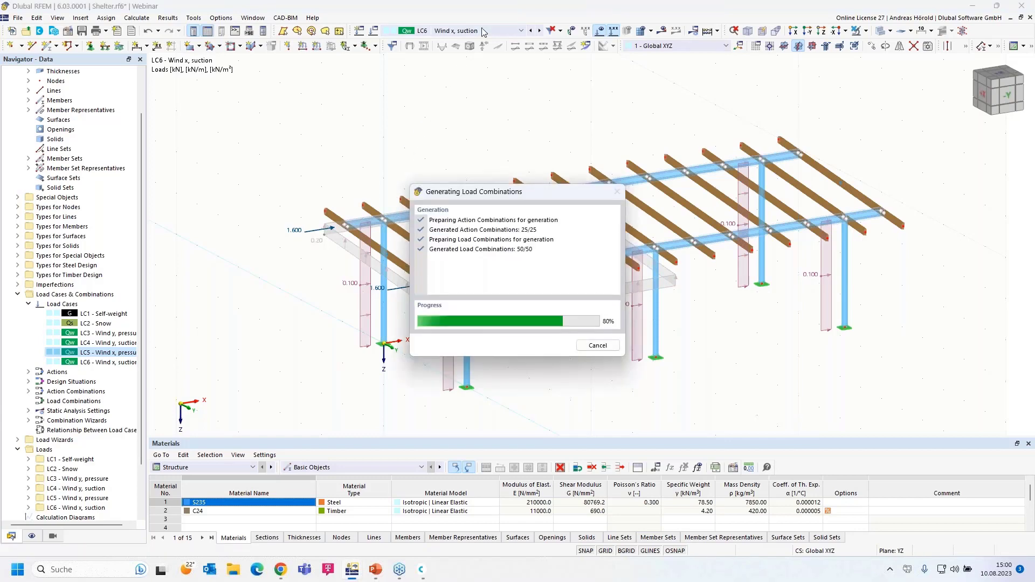
pyautogui.click(474, 40)
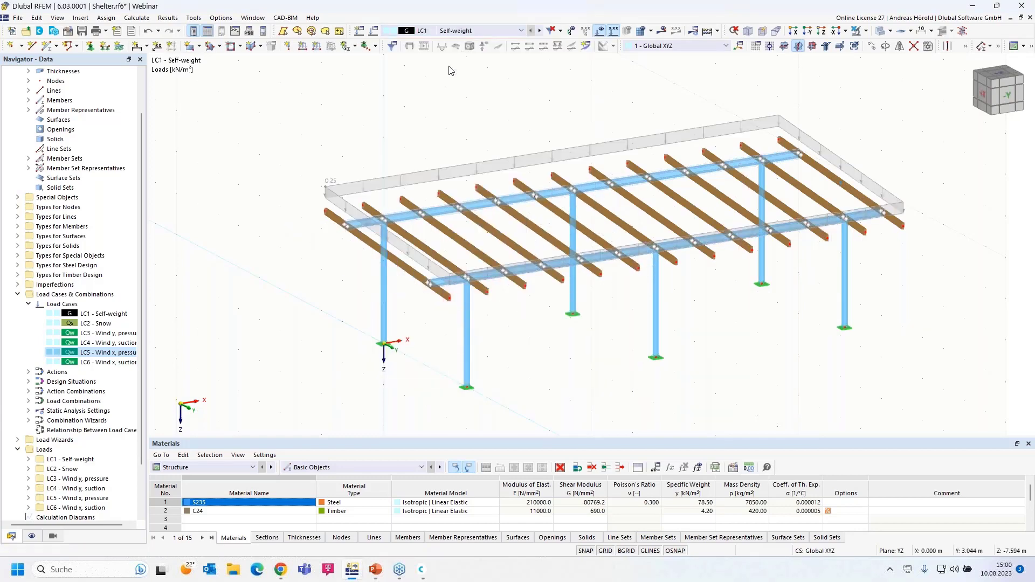
pyautogui.click(539, 31)
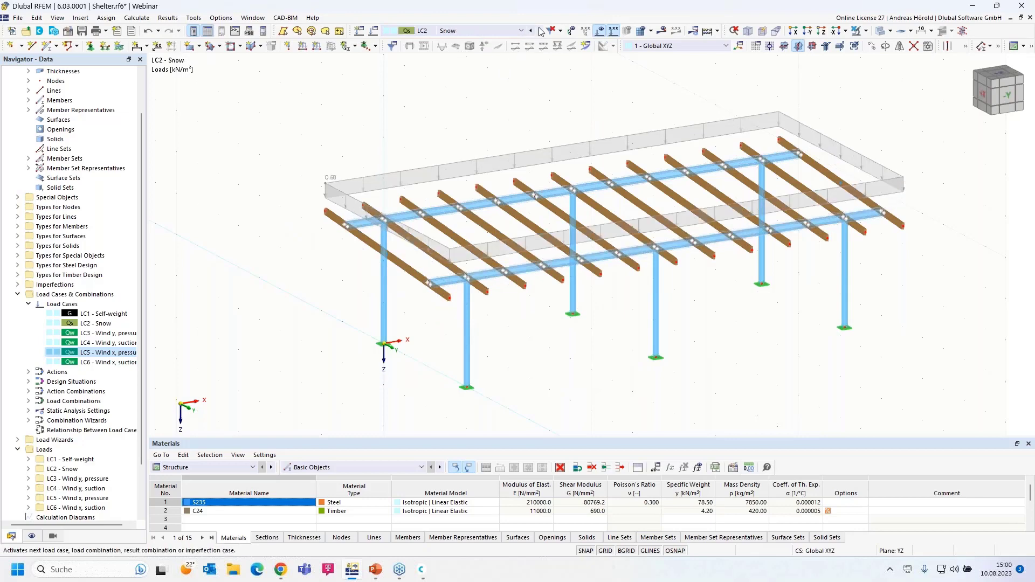
pyautogui.click(482, 31)
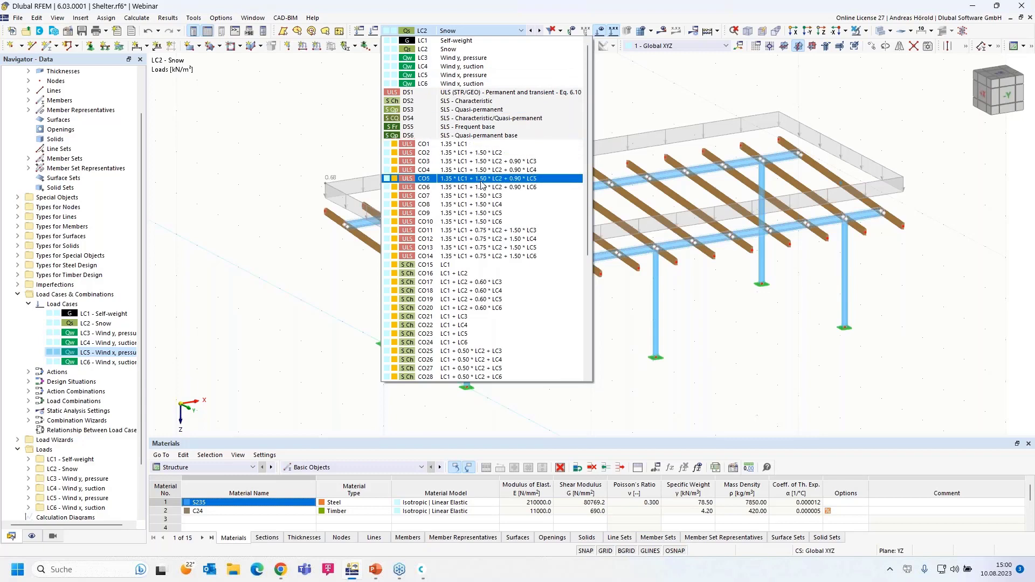
pyautogui.scroll(-7, 478, 229)
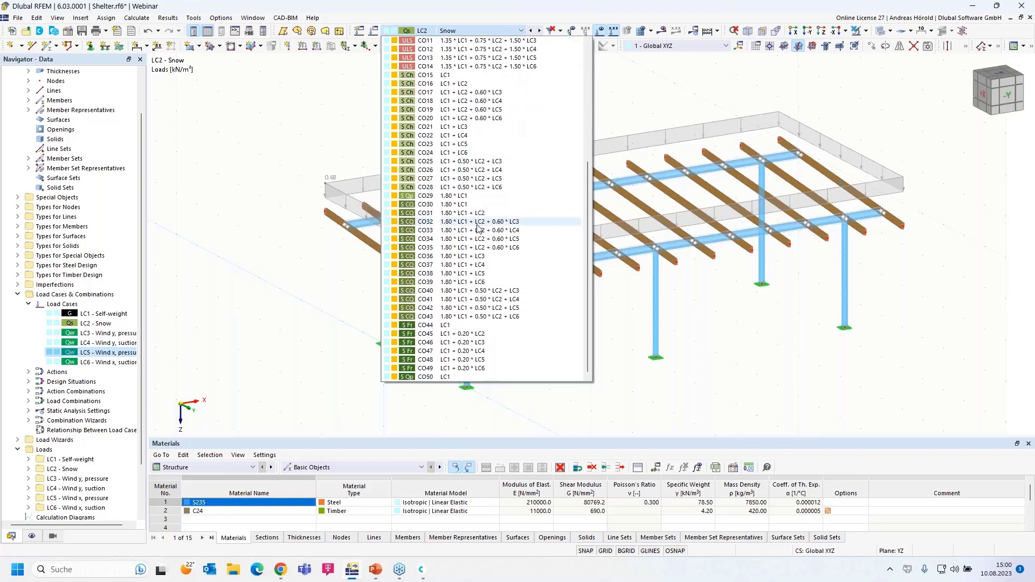
pyautogui.scroll(7, 478, 228)
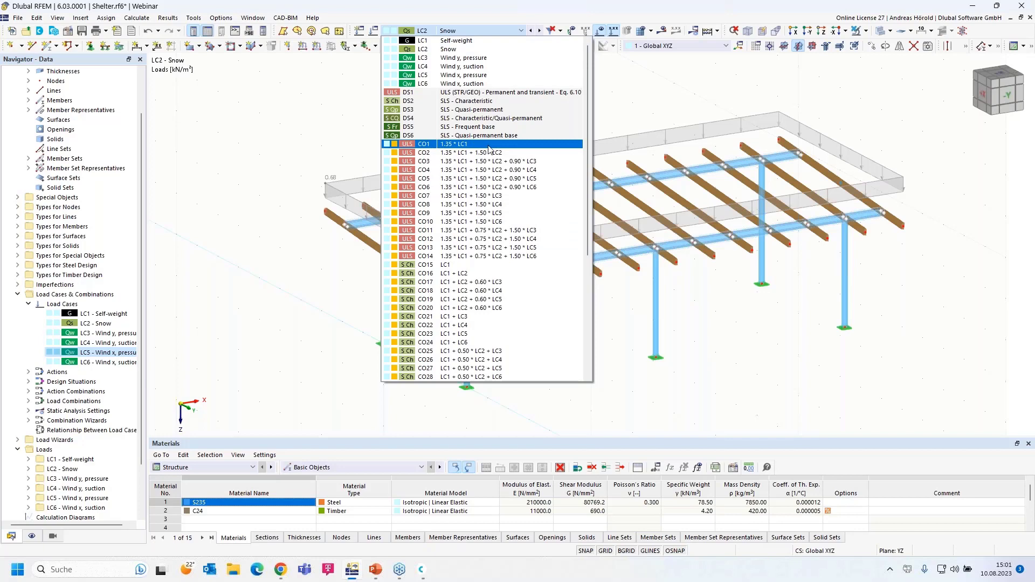
pyautogui.click(616, 109)
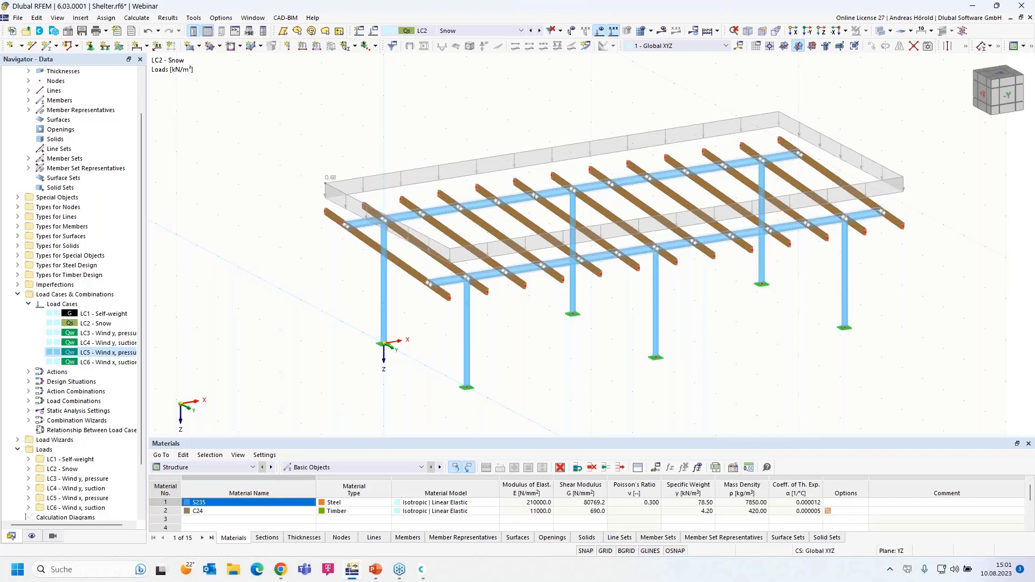
# Step: Advance the slideshow to 'Book your free Online Appointment!', then return to the Dlubal website
pyautogui.hotkey('alt', 'Tab')
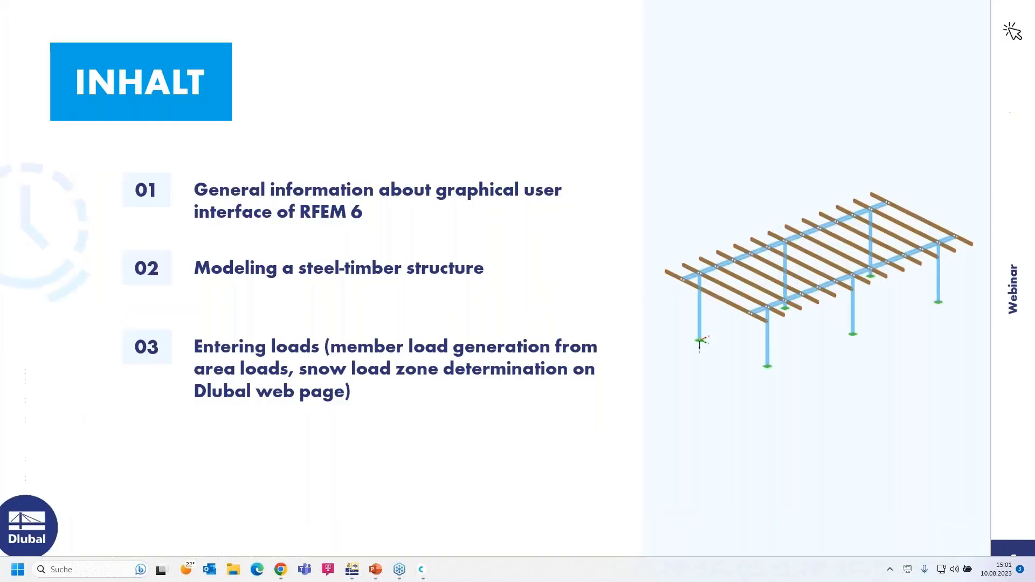
pyautogui.click(827, 454)
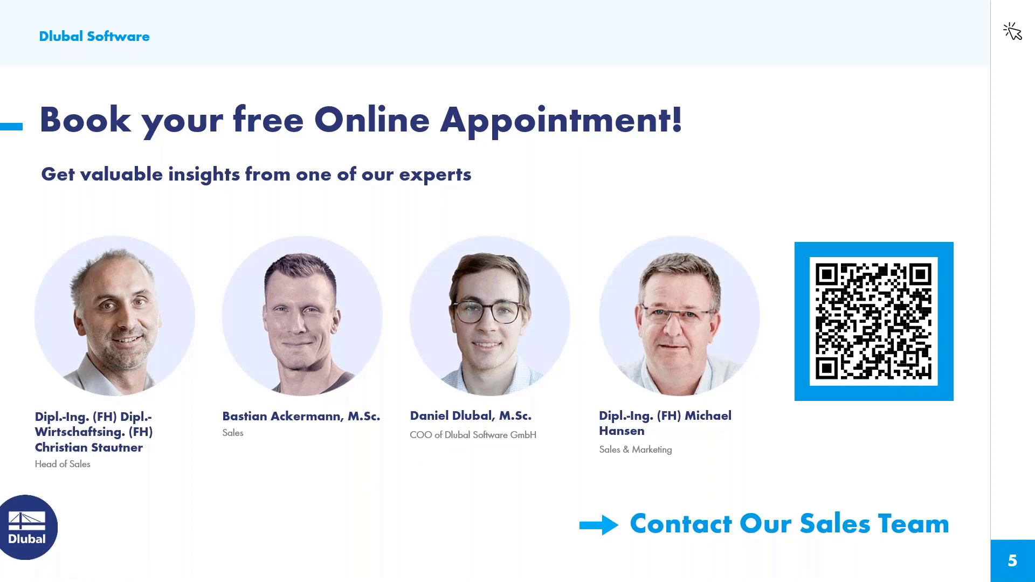
pyautogui.hotkey('alt', 'Tab')
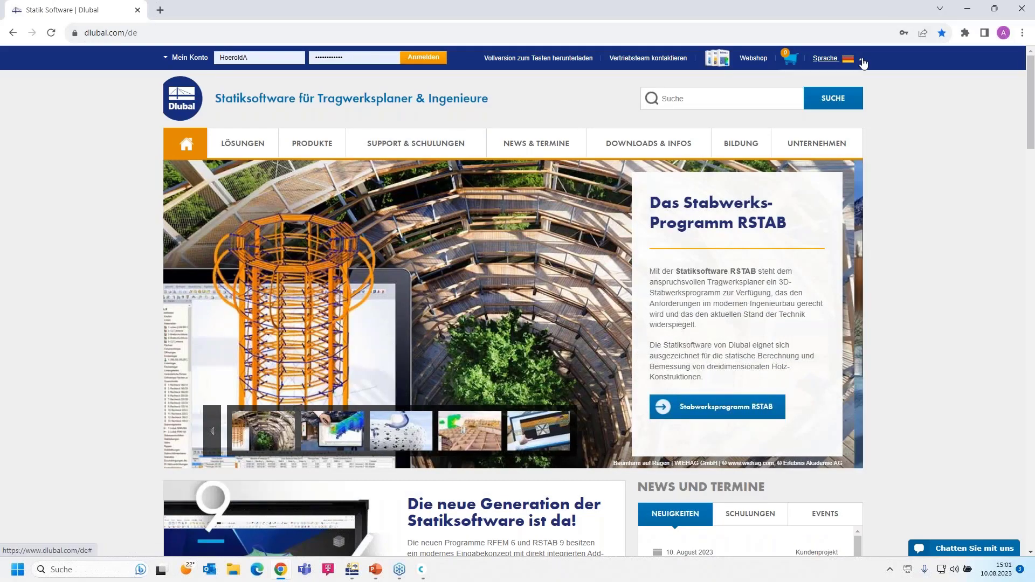
# Step: Switch the Dlubal website to English and open News & Events > Webinars
pyautogui.click(860, 59)
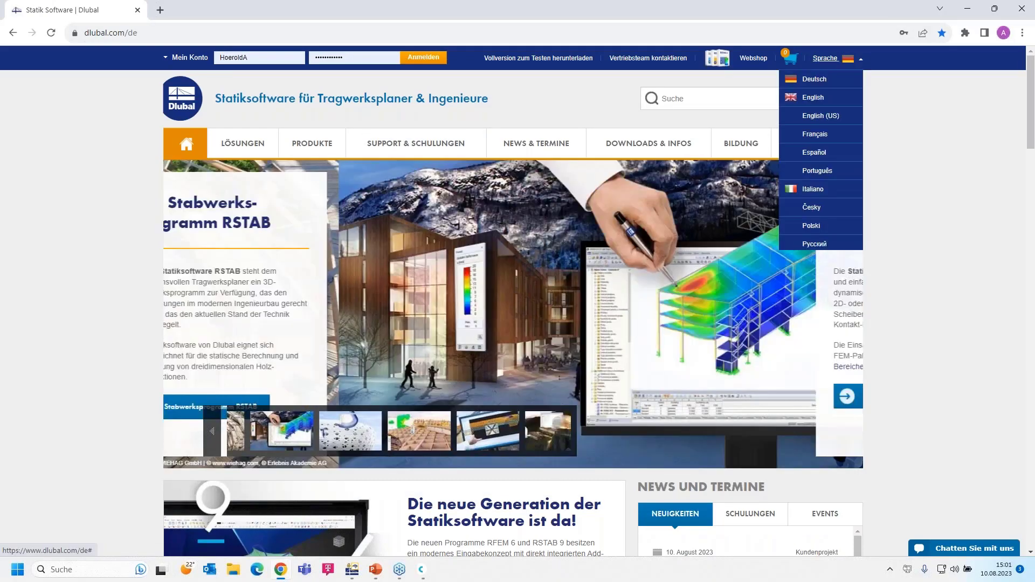
pyautogui.click(814, 94)
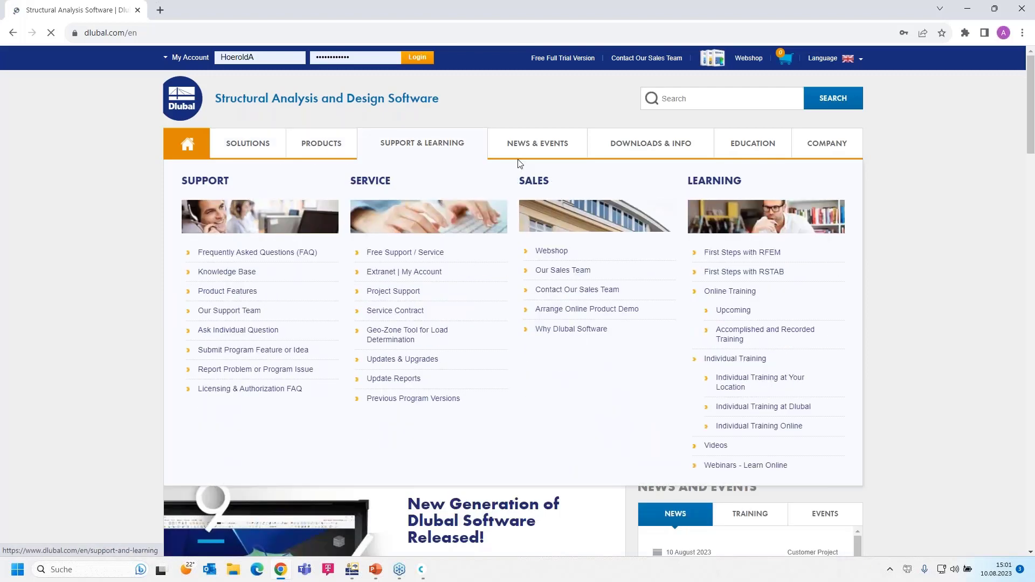
pyautogui.moveTo(526, 147)
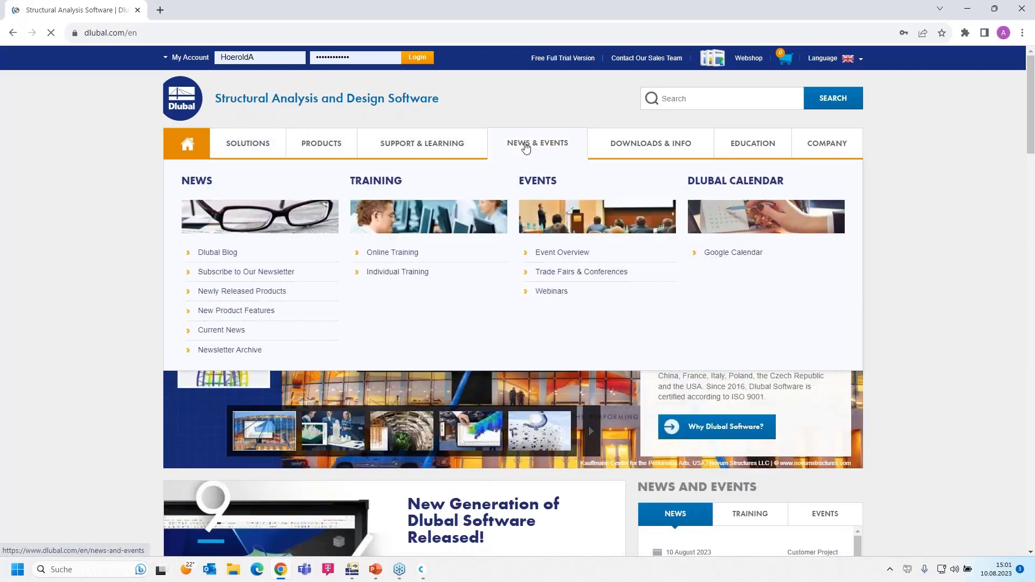
pyautogui.click(551, 291)
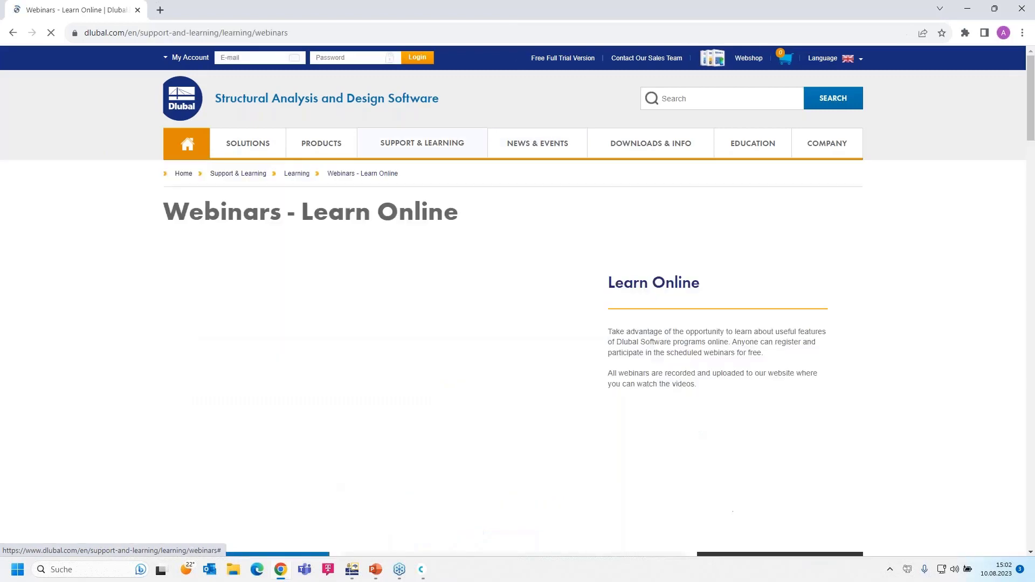
# Step: Find and open the 'Introduction to RFEM 6 and RSTAB 9 | Part 1: Modeling, Load Input' webinar
pyautogui.scroll(-7, 552, 292)
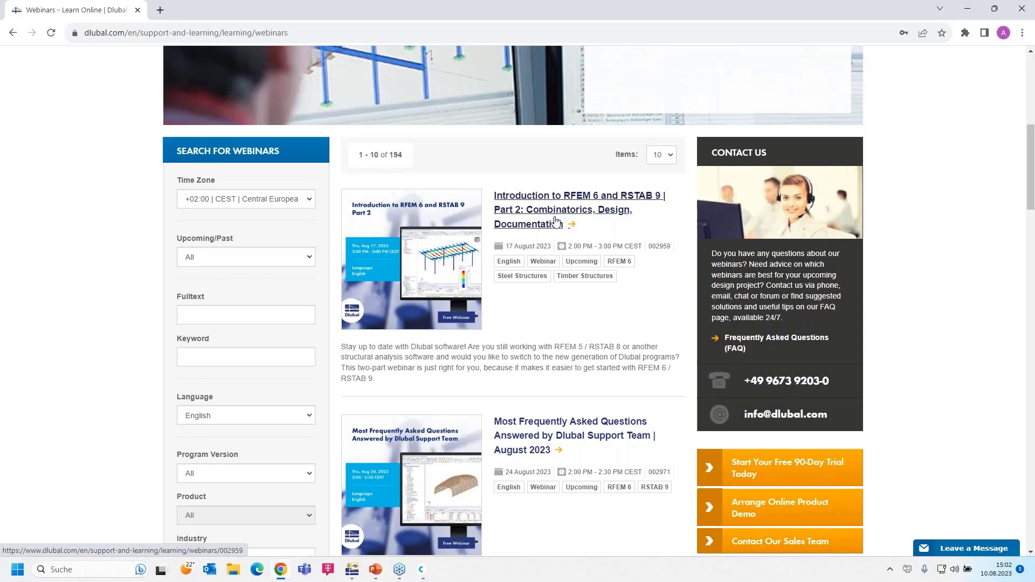
pyautogui.scroll(-2, 541, 248)
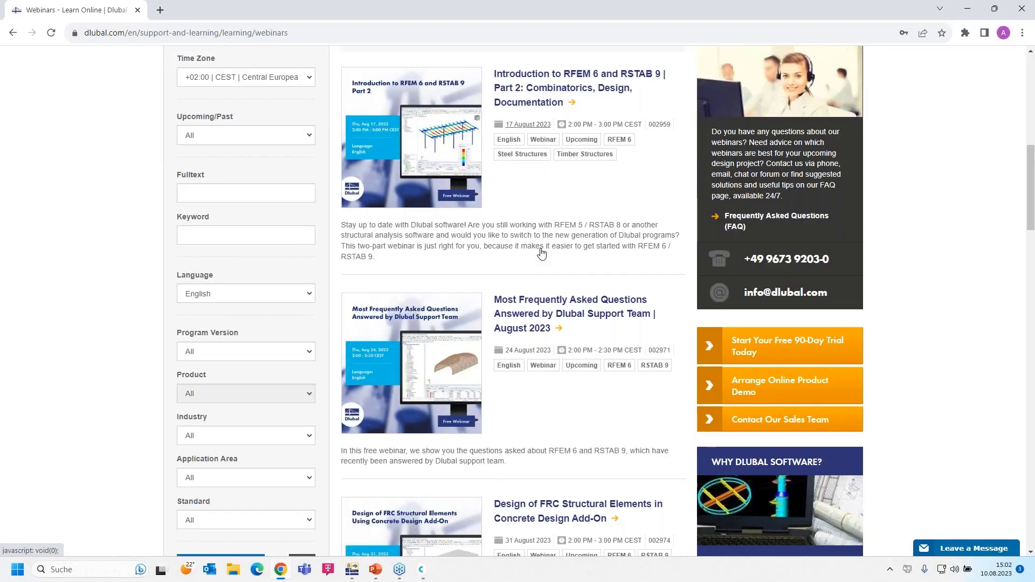
pyautogui.scroll(-1, 542, 254)
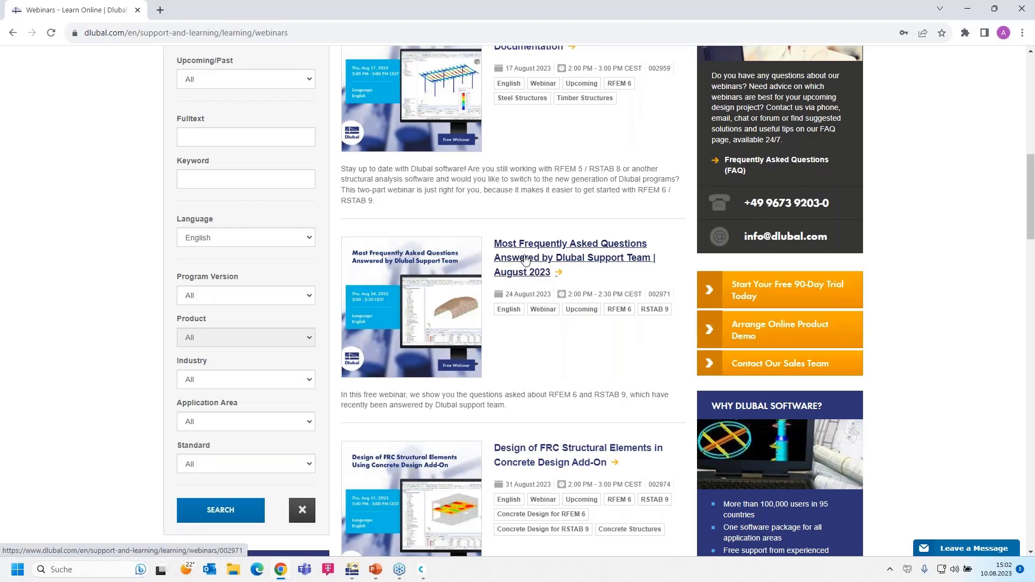
pyautogui.scroll(-1, 525, 260)
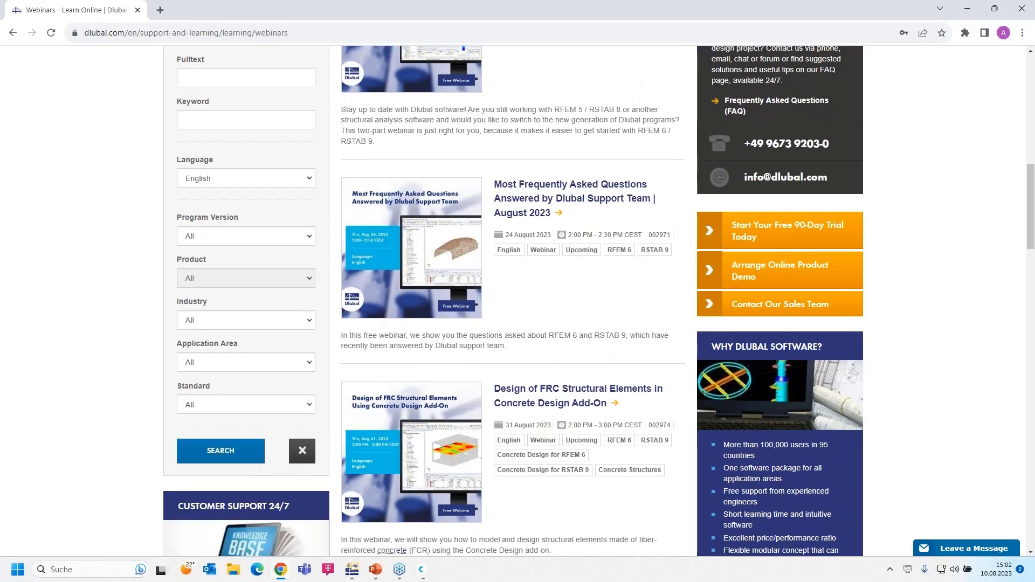
pyautogui.scroll(1, 515, 238)
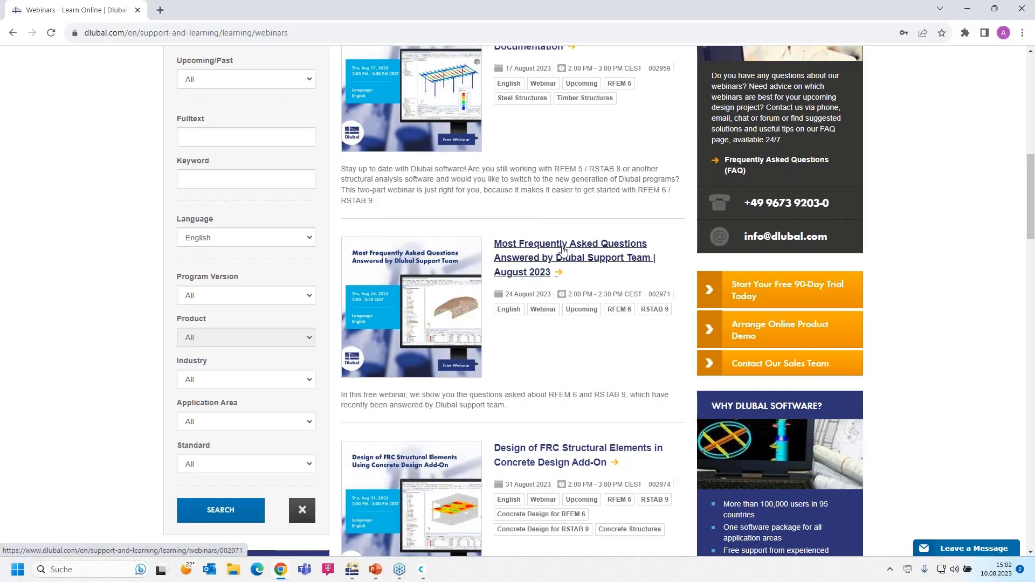
pyautogui.scroll(-4, 573, 294)
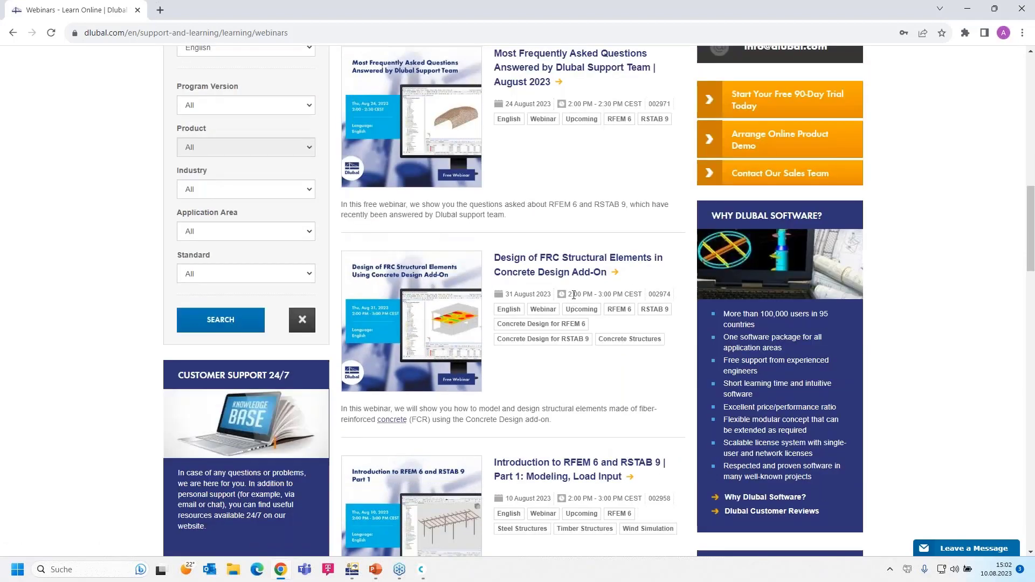
pyautogui.scroll(-2, 560, 269)
pyautogui.scroll(2, 560, 267)
pyautogui.scroll(-1, 560, 263)
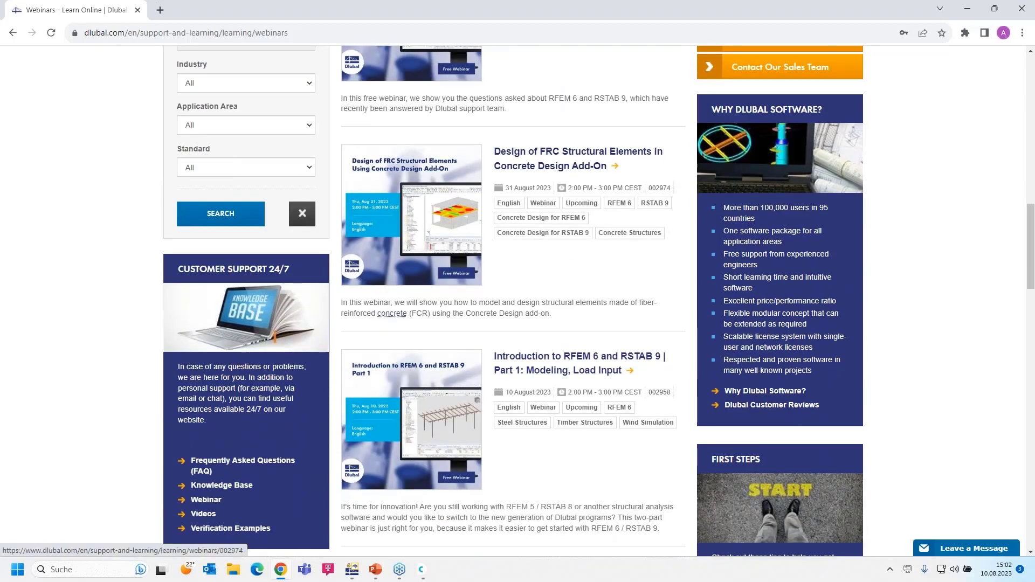
pyautogui.click(539, 359)
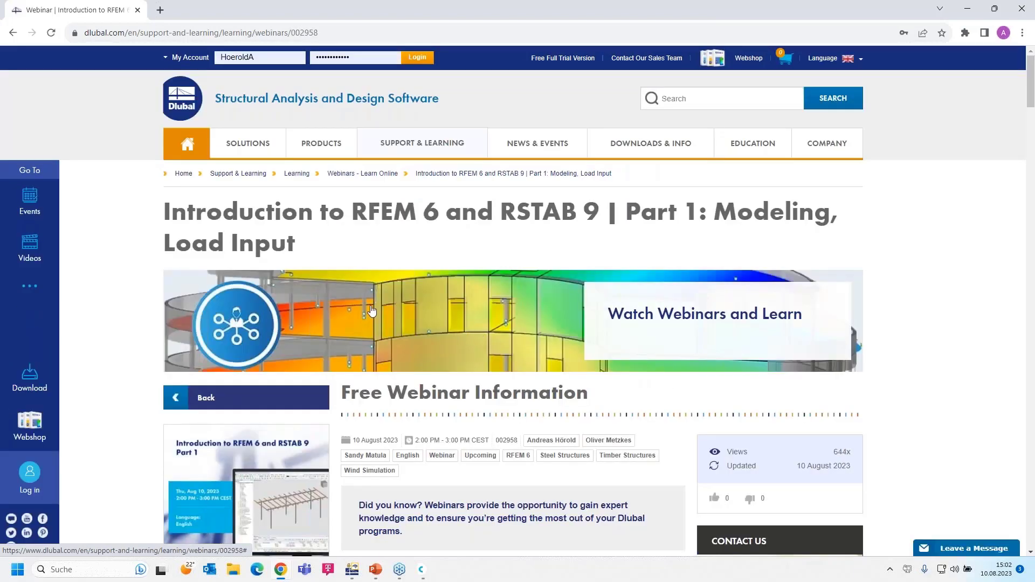
# Step: Scroll past the schedule, speakers and downloads to Models to Download, including Shelter
pyautogui.scroll(-1, 372, 310)
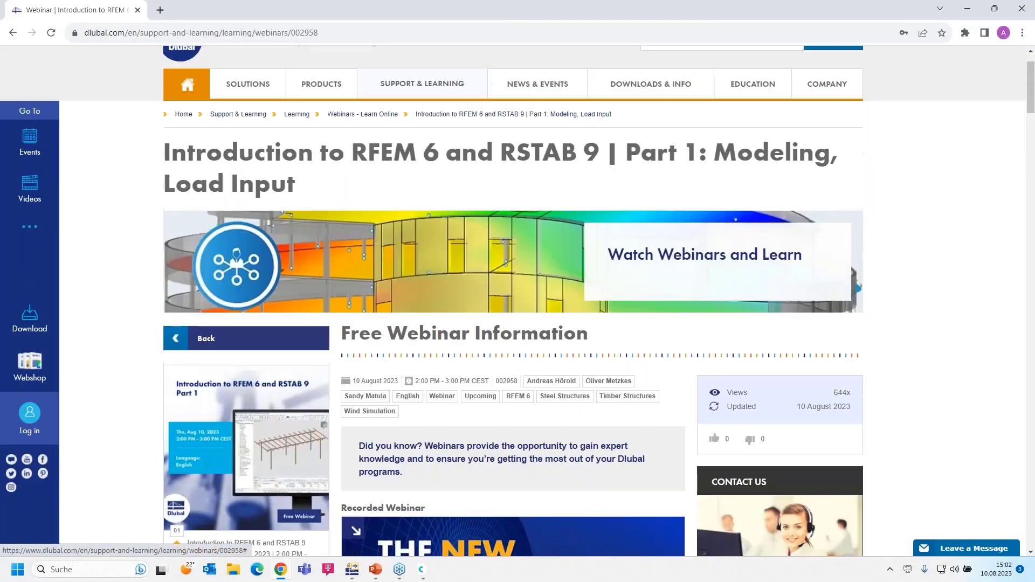
pyautogui.scroll(-4, 386, 302)
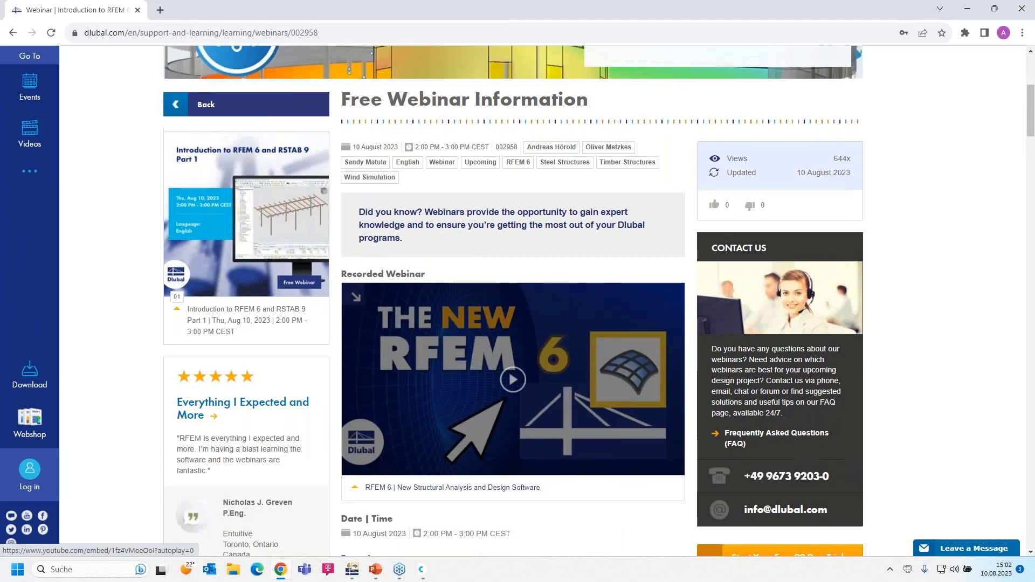
pyautogui.scroll(1, 539, 474)
pyautogui.scroll(-1, 490, 435)
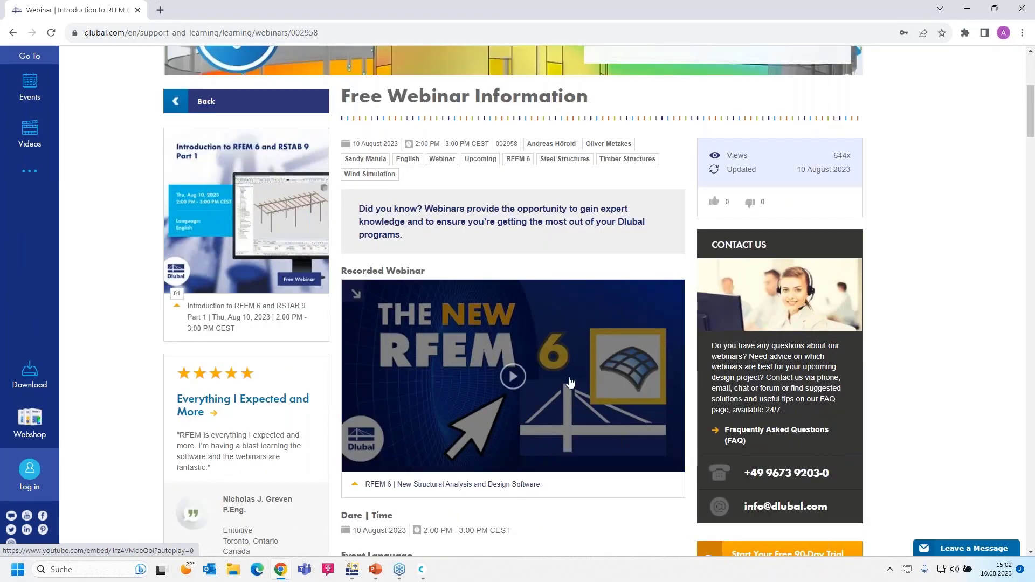
pyautogui.scroll(-10, 449, 387)
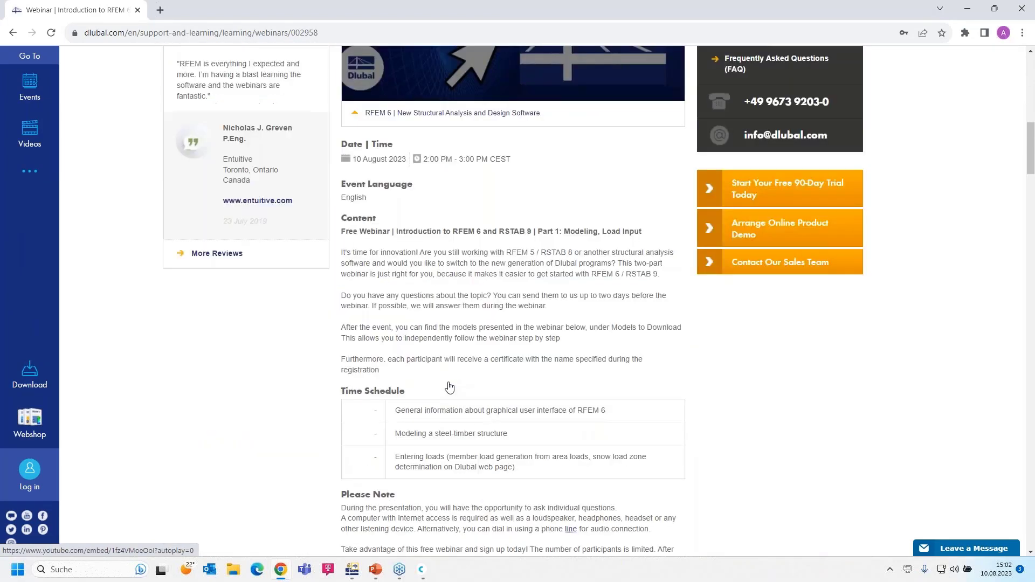
pyautogui.scroll(-2, 391, 432)
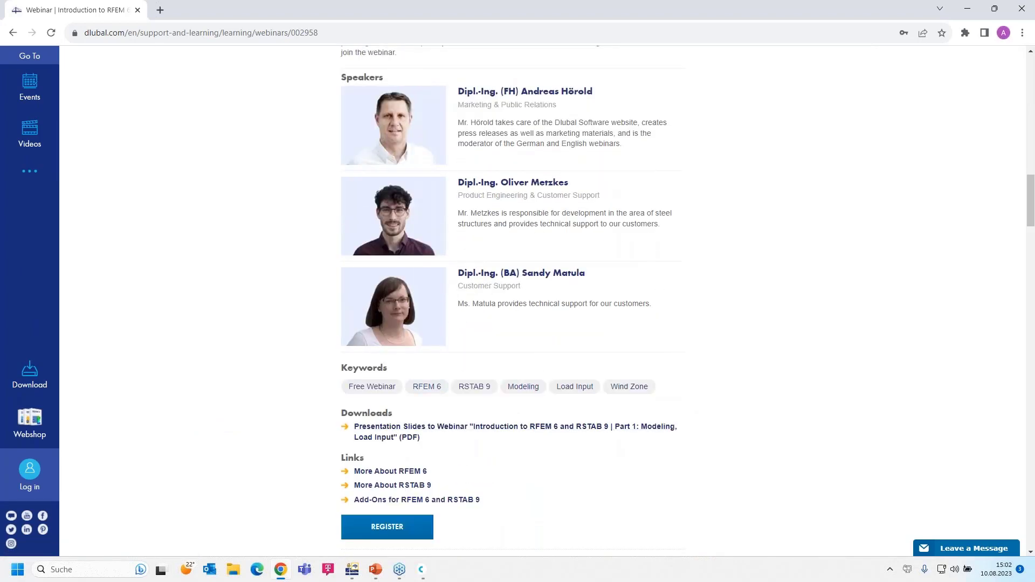
pyautogui.scroll(-10, 902, 509)
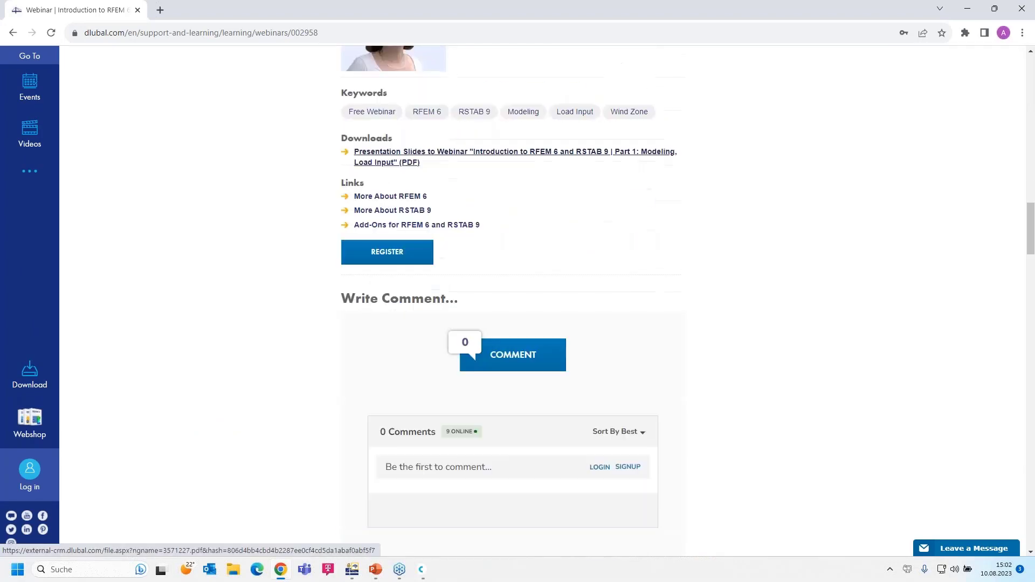
pyautogui.scroll(-15, 261, 413)
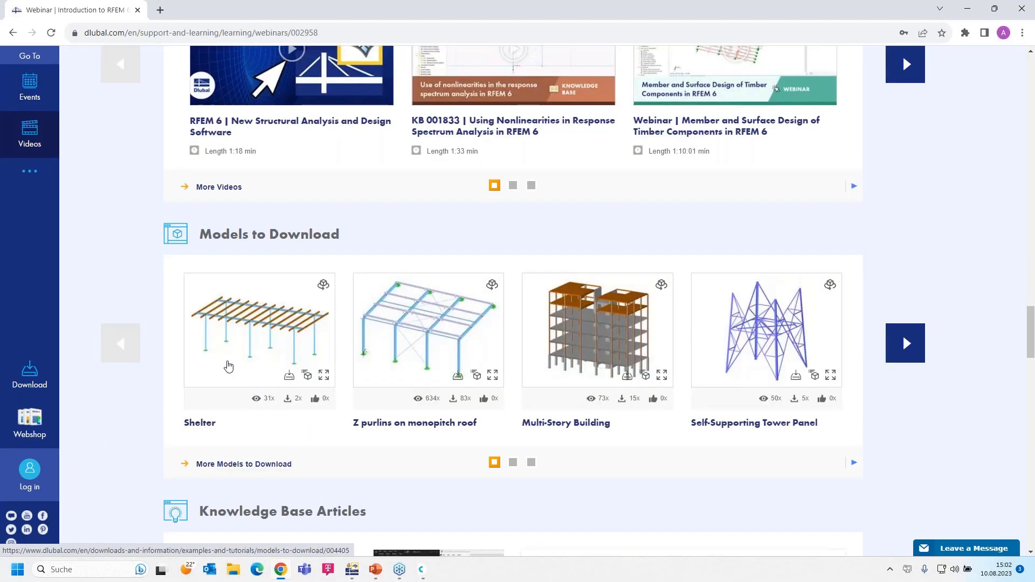
pyautogui.moveTo(228, 367)
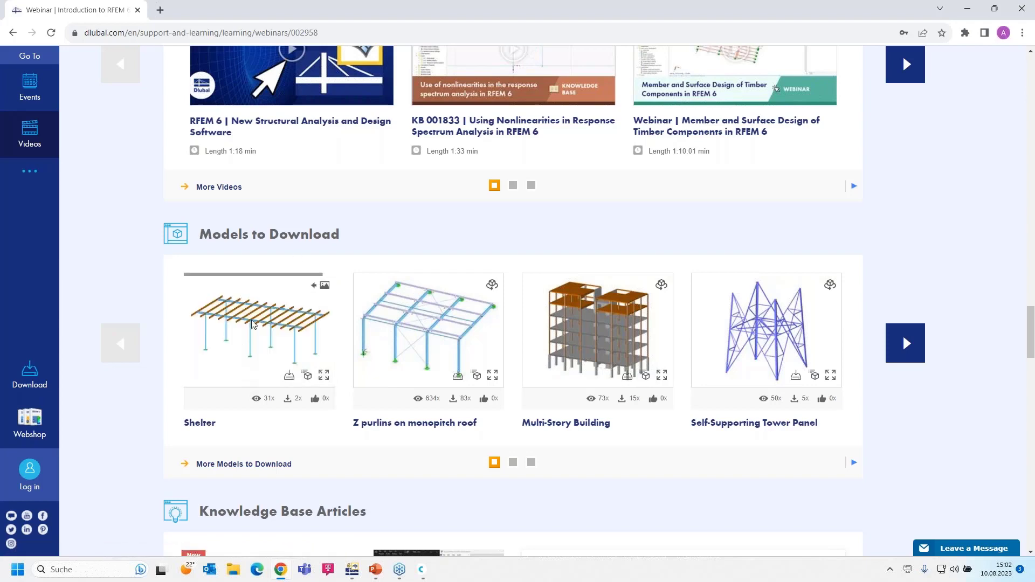
pyautogui.scroll(12, 398, 249)
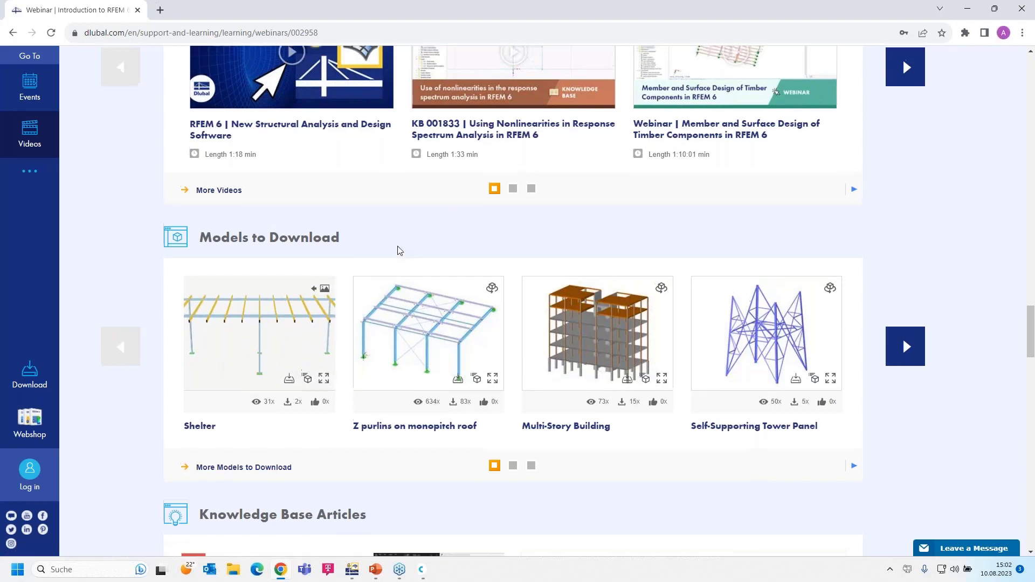